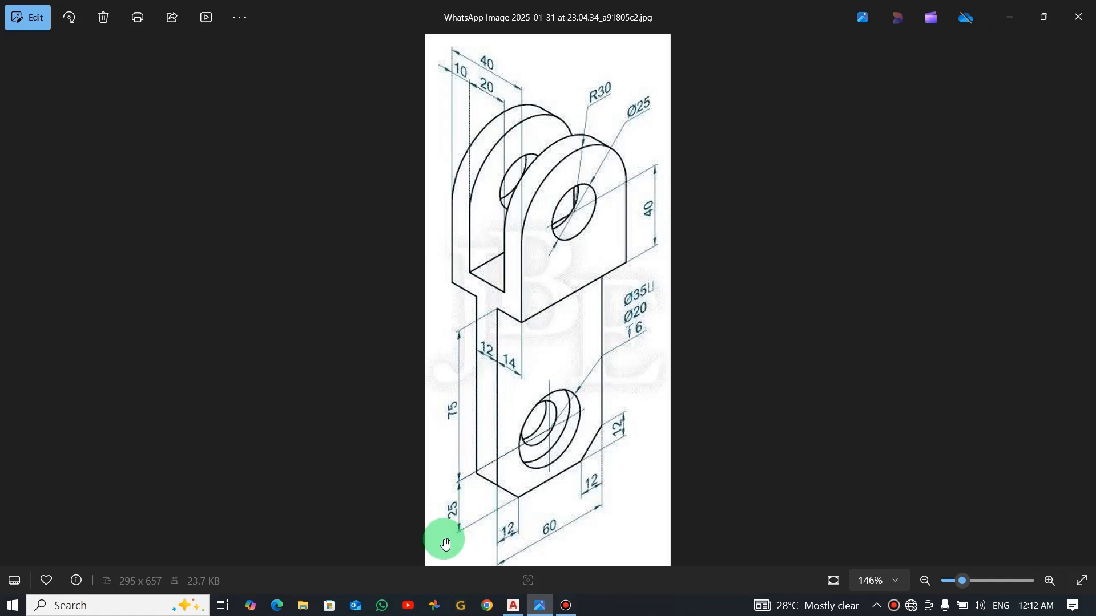
Switch from the reference image to AutoCAD and turn on isometric drafting in the right isoplane
scroll(510, 559, "up", 1)
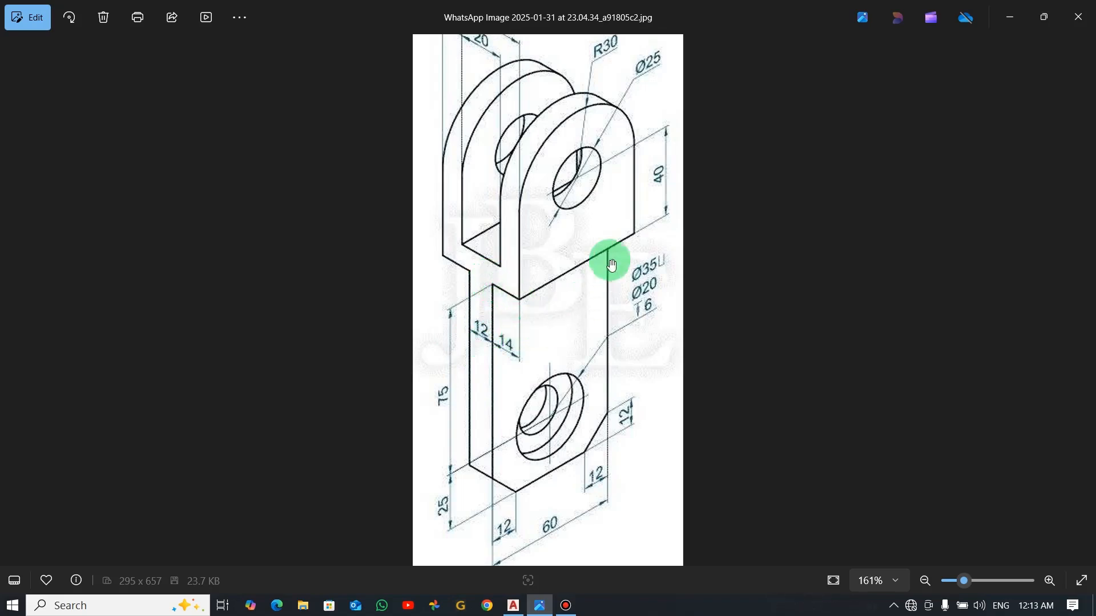
left_click_drag(621, 261, 611, 310)
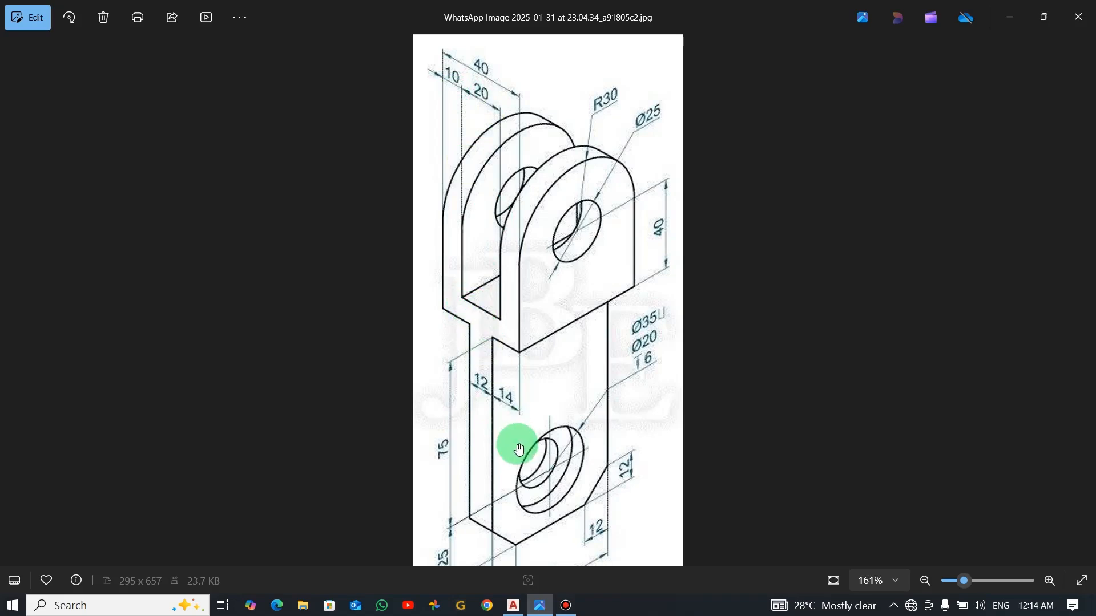
scroll(588, 477, "down", 1)
scroll(589, 471, "down", 3)
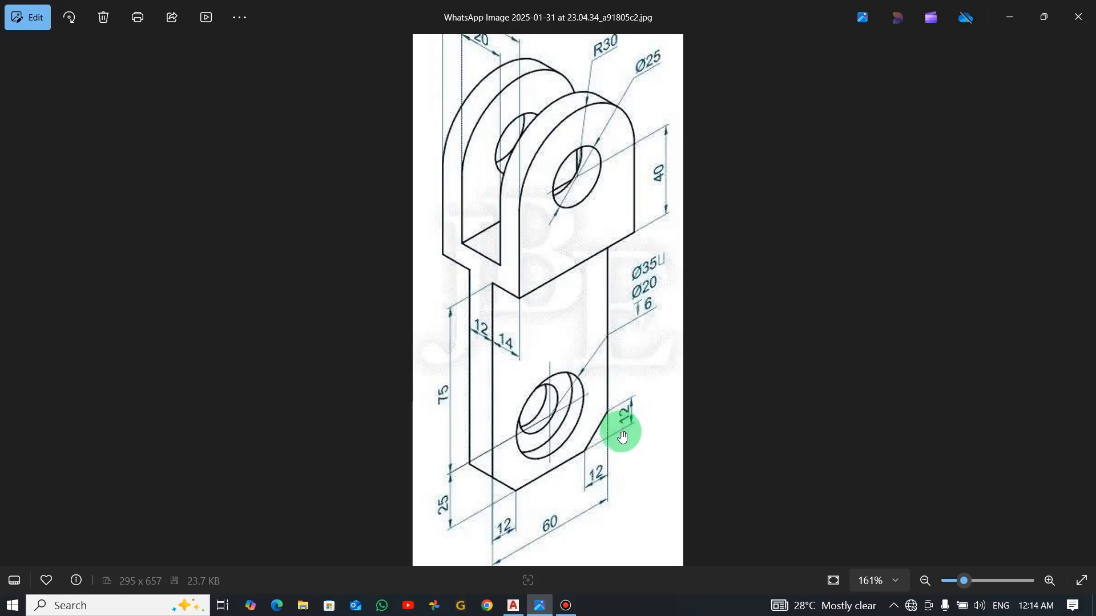
key("alt+Tab")
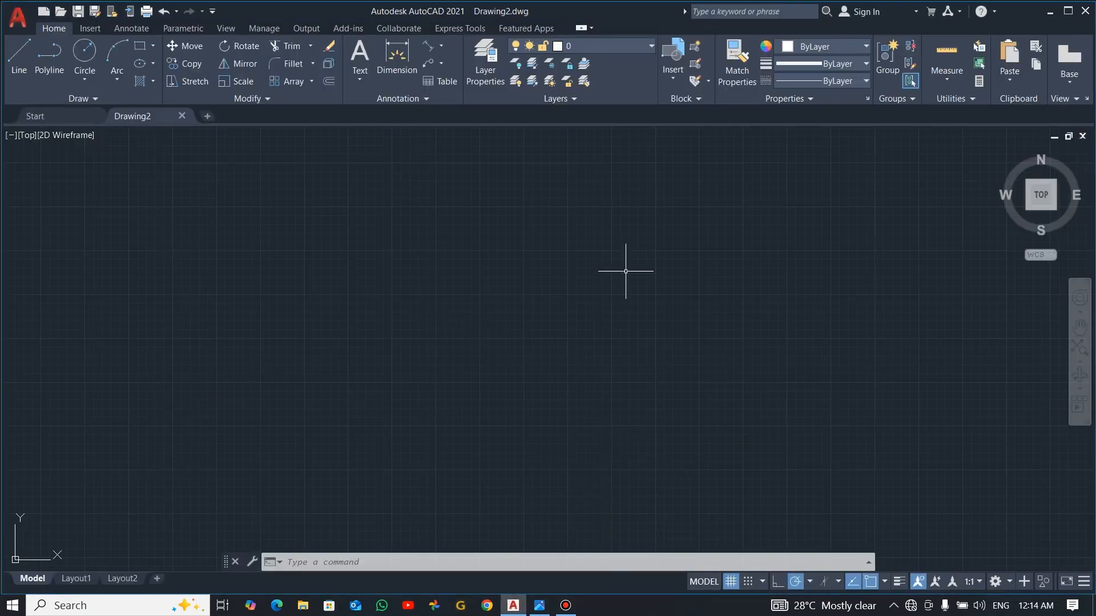
left_click(825, 583)
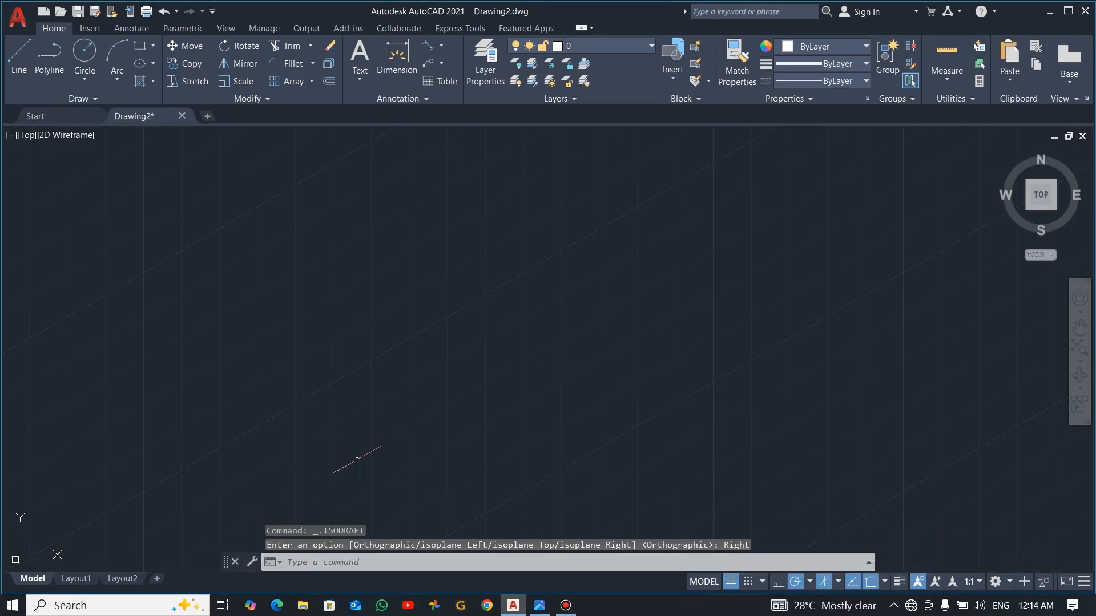
Draw the front face's bottom edge as three connected line segments of 12, 36 and 12 along the 30° axis
key("alt+Tab")
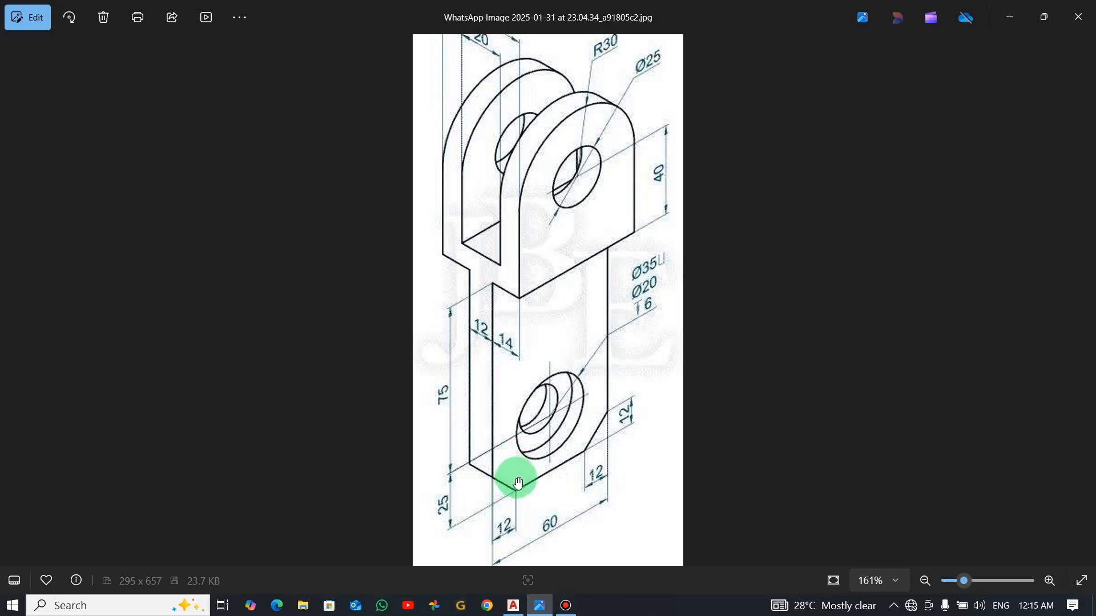
key("alt+Tab")
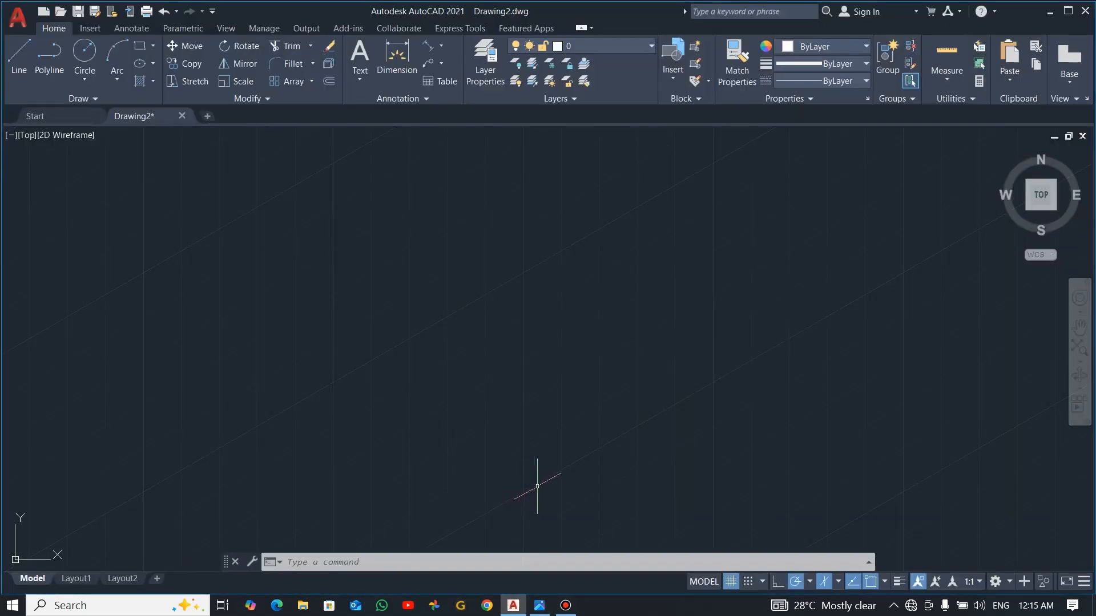
left_click(17, 57)
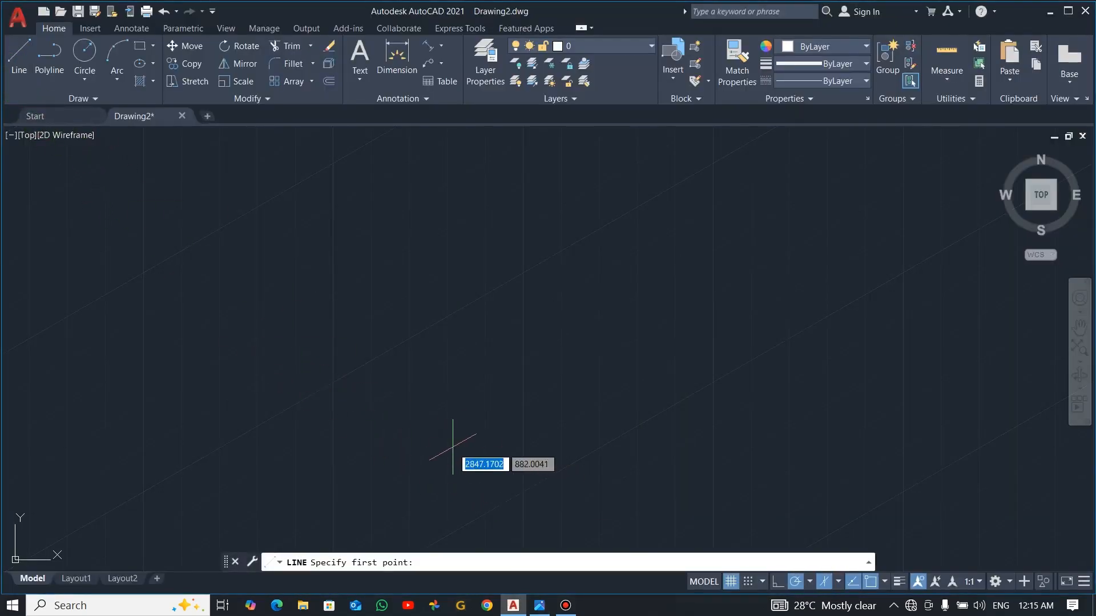
left_click(453, 472)
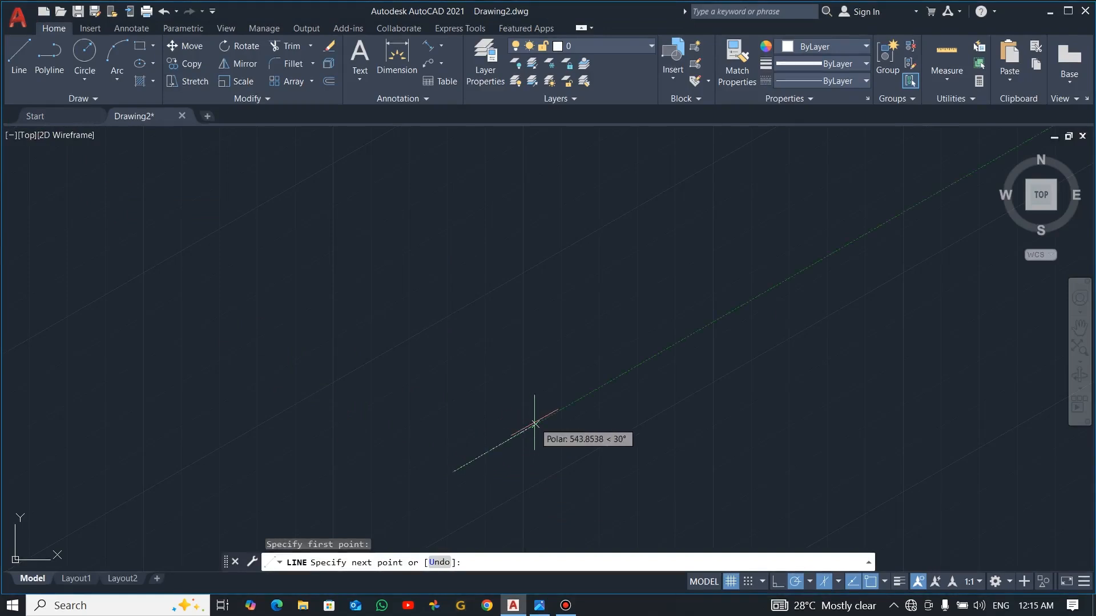
type("12")
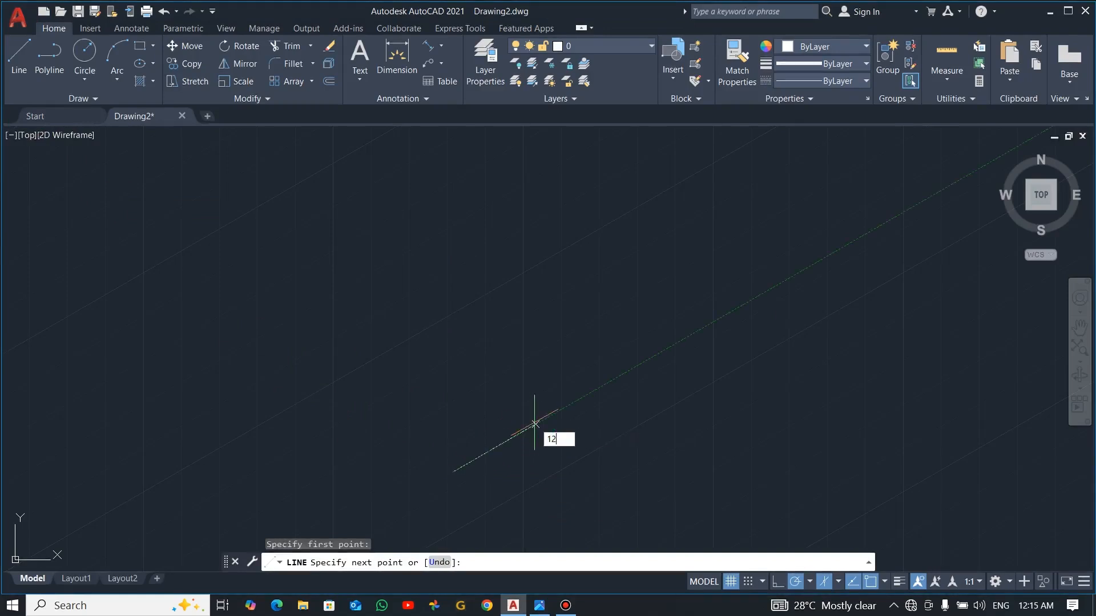
key("Return")
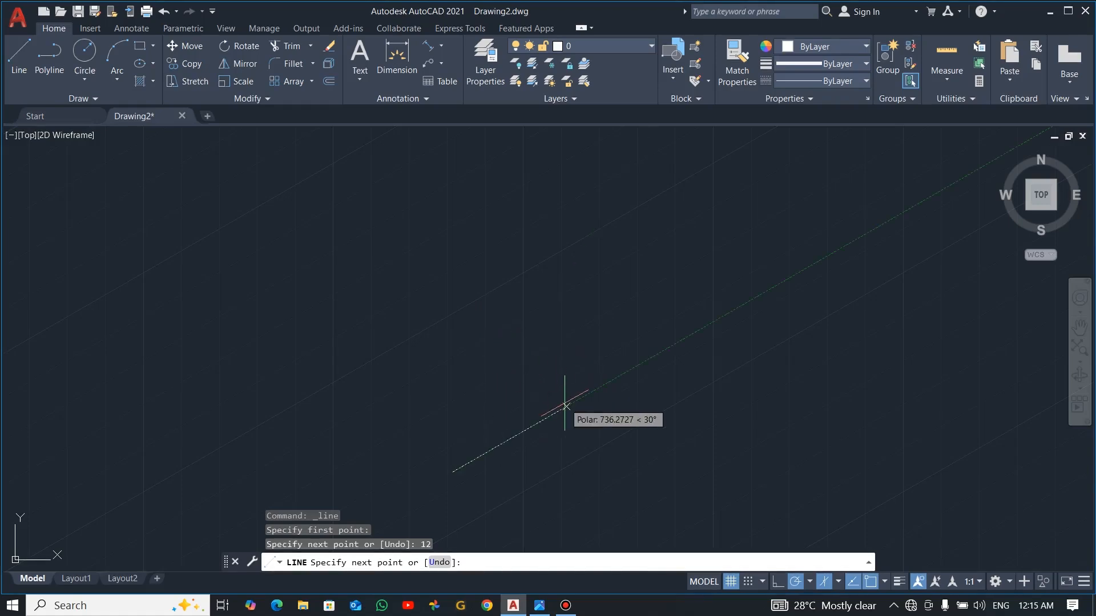
type("36")
key("Return")
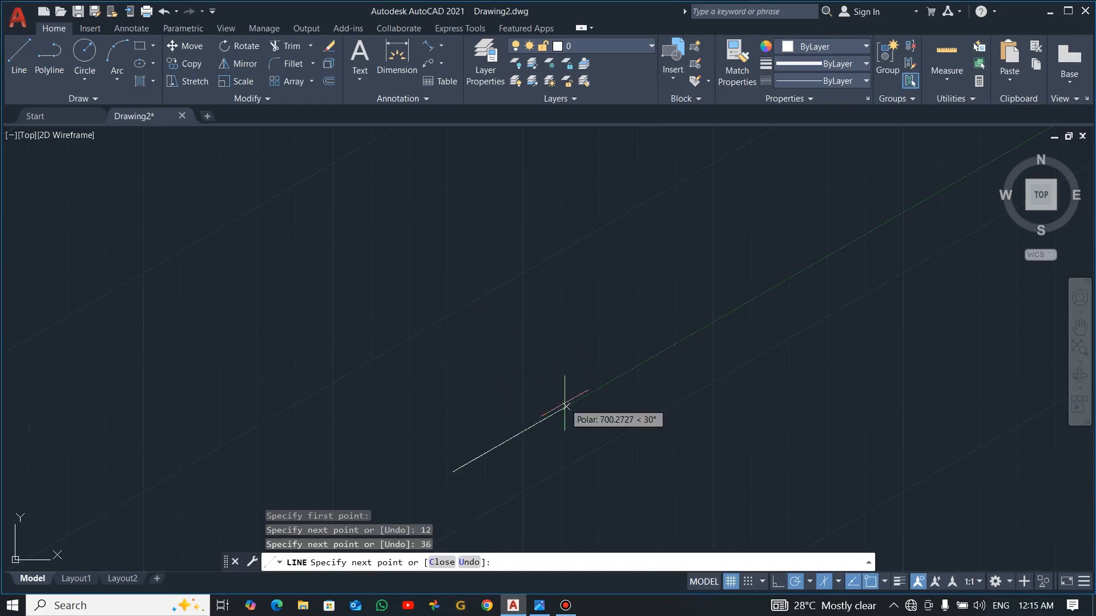
type("12")
key("Return")
key("alt+Tab")
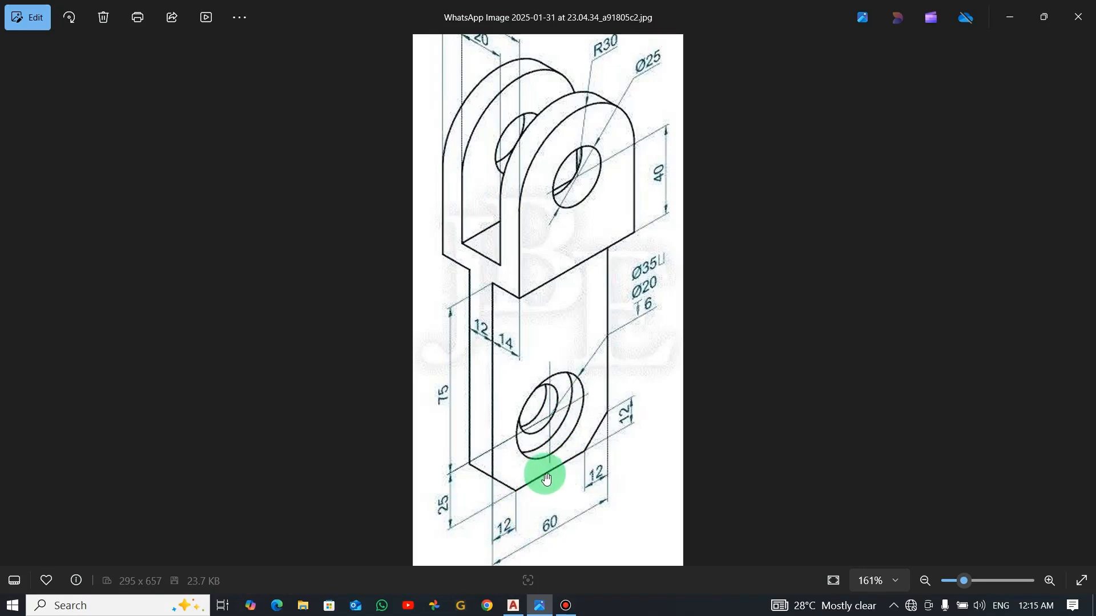
key("alt+Tab")
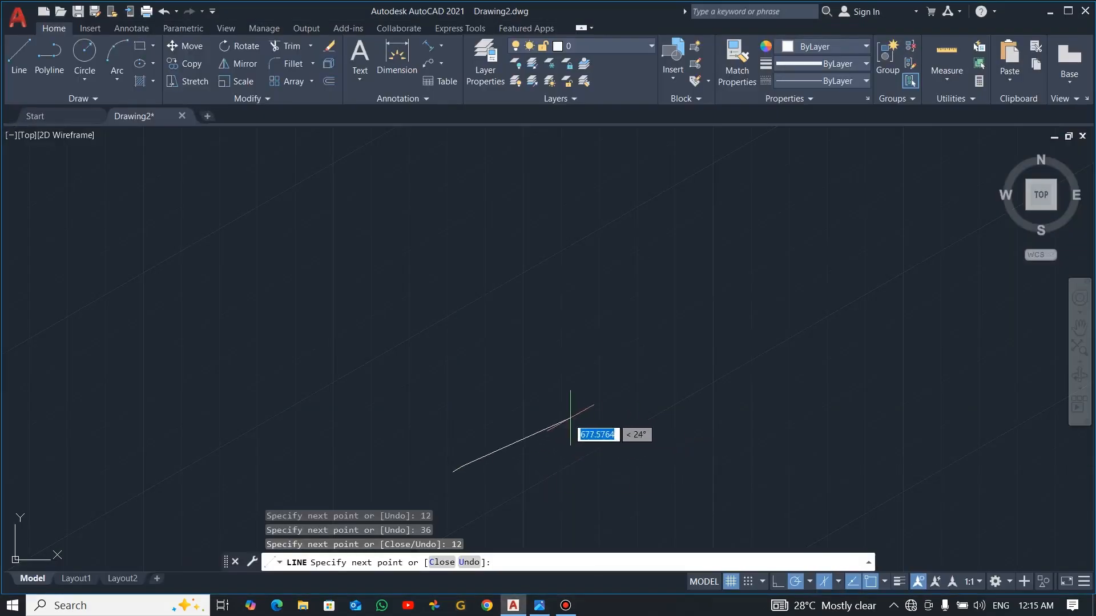
key("Escape")
Draw a vertical line 100 long upward from the lower end of the bottom edge
scroll(495, 505, "up", 8)
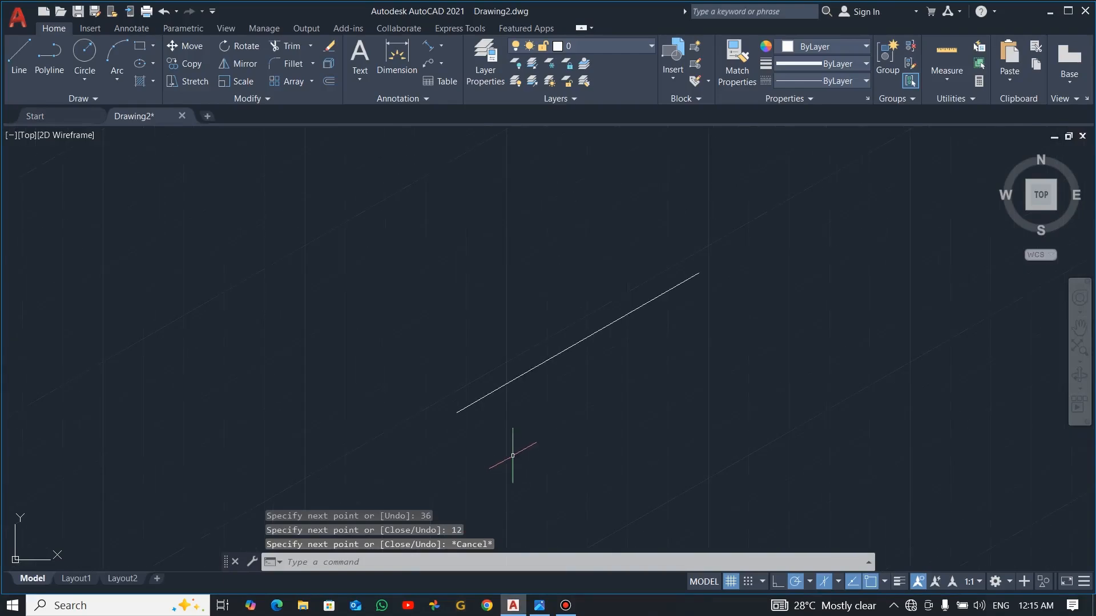
scroll(531, 324, "up", 2)
scroll(604, 396, "down", 4)
middle_click_drag(578, 326, 639, 381)
key("alt+Tab")
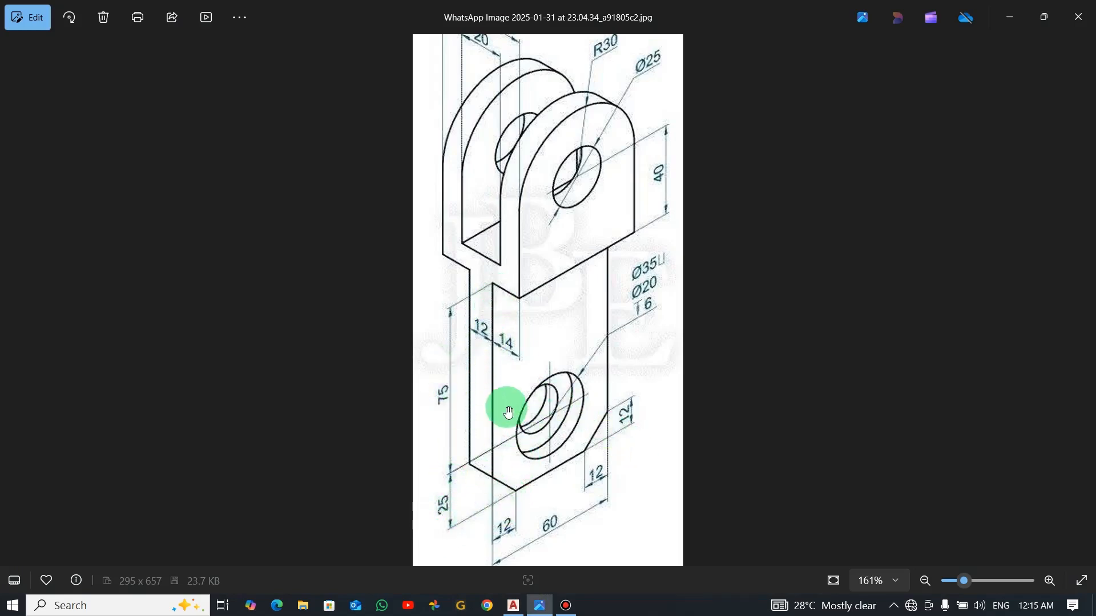
key("alt+Tab")
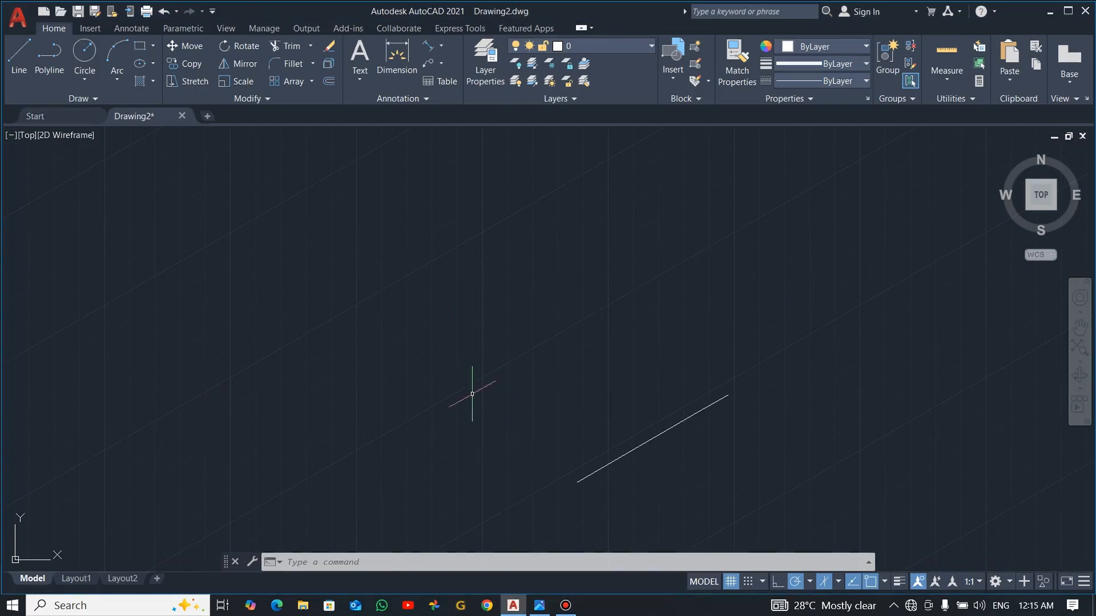
left_click(20, 64)
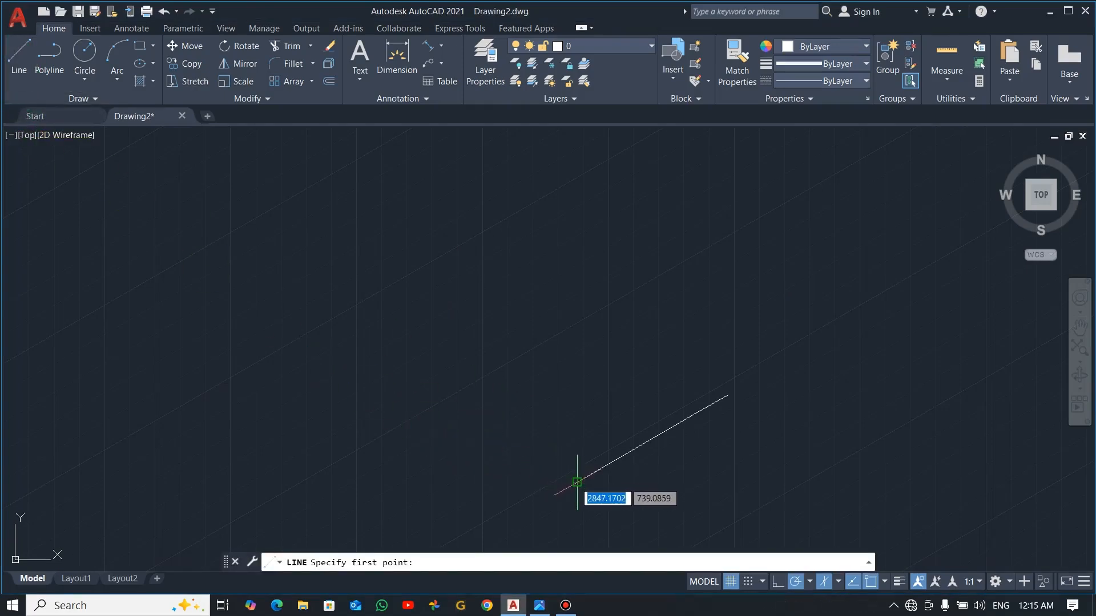
left_click(576, 481)
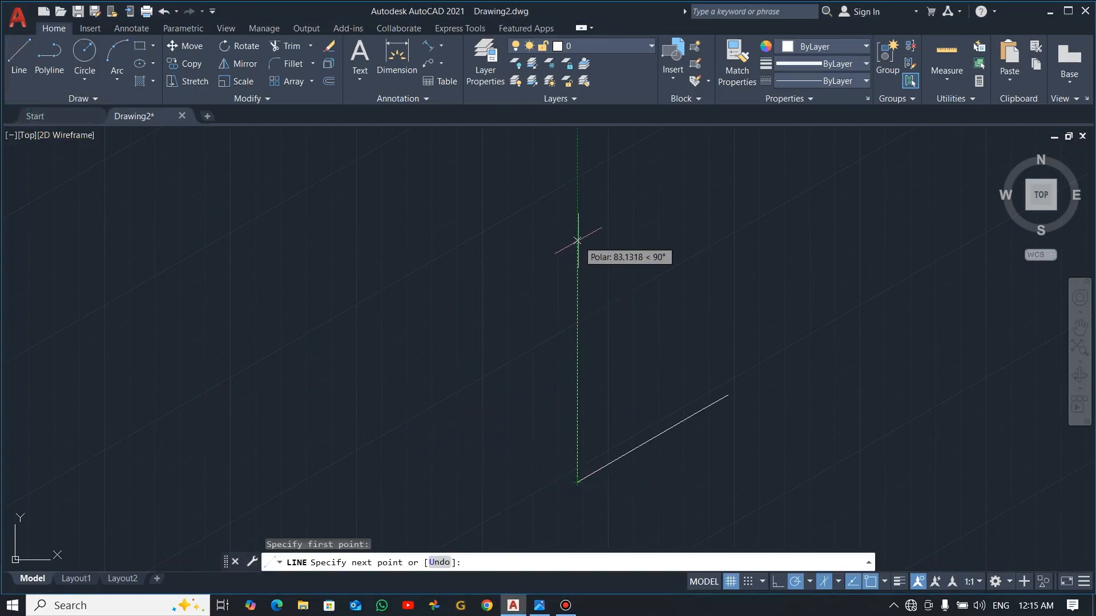
type("100")
key("Return")
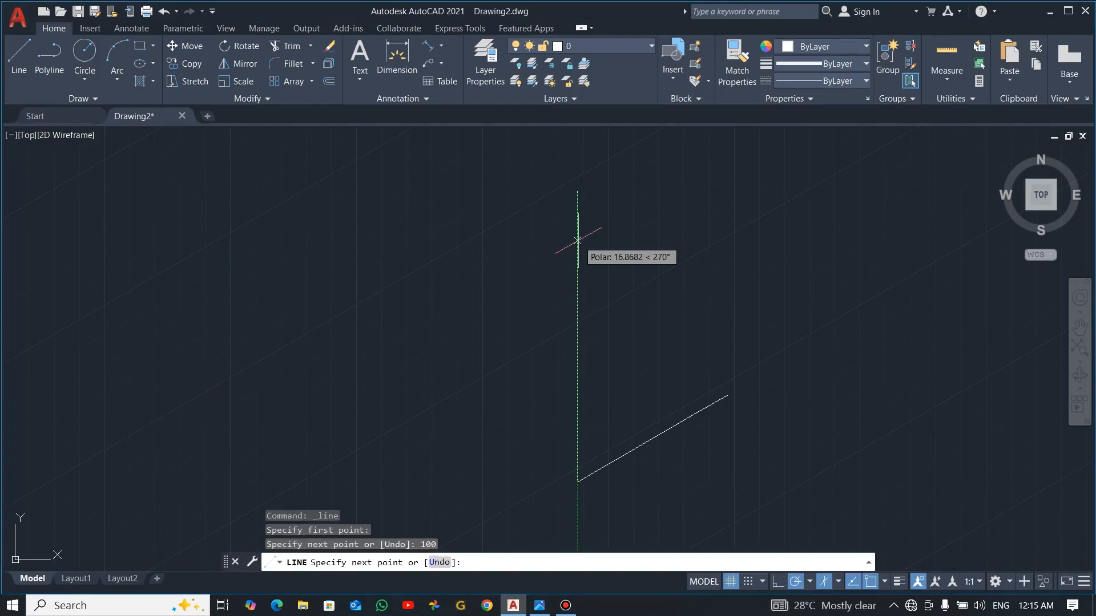
key("Escape")
Copy the 100-long vertical line a distance of 60 along the 30° axis to the other end of the bottom edge
key("alt+Tab")
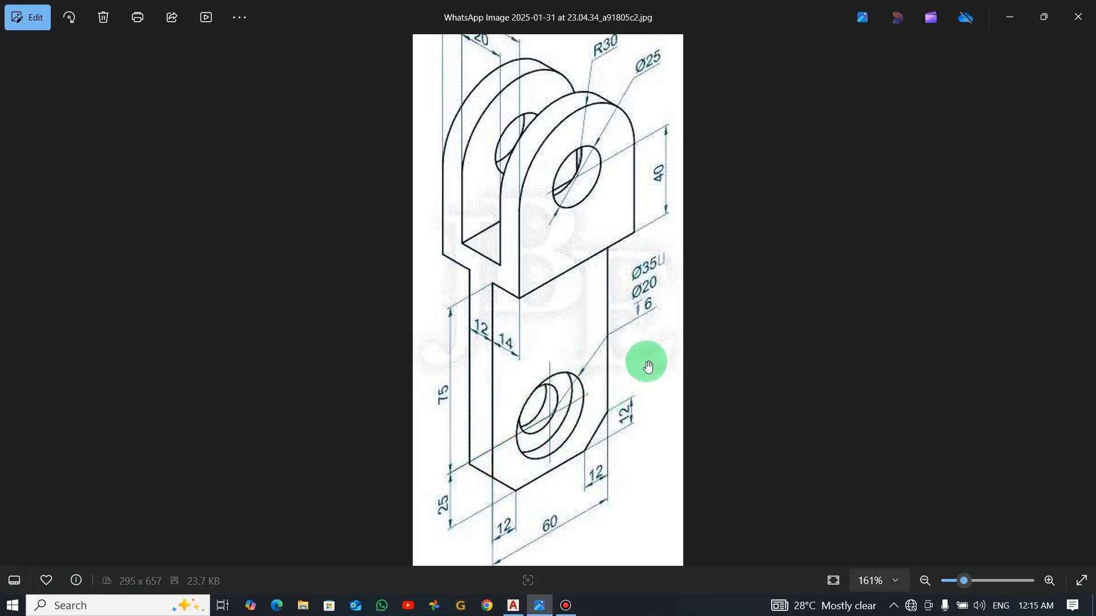
key("alt+Tab")
left_click_drag(611, 319, 556, 358)
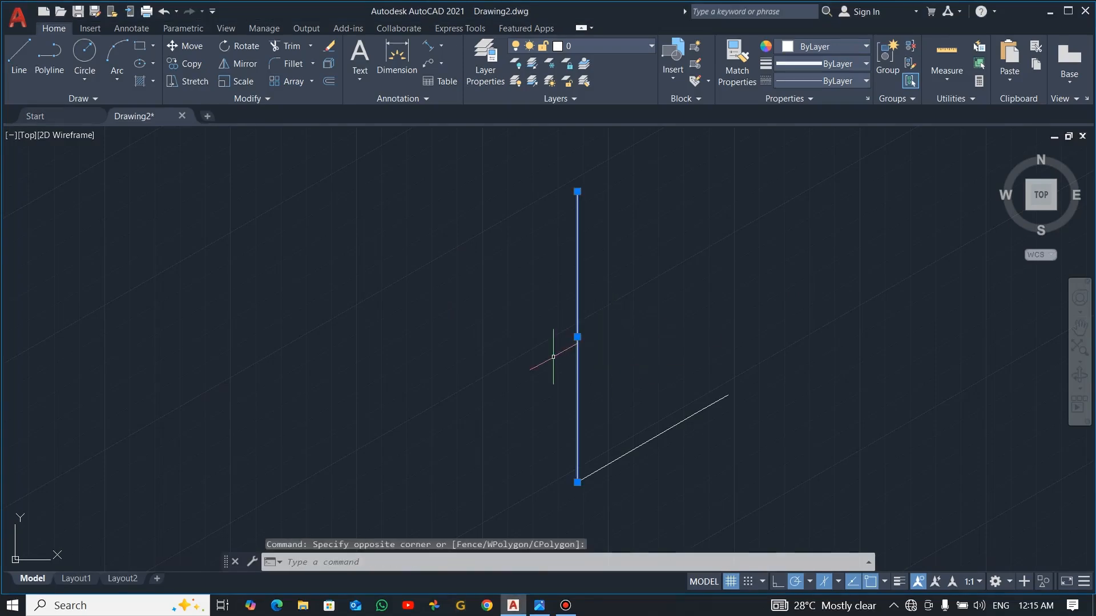
type("co")
key("Return")
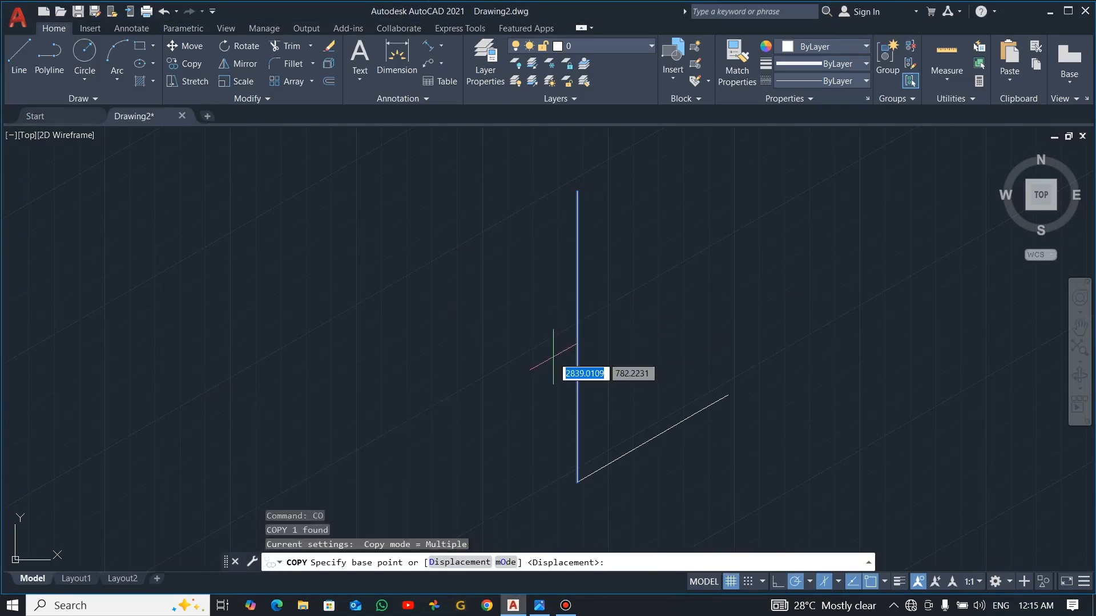
left_click(647, 497)
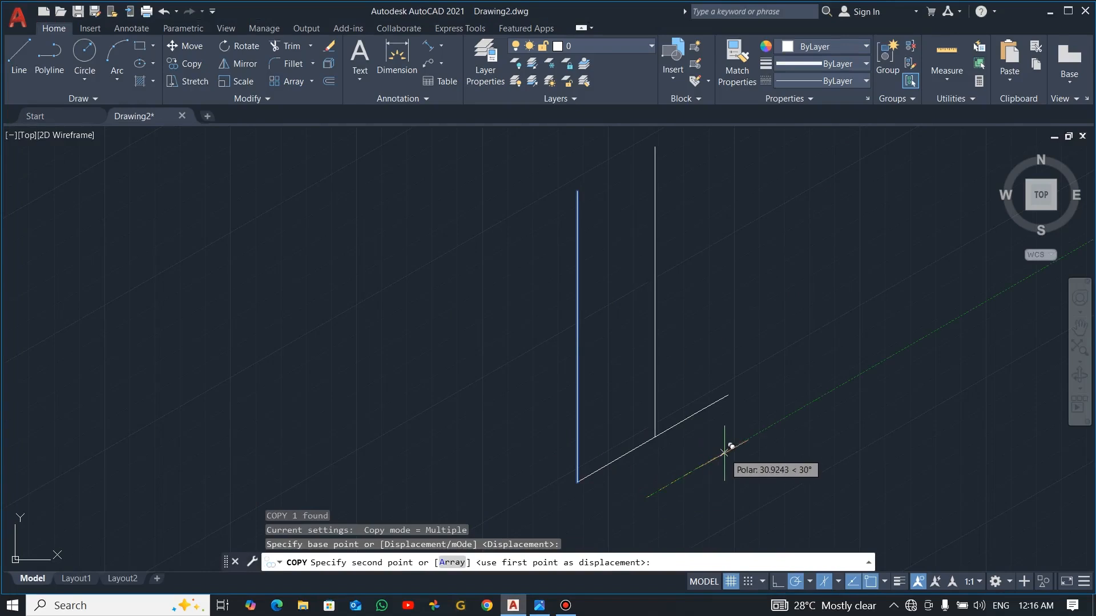
type("60")
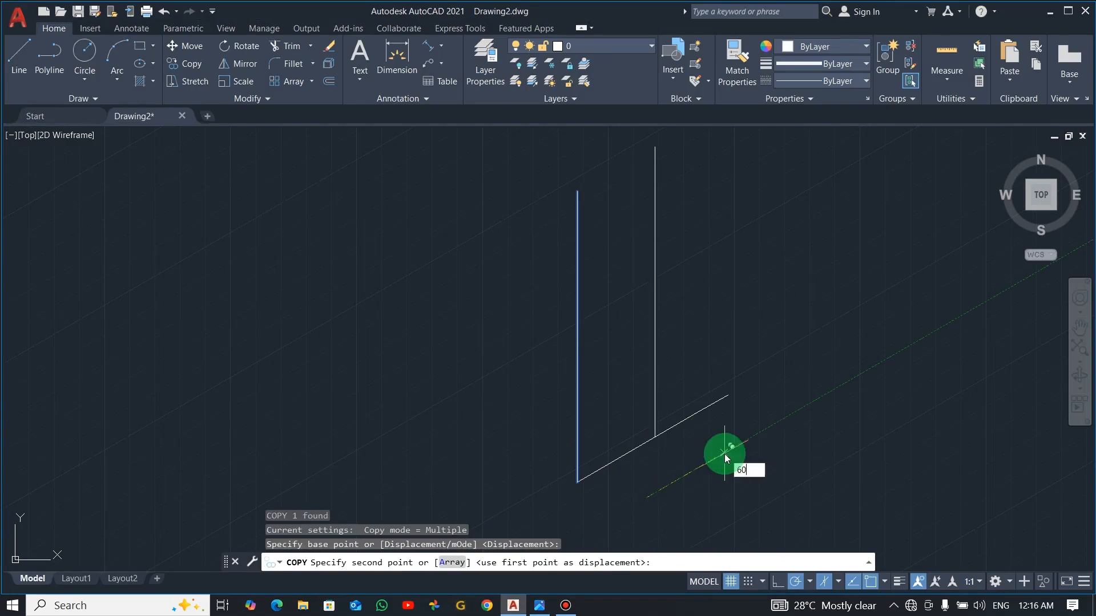
key("Return")
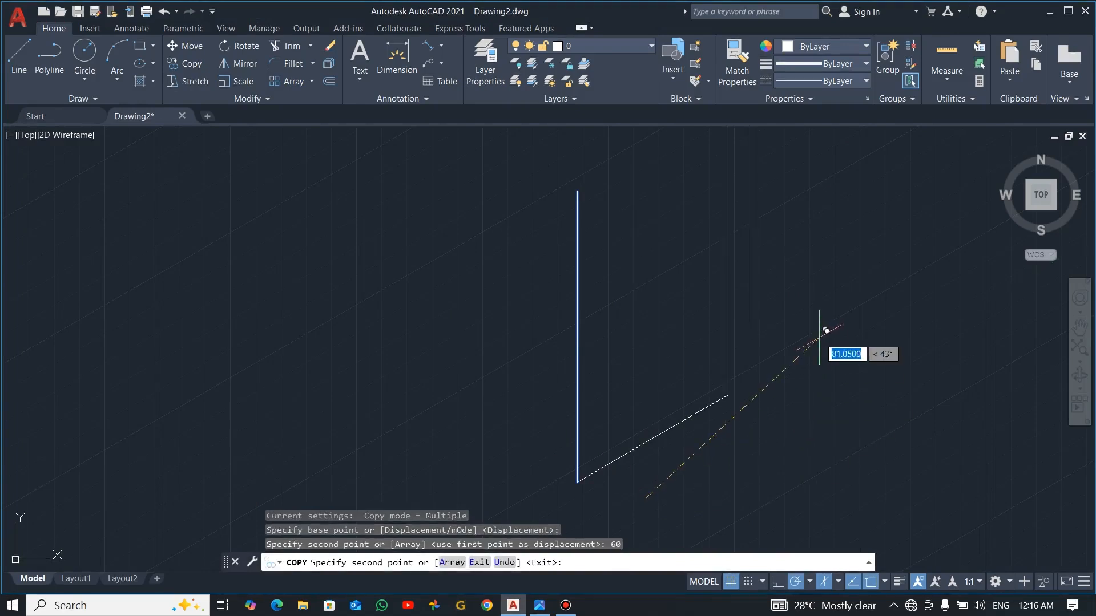
key("Escape")
Draw a line 14 long along the 330° axis from the upper end of the face's left vertical edge
scroll(693, 379, "down", 2)
middle_click_drag(682, 332, 650, 351)
key("alt+Tab")
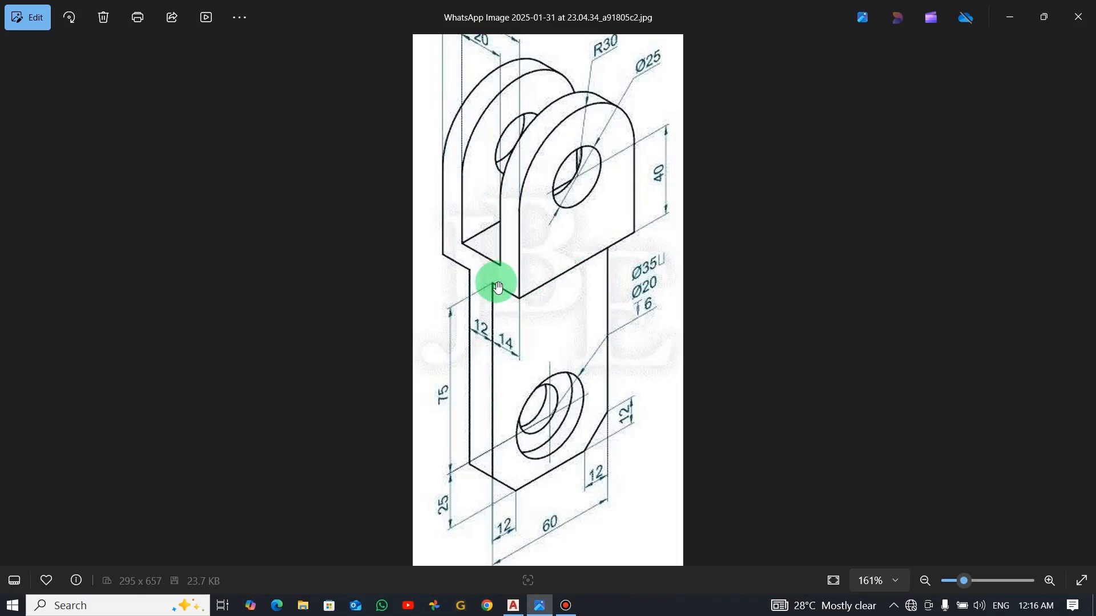
key("alt+Tab")
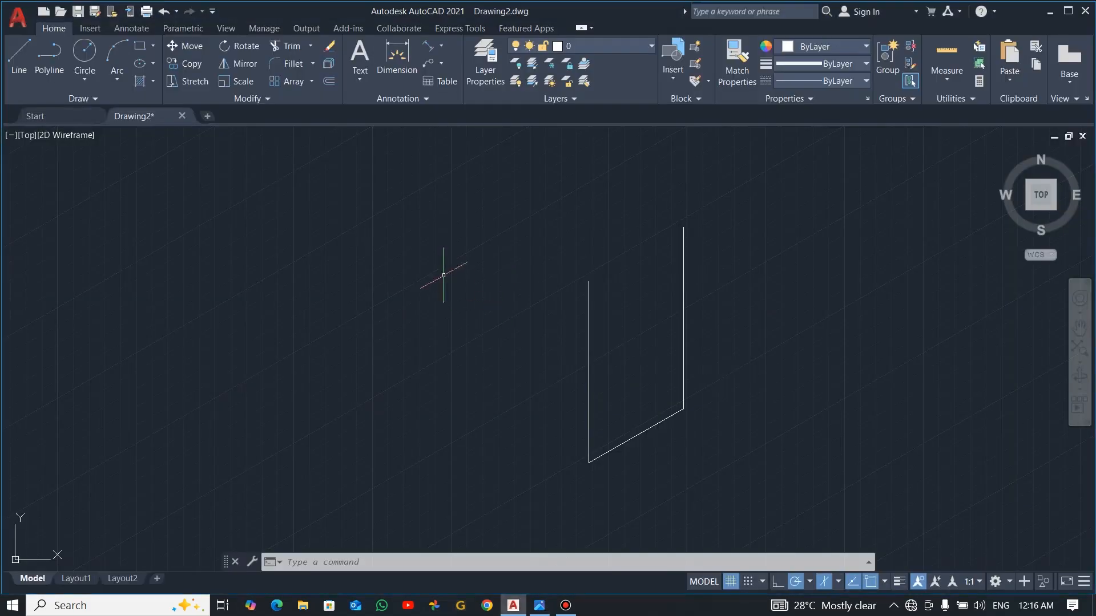
left_click(20, 53)
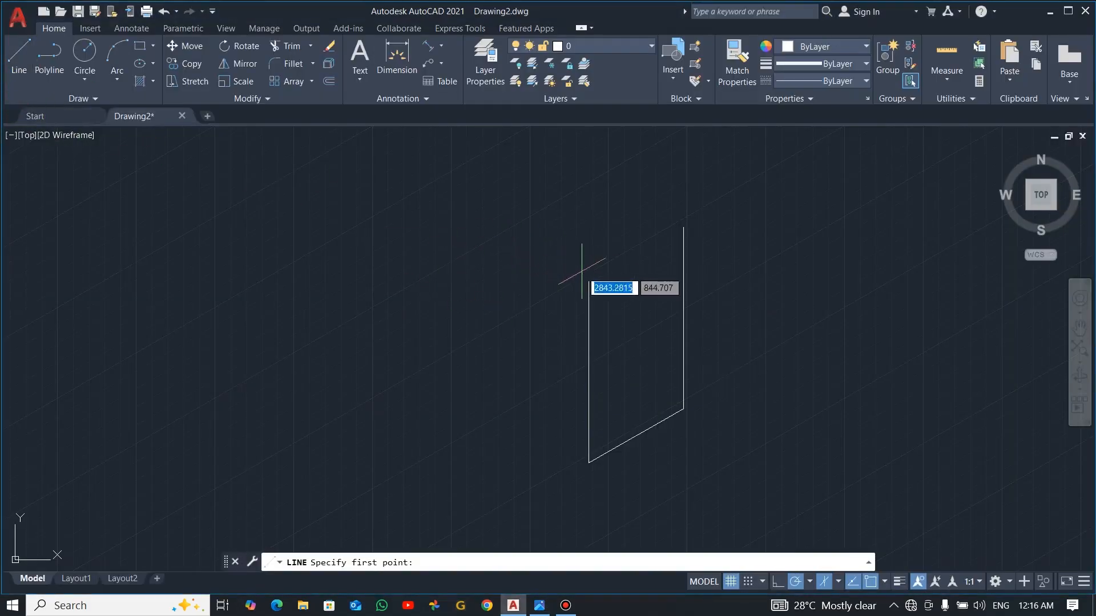
left_click(588, 282)
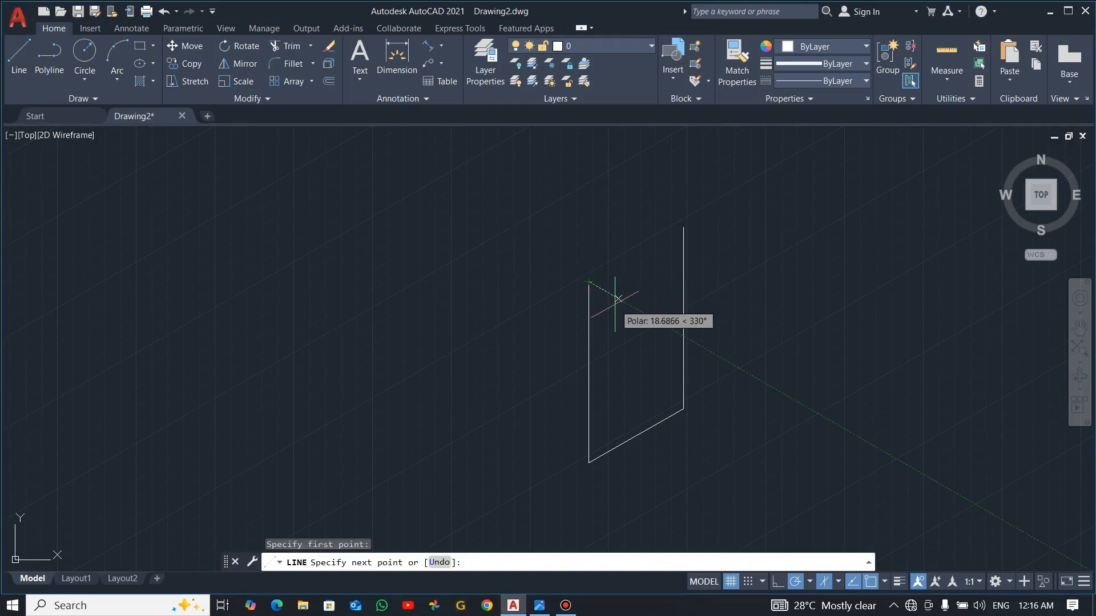
type("14")
key("Return")
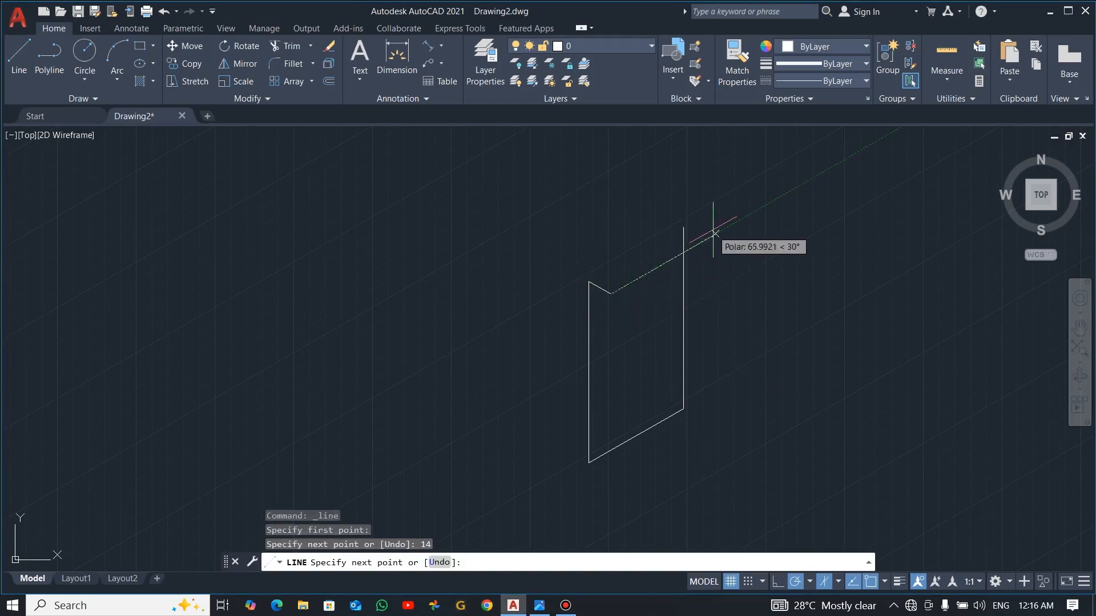
Continue from the end of the 14-long line with a line 60 long along the 30° axis
key("alt+Tab")
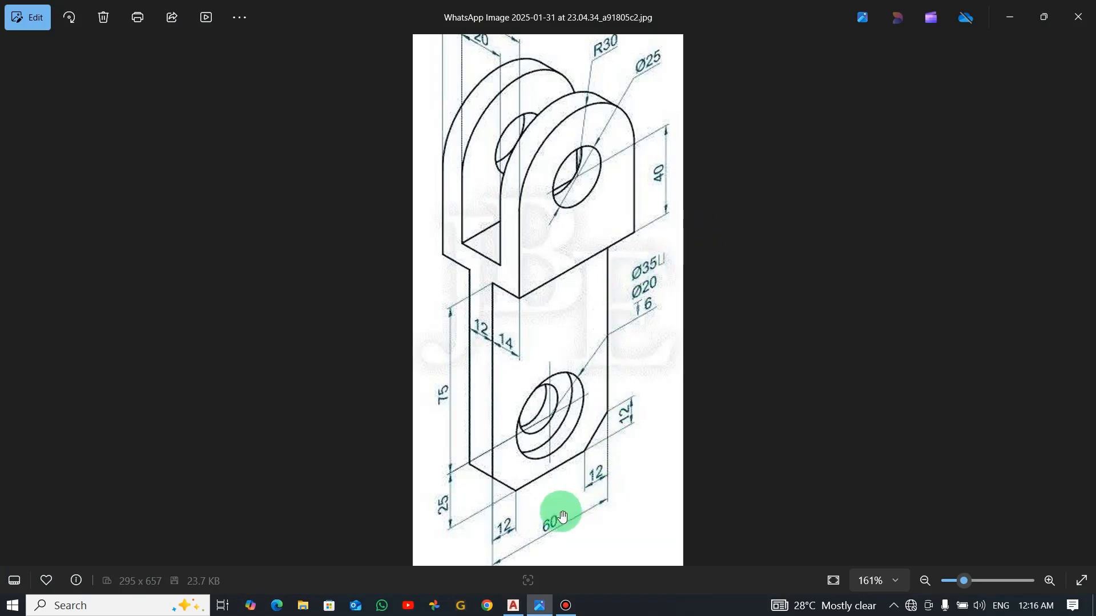
key("alt+Tab")
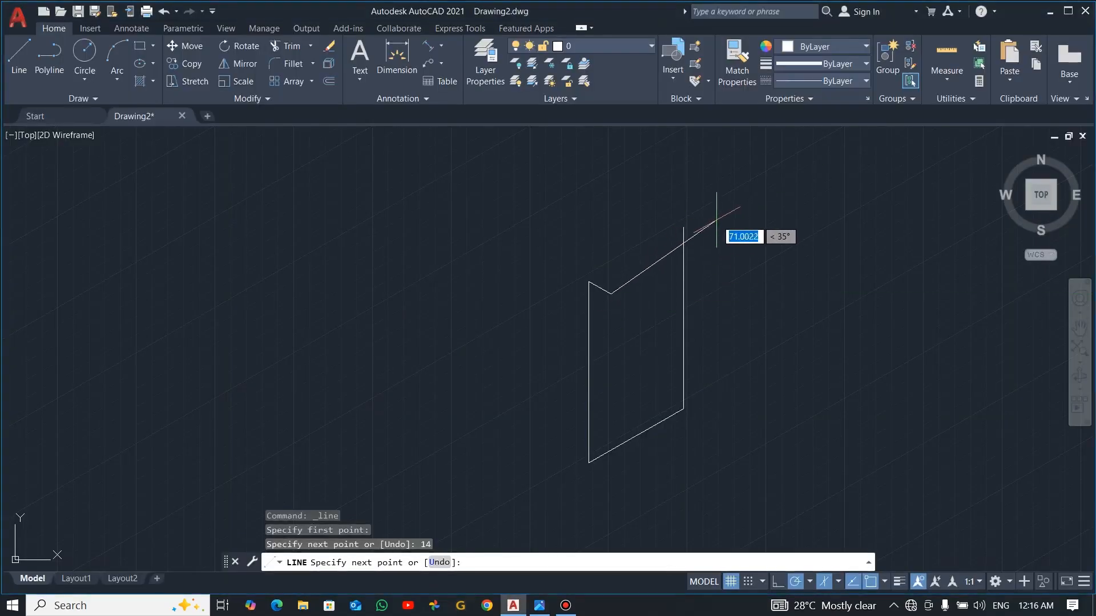
type("60")
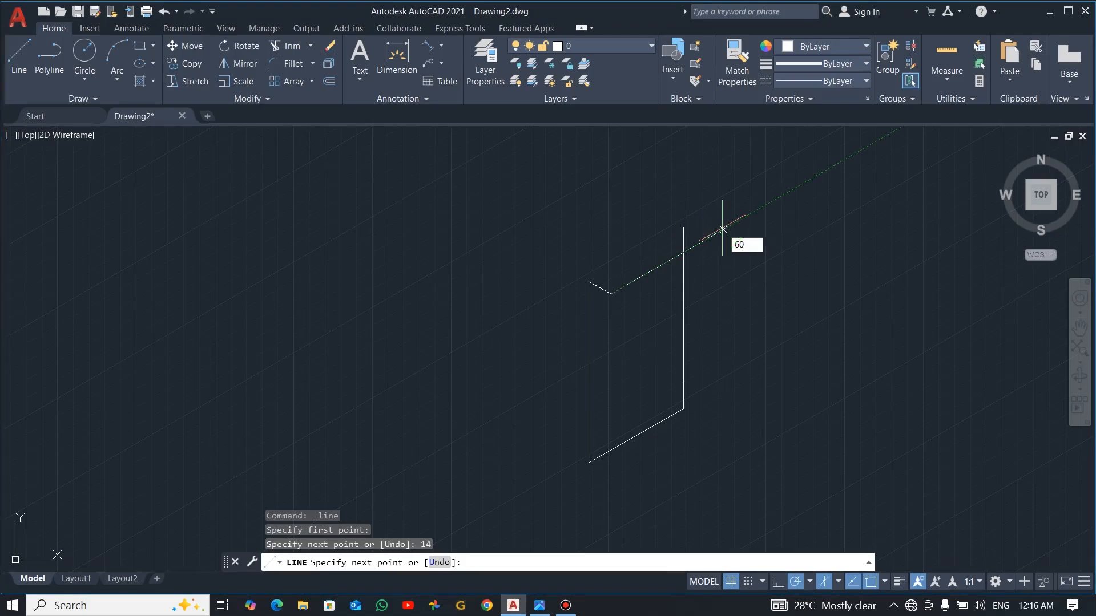
key("Return")
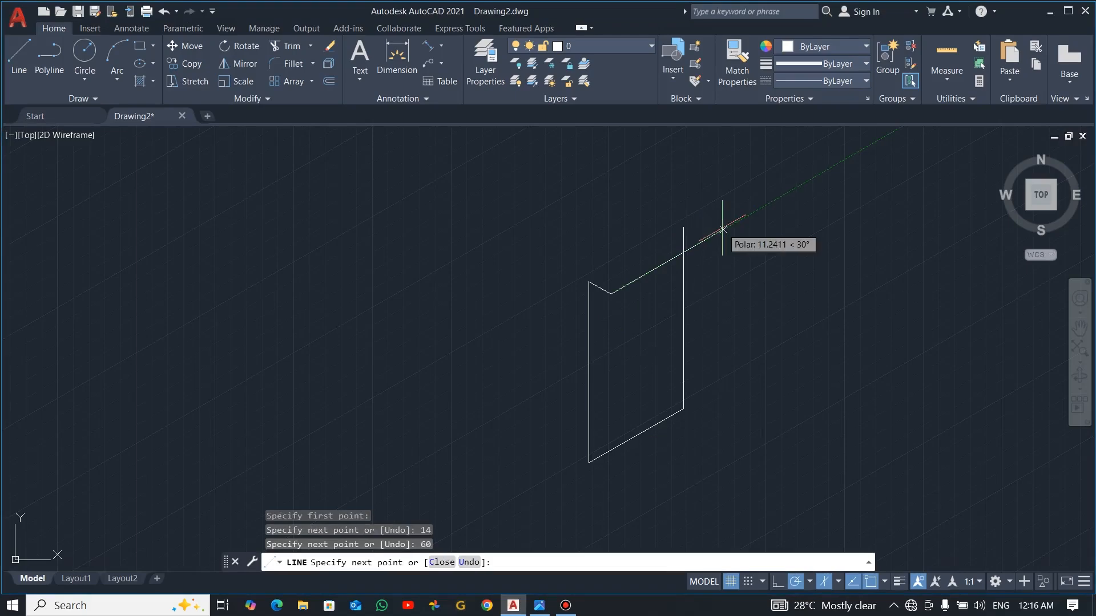
key("Escape")
Trim the part of the right vertical edge that extends above the 60-long line
type("tr")
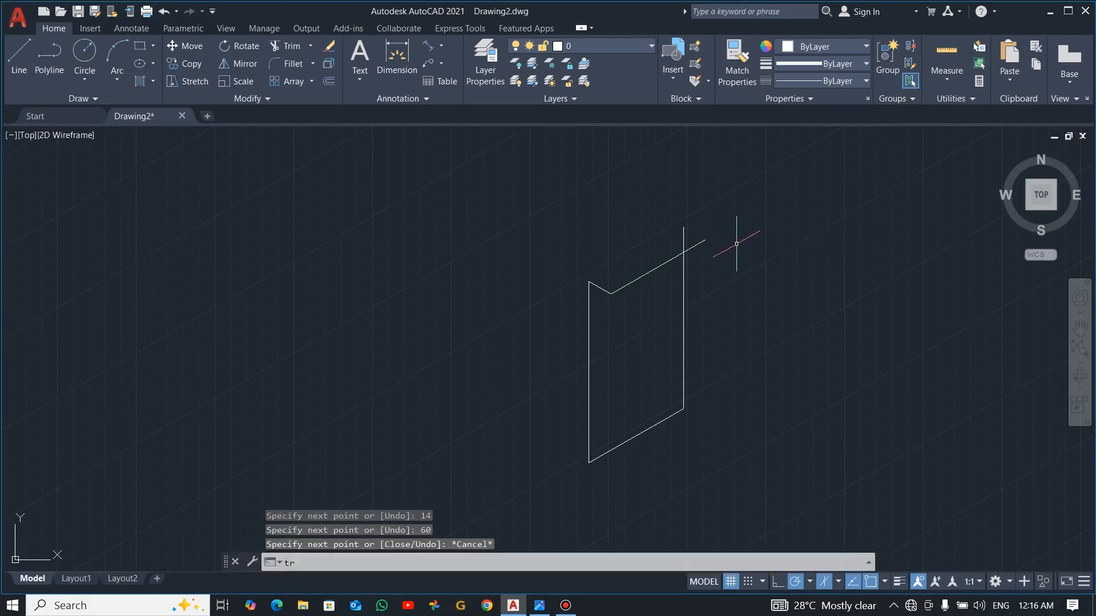
key("Return")
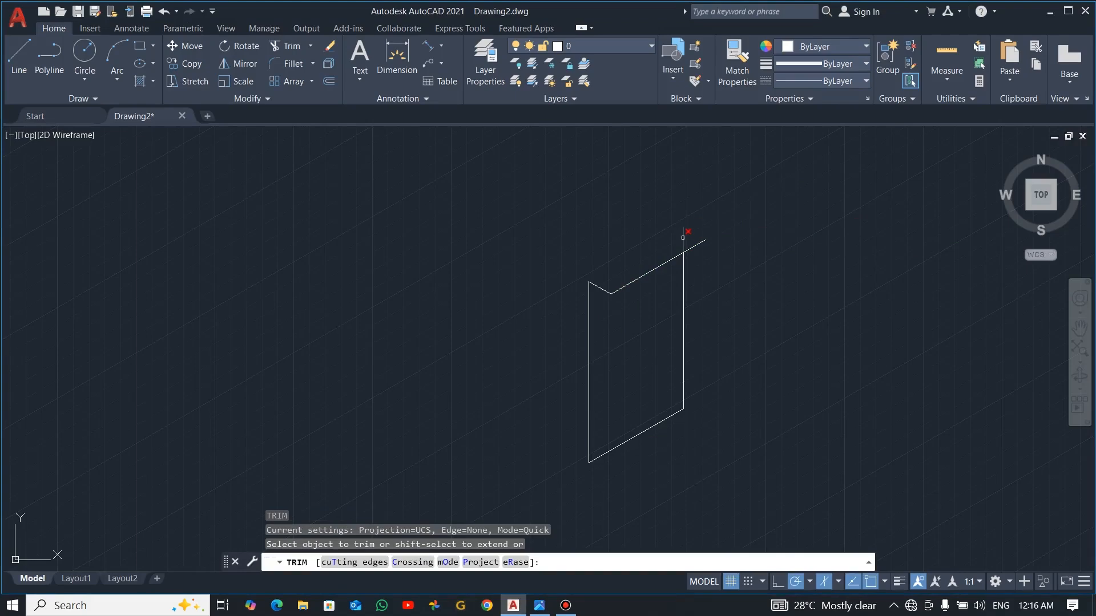
left_click(683, 237)
key("Escape")
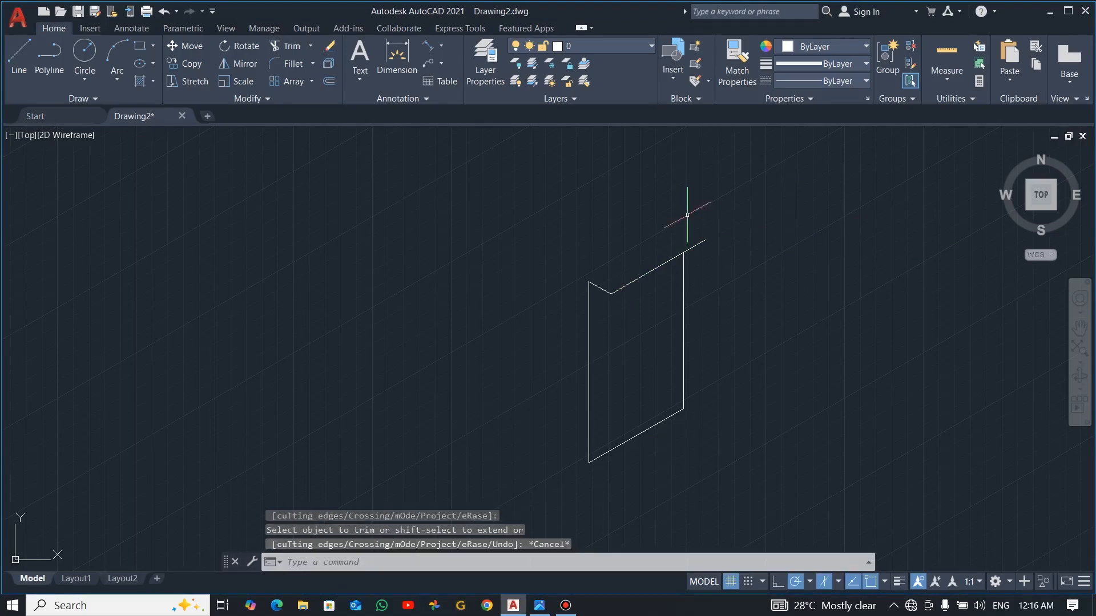
Draw the front lug's outline above the 60-long line: 40 up, parallel across along the 30° axis, and down to its far end
scroll(701, 246, "up", 2)
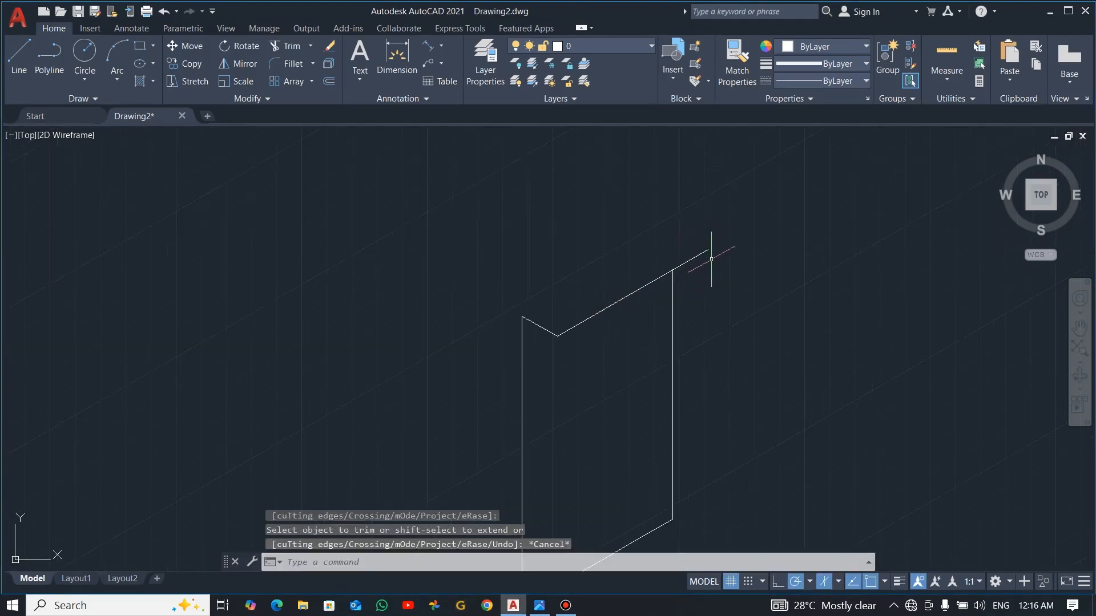
key("alt+Tab")
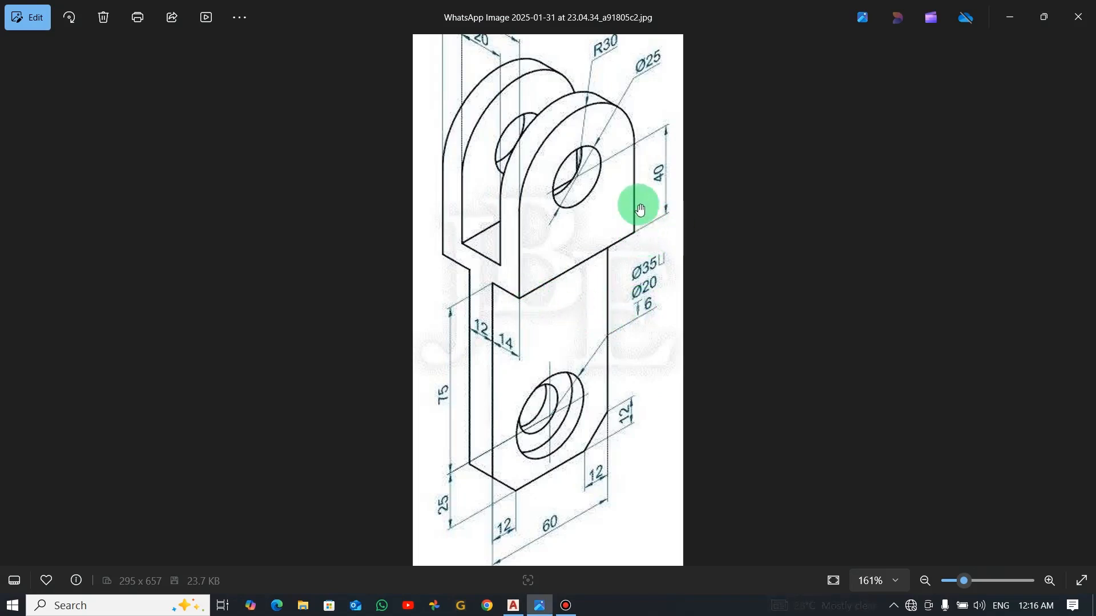
key("alt+Tab")
left_click(21, 55)
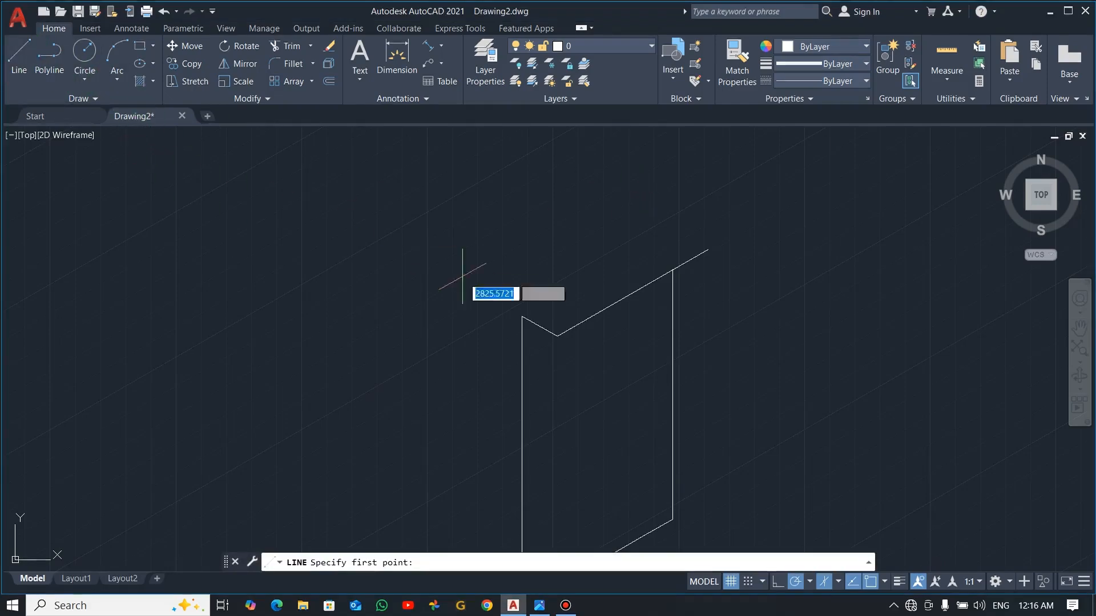
left_click(556, 336)
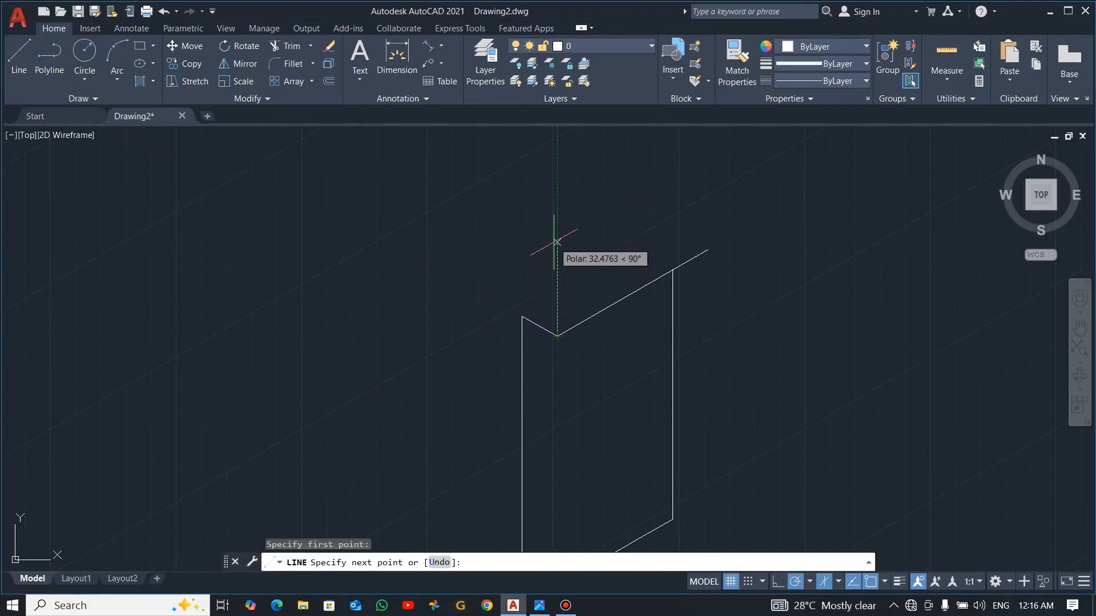
type("40")
key("Return")
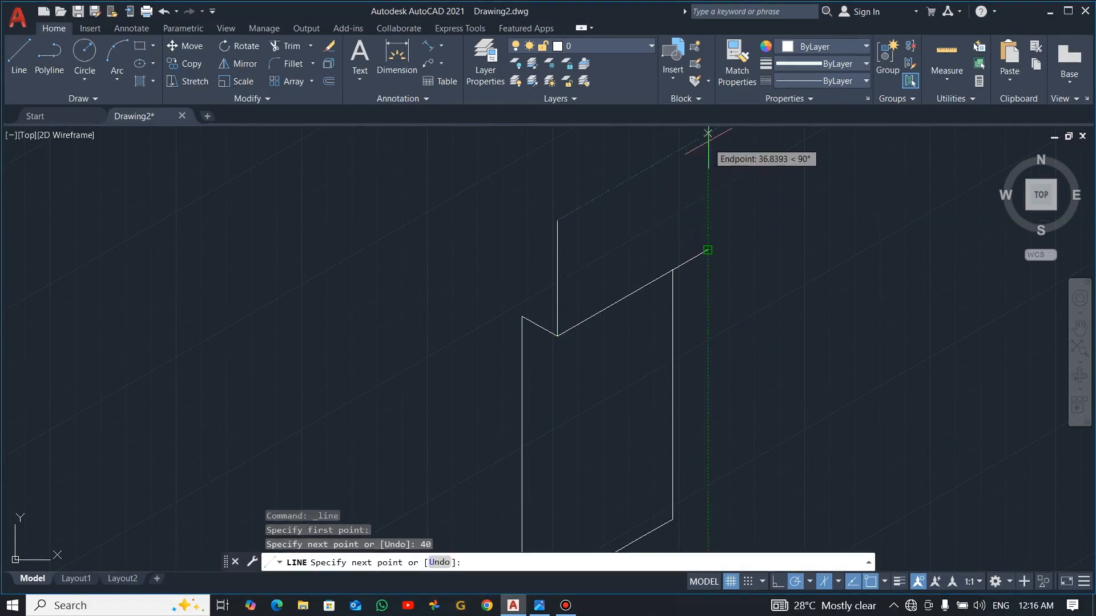
left_click(707, 133)
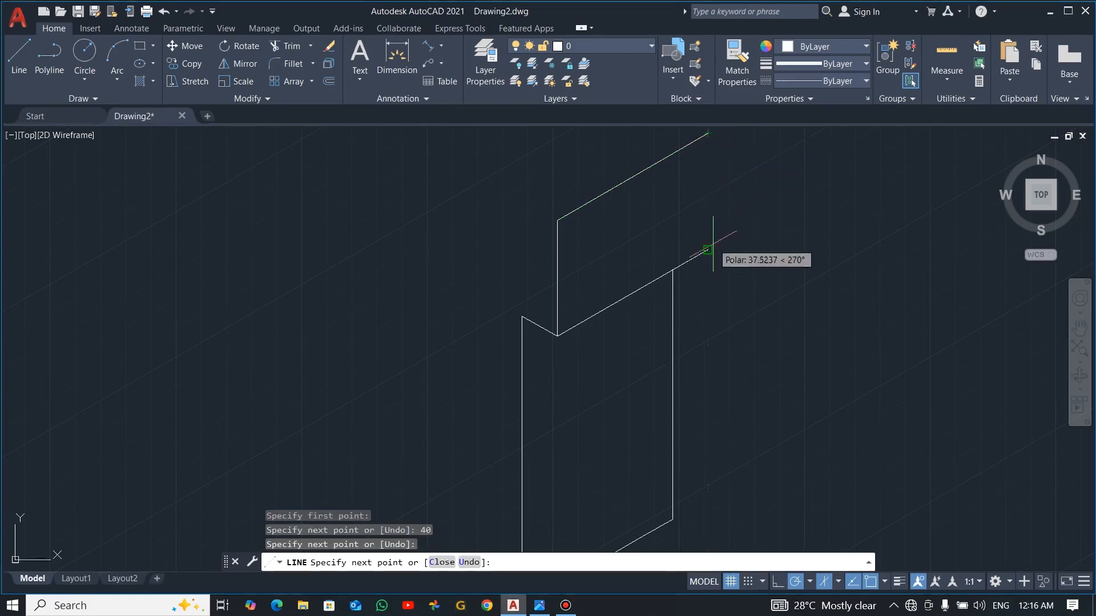
left_click(708, 249)
key("Escape")
scroll(708, 249, "down", 2)
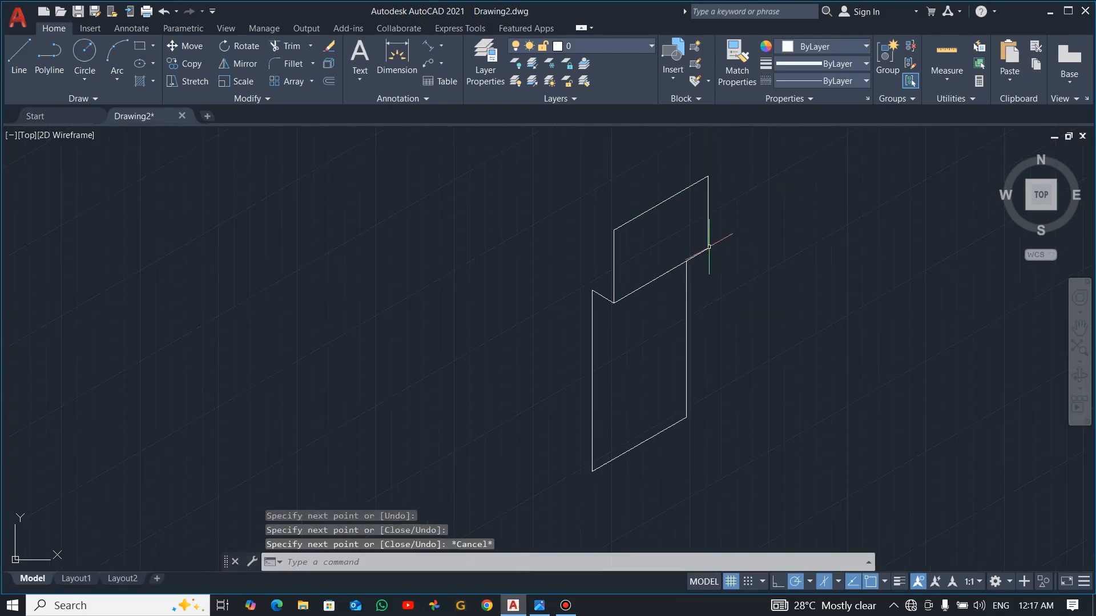
middle_click_drag(708, 293, 678, 362)
scroll(613, 294, "up", 2)
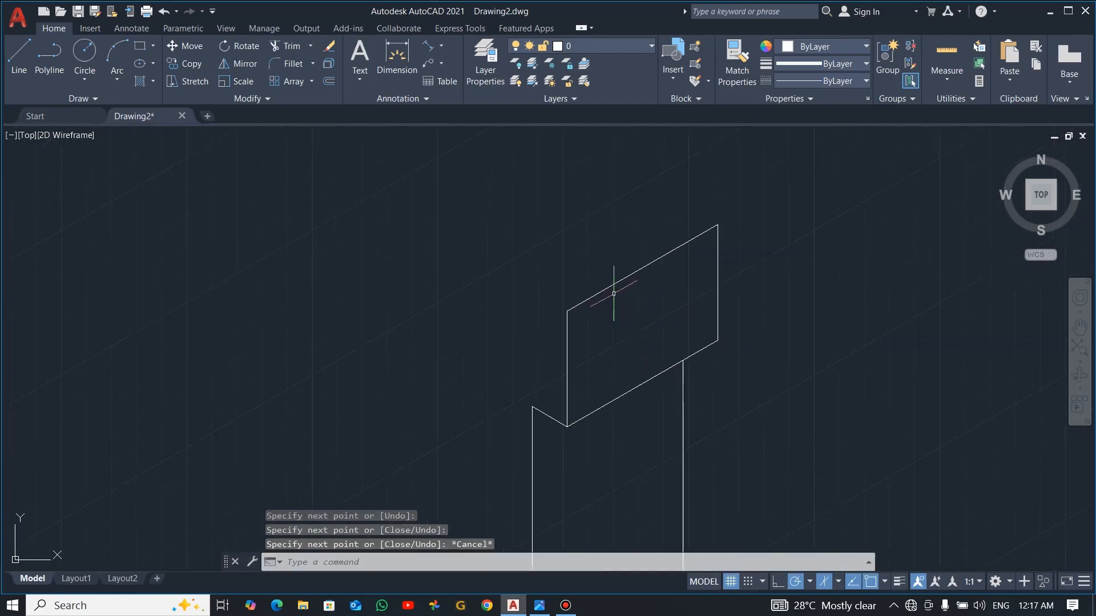
key("alt+Tab")
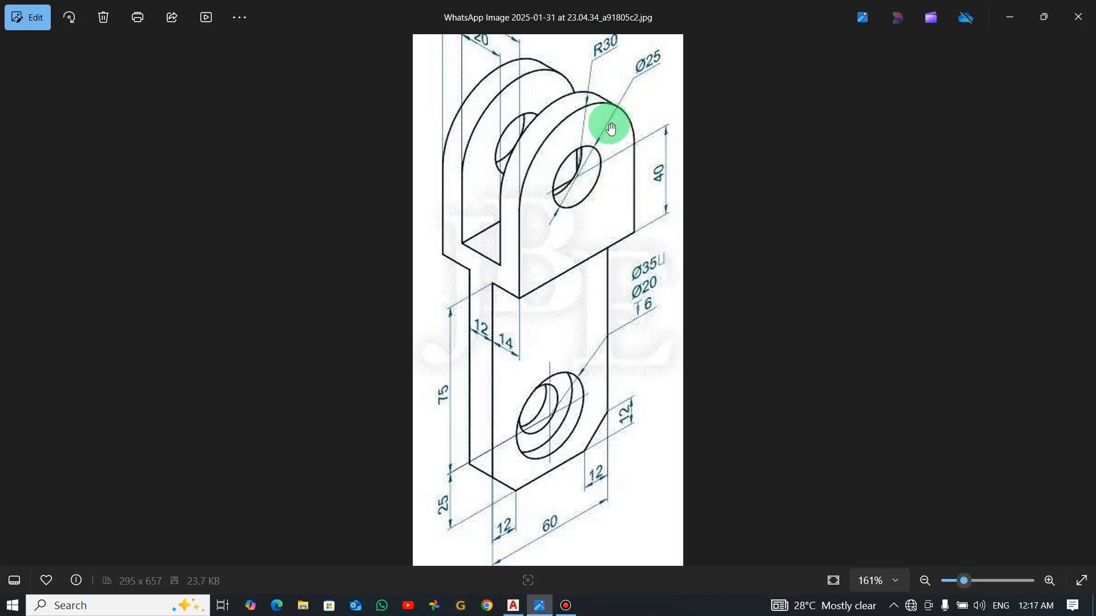
key("alt+Tab")
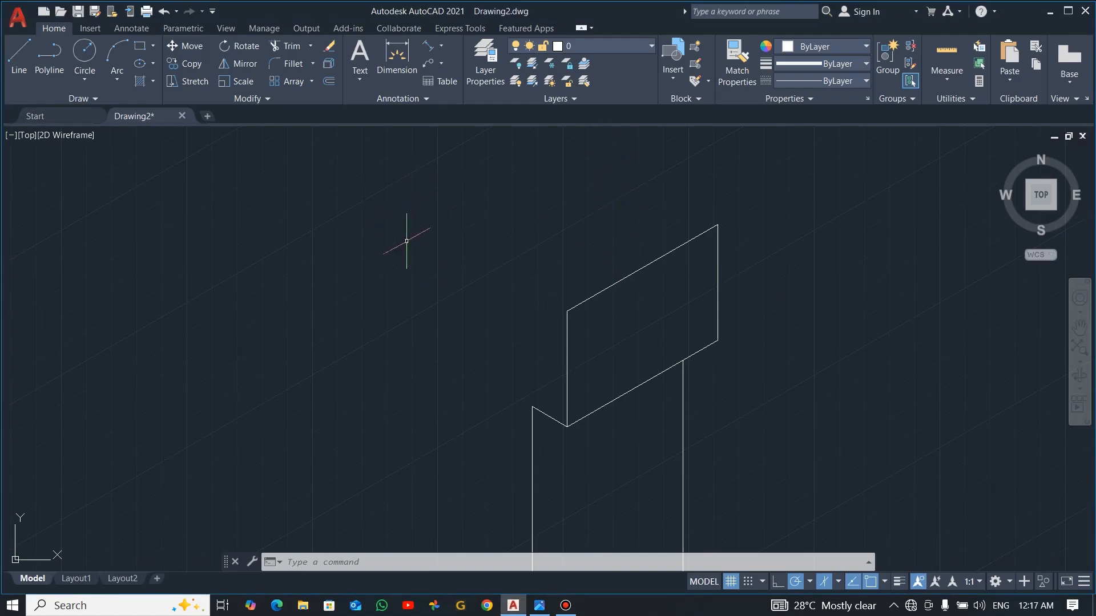
key("F5")
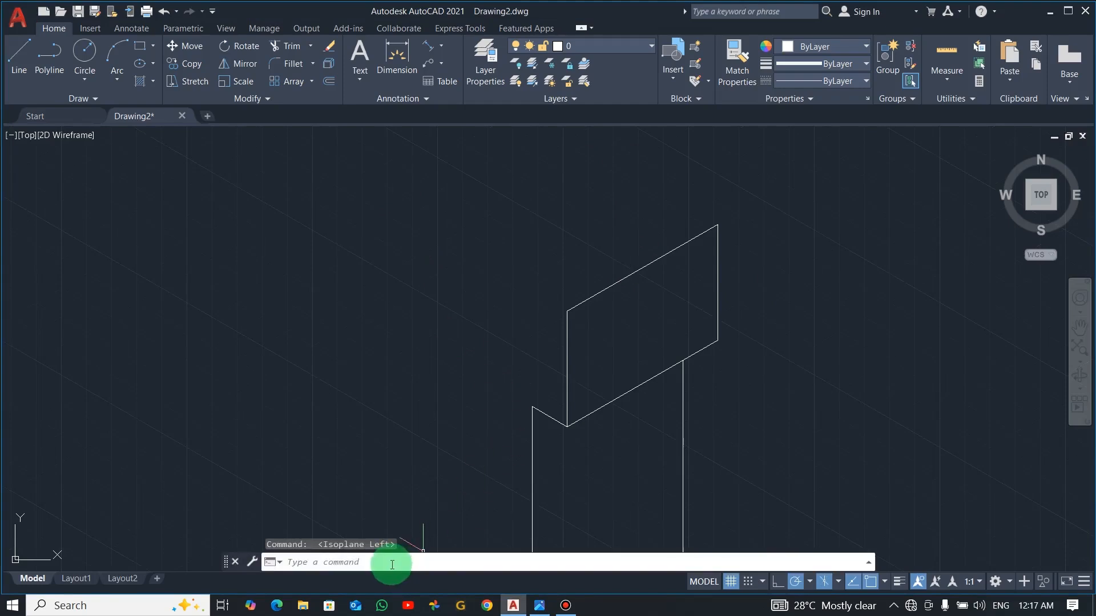
key("F5")
key("F5")
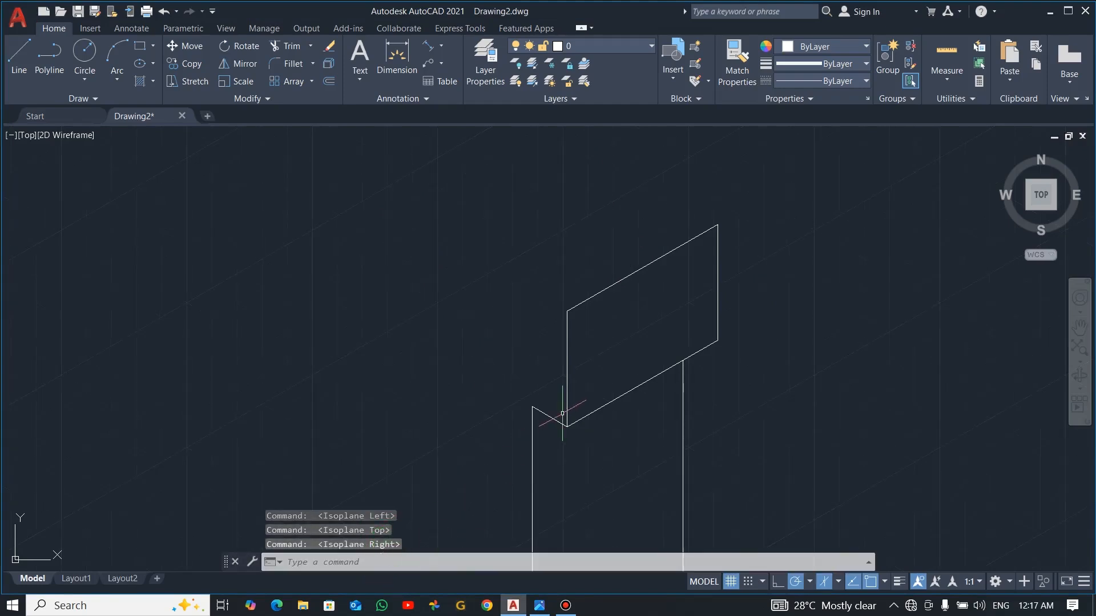
type("e")
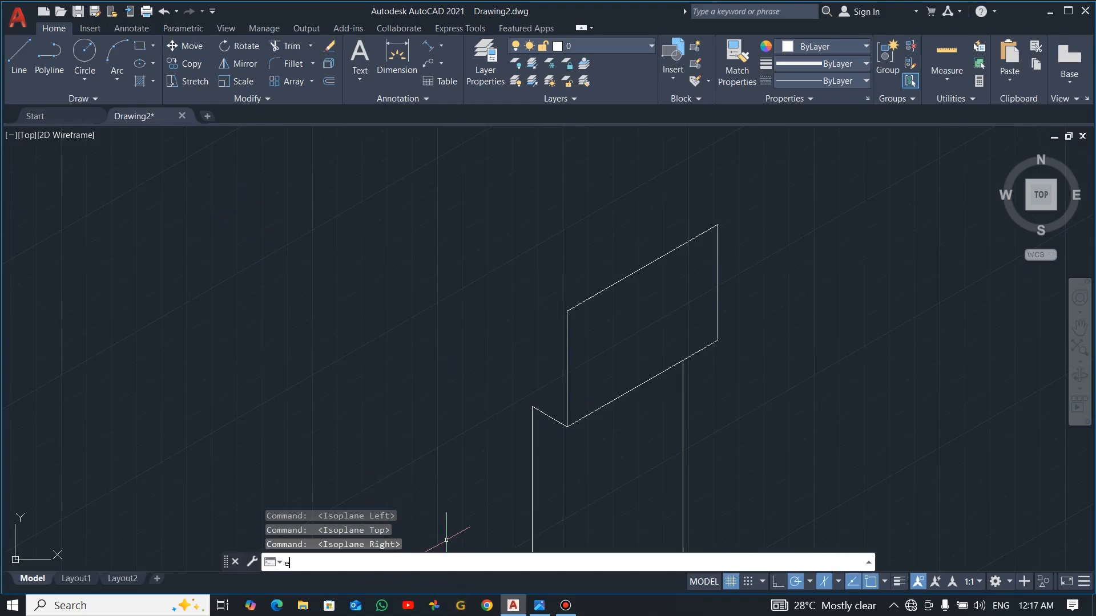
type("l")
key("Escape")
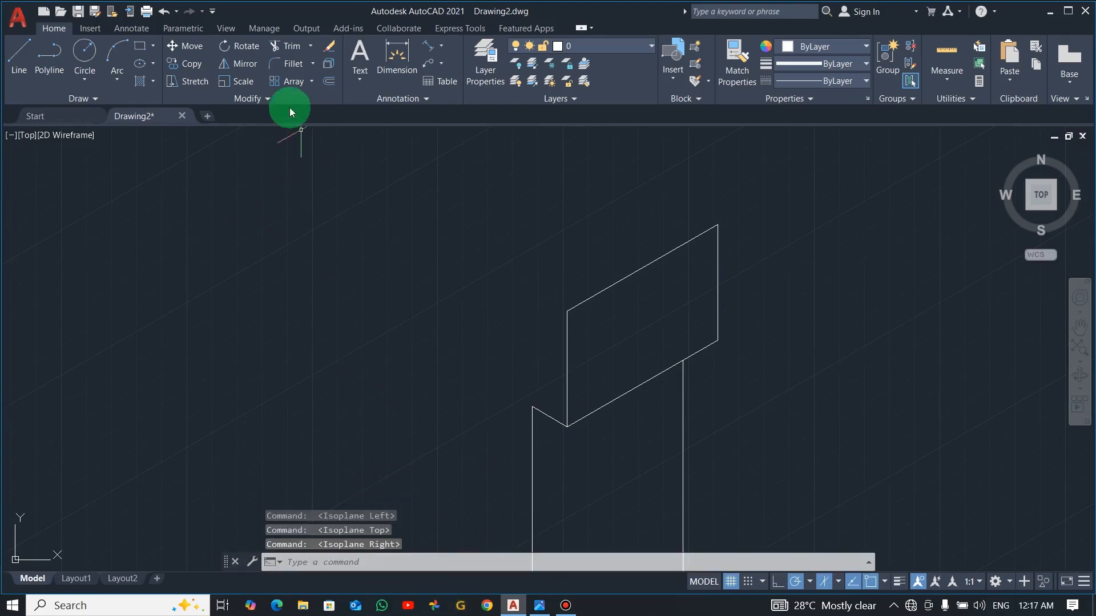
Draw an isocircle of diameter 25 centred on the midpoint of the front lug's top edge
left_click(153, 63)
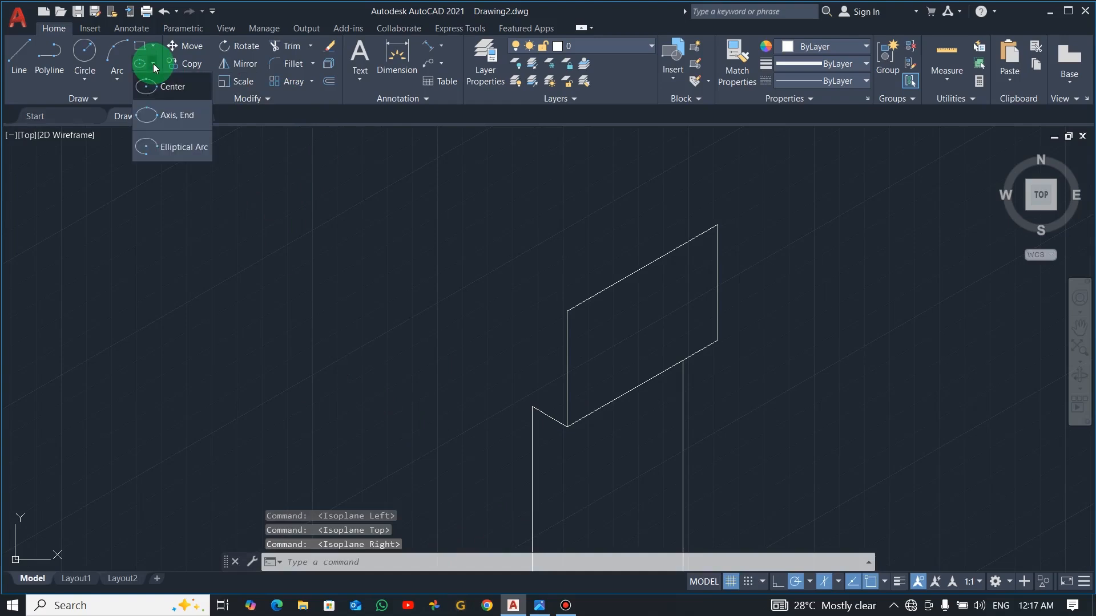
left_click(154, 117)
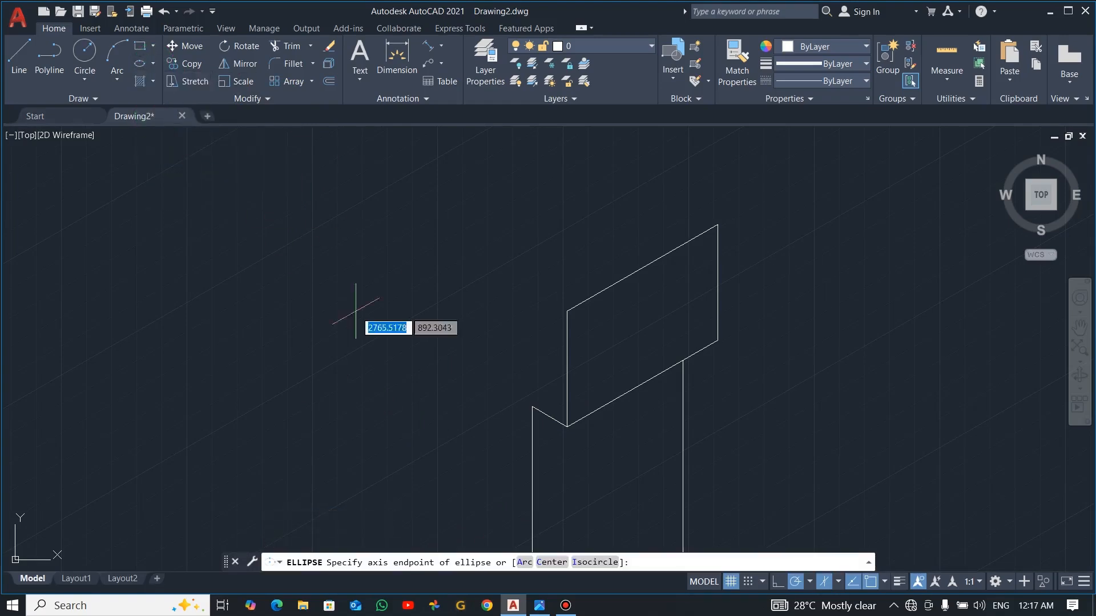
left_click(594, 562)
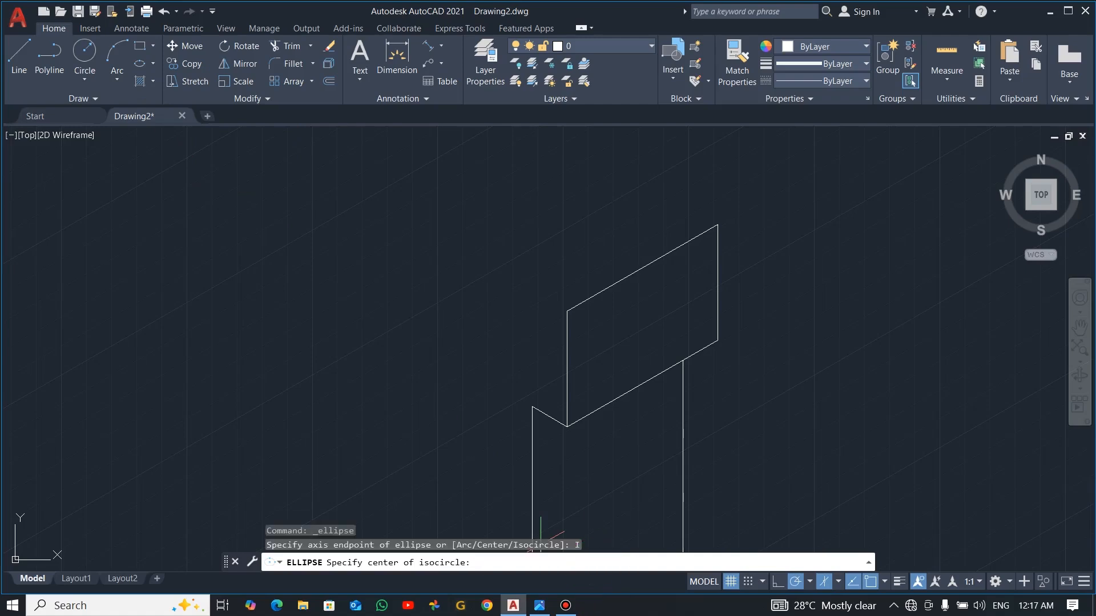
left_click(642, 268)
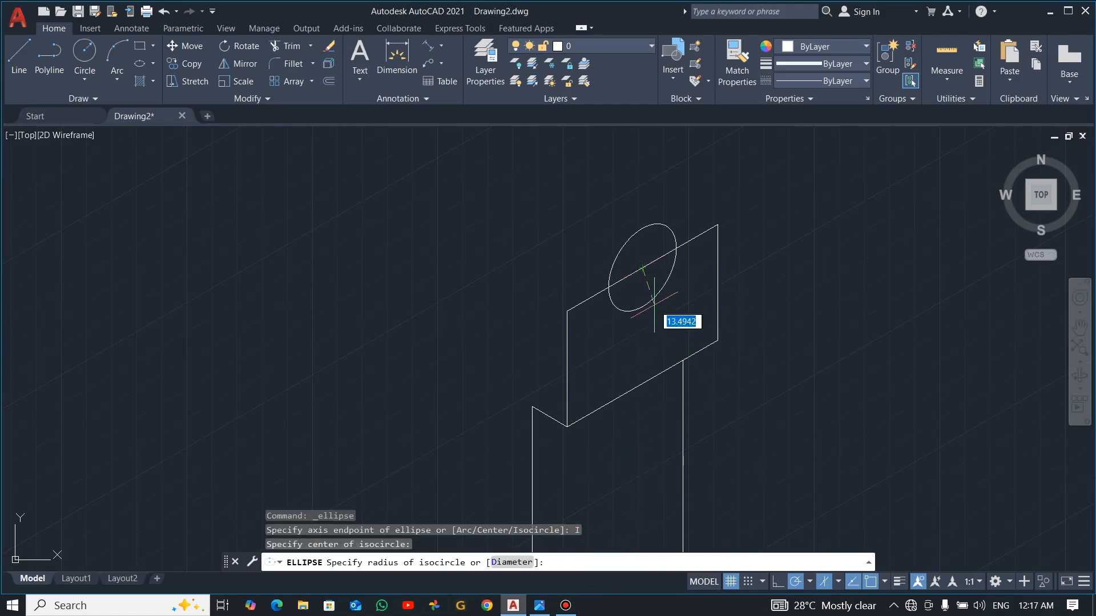
key("alt+Tab")
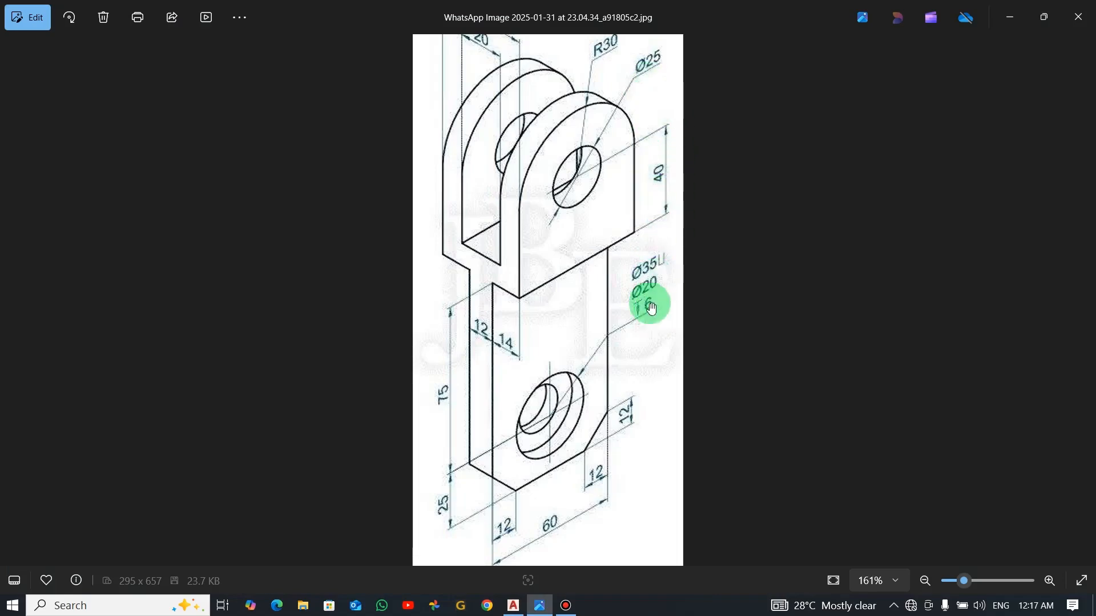
key("alt+Tab")
left_click(511, 562)
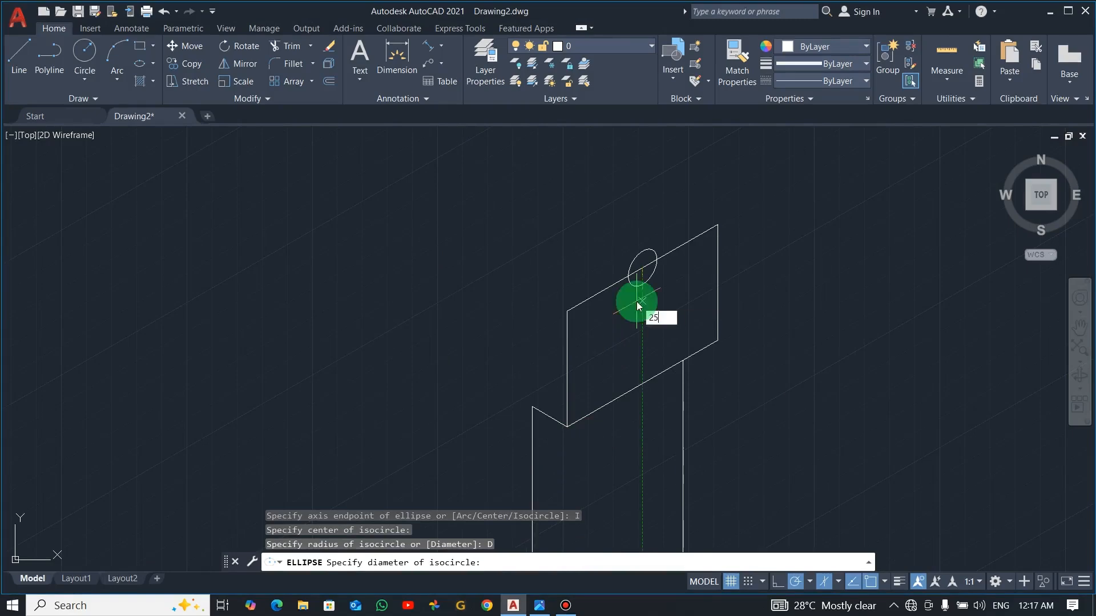
type("25")
key("Return")
Draw an isocircle of radius 30 concentric with the diameter 25 hole on the front lug, as given in the reference image
key("alt+Tab")
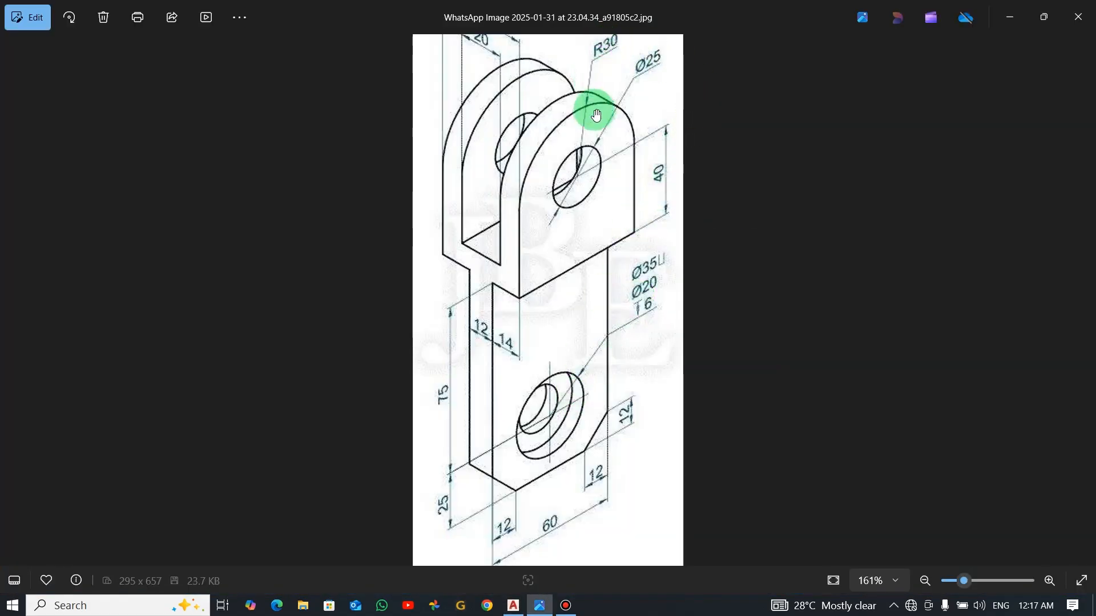
key("alt+Tab")
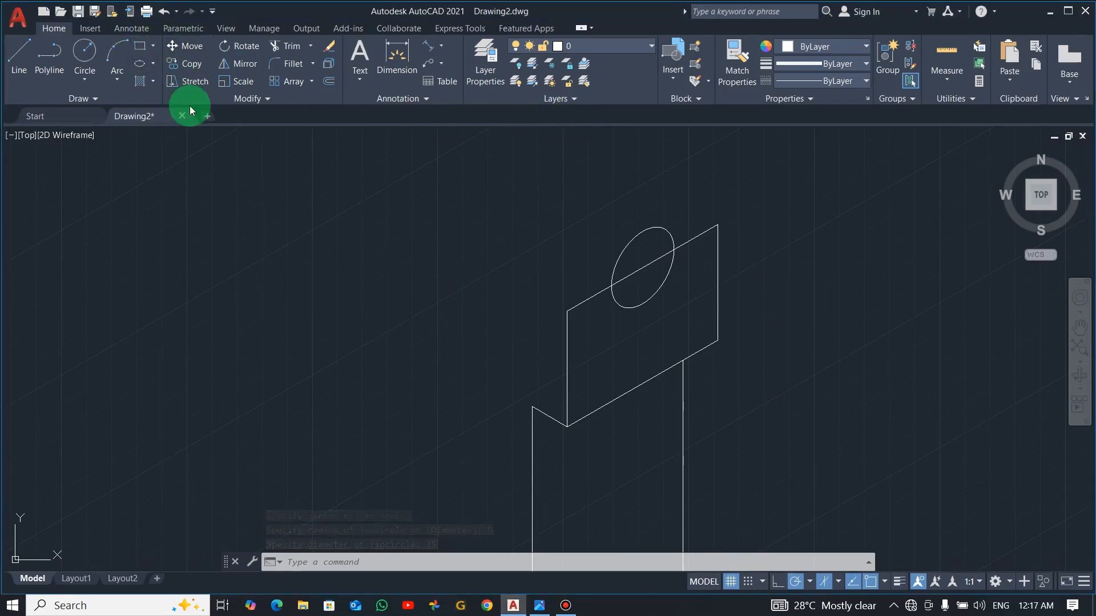
key("Return")
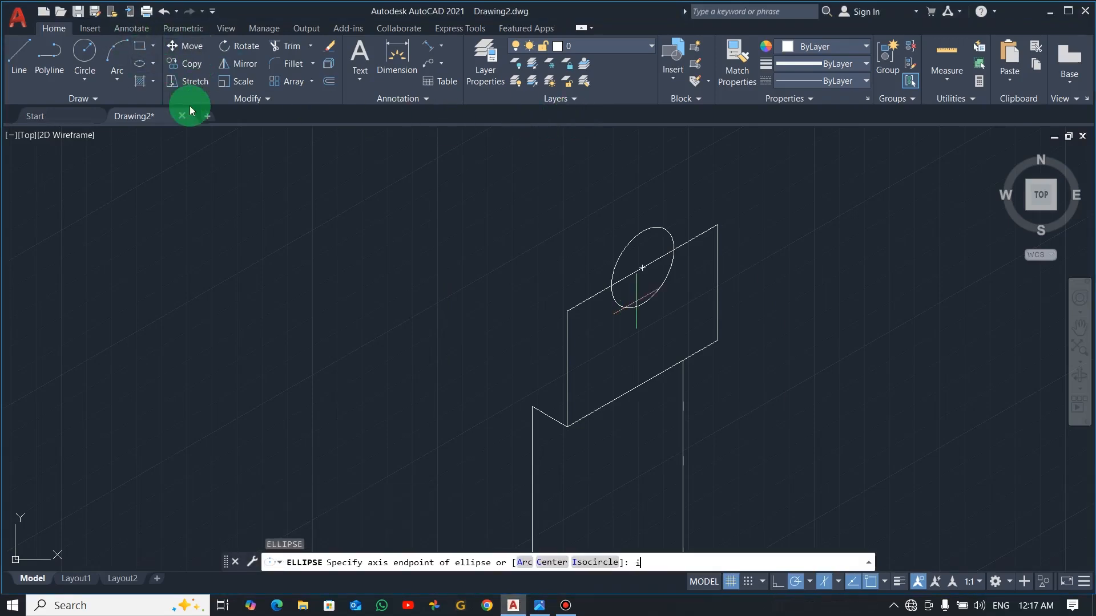
key("Return")
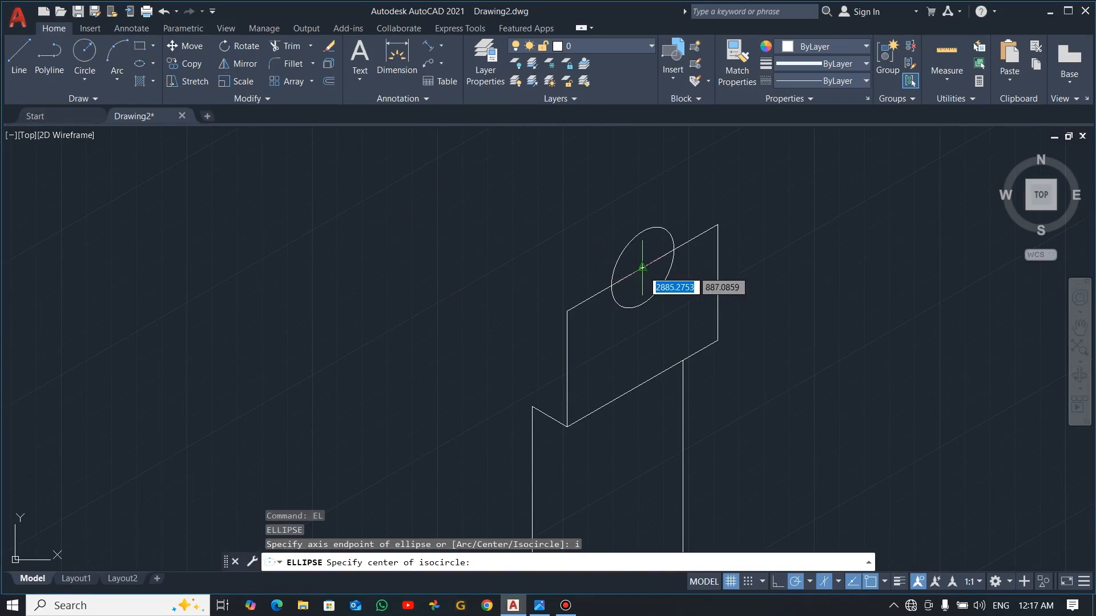
left_click(643, 268)
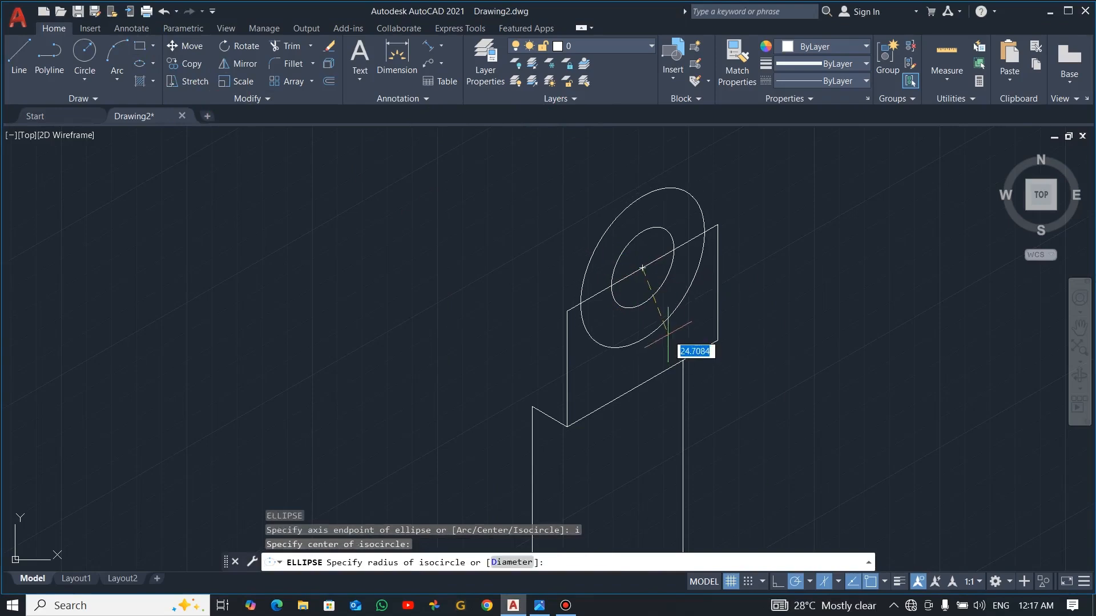
key("alt+Tab")
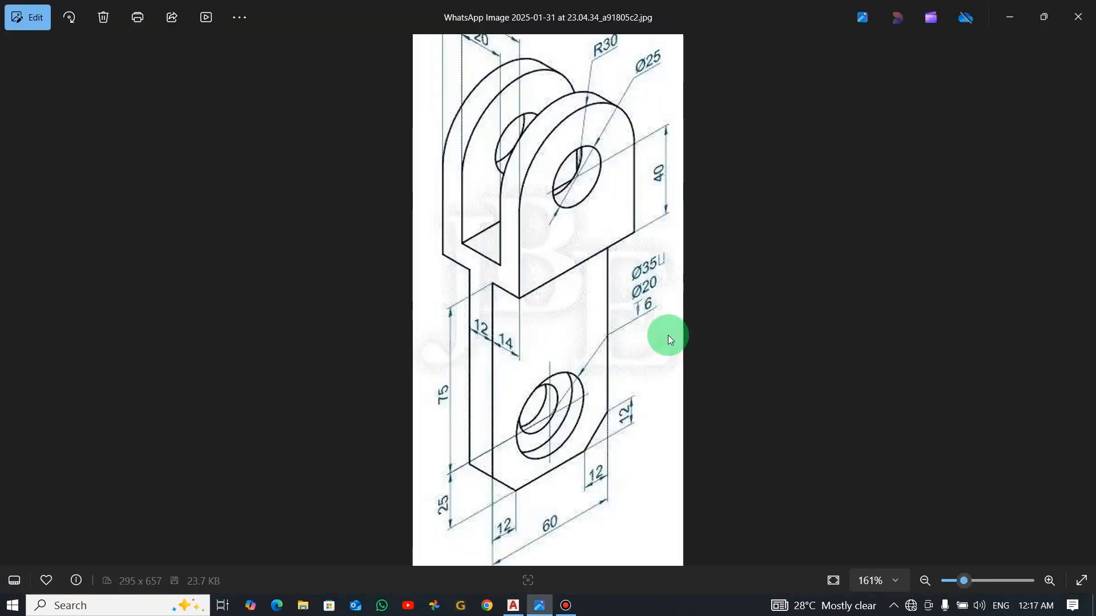
key("alt+Tab")
type("3")
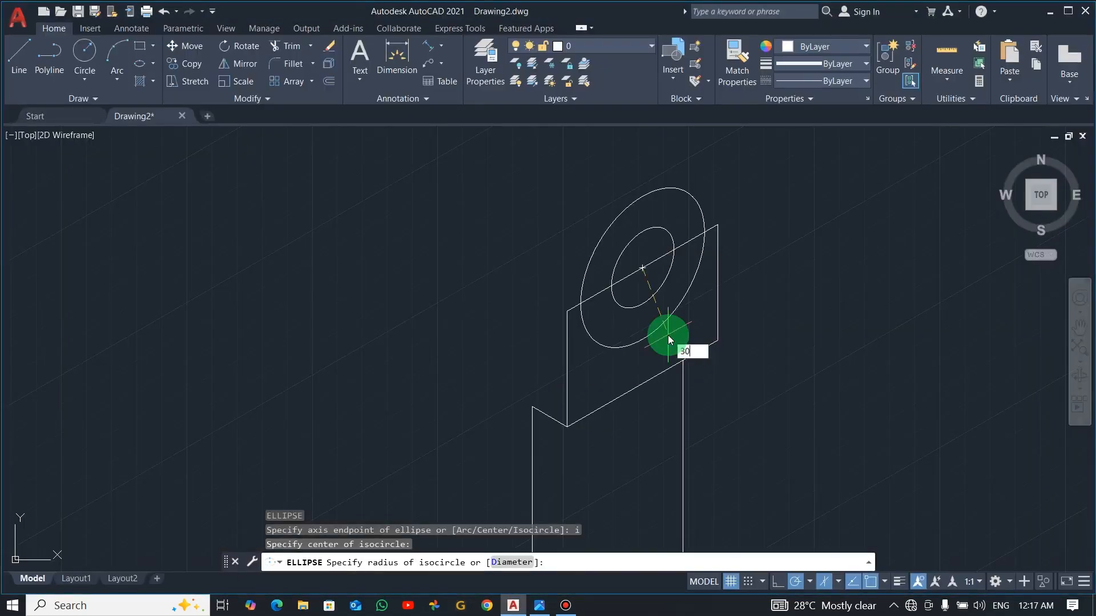
type("0")
key("Return")
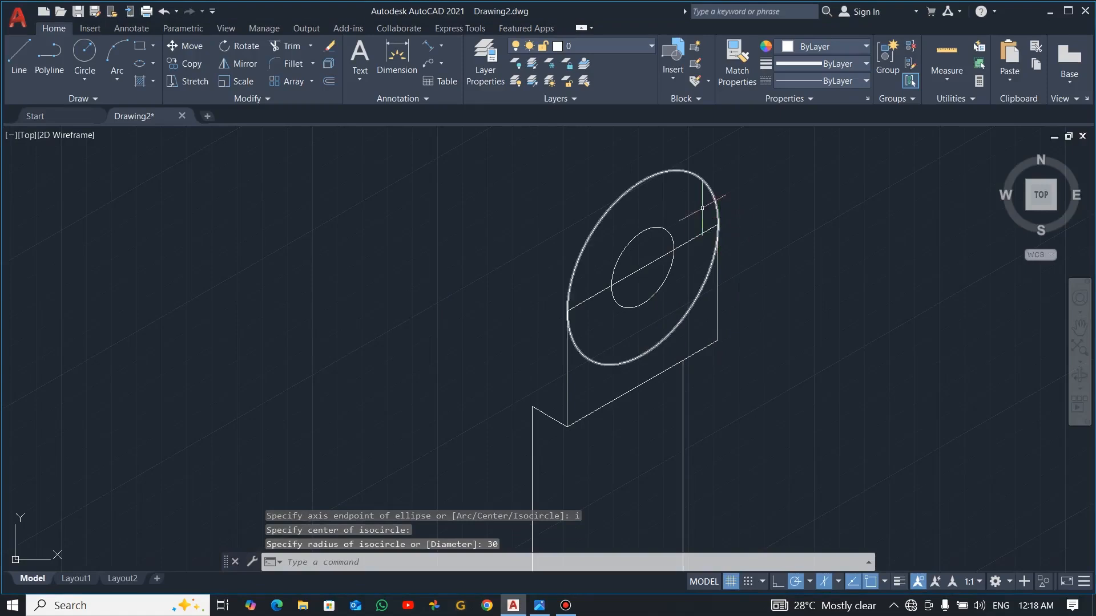
Trim away the lower half of the radius 30 isocircle and delete the straight line crossing the hole
type("tr")
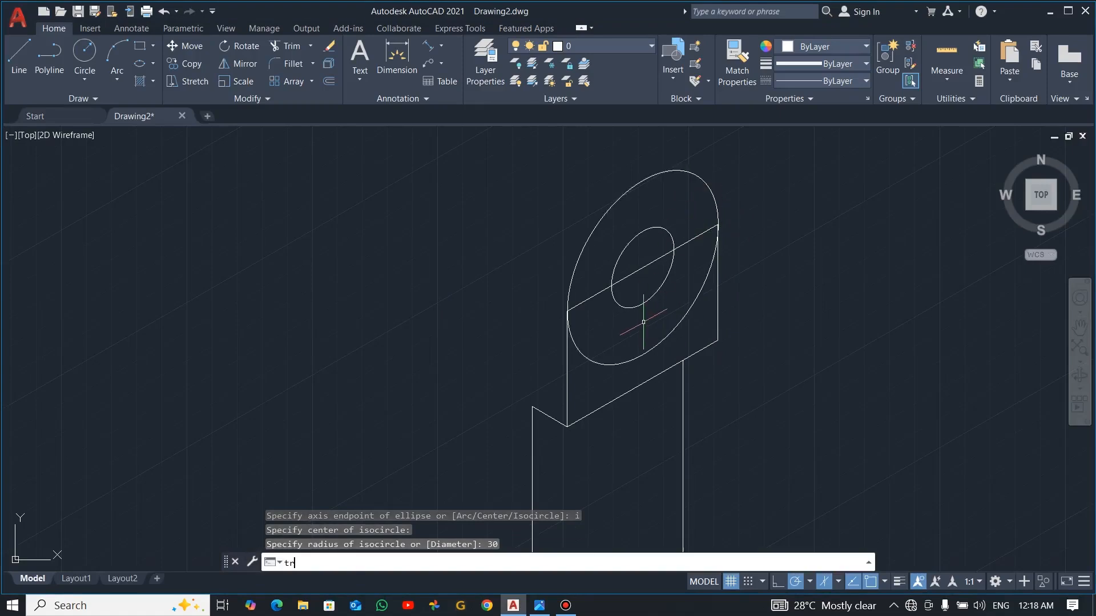
key("Return")
left_click_drag(652, 344, 633, 365)
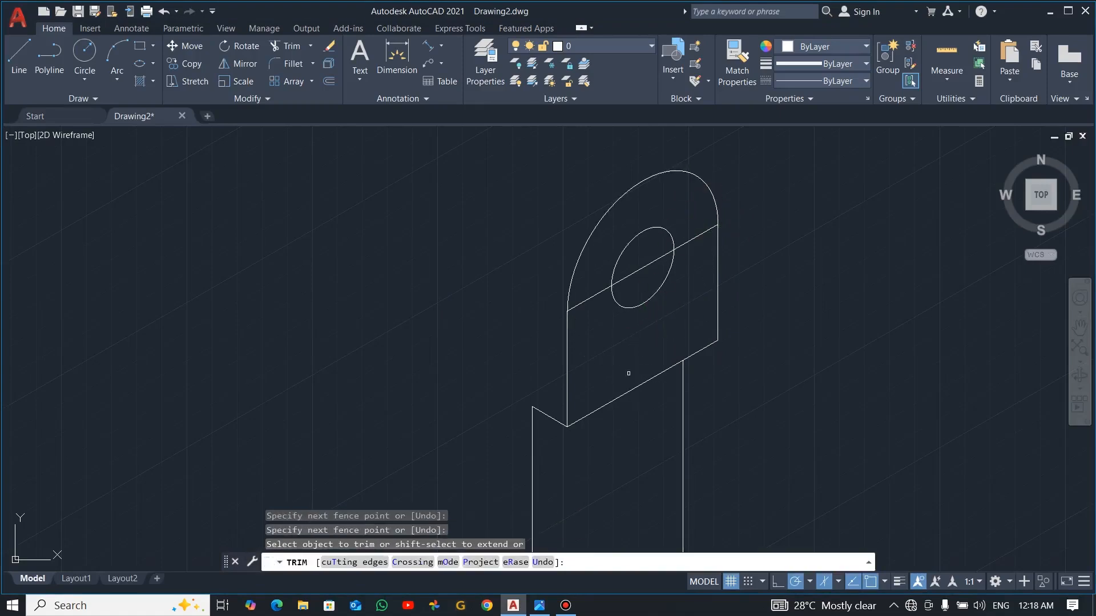
key("Escape")
left_click(591, 302)
left_click(591, 308)
key("Delete")
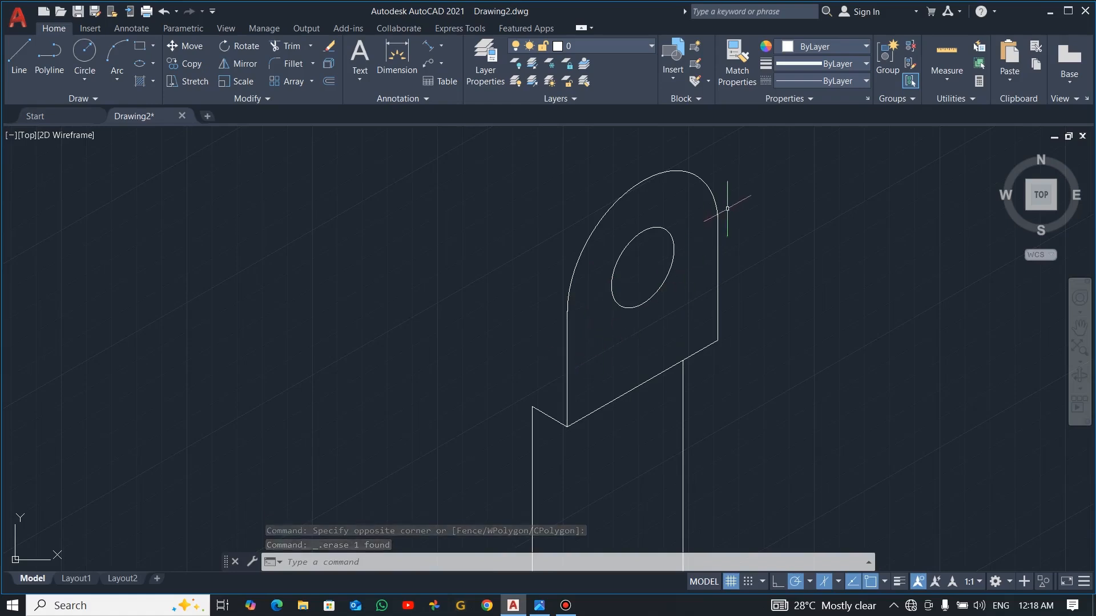
Copy the front lug's rounded top, hole and two vertical edges 10 backward along the 150° axis, following the reference image
left_click(747, 167)
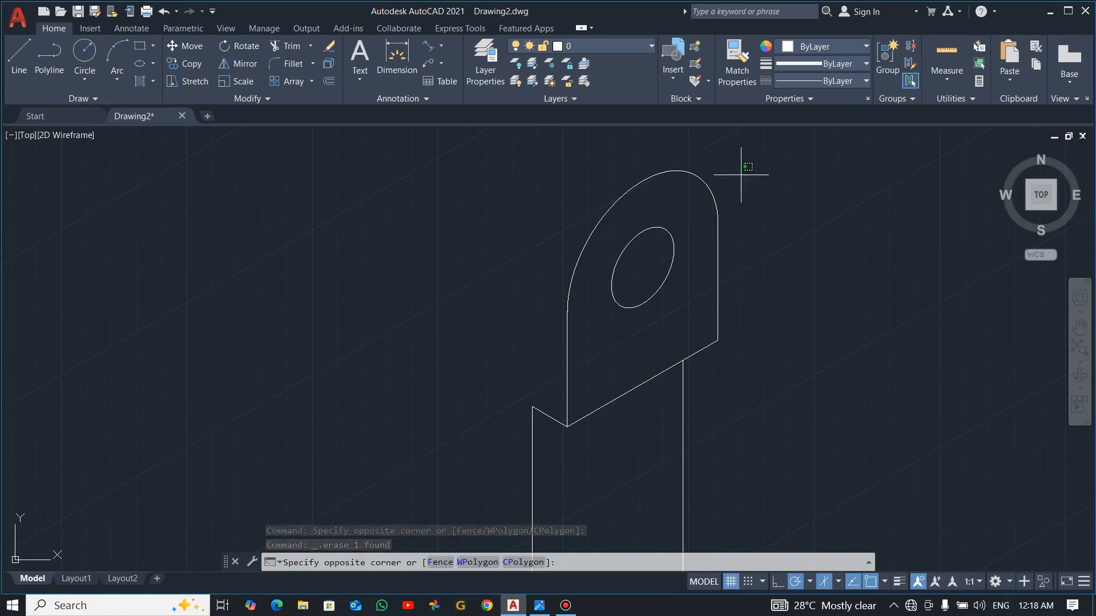
left_click(556, 329)
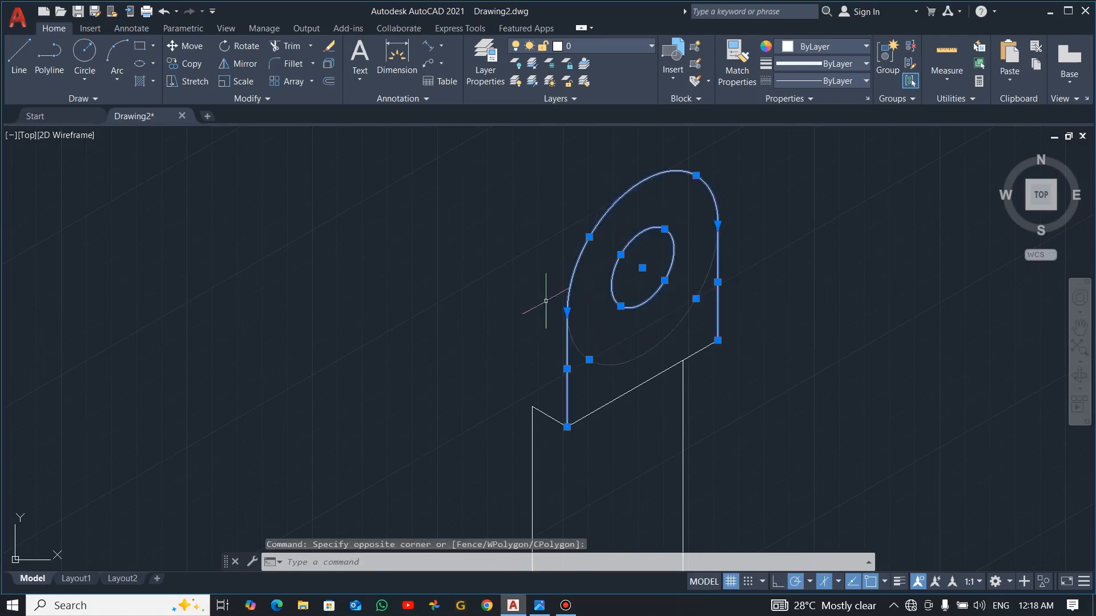
key("alt+Tab")
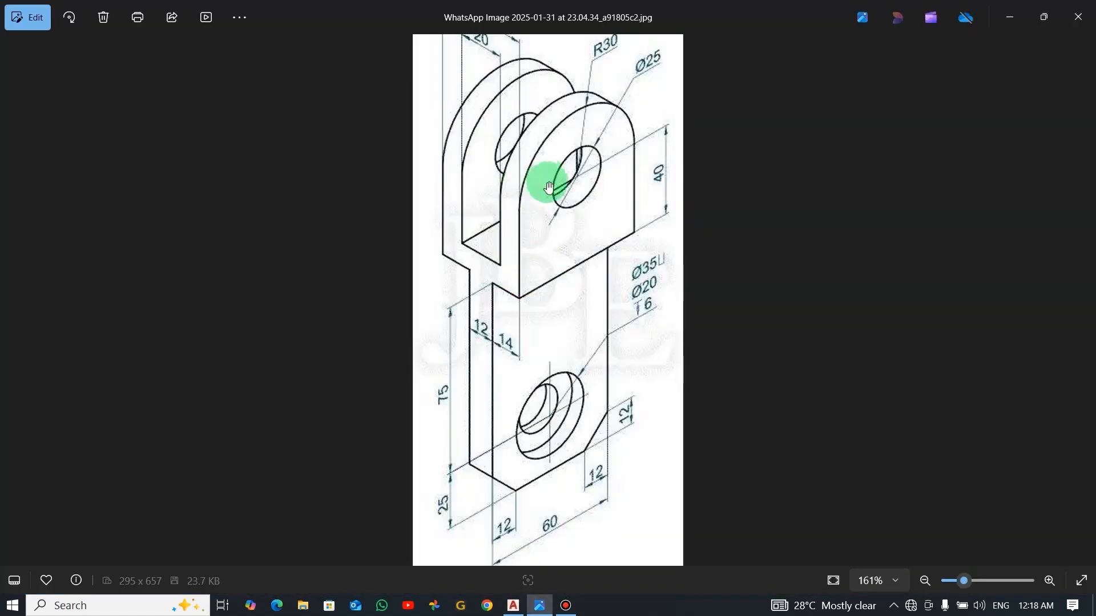
scroll(518, 171, "up", 1)
scroll(507, 154, "down", 3)
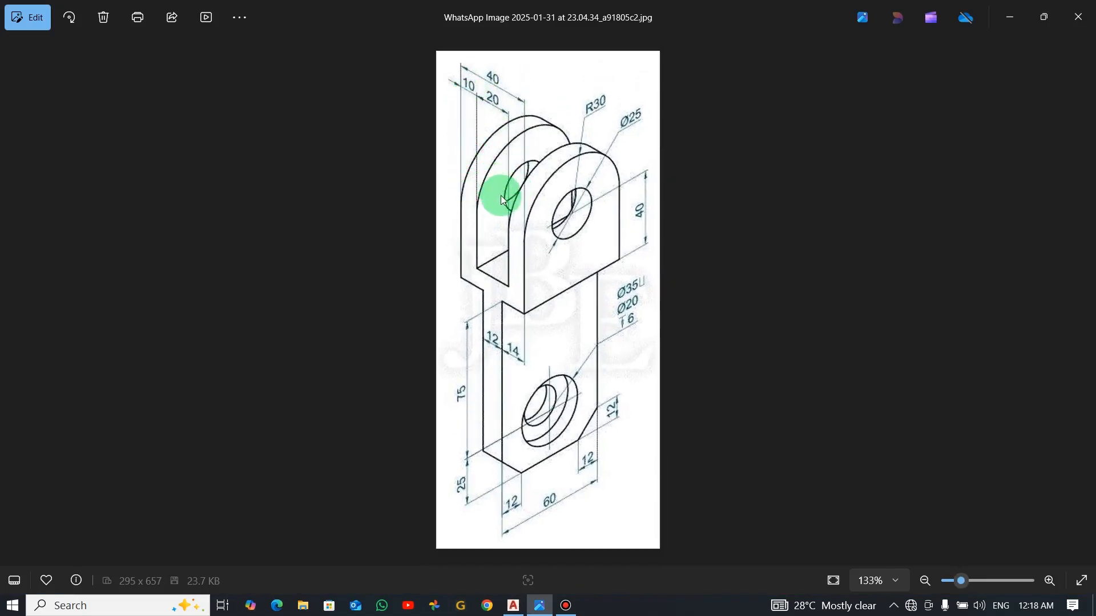
key("alt+Tab")
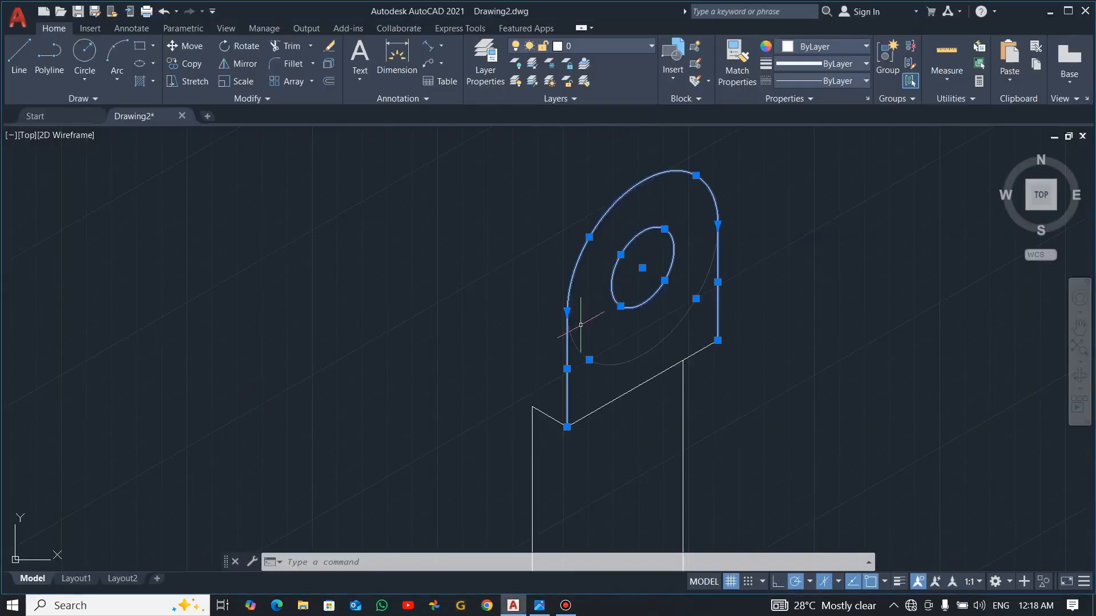
type("c")
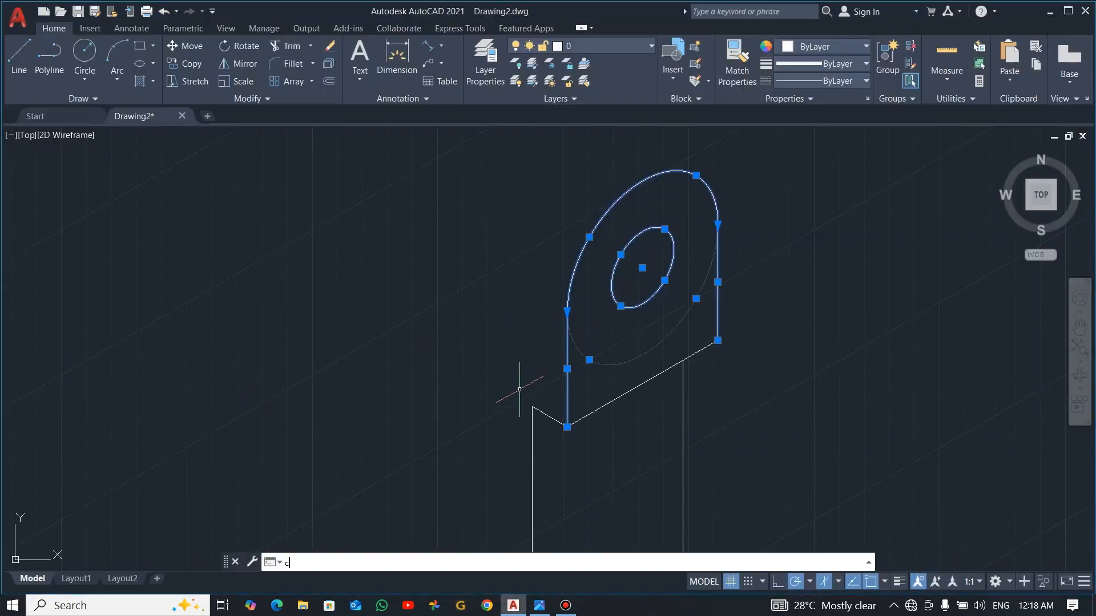
key("Return")
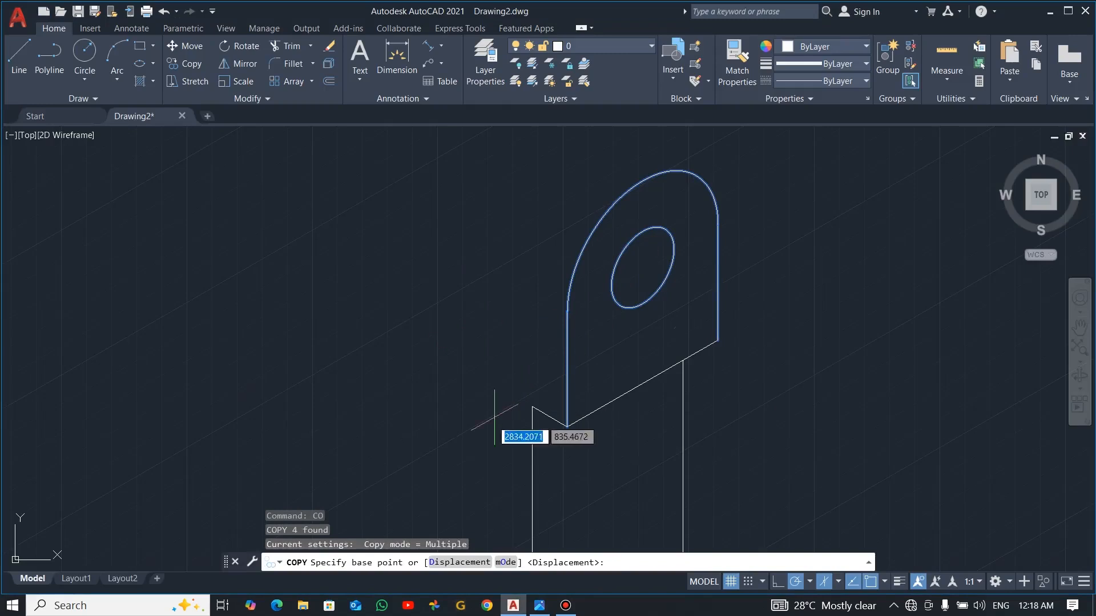
left_click(478, 433)
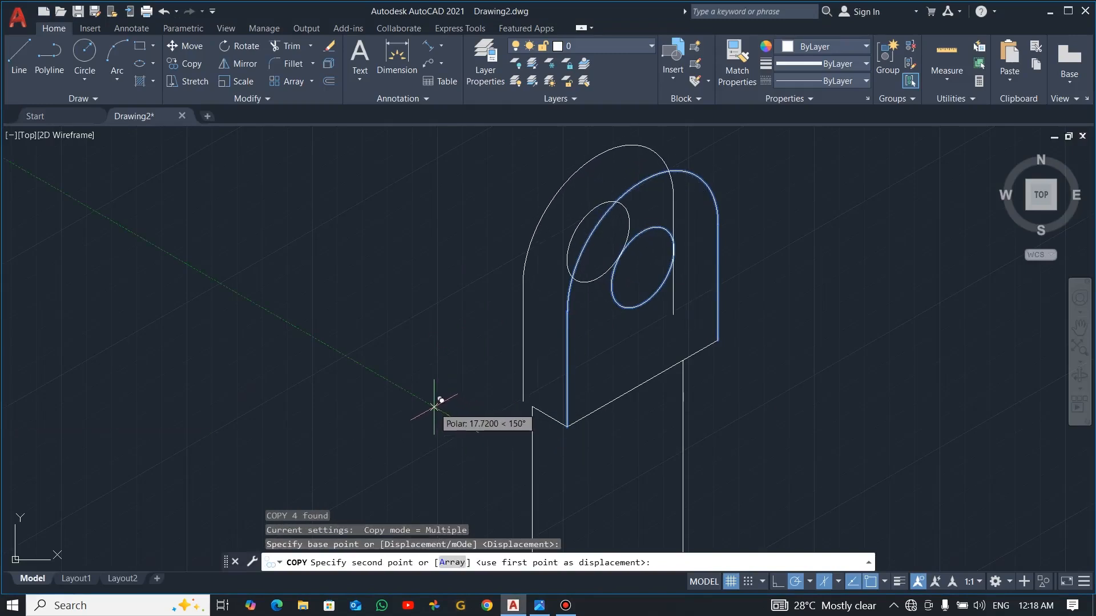
type("10")
key("Return")
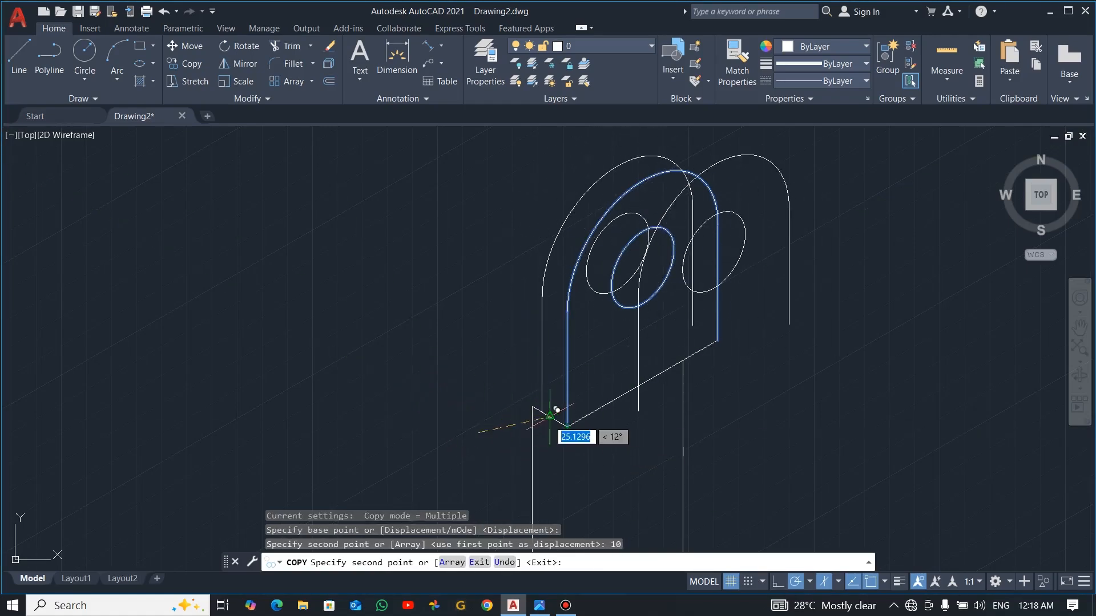
Place two more copies of the lug profile at distances 30 and 40 along the 150° axis for the rear lug
key("alt+Tab")
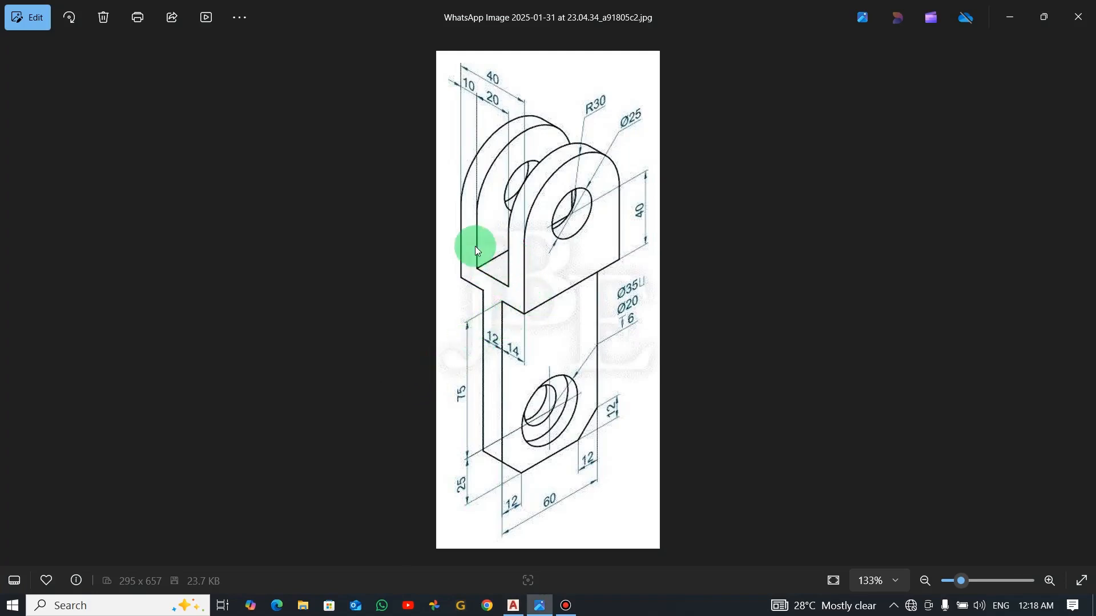
key("alt+Tab")
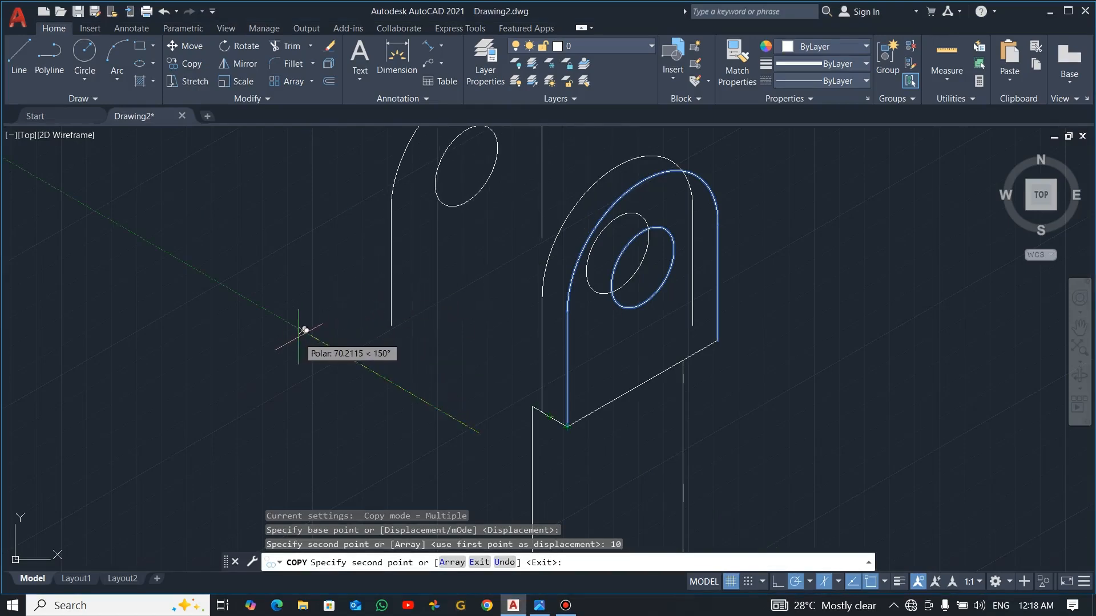
type("30")
key("Return")
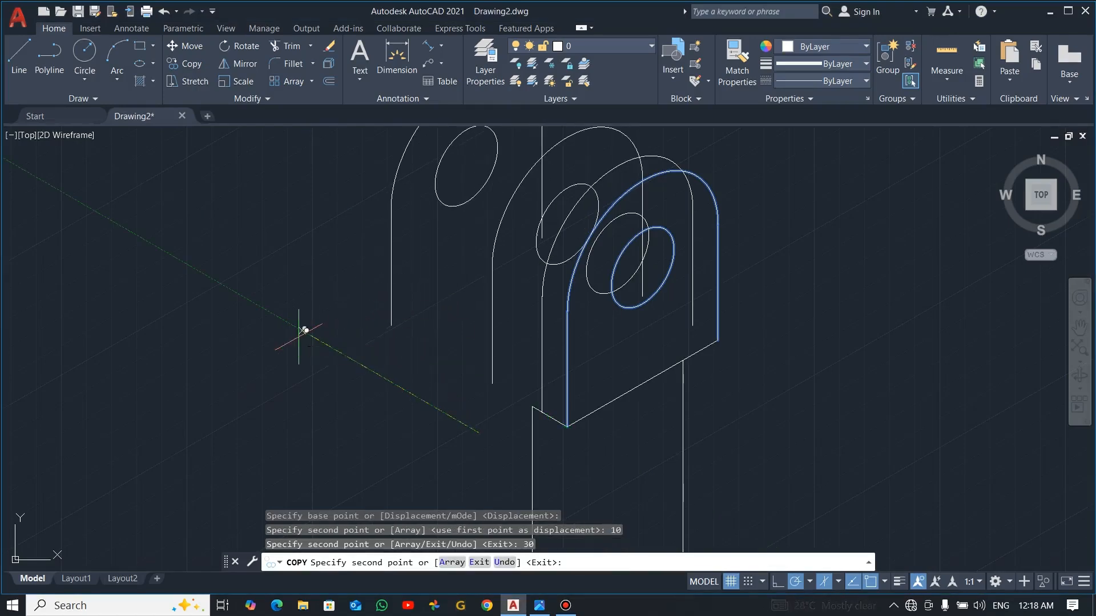
key("alt+Tab")
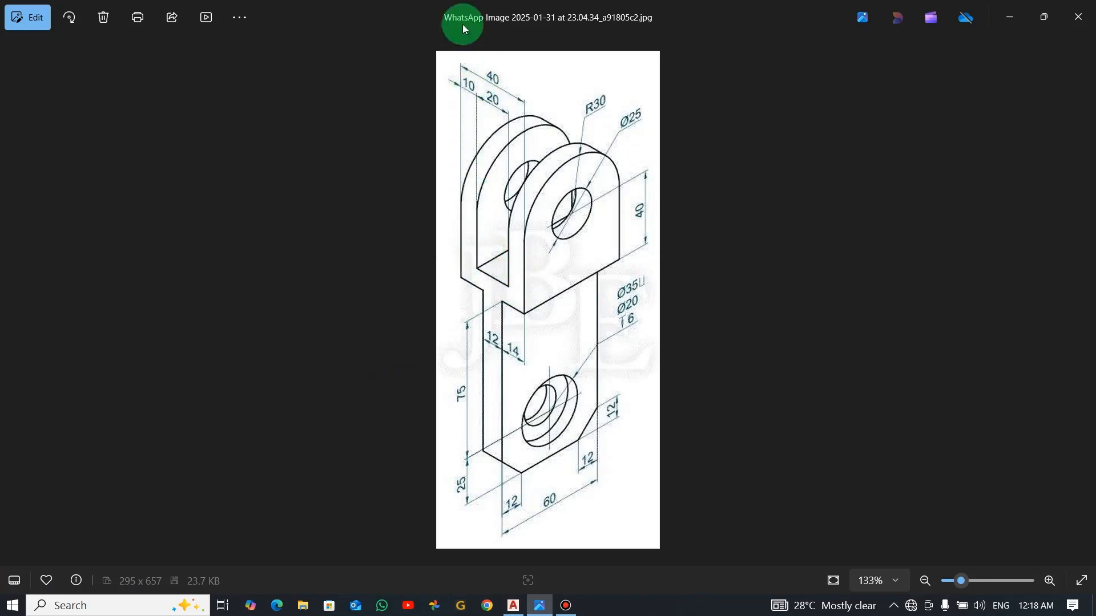
key("alt+Tab")
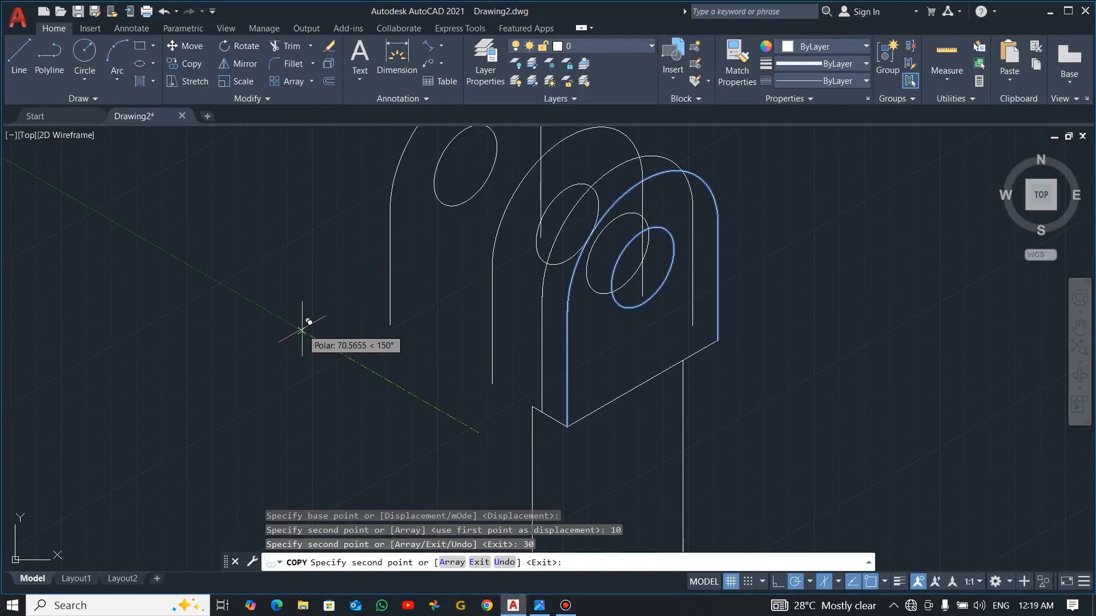
type("40")
key("Return")
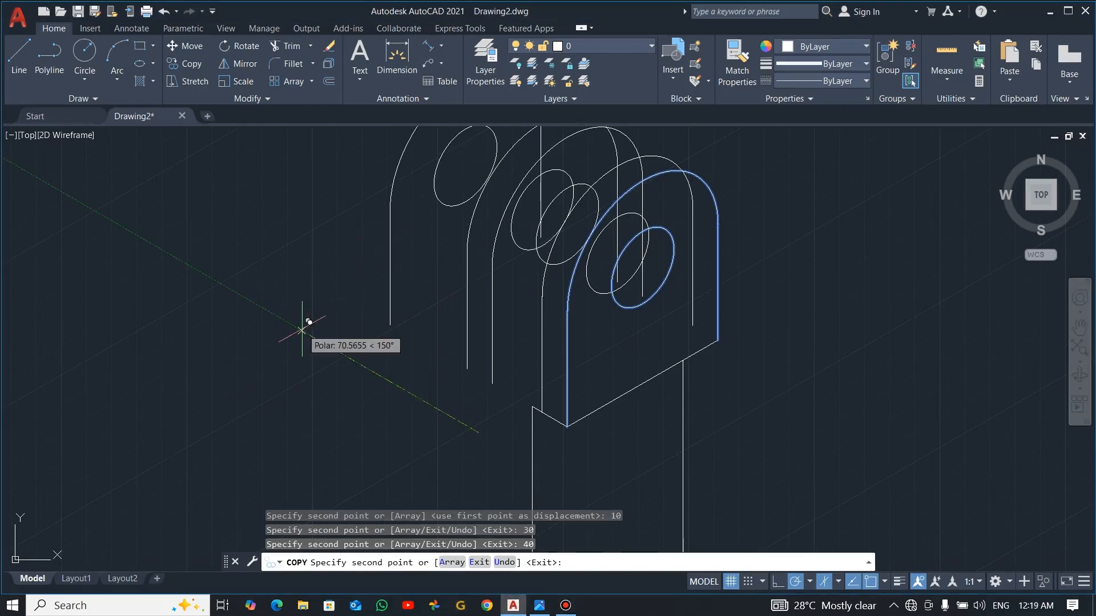
key("Escape")
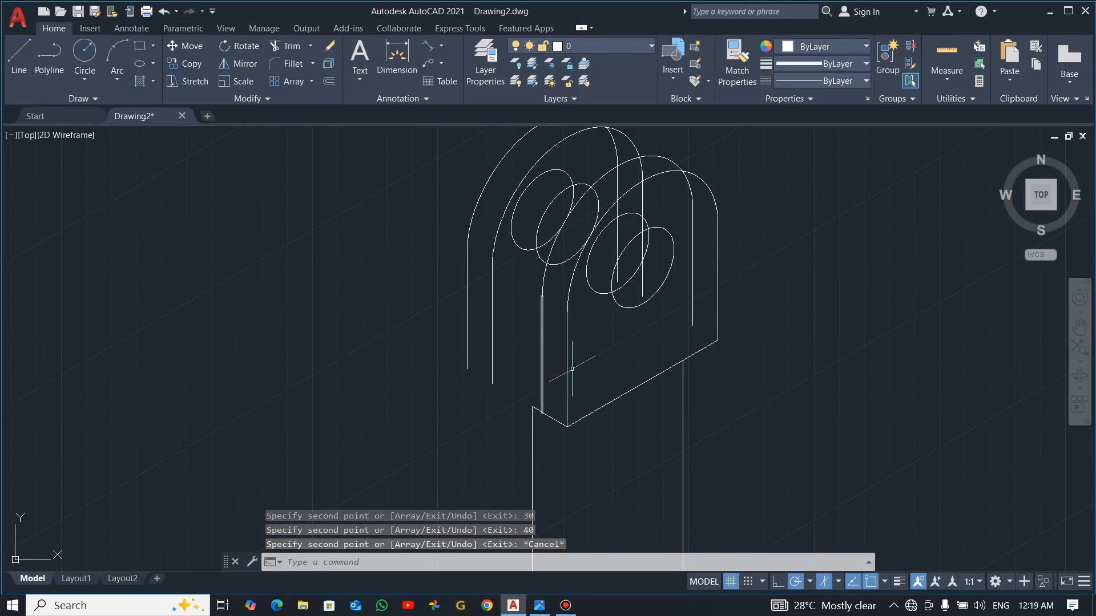
Trim the rear lug's arcs where they pass behind the neighbouring profiles and delete its two leftover far vertical edges
scroll(673, 240, "down", 2)
scroll(639, 173, "up", 4)
scroll(639, 173, "down", 2)
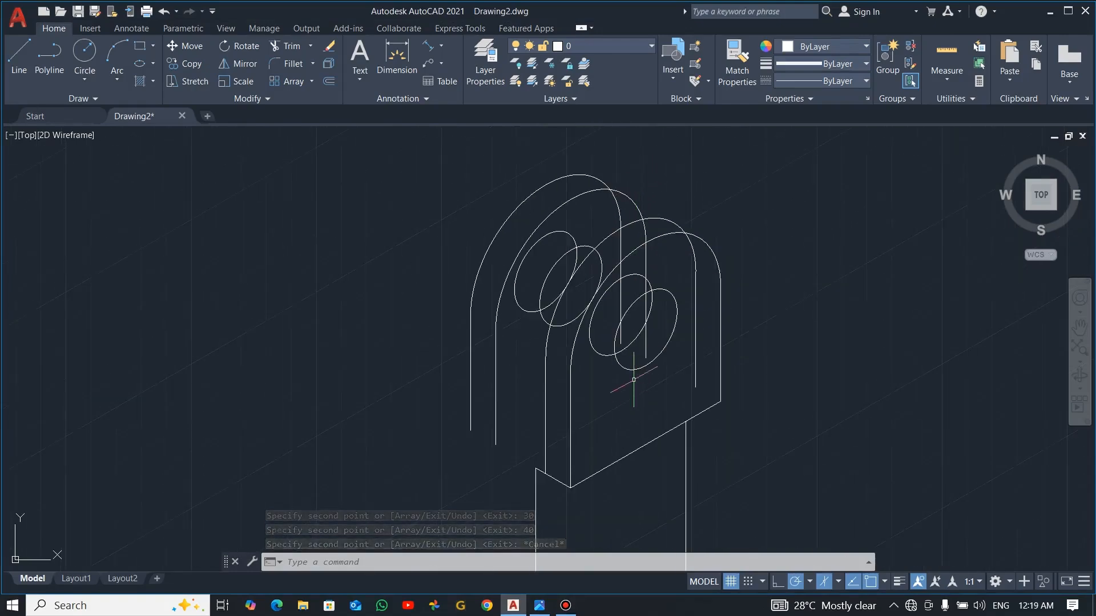
type("tr")
key("Return")
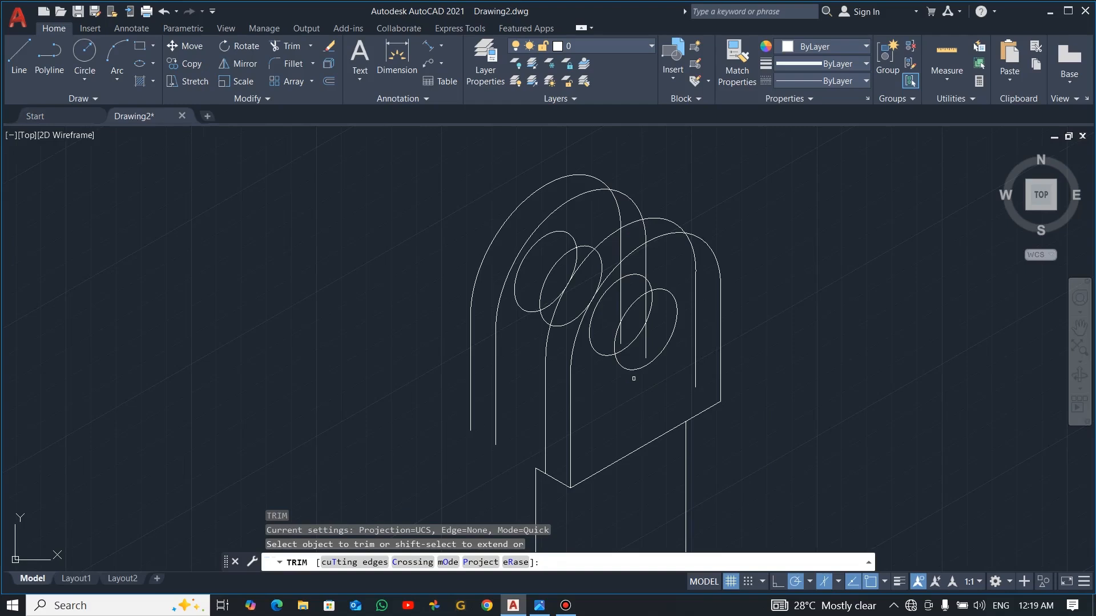
left_click(621, 216)
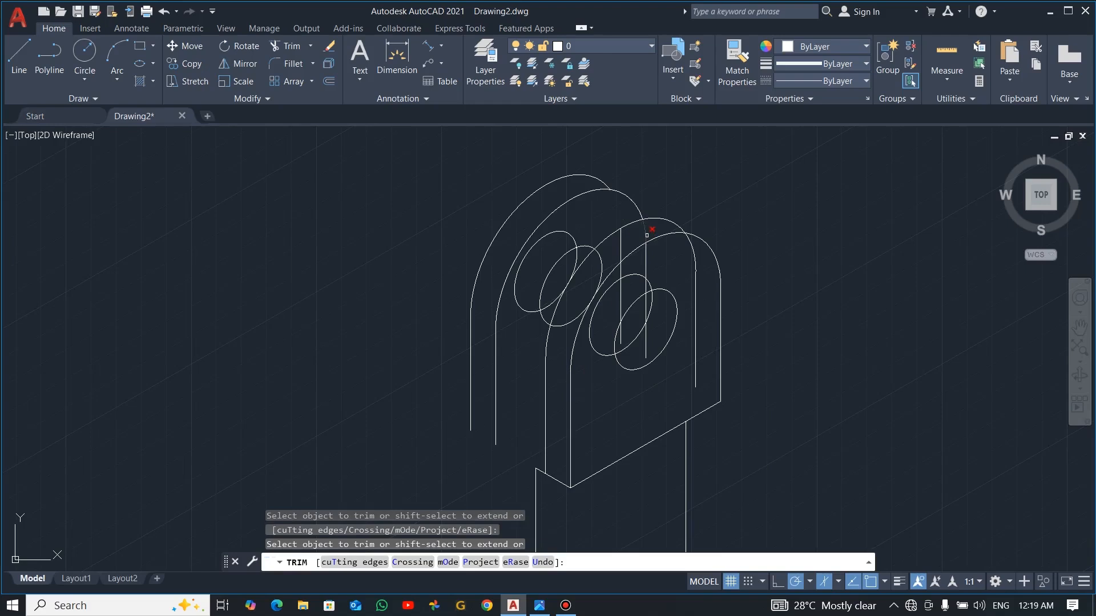
key("Escape")
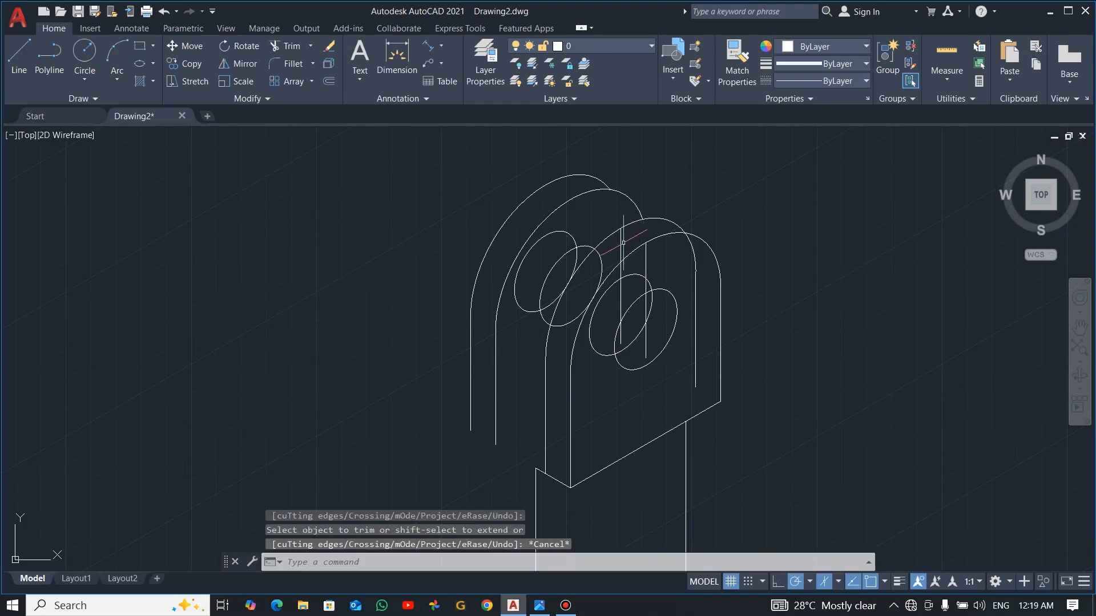
left_click(621, 246)
left_click(645, 261)
key("Delete")
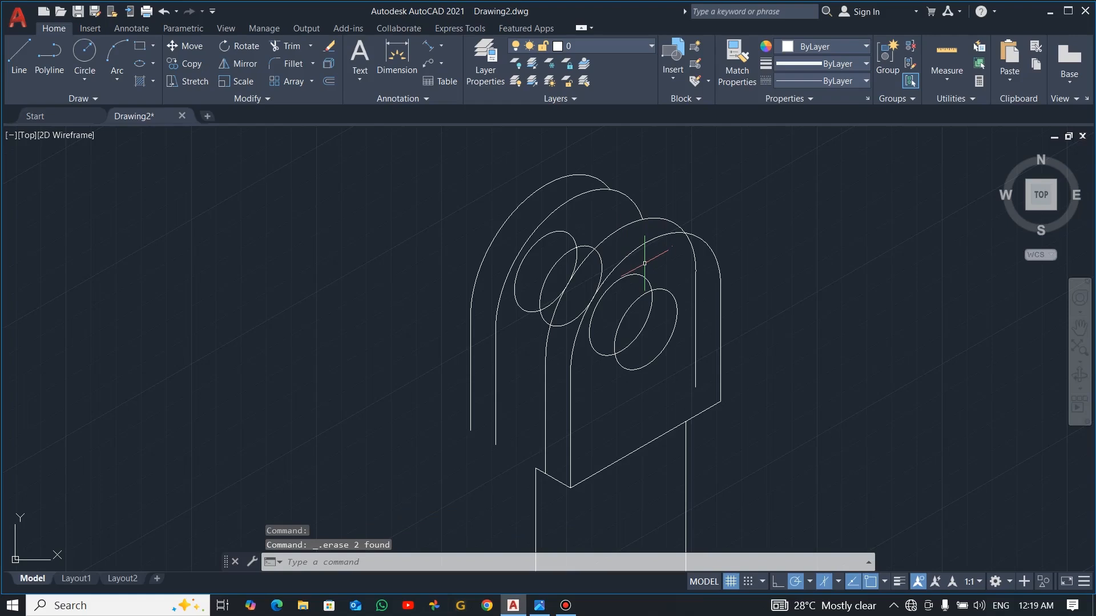
Trim the hidden portions of both lugs' hole ellipses and the front lug's hidden rear arc and vertical edge
type("tr")
key("Return")
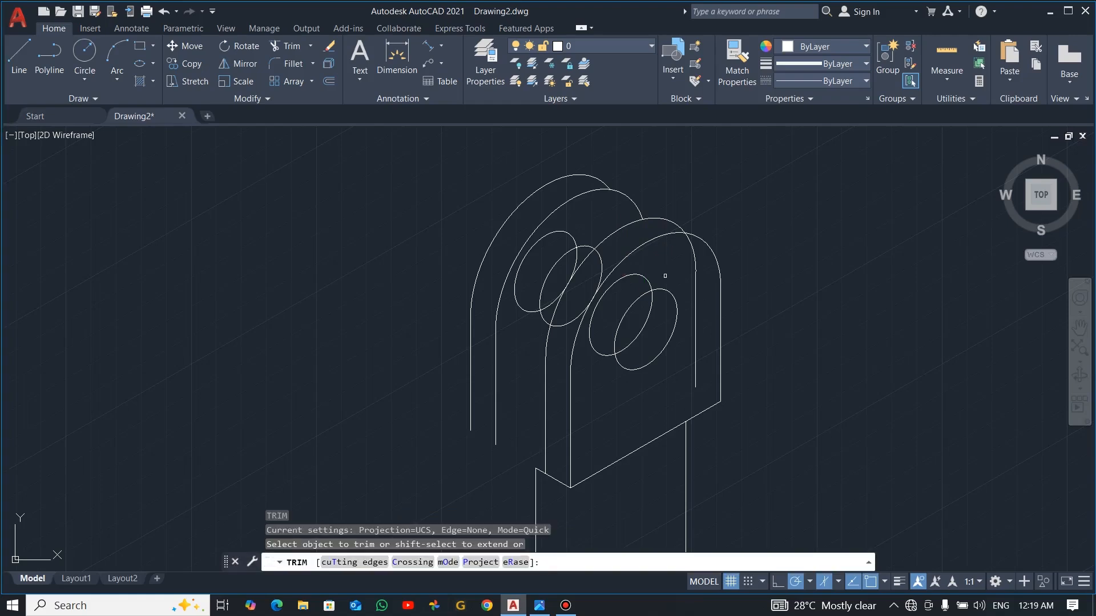
left_click(696, 281)
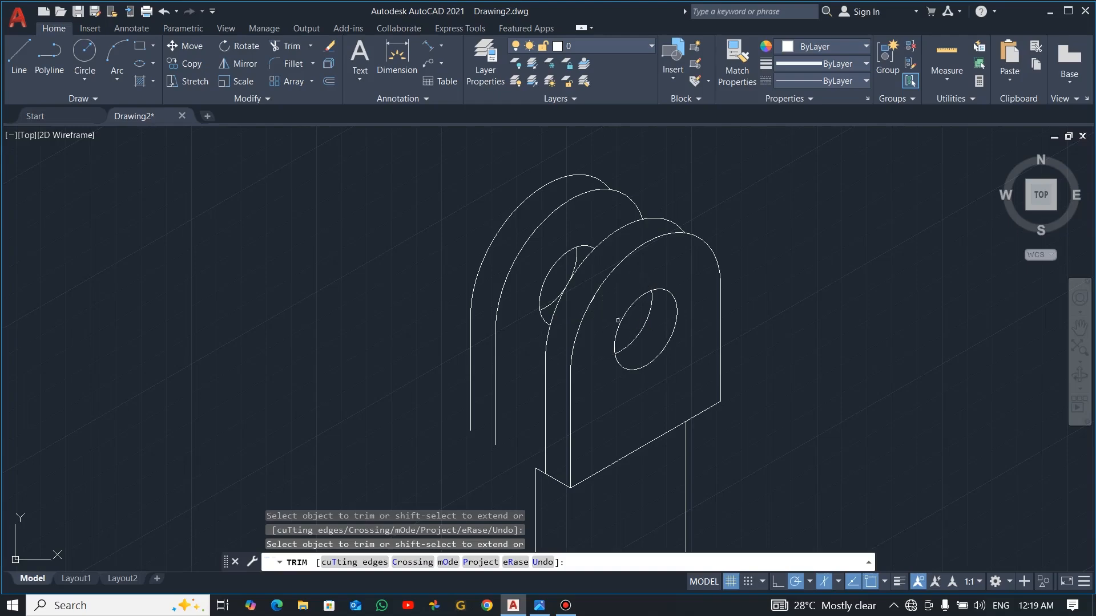
scroll(589, 304, "up", 5)
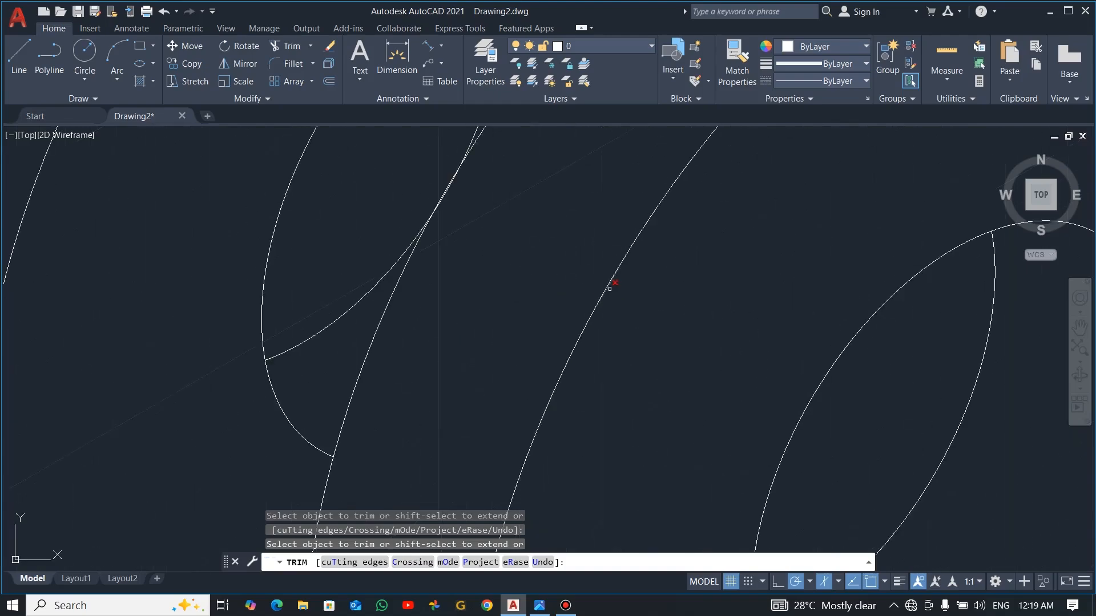
scroll(618, 288, "down", 5)
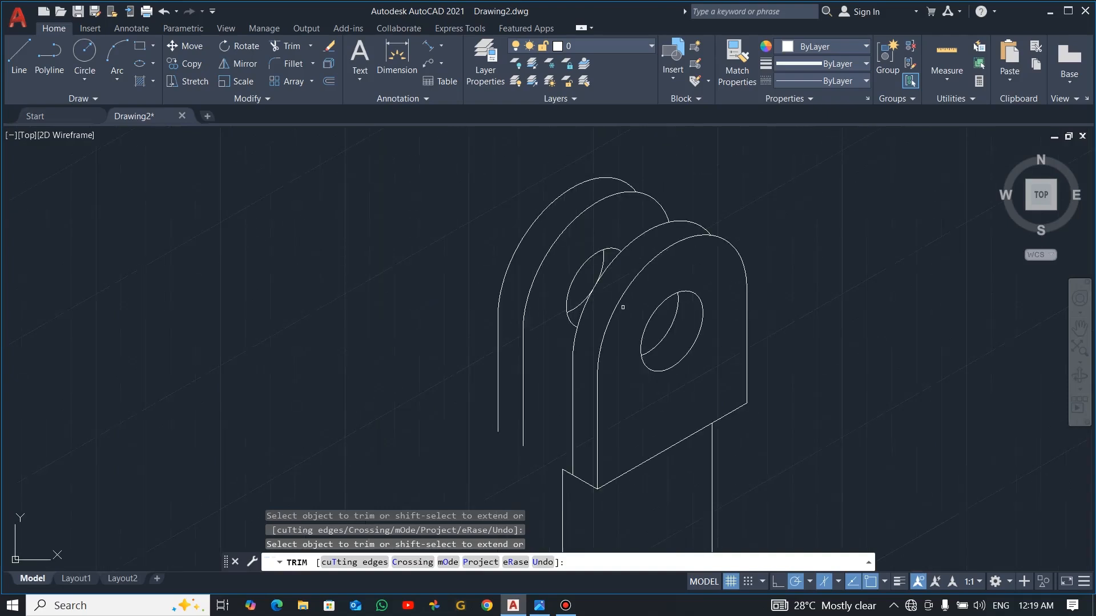
scroll(622, 306, "down", 2)
key("Escape")
Draw two tangent lines joining the front and back rounded tops, one on the rear lug and one on the front lug
type("l")
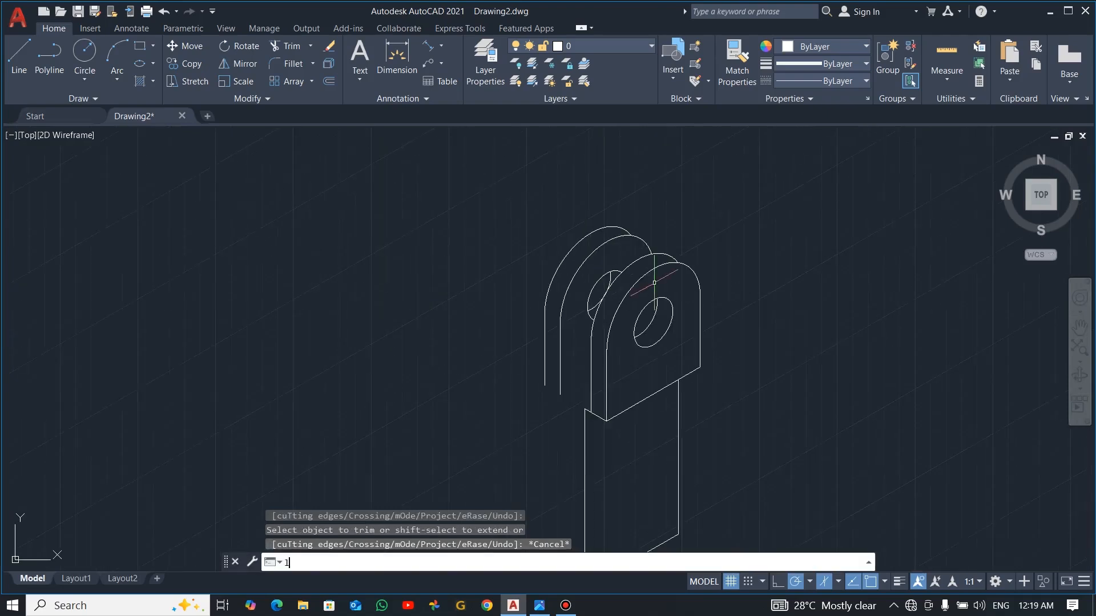
key("Return")
scroll(636, 229, "up", 3)
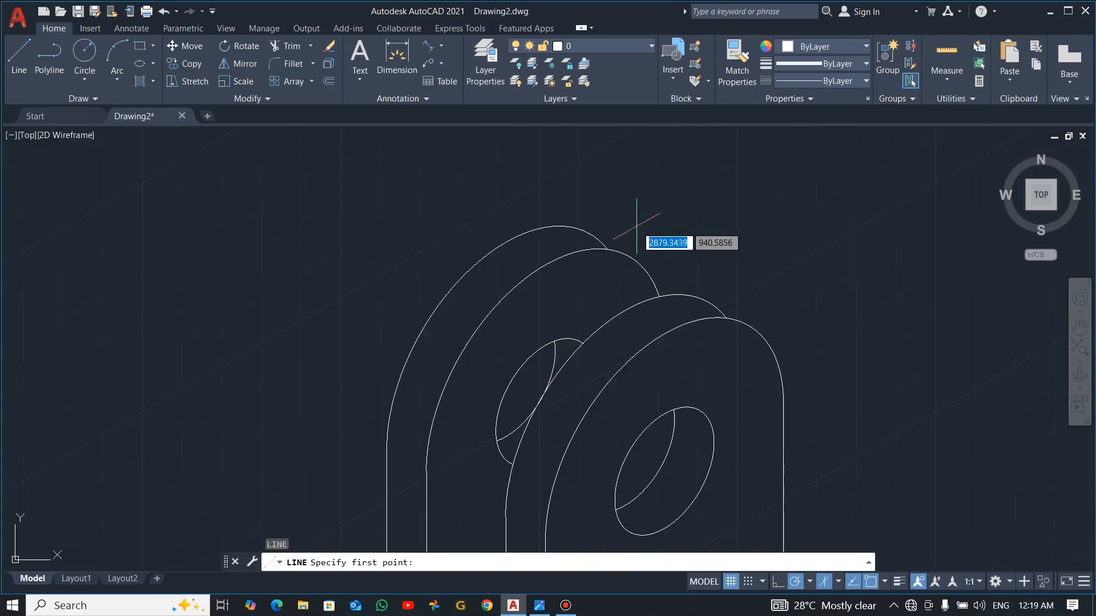
left_click(590, 235)
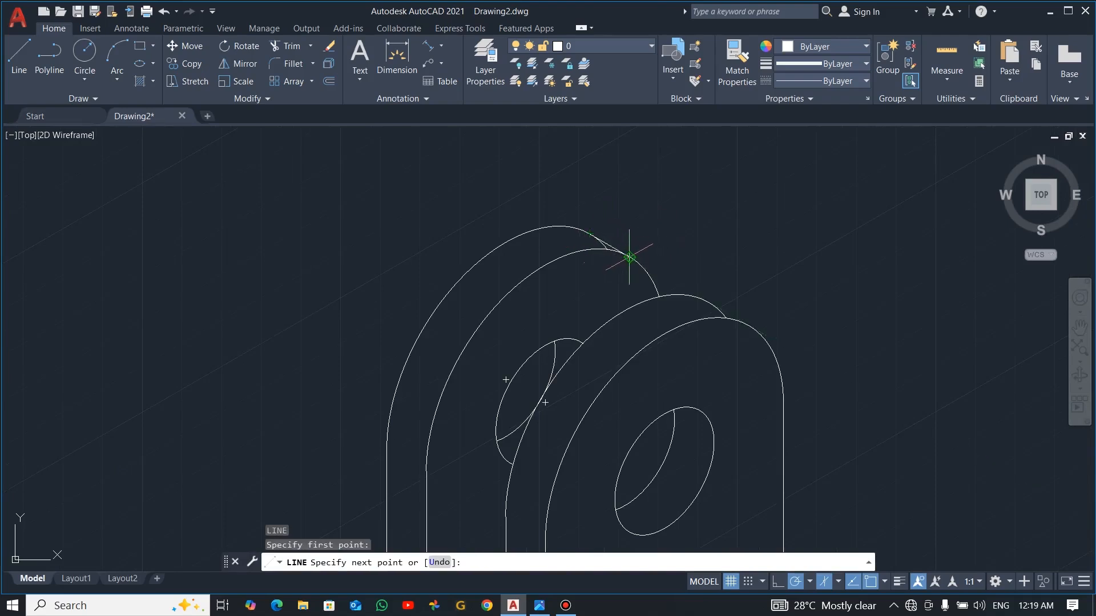
left_click(628, 254)
key("Escape")
key("Return")
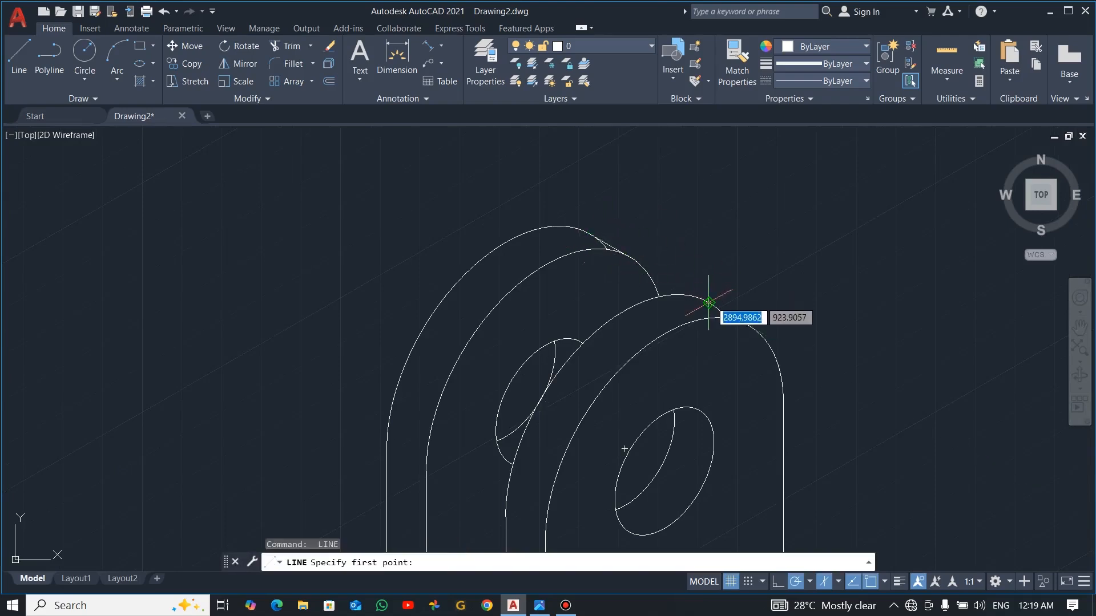
left_click(710, 301)
left_click(748, 325)
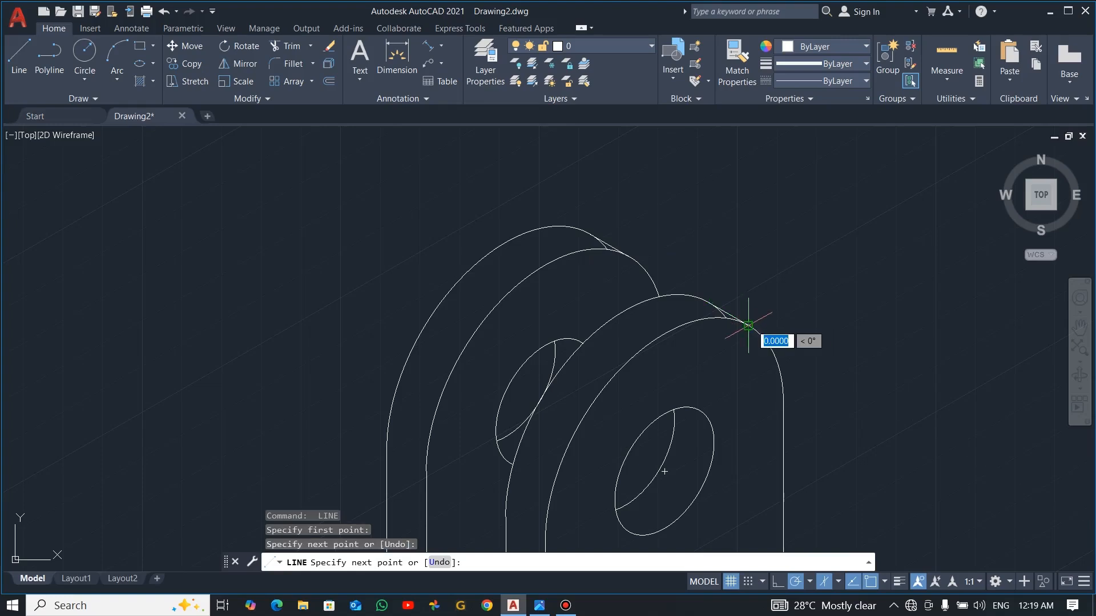
key("Escape")
Trim the leftover back arc ends beyond the tangent lines on both lugs
type("t")
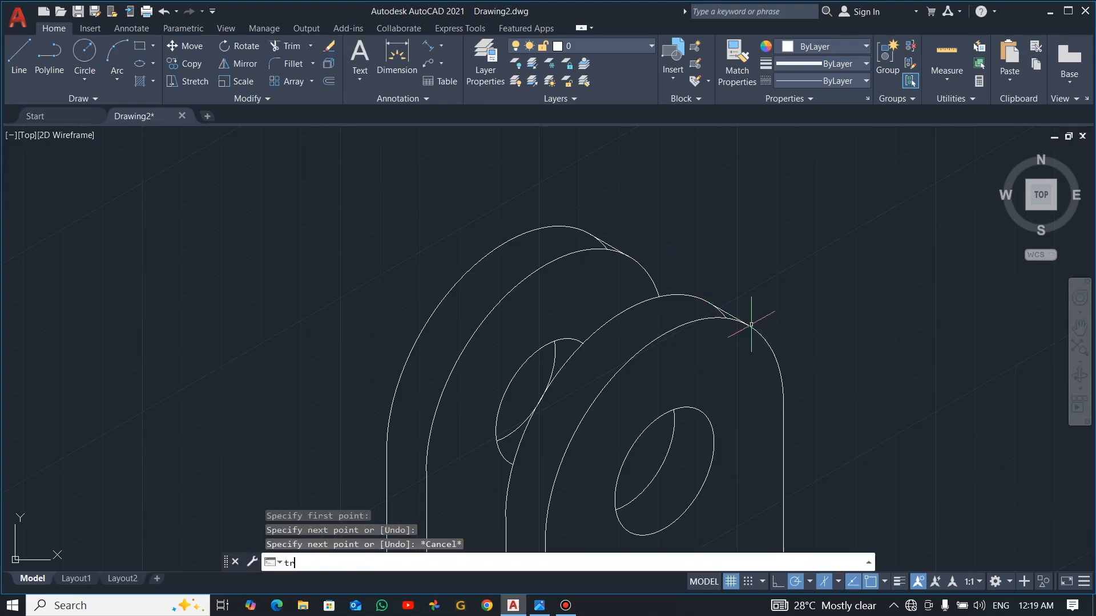
type("r")
key("Return")
scroll(729, 313, "up", 3)
left_click(713, 303)
scroll(680, 293, "down", 3)
scroll(546, 226, "down", 4)
mouse_move(611, 443)
middle_mouse_down()
mouse_move(634, 352)
mouse_move(674, 283)
middle_mouse_up()
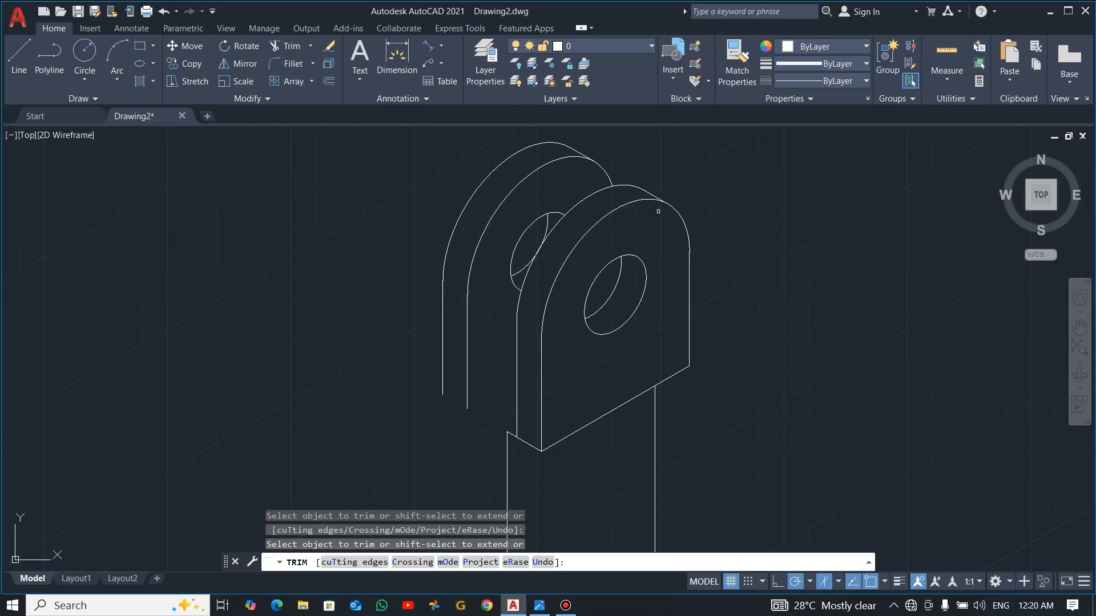
key("Escape")
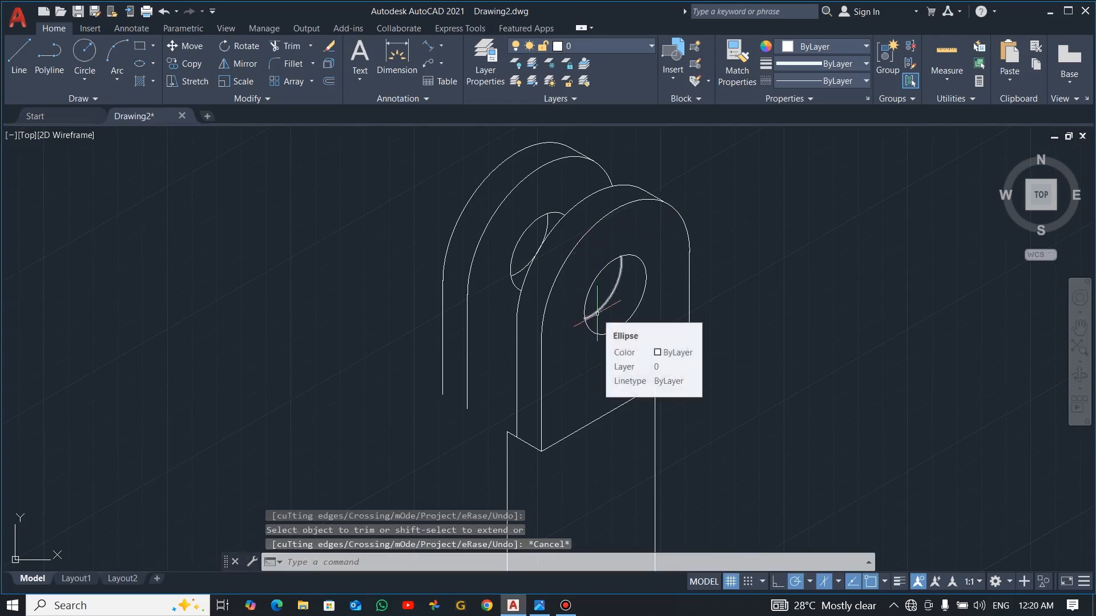
Copy the lower plate's near vertical edge 12 backward along the 150° axis, following the plate thickness in the reference image
scroll(581, 467, "down", 4)
scroll(594, 367, "up", 2)
scroll(590, 370, "down", 2)
scroll(565, 408, "up", 2)
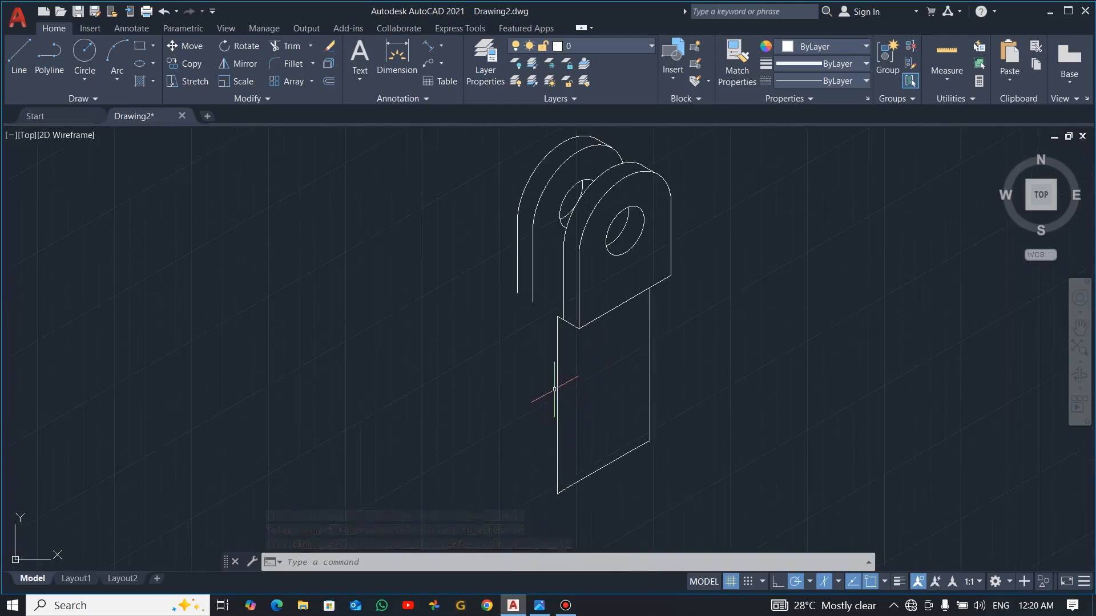
key("alt+Tab")
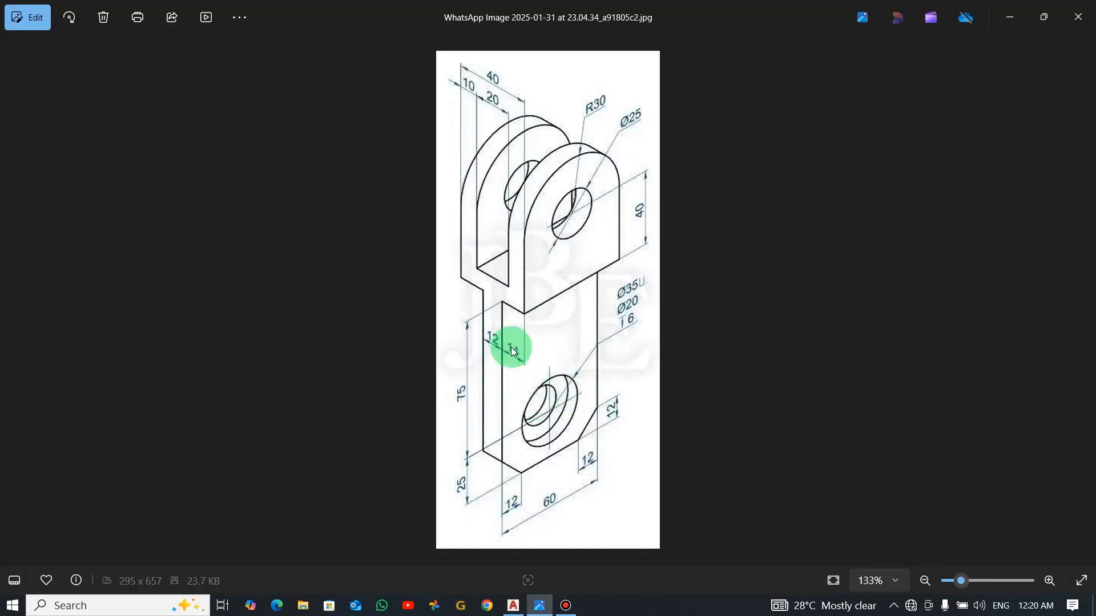
key("alt+Tab")
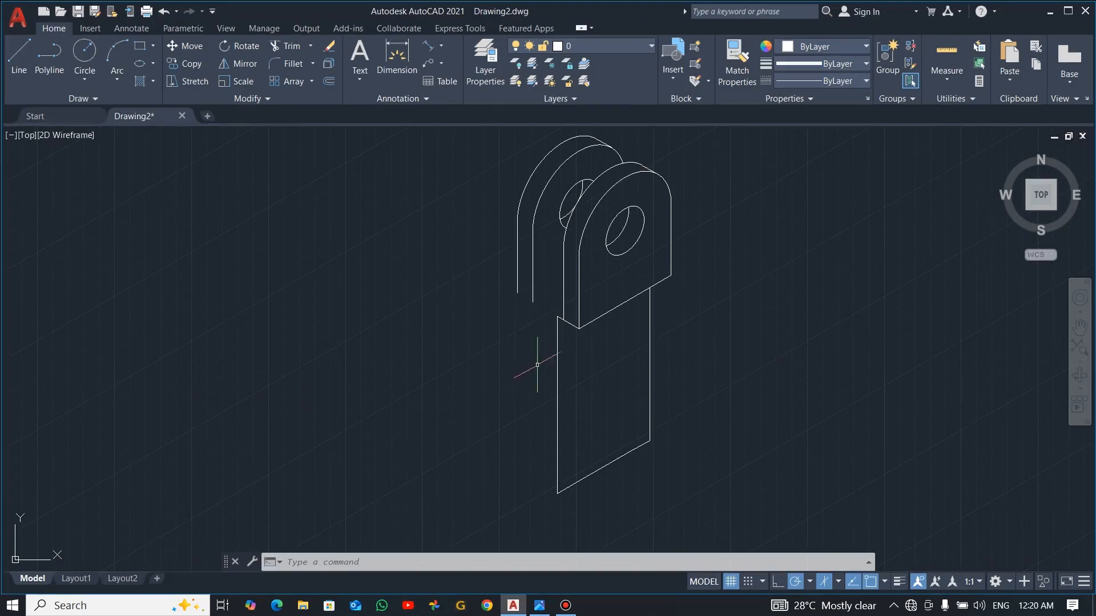
left_click(589, 371)
left_click(520, 405)
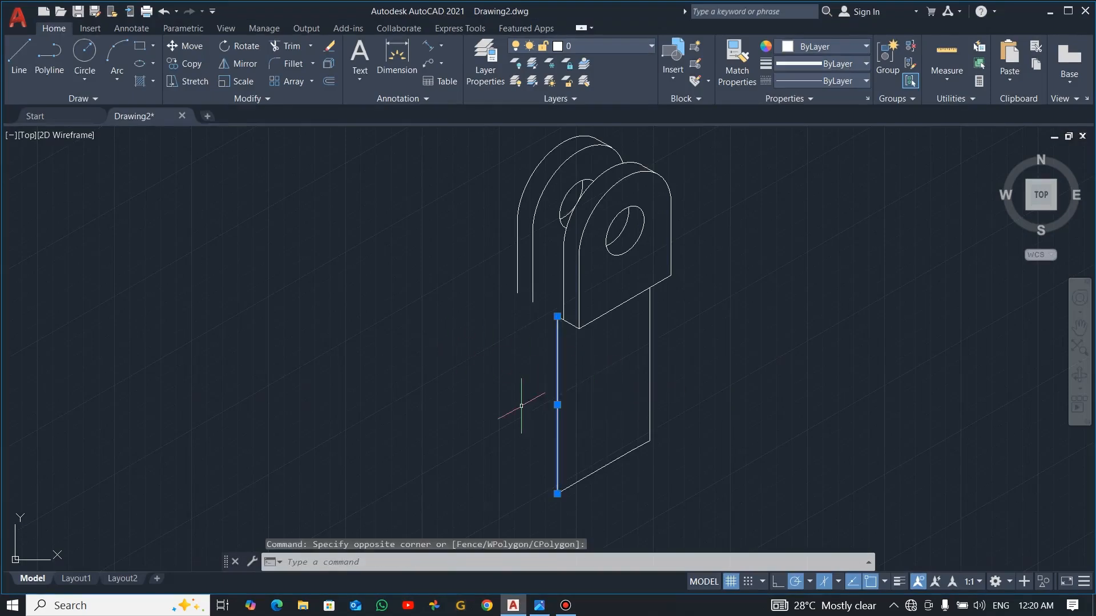
type("co")
key("Return")
left_click(507, 416)
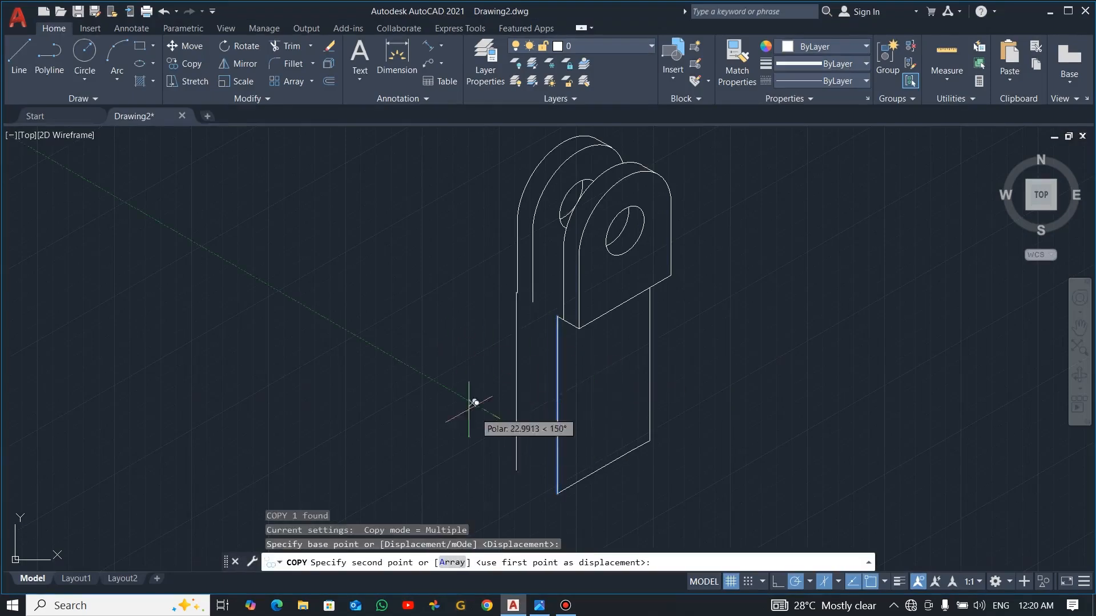
type("12")
key("Return")
key("Escape")
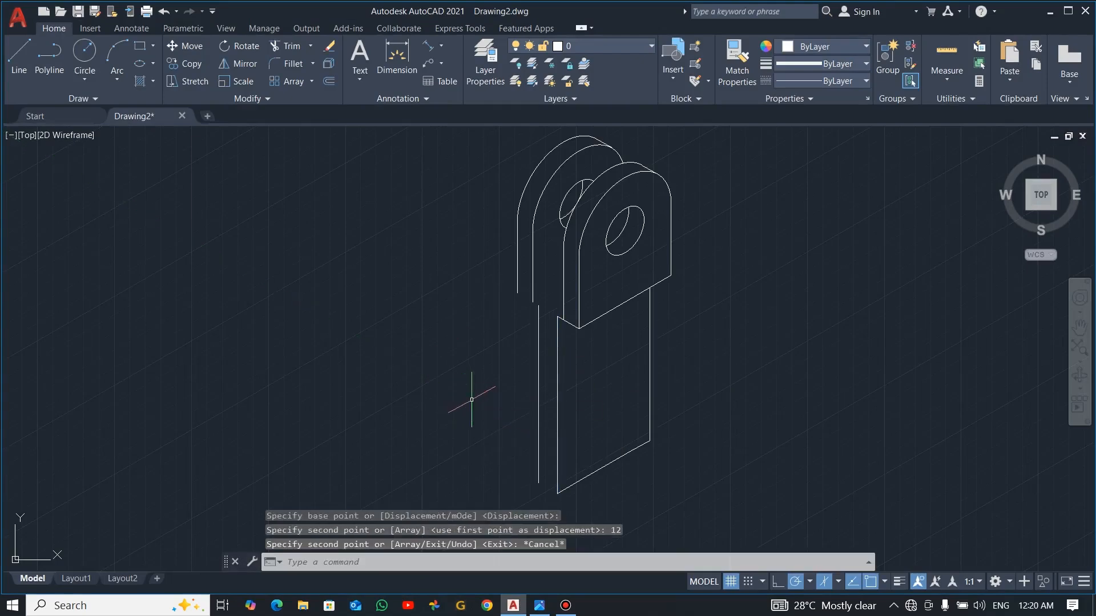
Draw a line from the upper end of the copied plate edge to the rear lug's lower outer corner
type("l")
key("Return")
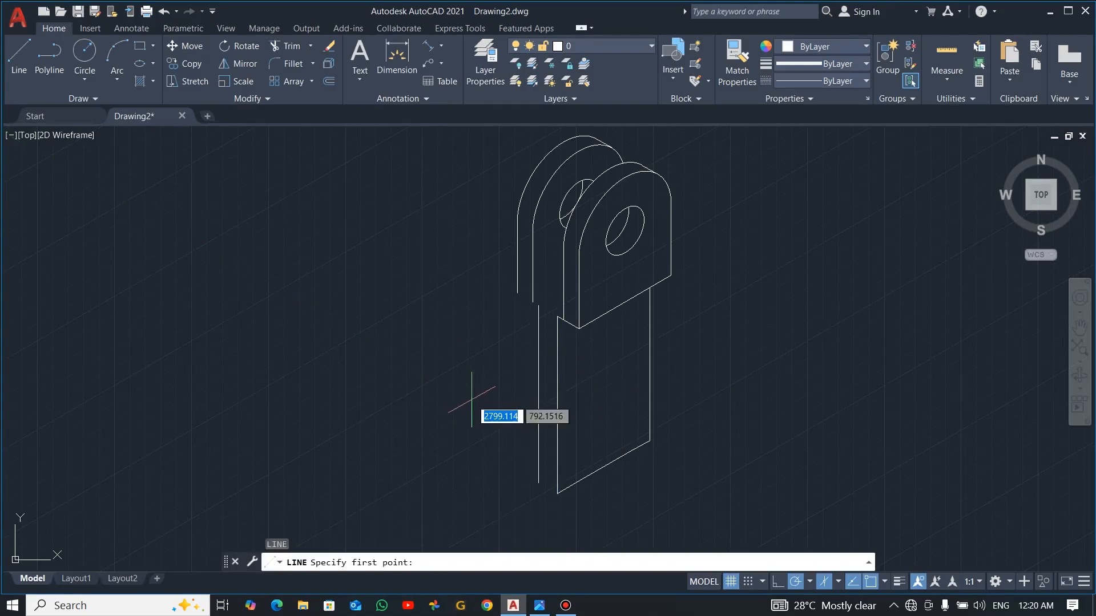
left_click(538, 306)
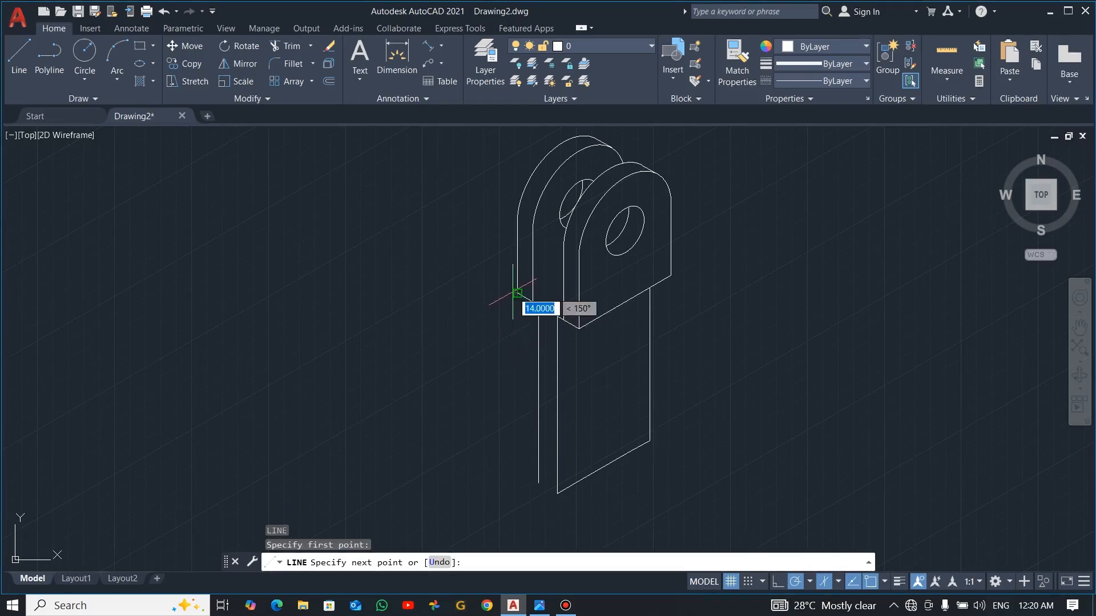
left_click(517, 292)
key("Escape")
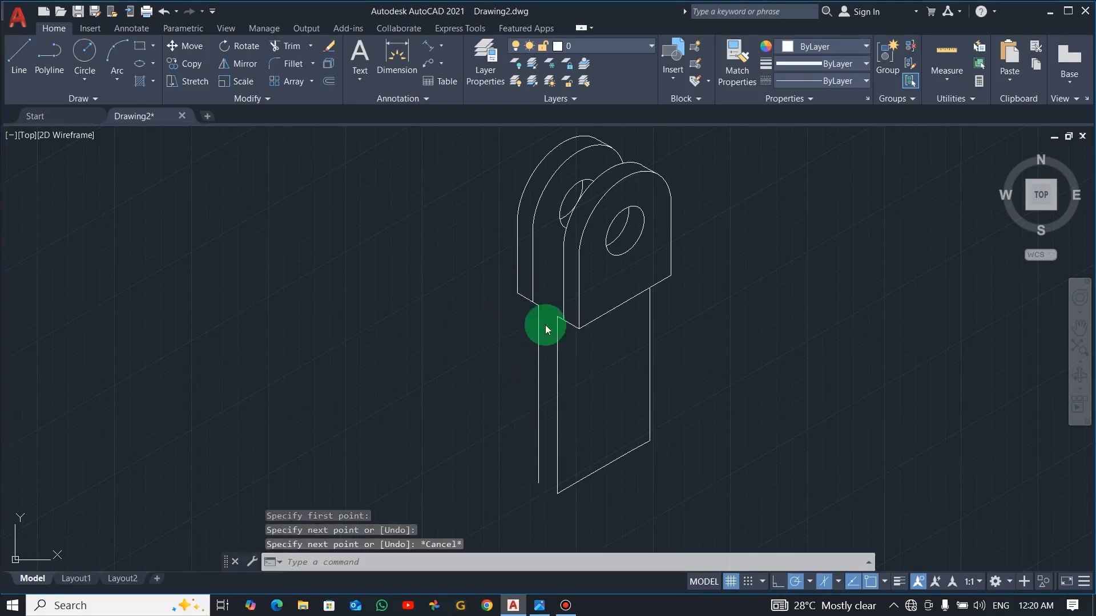
Following the reference image, draw the slot floor line from 10 above the rear lug's lower outer corner to the front lug's back vertical edge
key("alt+Tab")
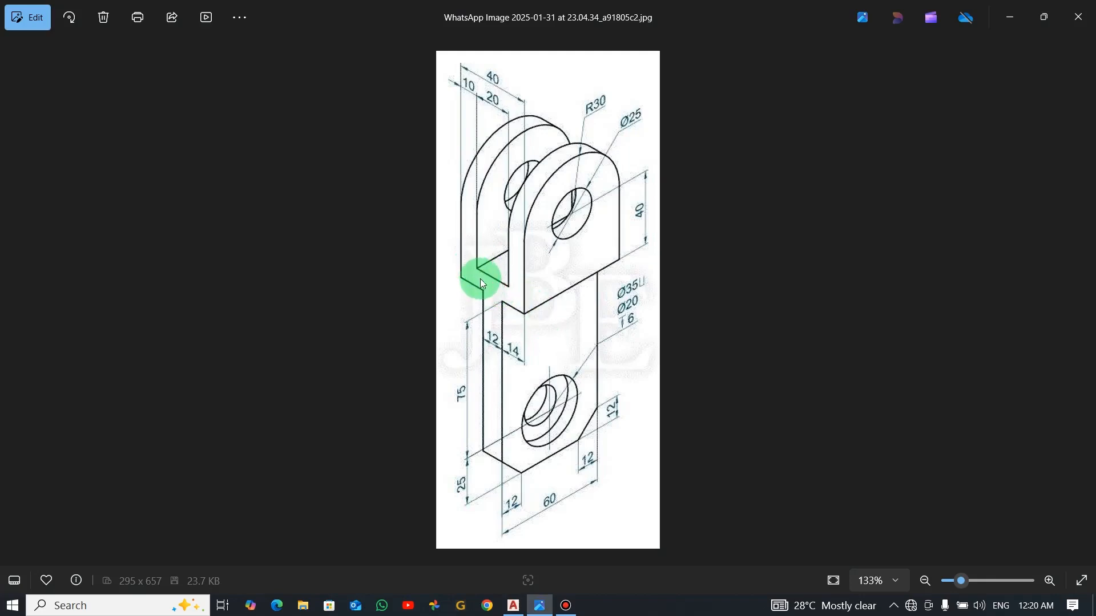
key("alt+Tab")
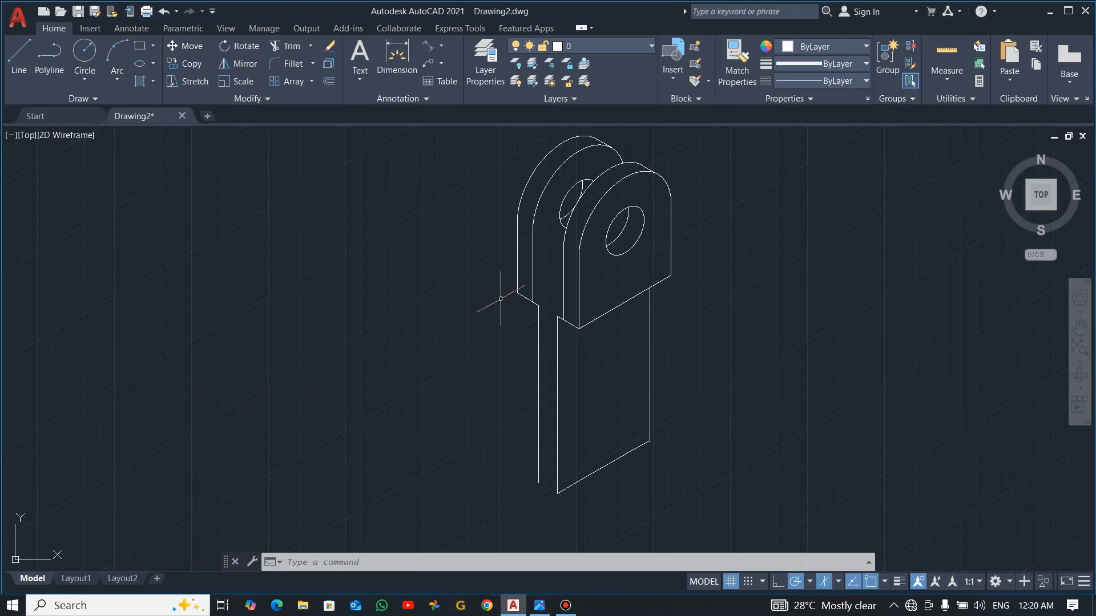
type("l")
key("Return")
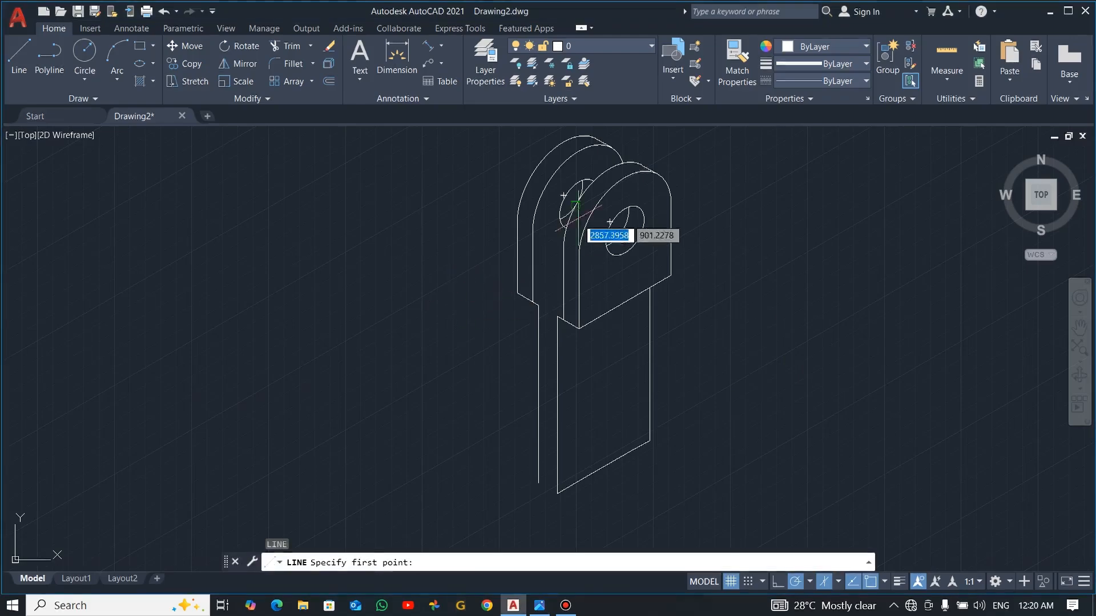
scroll(562, 251, "up", 4)
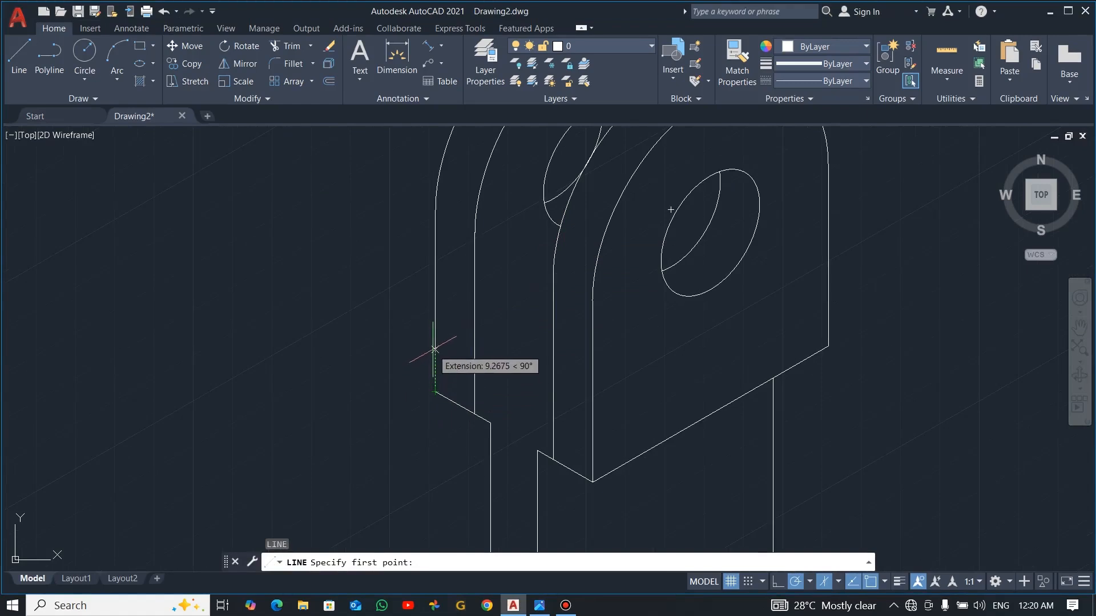
type("10")
key("Return")
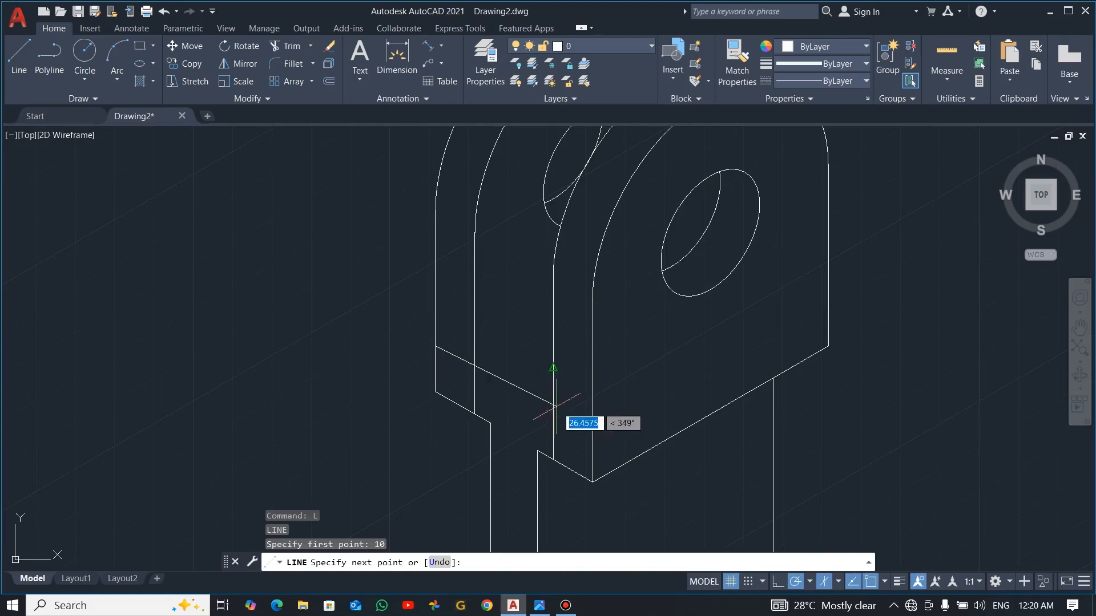
key("Escape")
Trim the slot floor line outside the slot and the two inner vertical edges below it
type("tr")
key("Return")
mouse_move(465, 371)
left_mouse_down()
mouse_move(464, 361)
mouse_move(456, 369)
left_mouse_up()
left_click(473, 391)
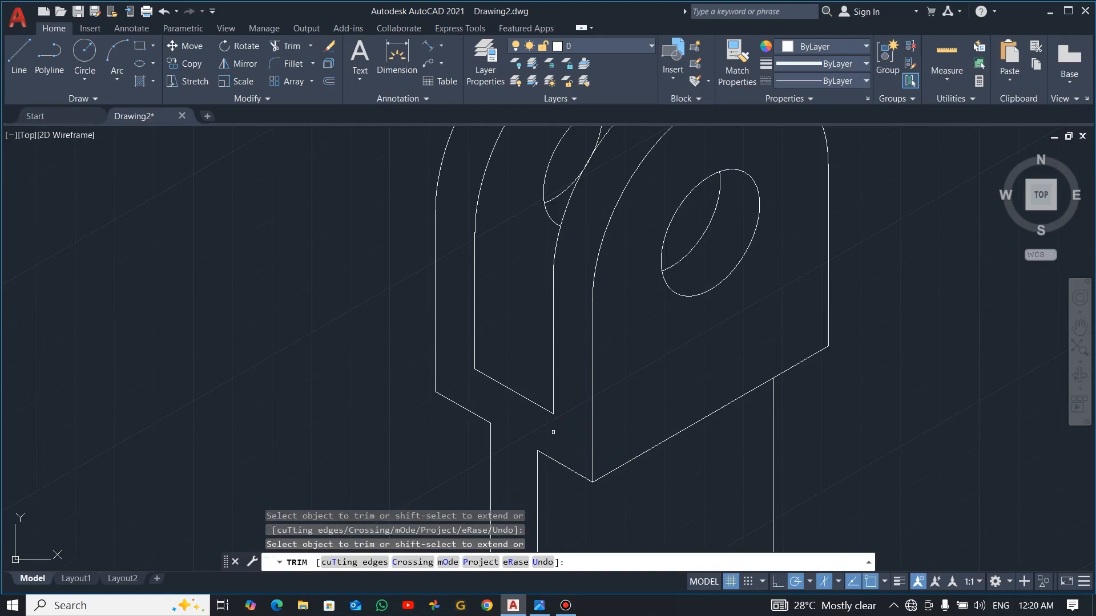
key("Escape")
Draw the slot floor's inner edge from the rear slot corner along the 30° axis to the front lug's back vertical edge
type("l")
key("Return")
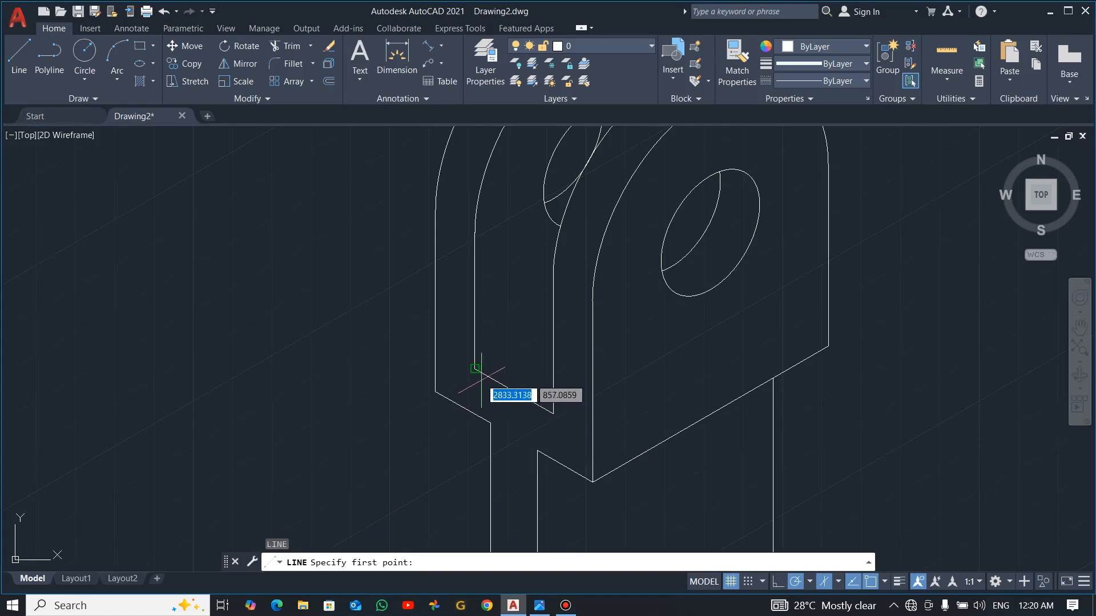
left_click(479, 370)
left_click(553, 323)
key("Escape")
scroll(595, 380, "down", 4)
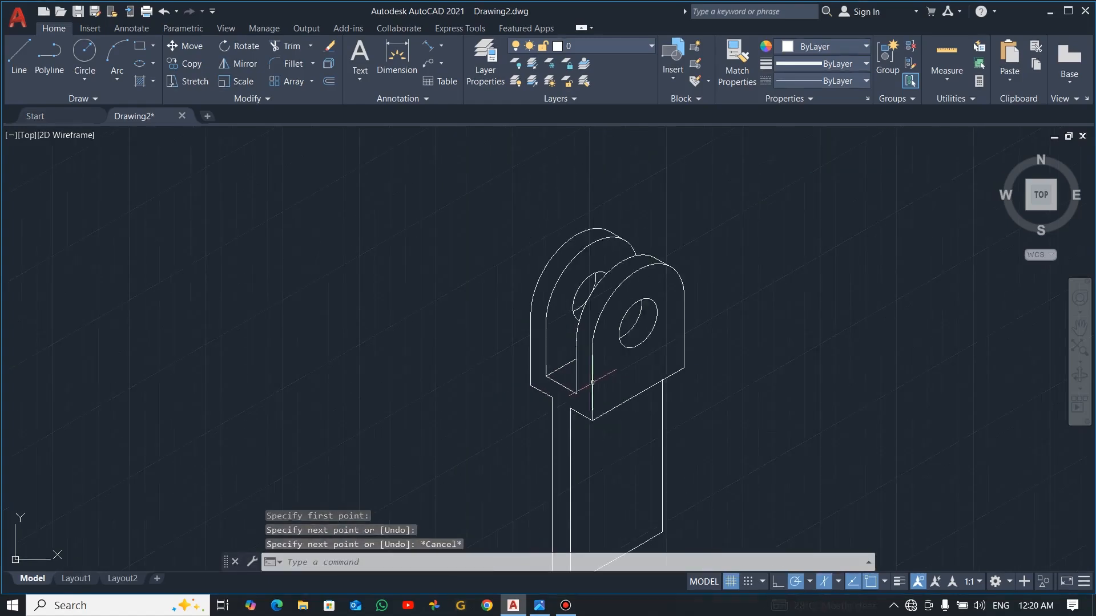
Compare the drawing with the reference image and examine the lower plate's corner cut and hole dimensions
middle_click_drag(630, 496, 641, 469)
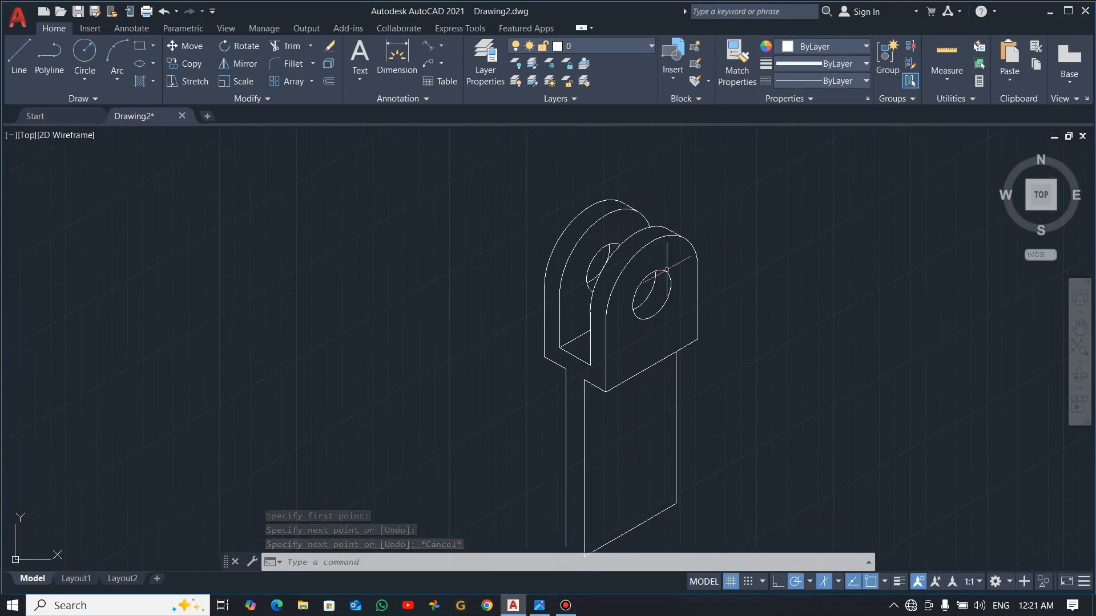
key("alt+Tab")
left_click(717, 295)
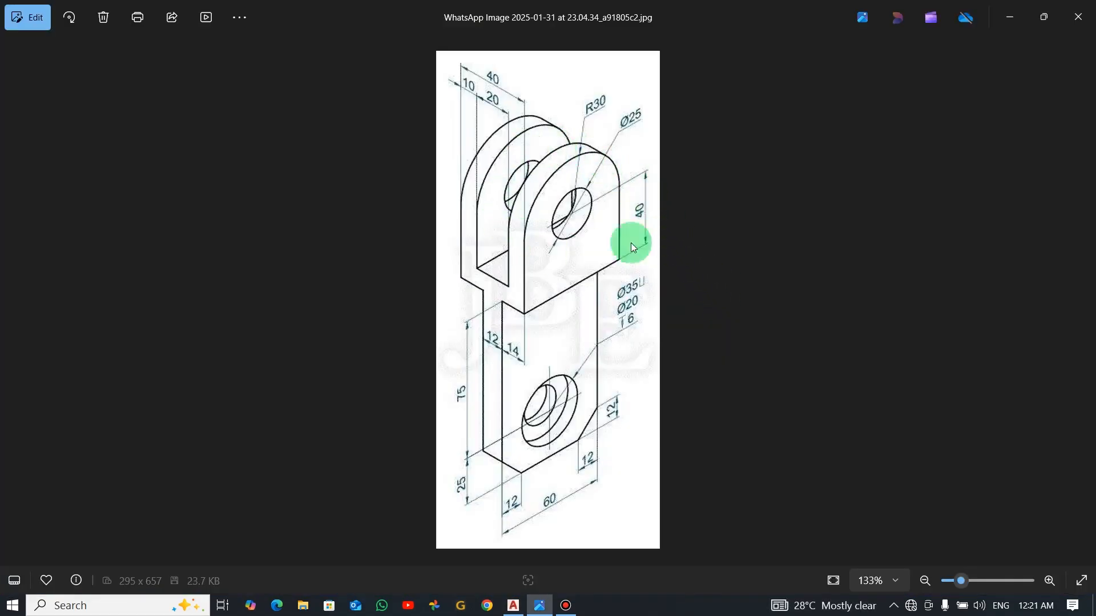
key("alt+Tab")
left_click(557, 228)
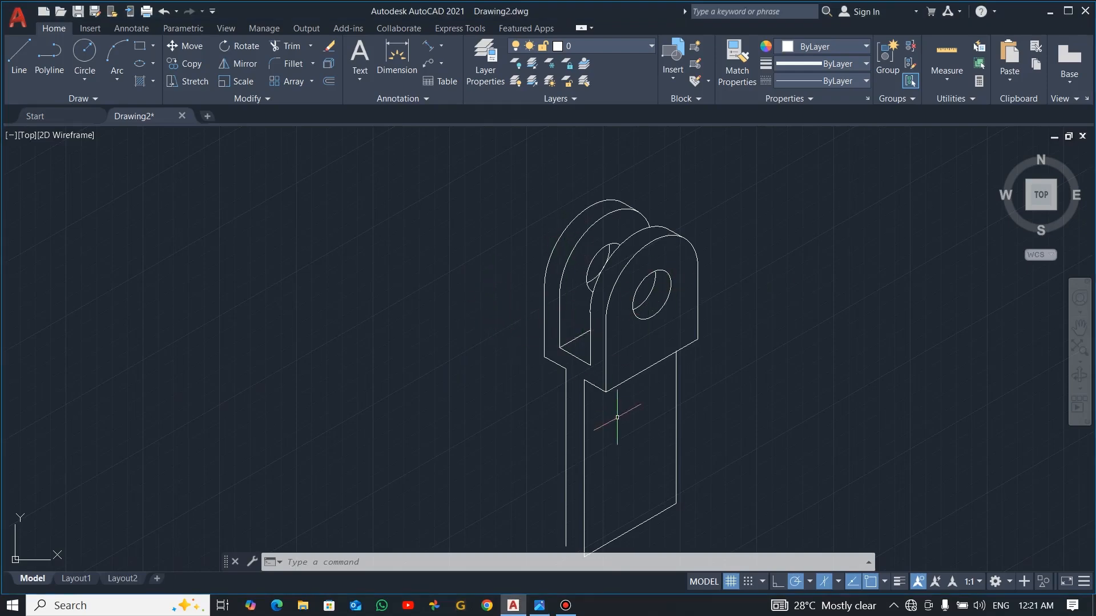
key("alt+Tab")
left_click(614, 450)
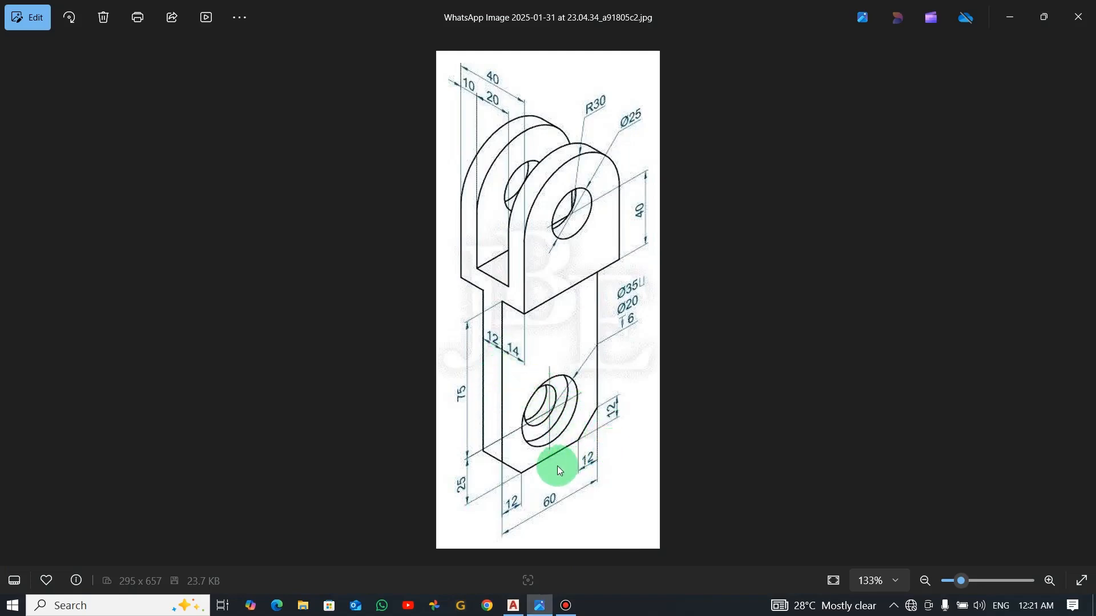
key("alt+Tab")
scroll(602, 475, "down", 2)
middle_click_drag(623, 492, 609, 428)
scroll(588, 441, "up", 2)
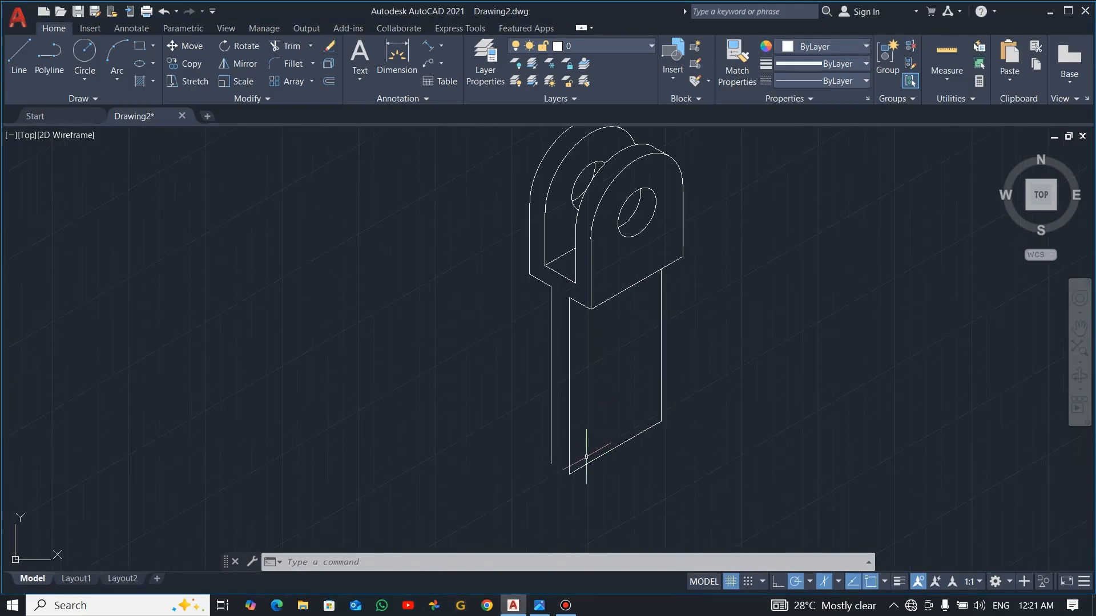
key("alt+Tab")
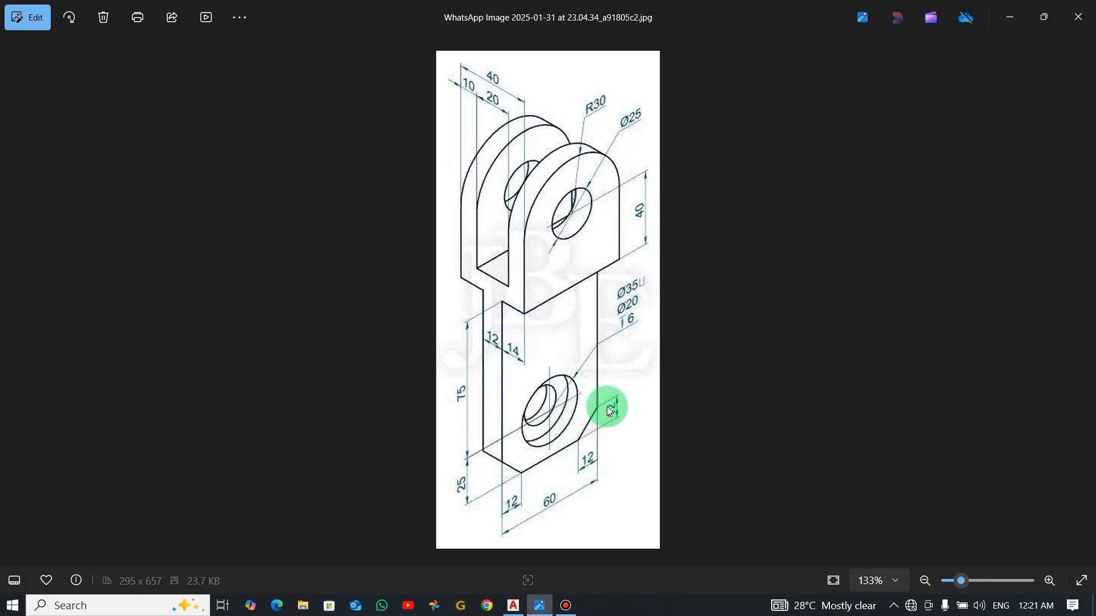
Following the reference image, draw the lower plate's corner cut from 12 above the front face's lower outer corner down to the bottom edge
key("alt+Tab")
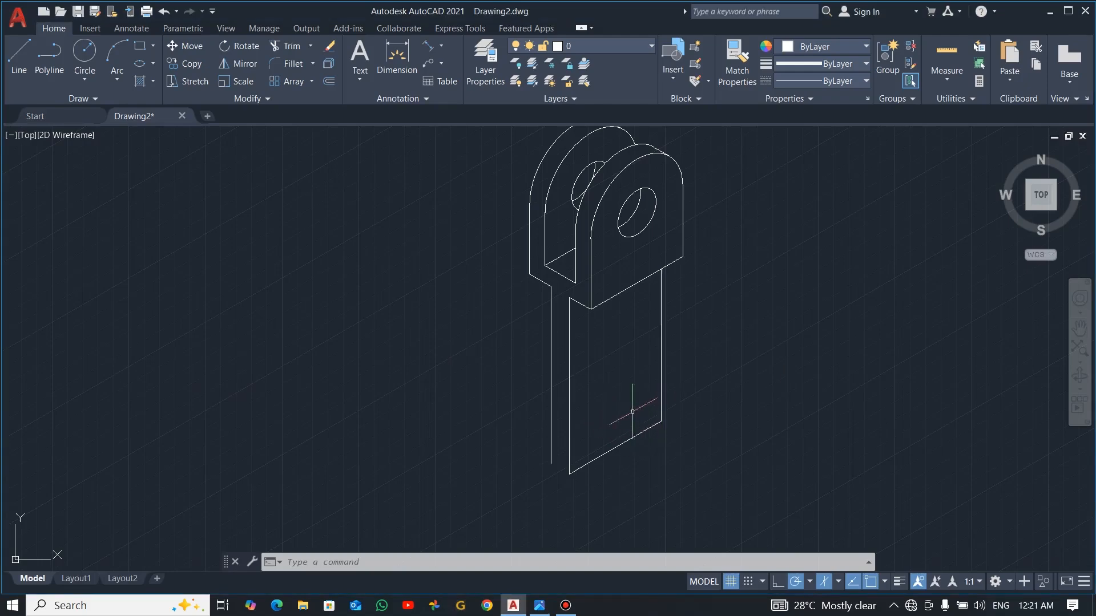
scroll(660, 410, "up", 4)
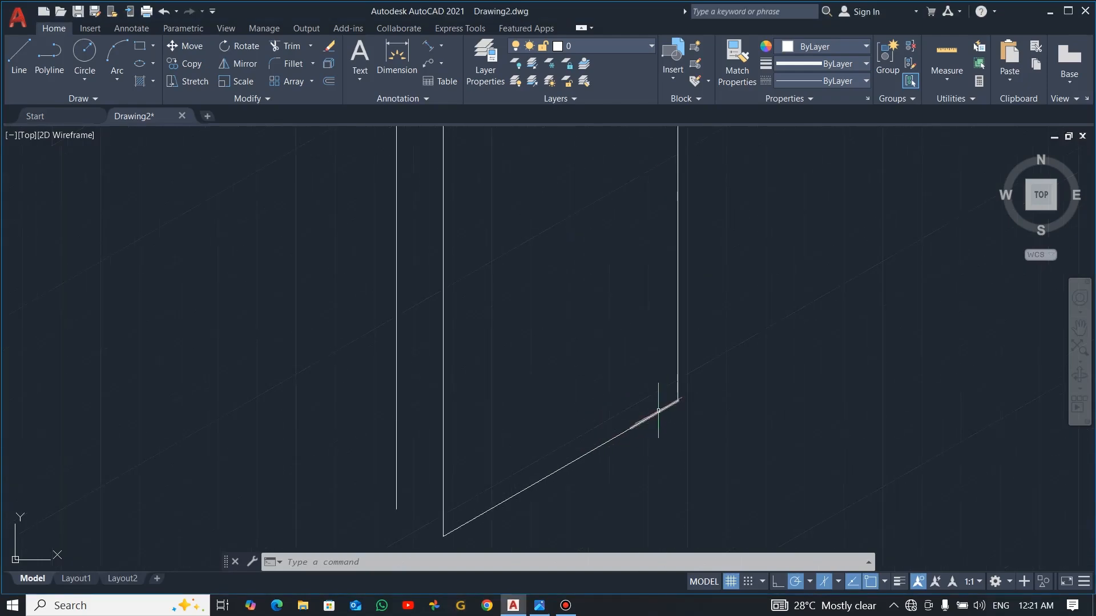
type("l")
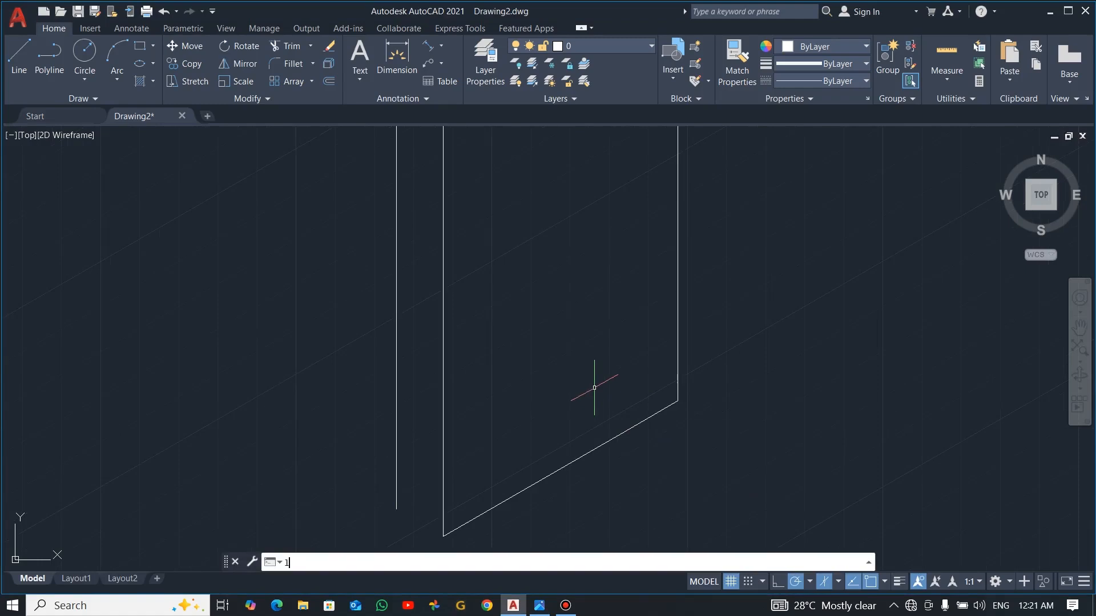
key("Return")
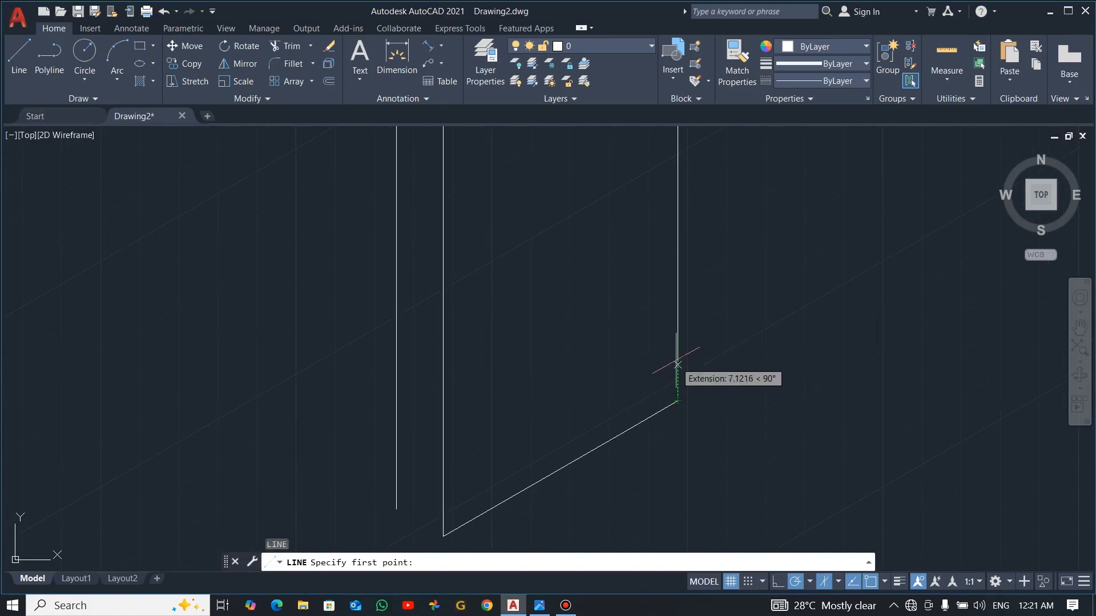
type("12")
key("Return")
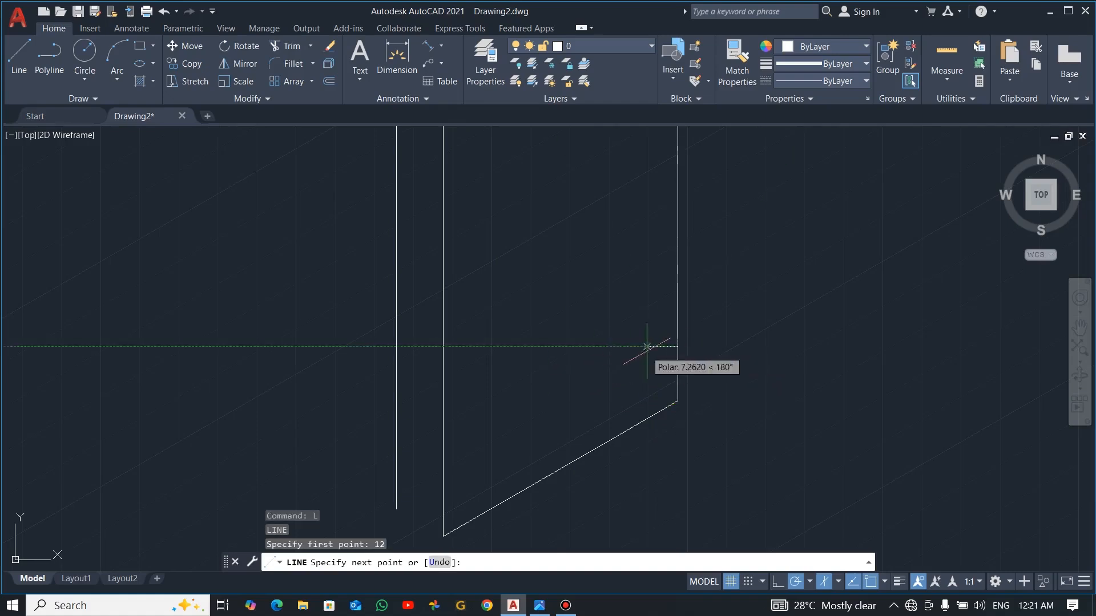
left_click(631, 428)
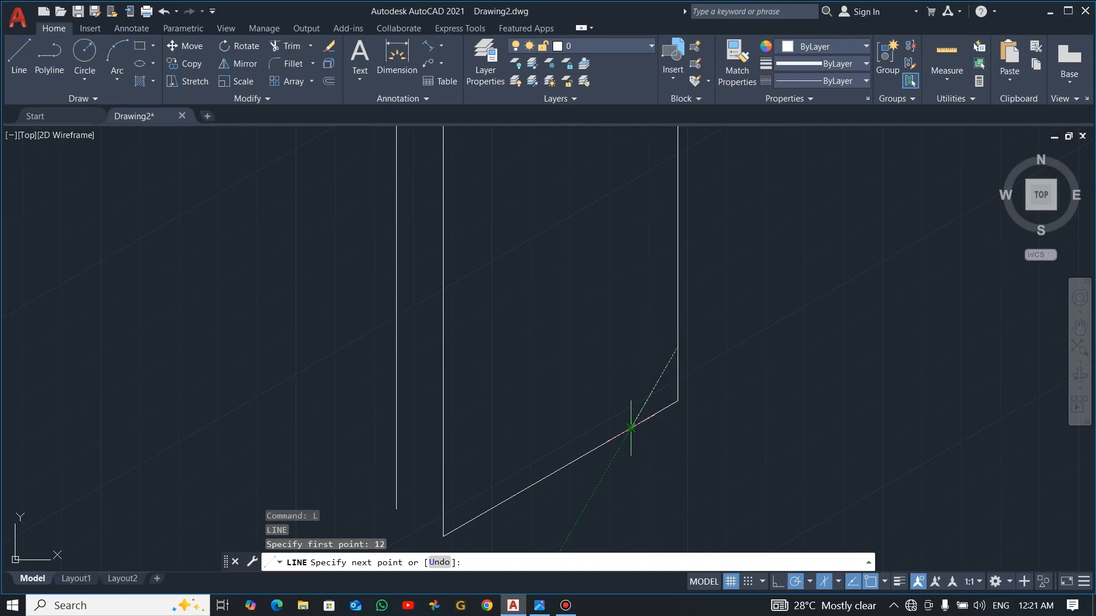
key("Escape")
Draw a 12 long line along the 330° axis from 12 above the front face's other lower corner to the bottom edge
scroll(584, 501, "down", 2)
middle_click_drag(545, 514, 562, 468)
key("Return")
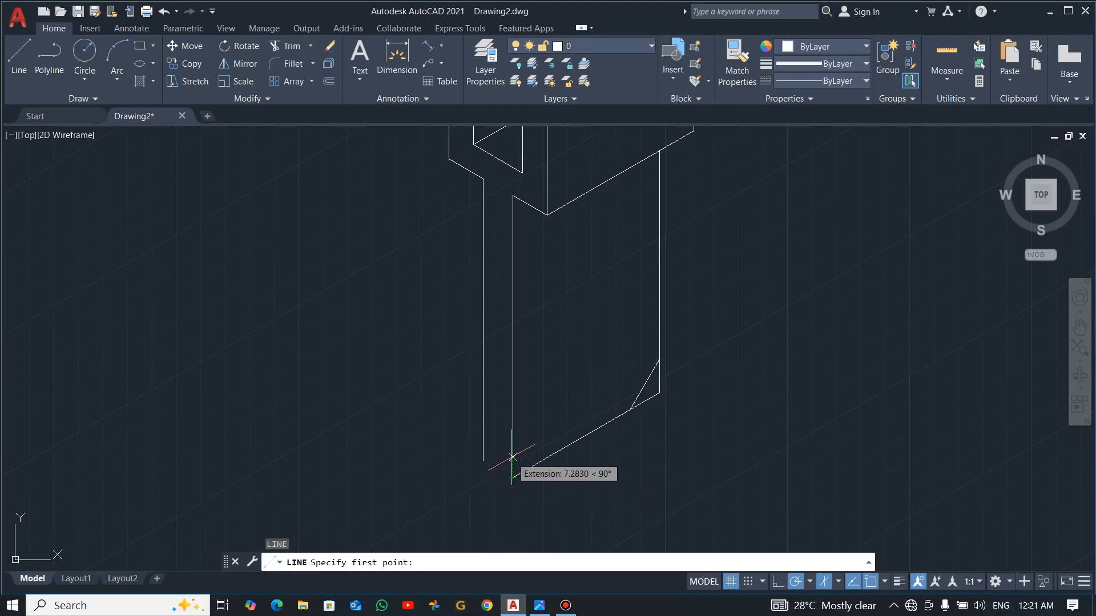
type("12")
key("Return")
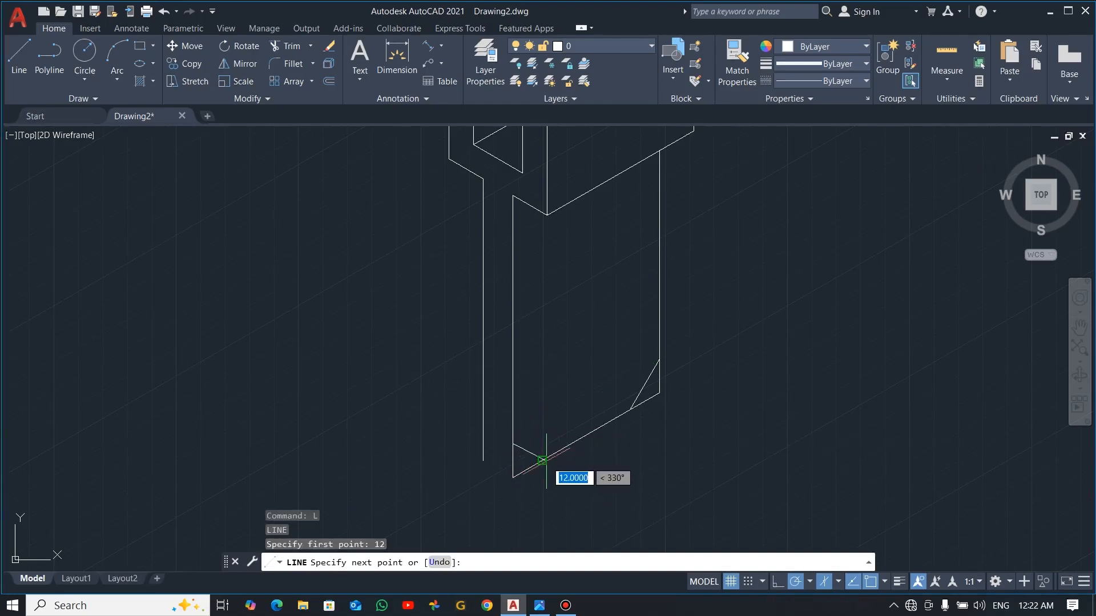
left_click(542, 461)
key("Escape")
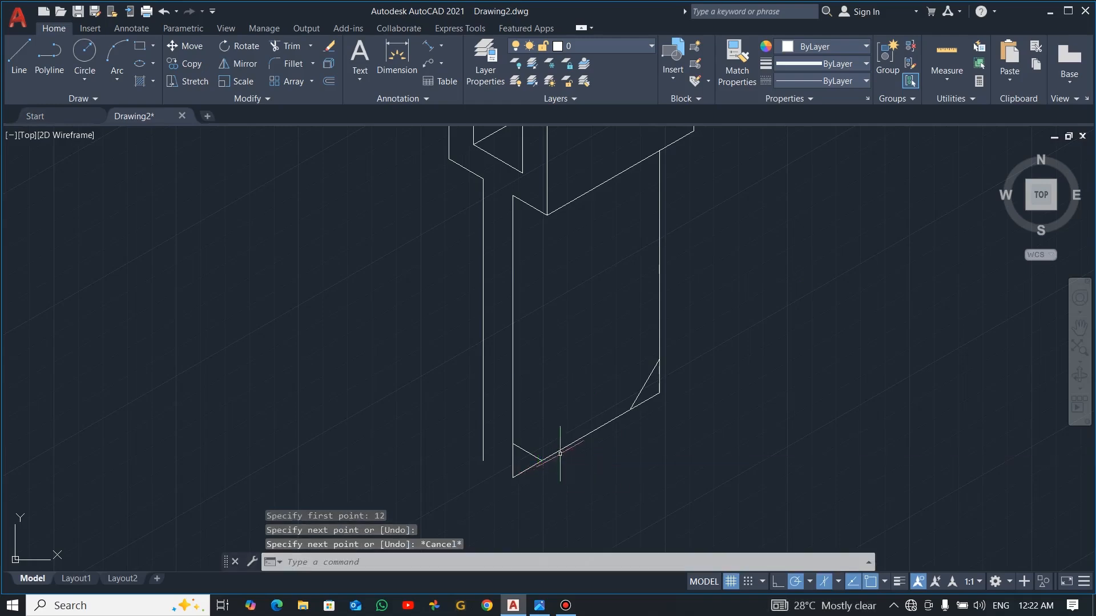
Stretch the upper end of the new 330° line to the plate's rear vertical edge
left_click(521, 448)
left_click(512, 442)
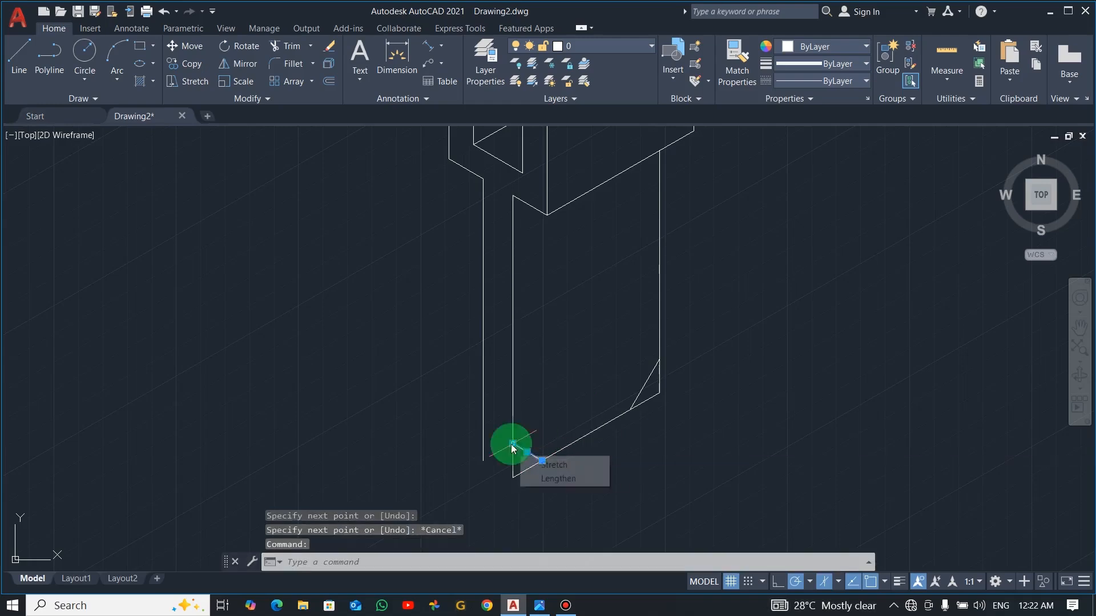
left_click(483, 427)
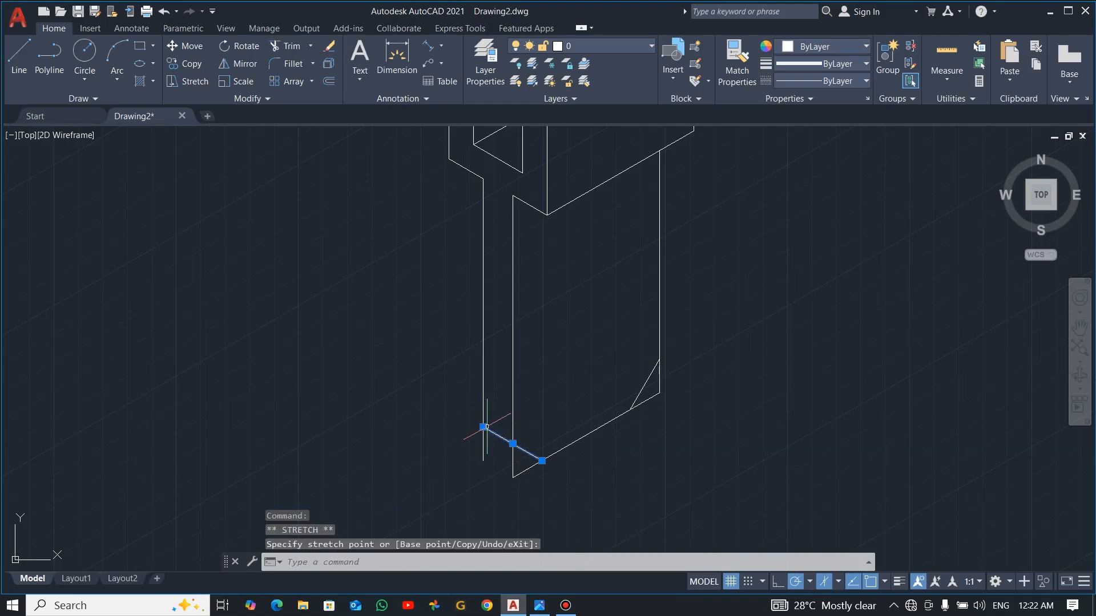
key("Escape")
Trim the vertical and bottom edge pieces that extend beyond the plate's two lower corner lines
type("tr")
key("Return")
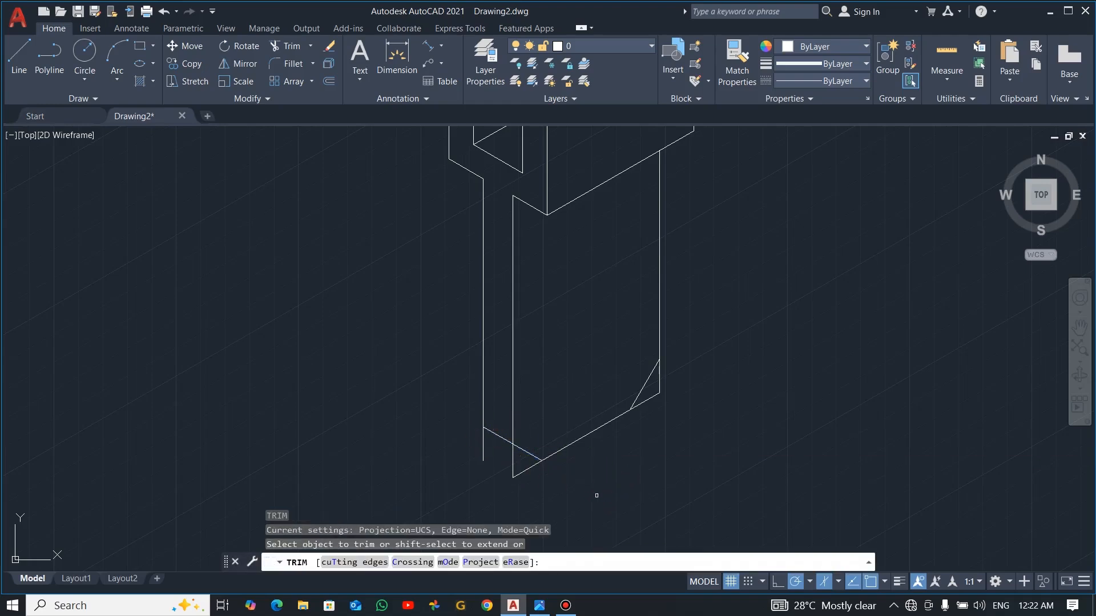
left_click(514, 455)
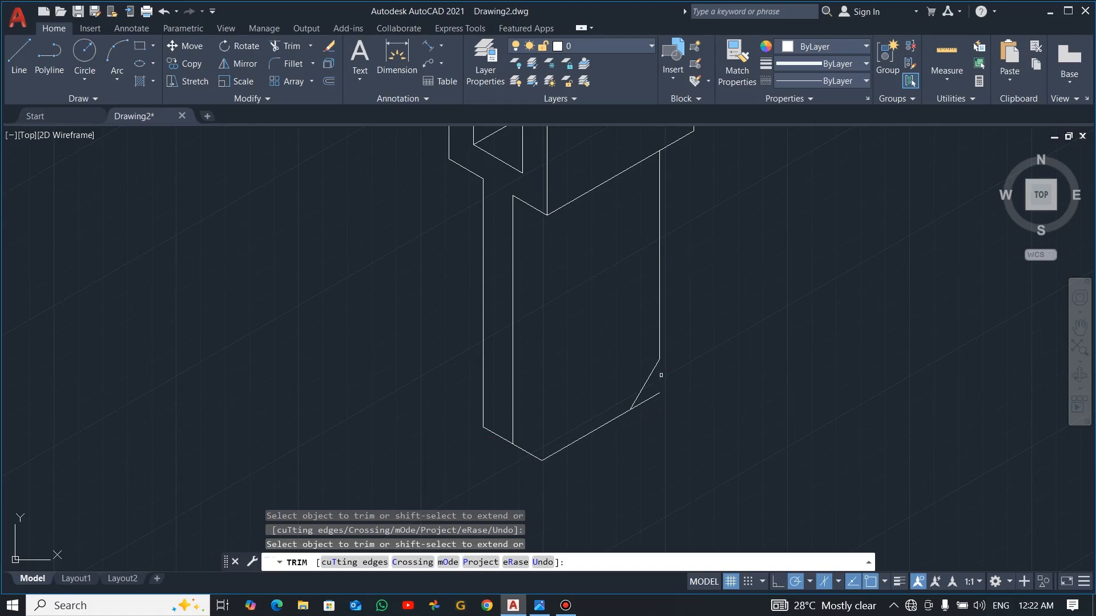
key("Escape")
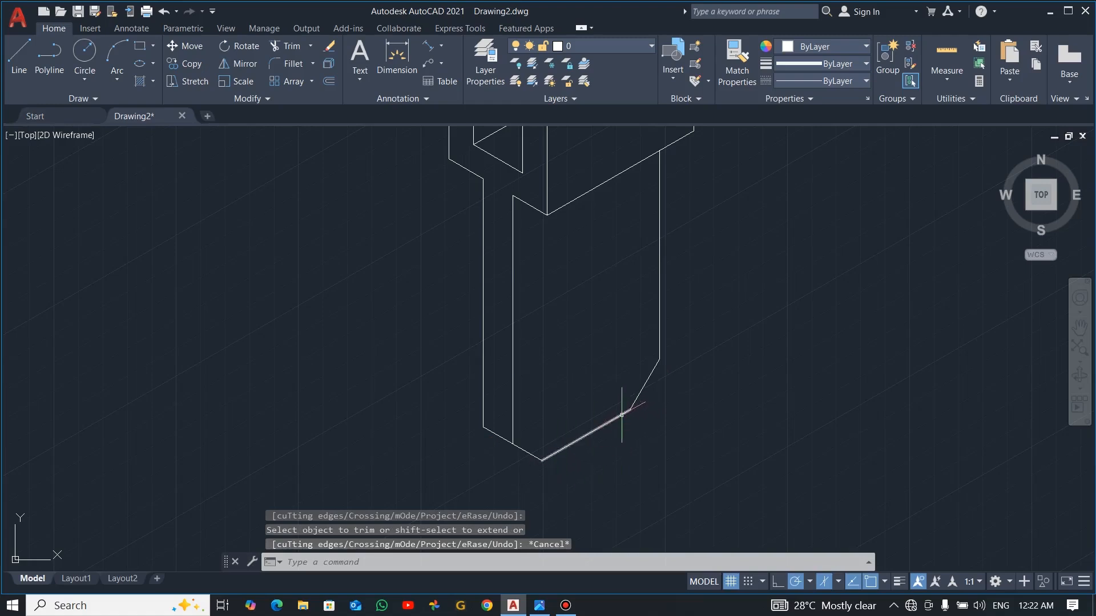
Draw a 35 diameter isocircle on the lower plate's front face, centred 25 above the bottom edge's midpoint, per the reference image
scroll(512, 433, "up", 6)
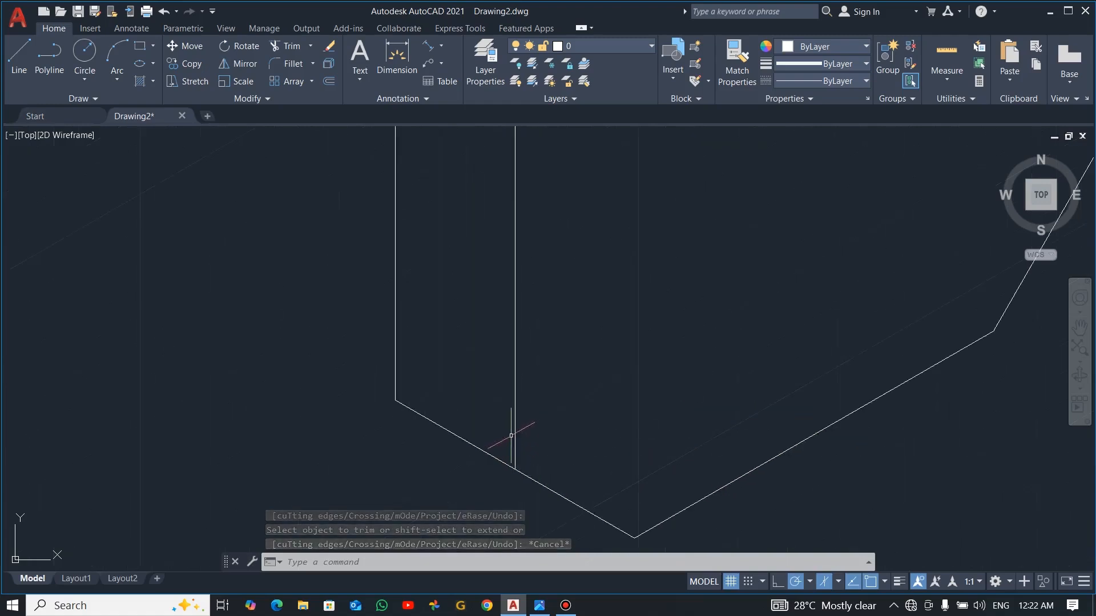
scroll(527, 476, "down", 6)
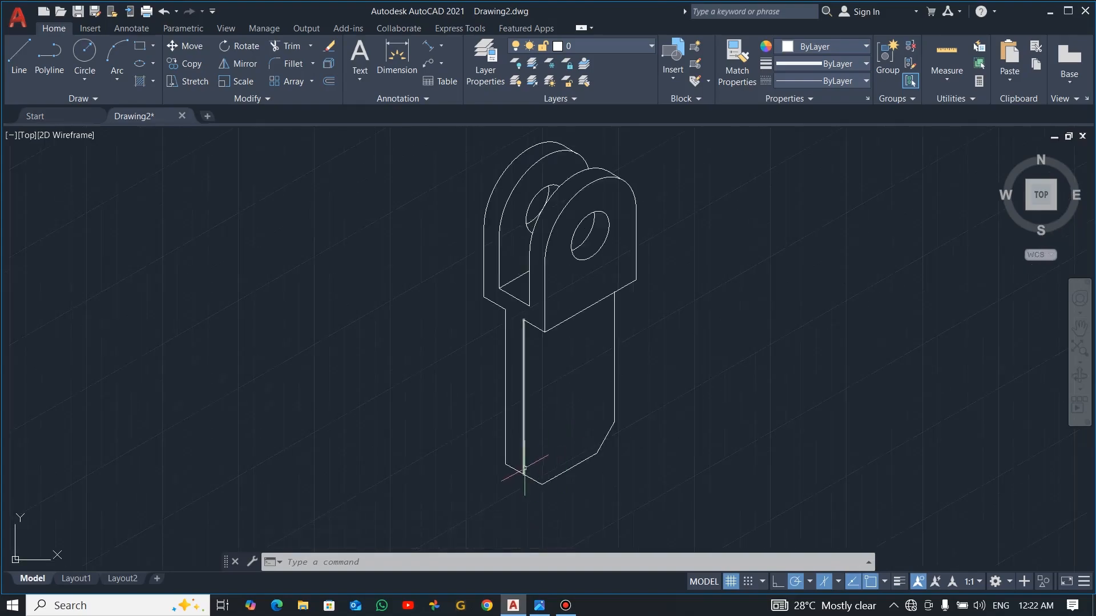
key("alt+Tab")
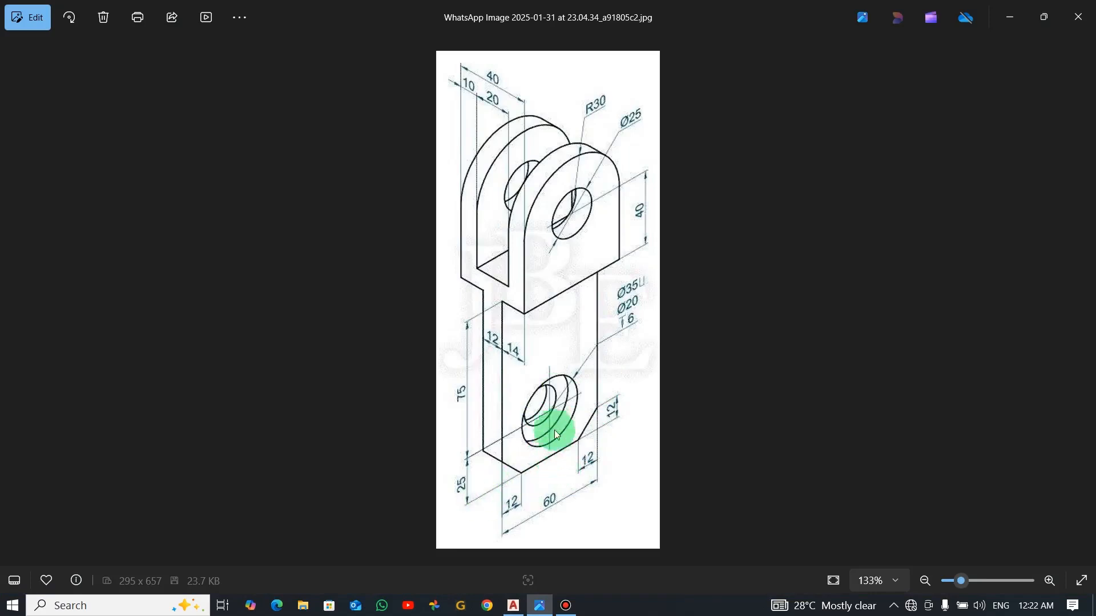
key("alt+Tab")
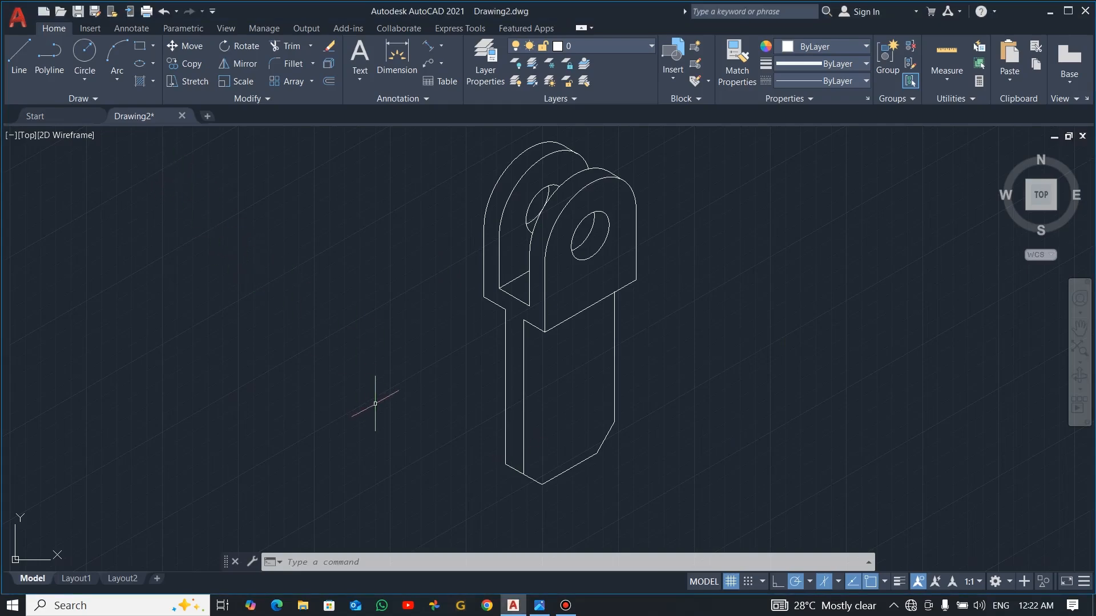
type("l")
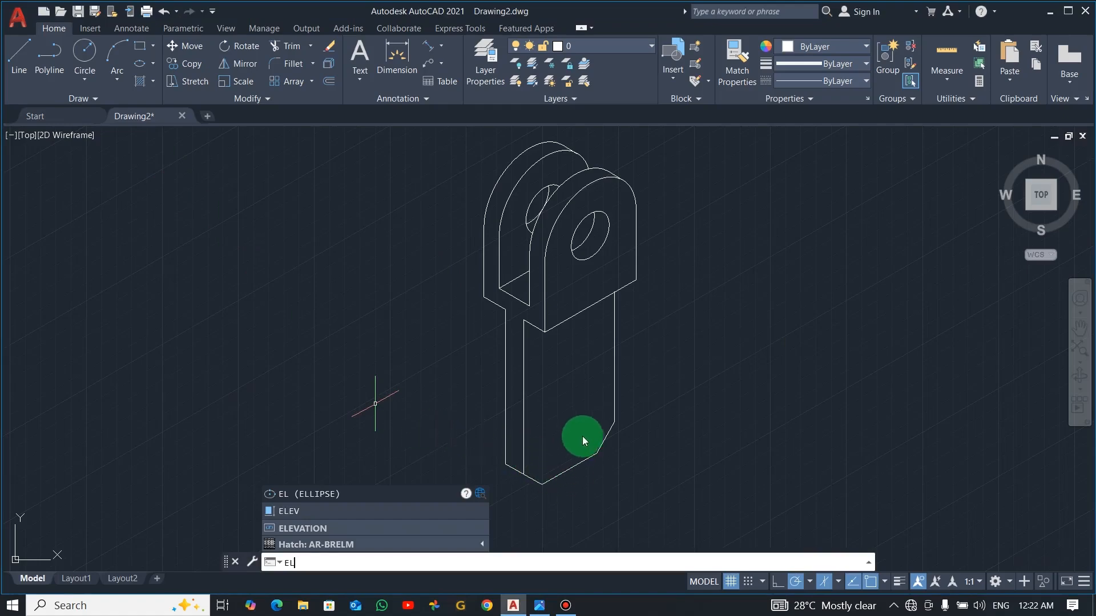
key("Return")
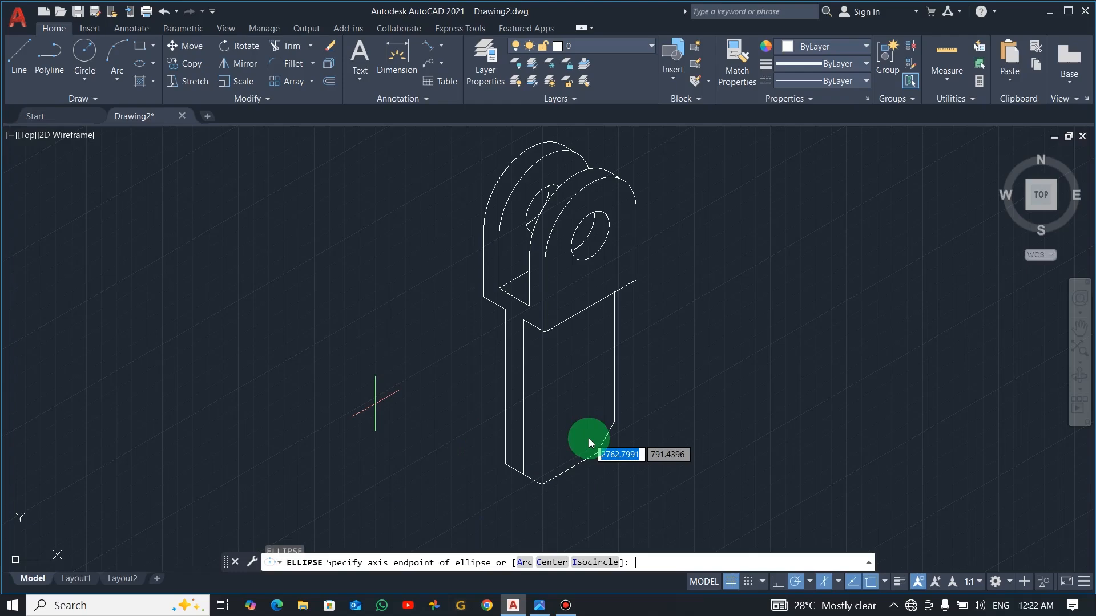
left_click(594, 562)
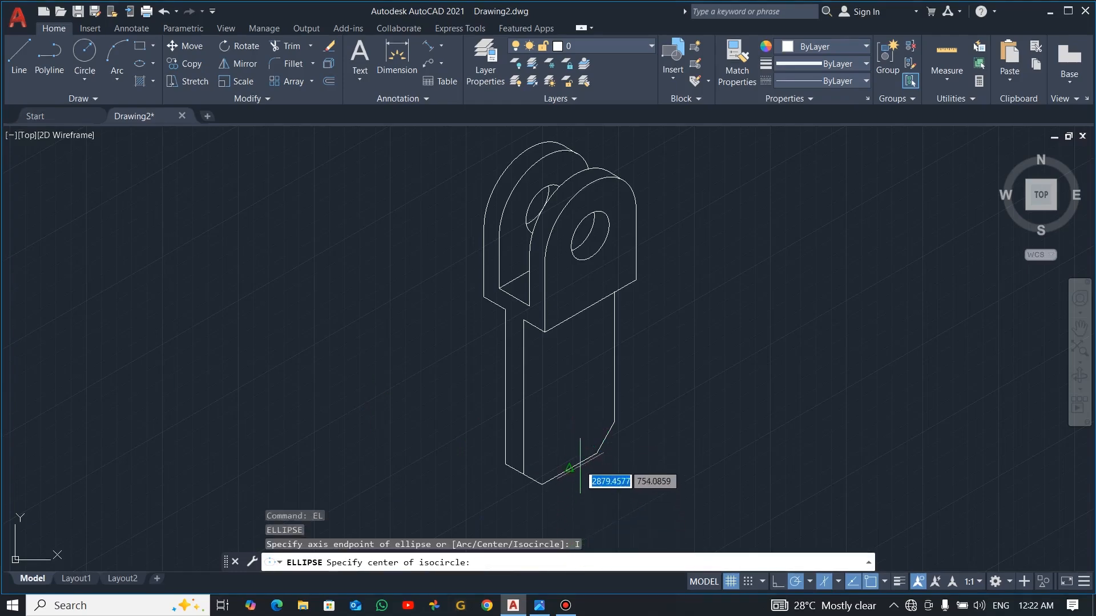
left_click(569, 423)
key("Return")
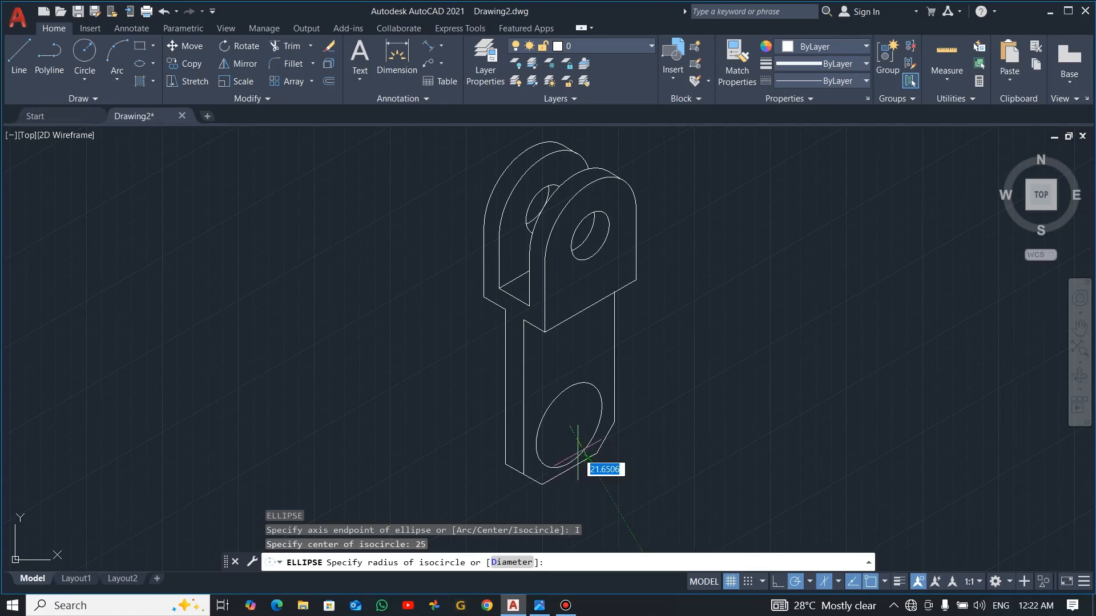
key("alt+Tab")
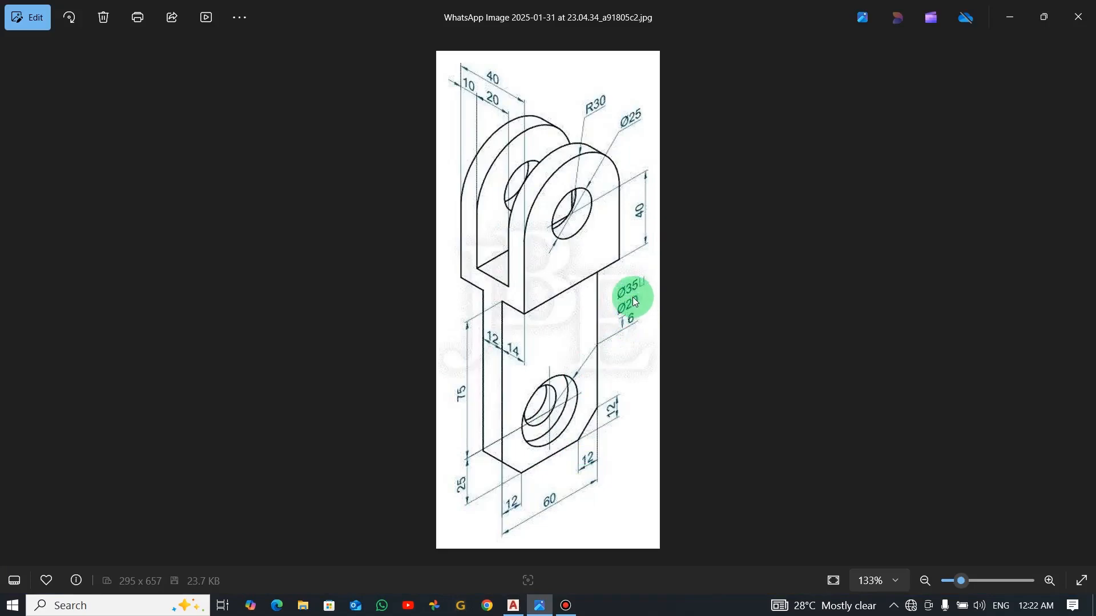
key("alt+Tab")
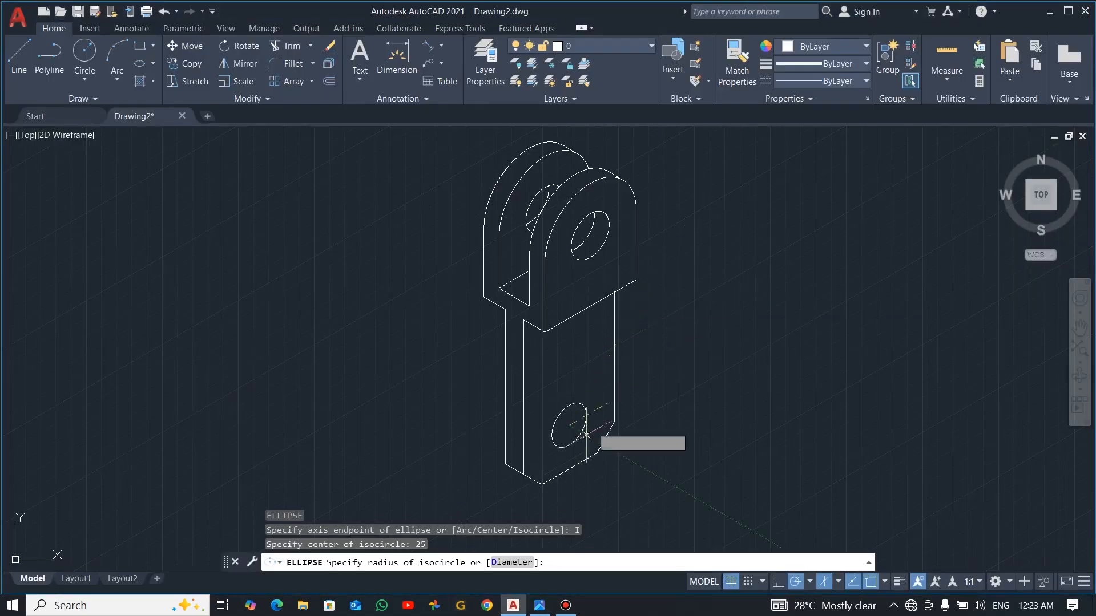
left_click(502, 564)
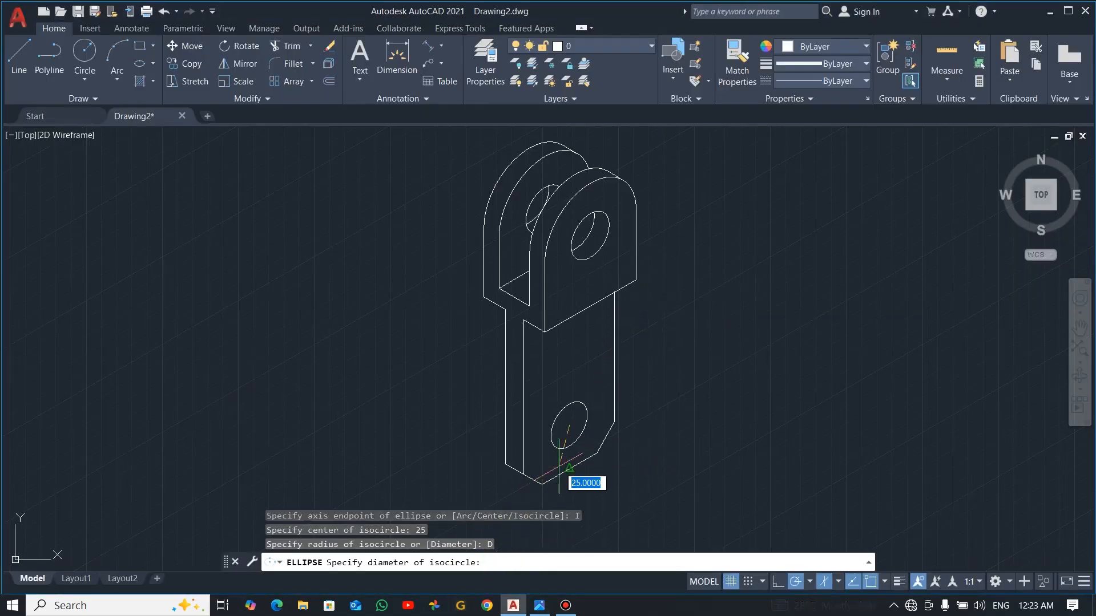
type("35")
key("Return")
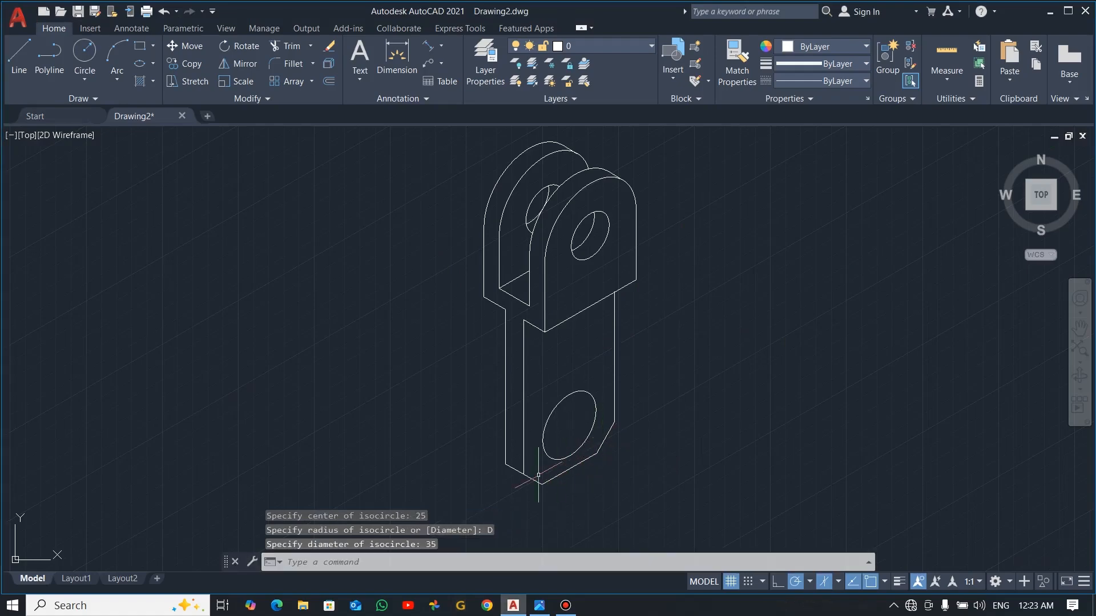
Draw a 20 diameter isocircle concentric with the 35 diameter one on the lower plate
left_click(152, 65)
left_click(164, 109)
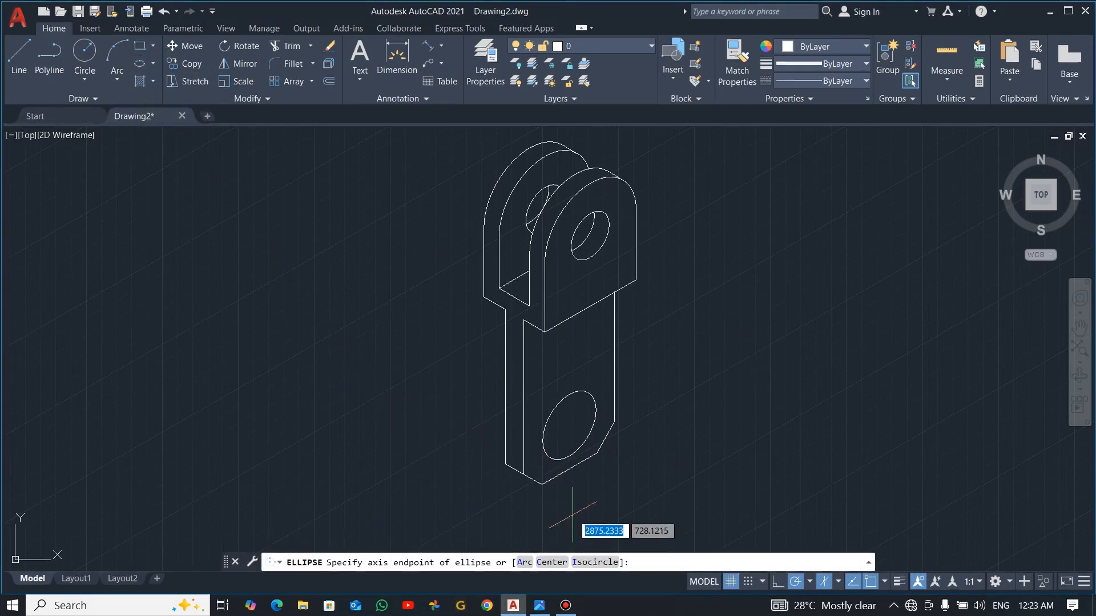
left_click(593, 562)
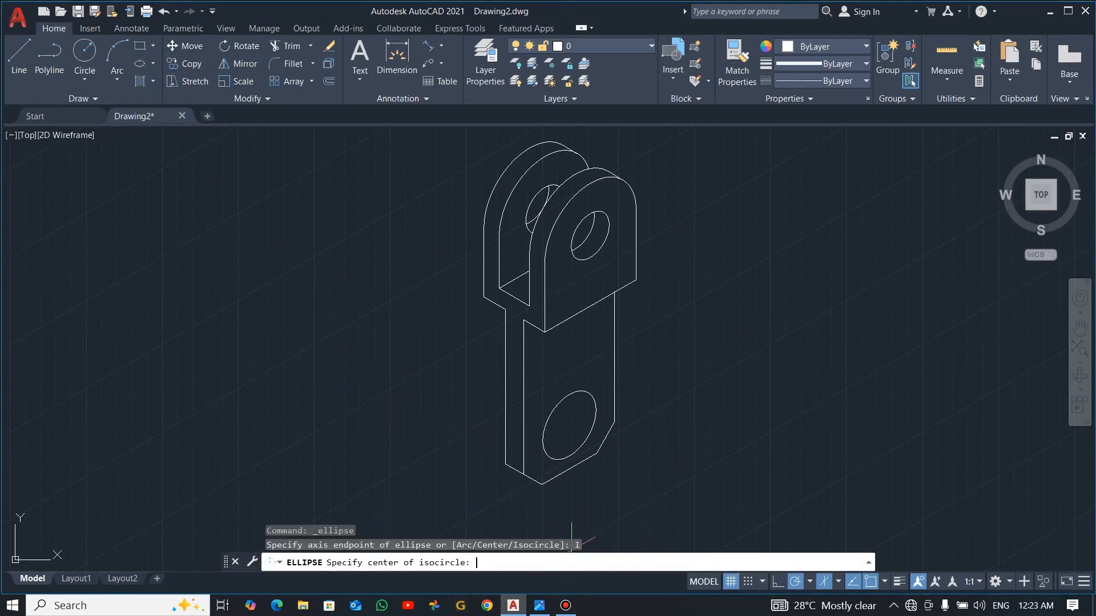
left_click(569, 425)
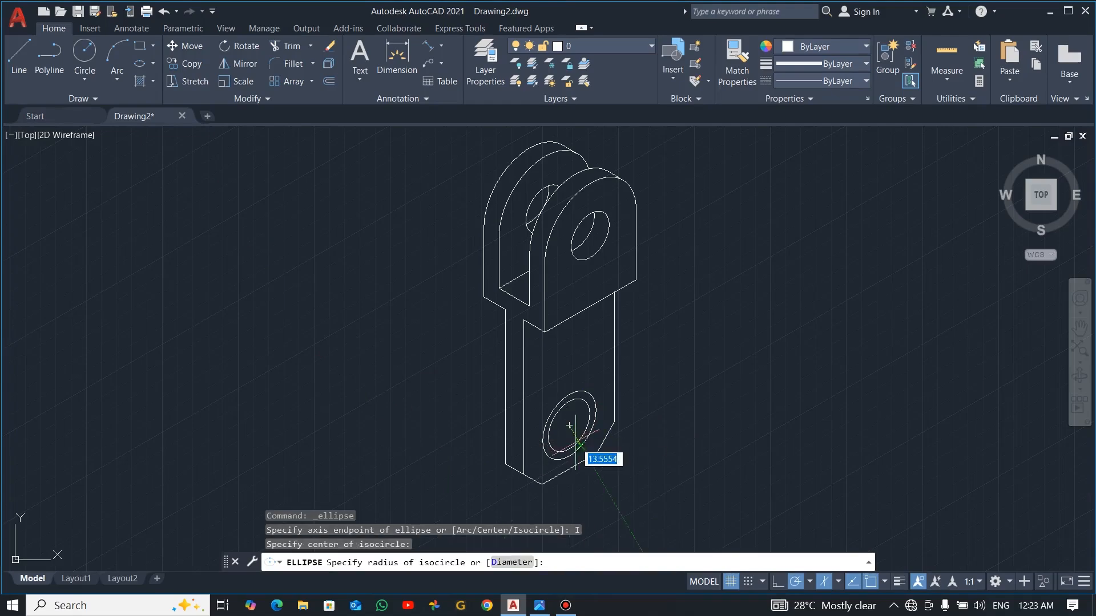
key("alt+Tab")
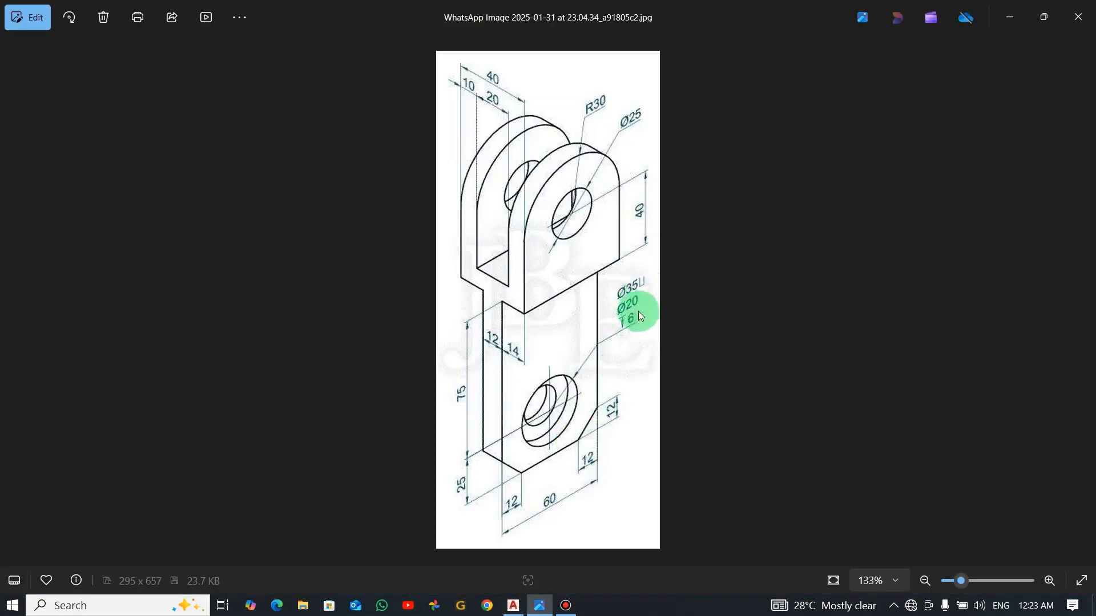
key("alt+Tab")
left_click(511, 564)
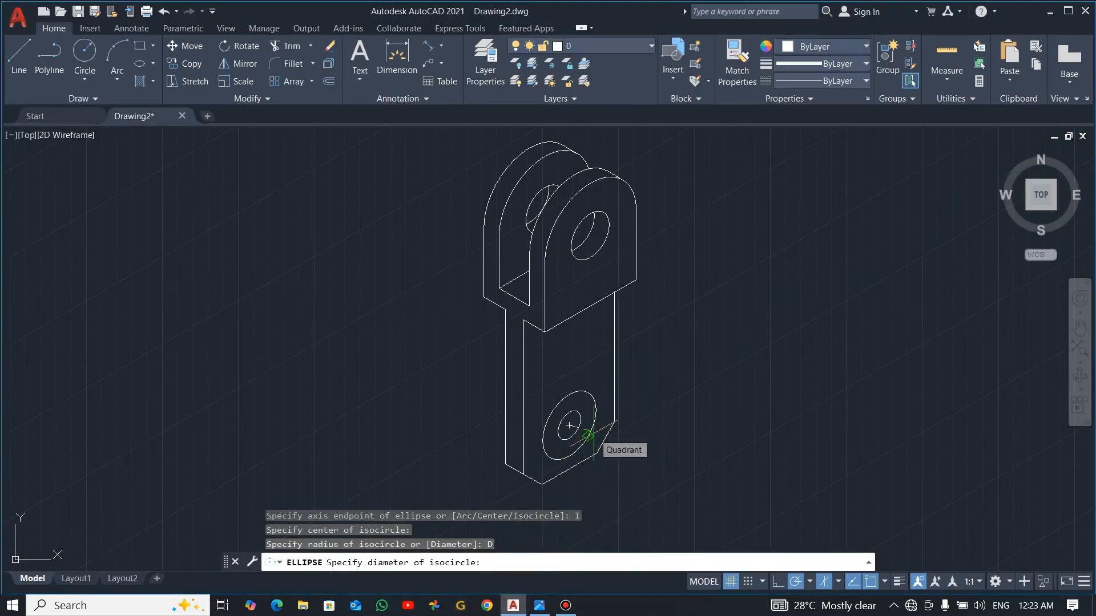
type("20")
key("Return")
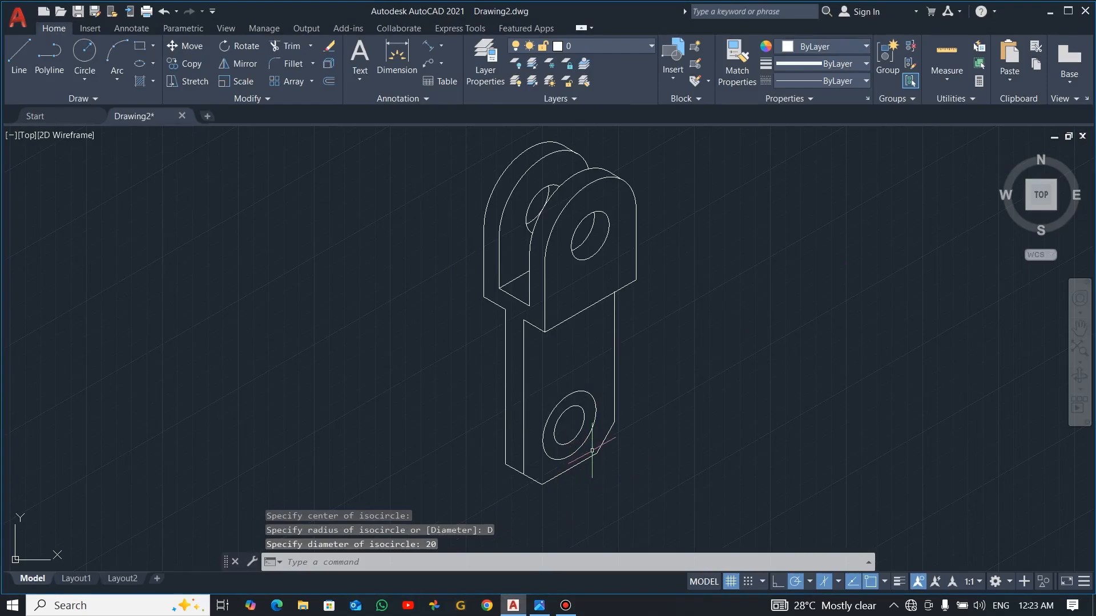
Compare the two plate circles with the counterbored hole in the reference image
scroll(562, 445, "up", 2)
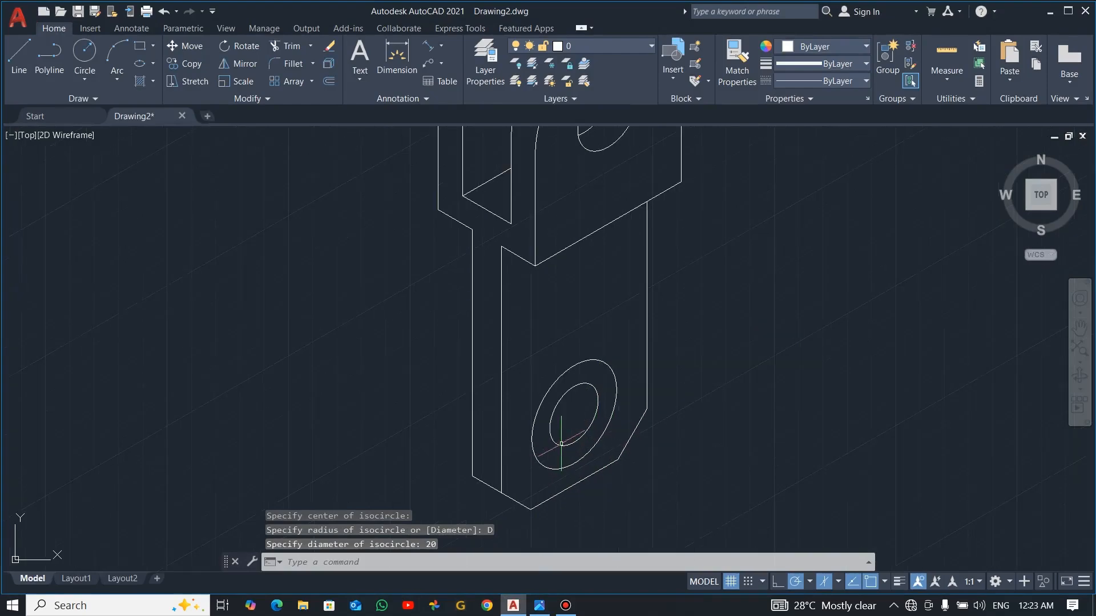
key("alt+Tab")
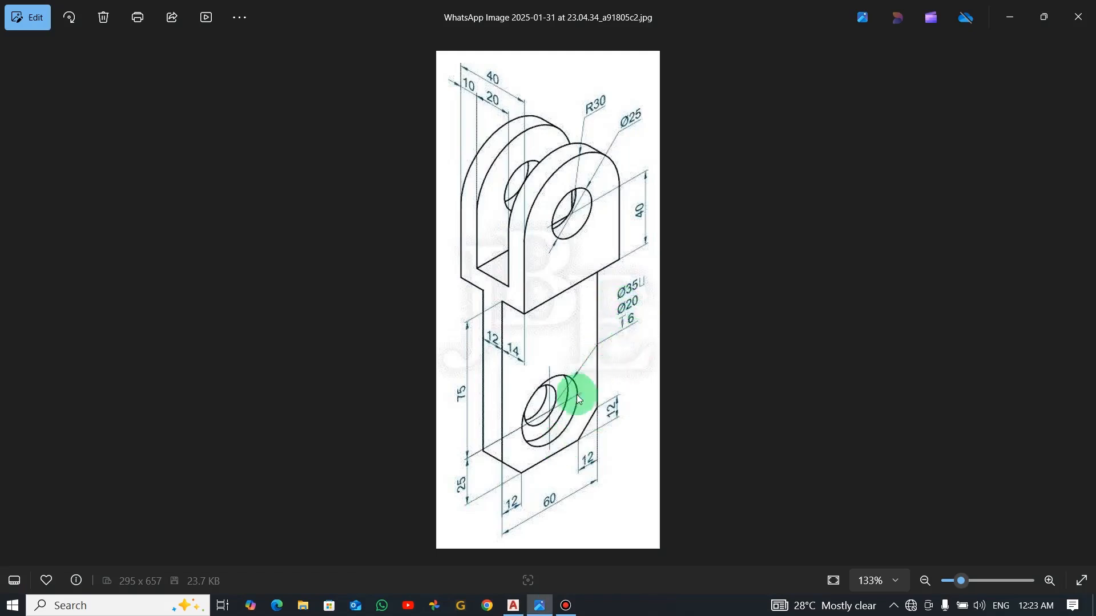
key("alt+Tab")
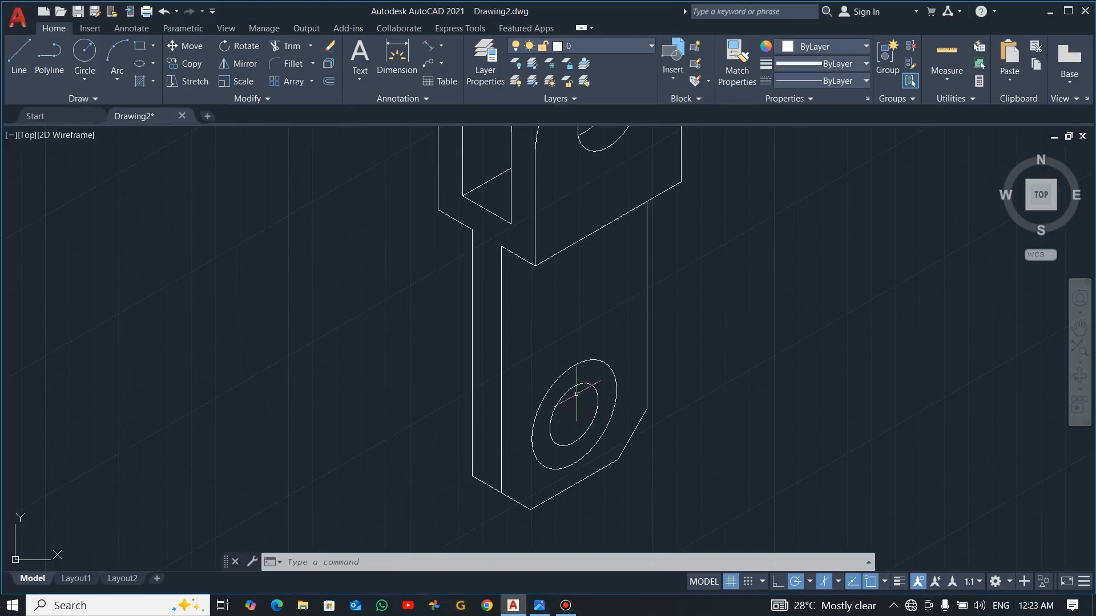
Copy the plate's 35 diameter isocircle 6 units back along the 150° direction for the counterbore depth
left_click(588, 359)
type("co")
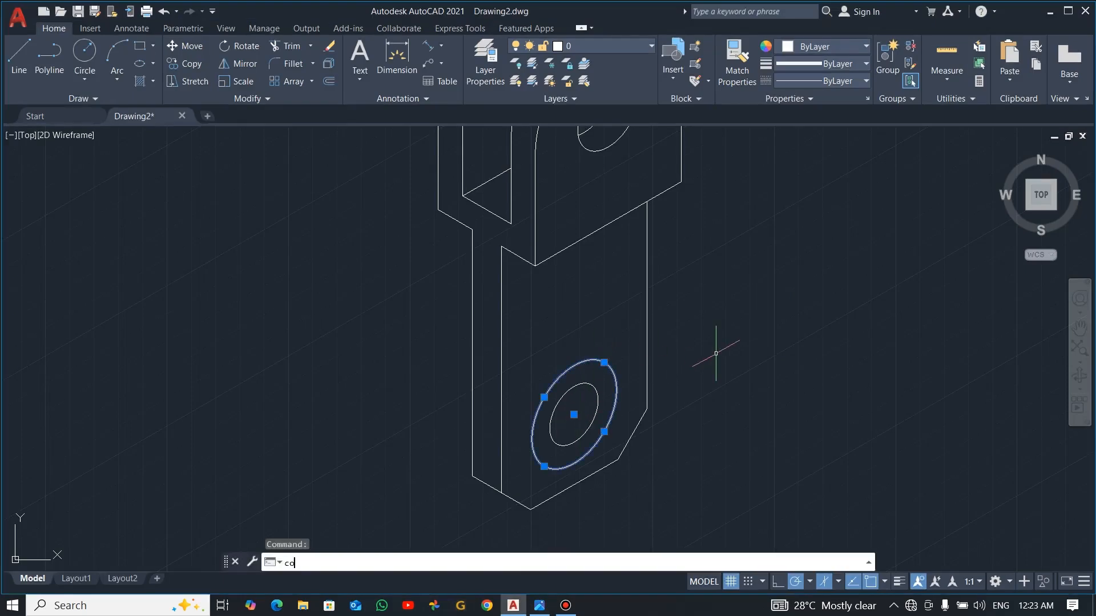
key("Return")
left_click(777, 426)
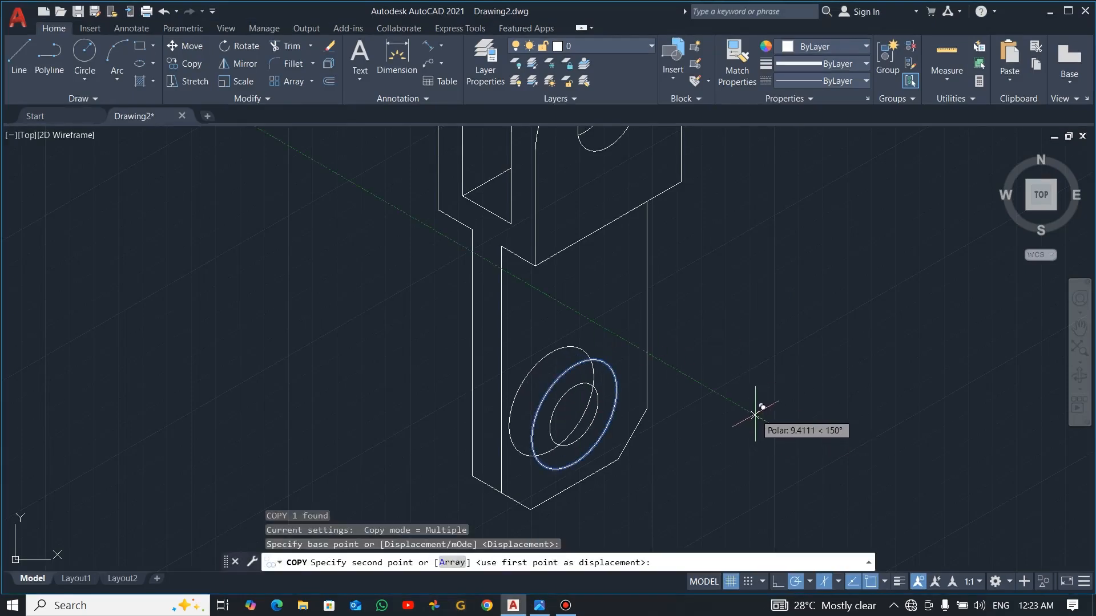
type("6")
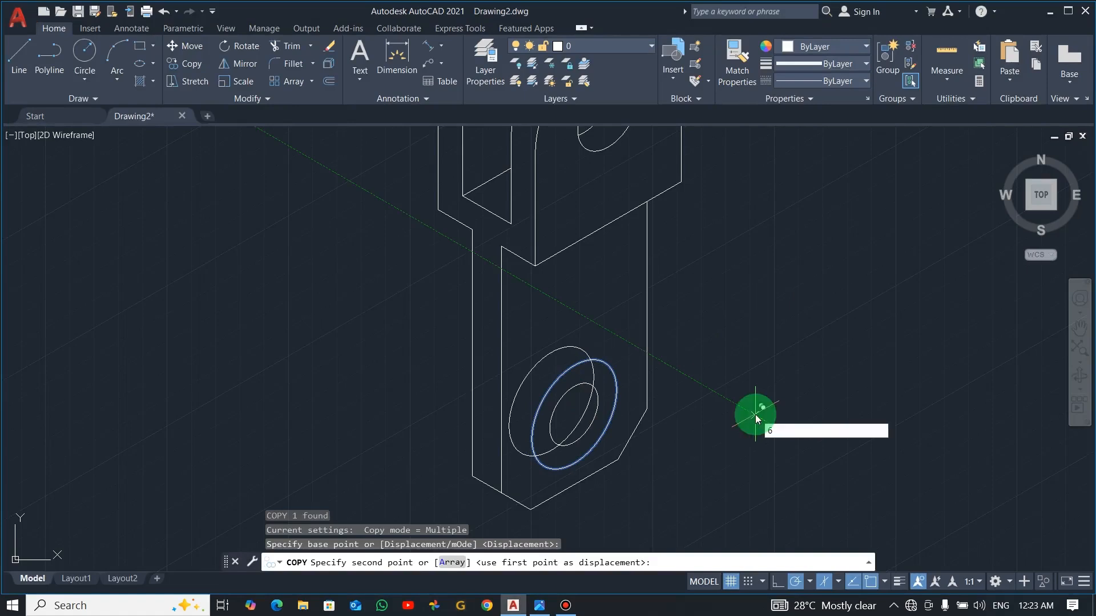
key("Return")
key("Escape")
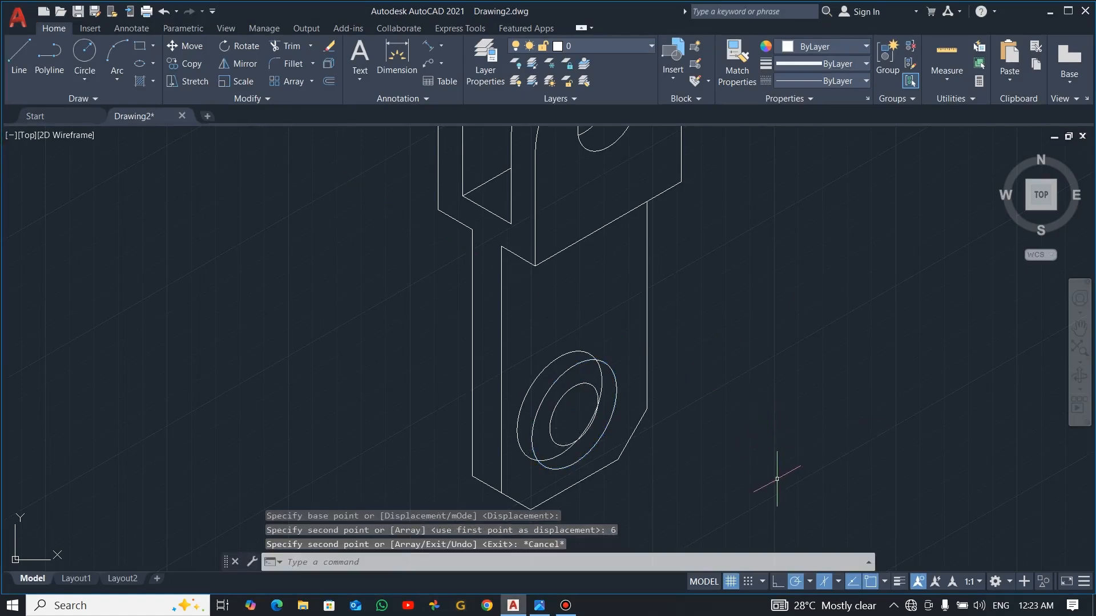
Trim the part of the copied 35 diameter circle that lies outside the original circle
type("tr")
key("Return")
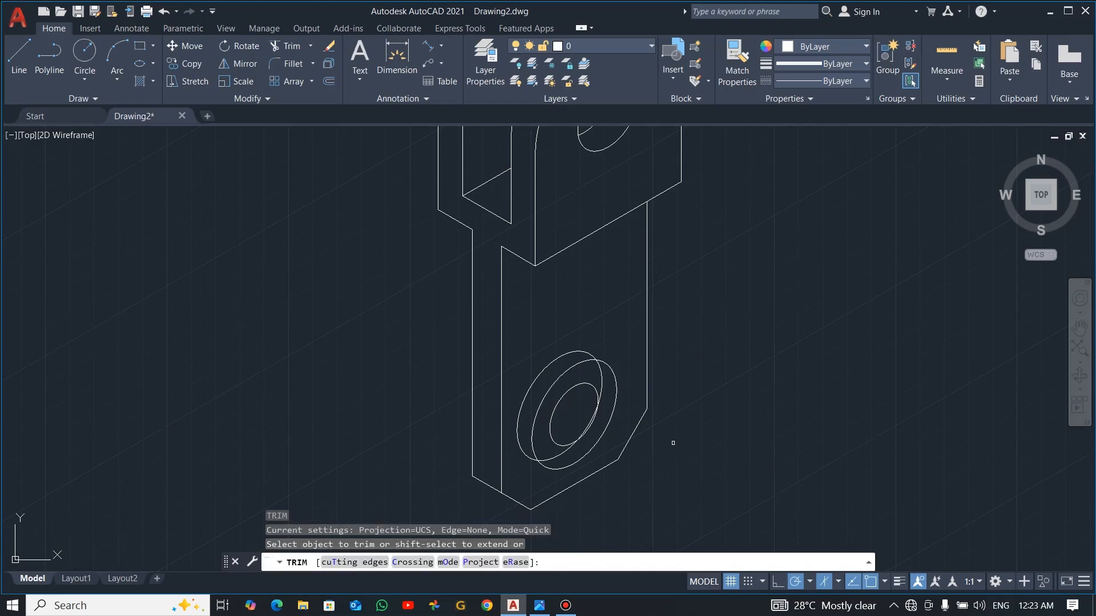
left_click(565, 352)
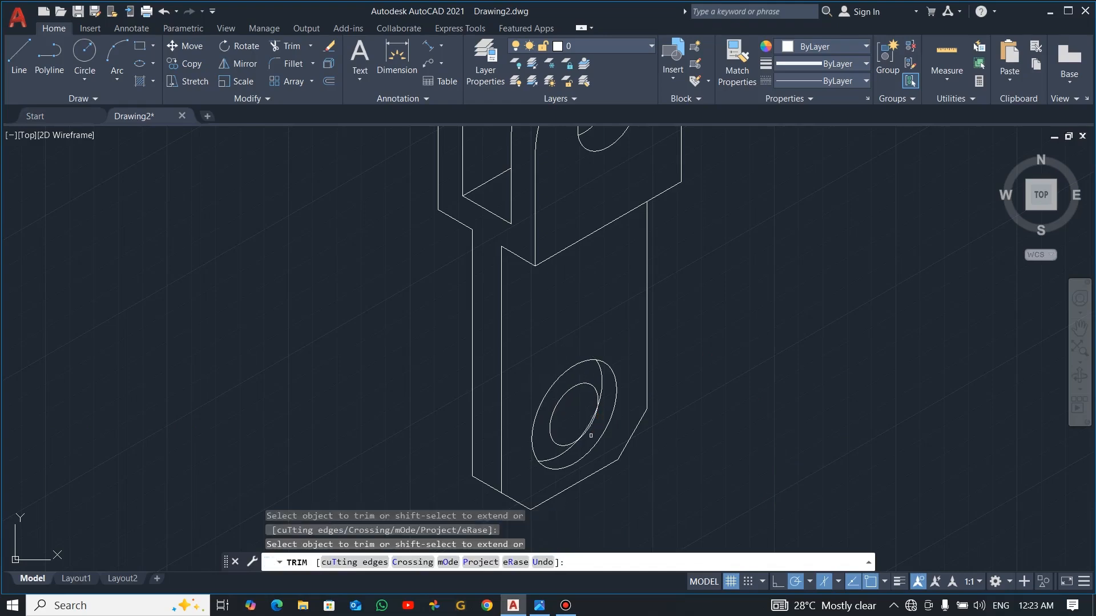
scroll(592, 422, "down", 2)
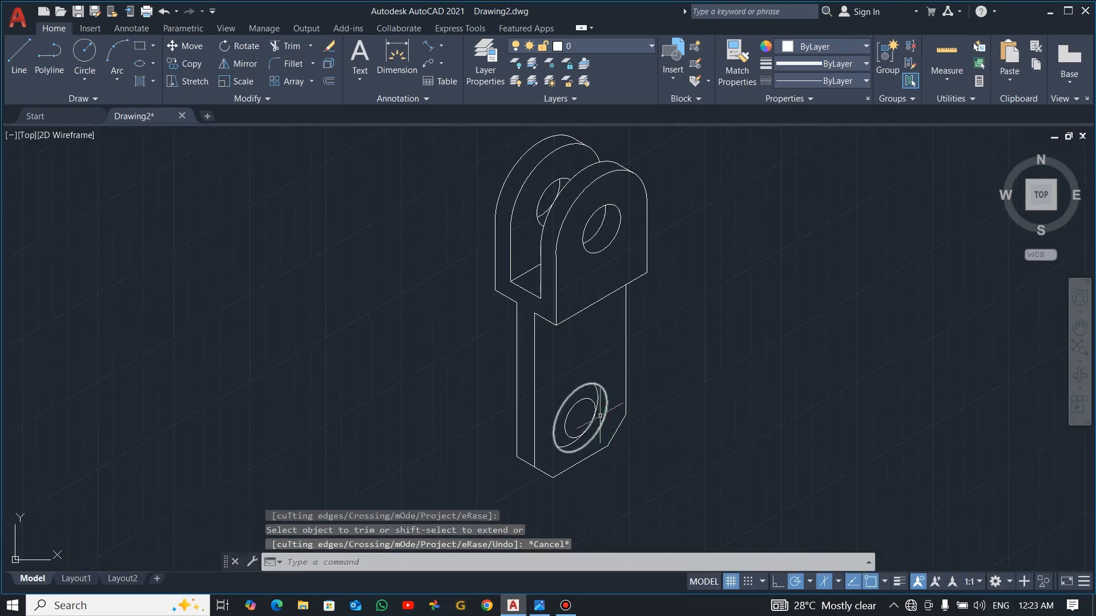
Check the counterbored hole in the reference image and copy the 20 diameter isocircle 6 units back along the 150° direction
key("alt+Tab")
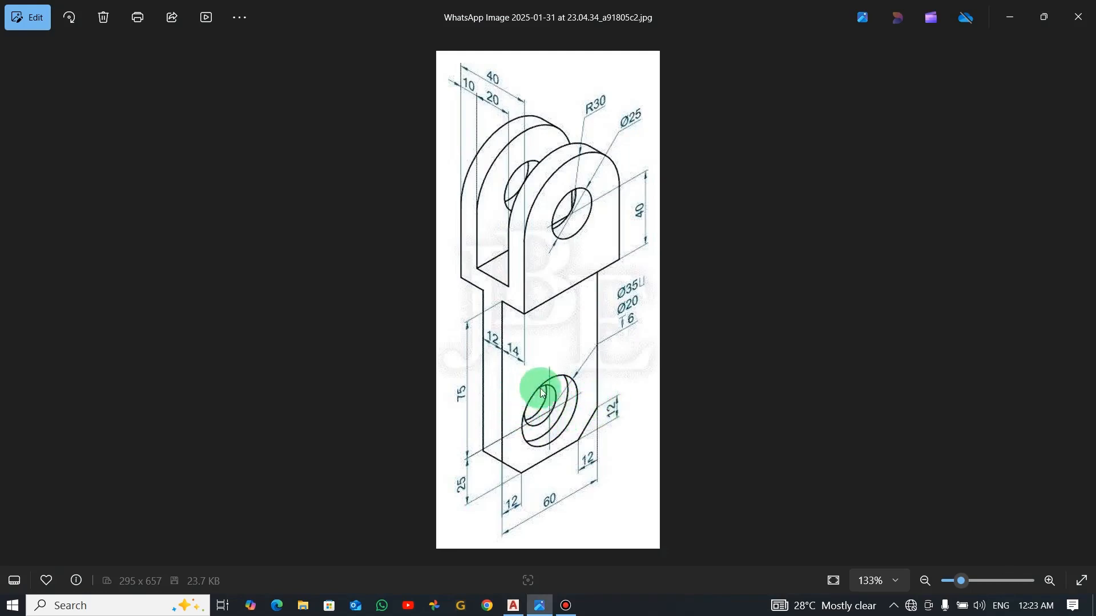
key("alt+Tab")
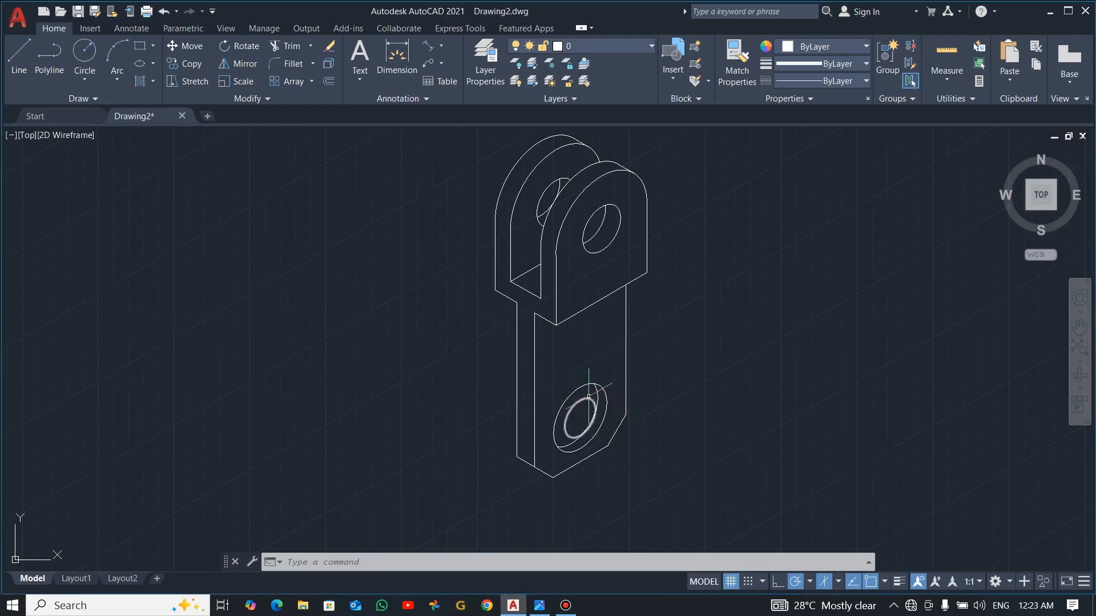
left_click(587, 395)
key("Escape")
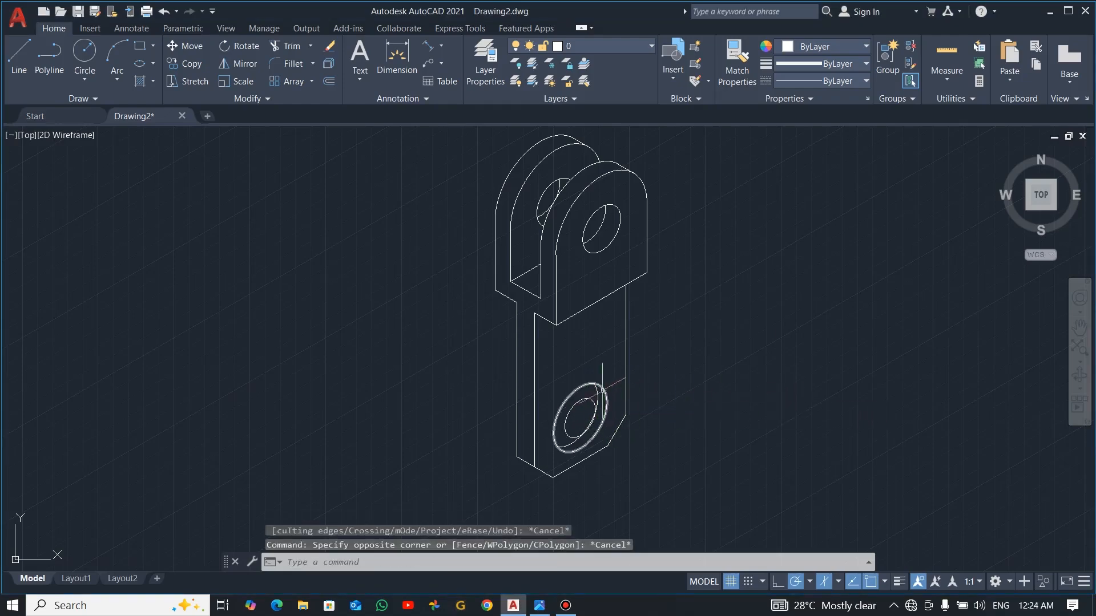
left_click(585, 396)
type("c")
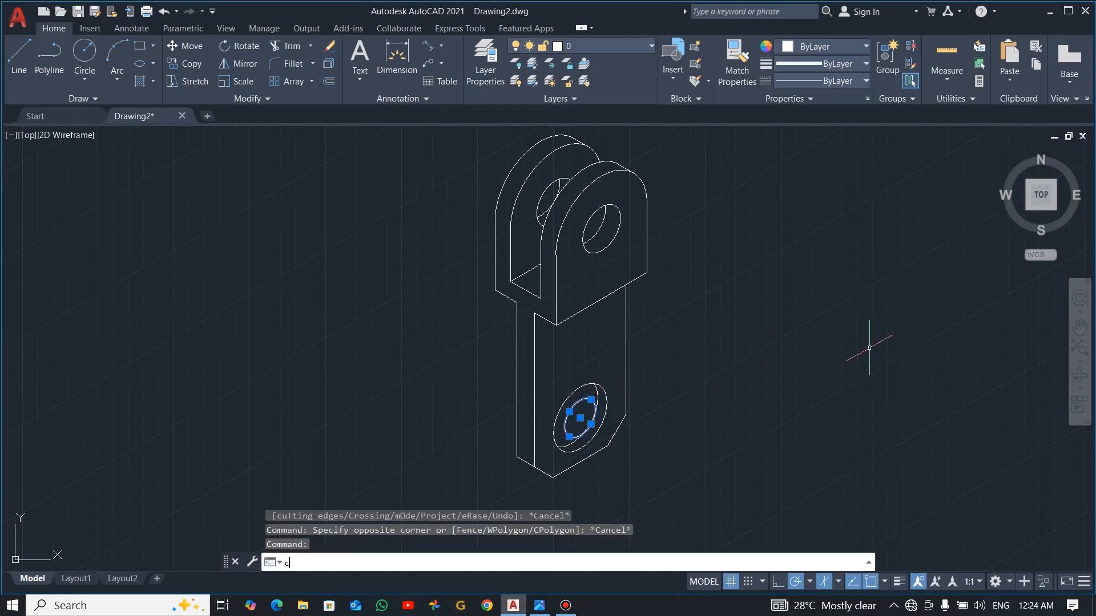
type("o")
key("Return")
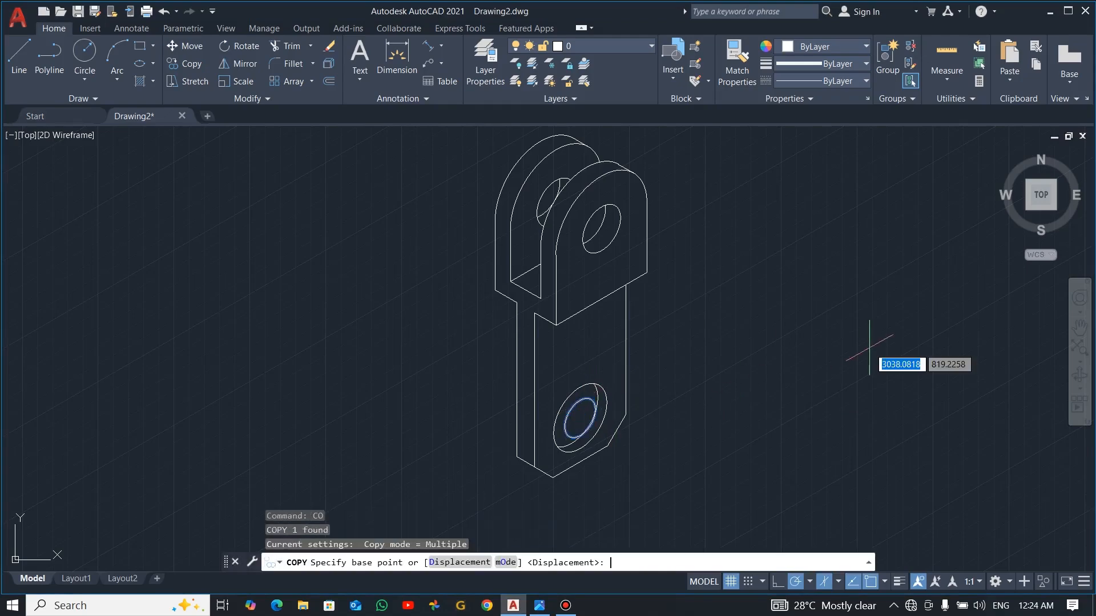
left_click(767, 409)
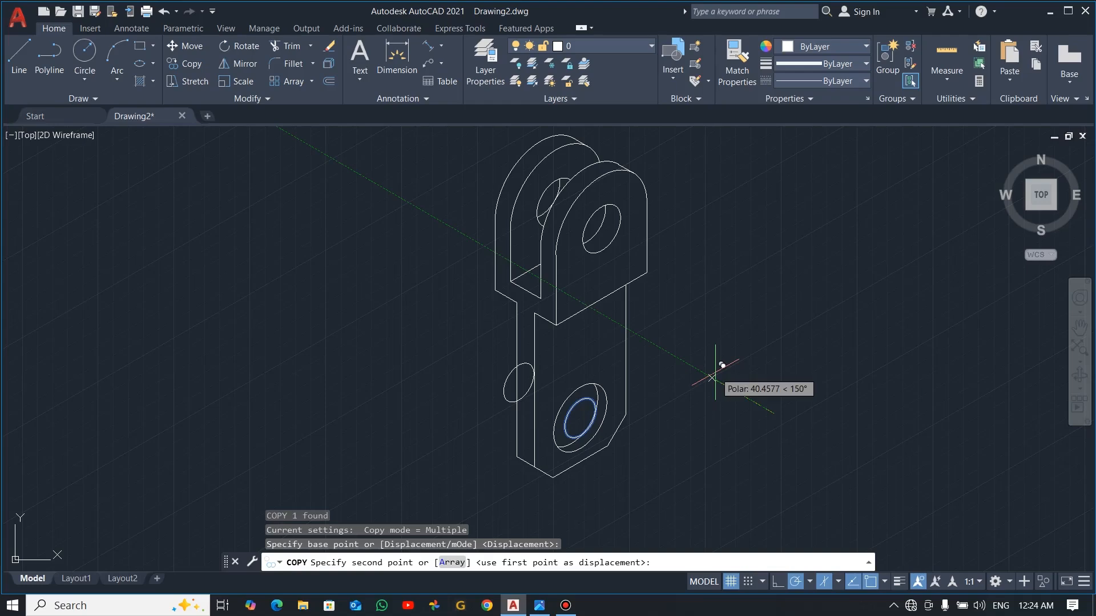
type("6")
key("Return")
key("Escape")
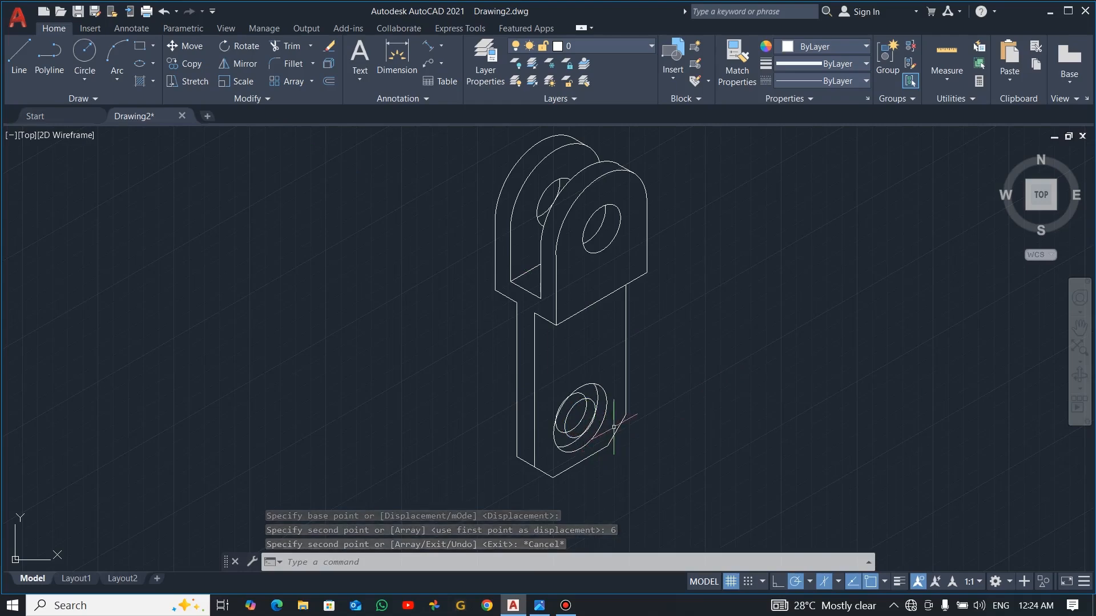
Trim away the original 20 diameter circle and the part of its copy outside the counterbore's front edge
type("tr")
key("Return")
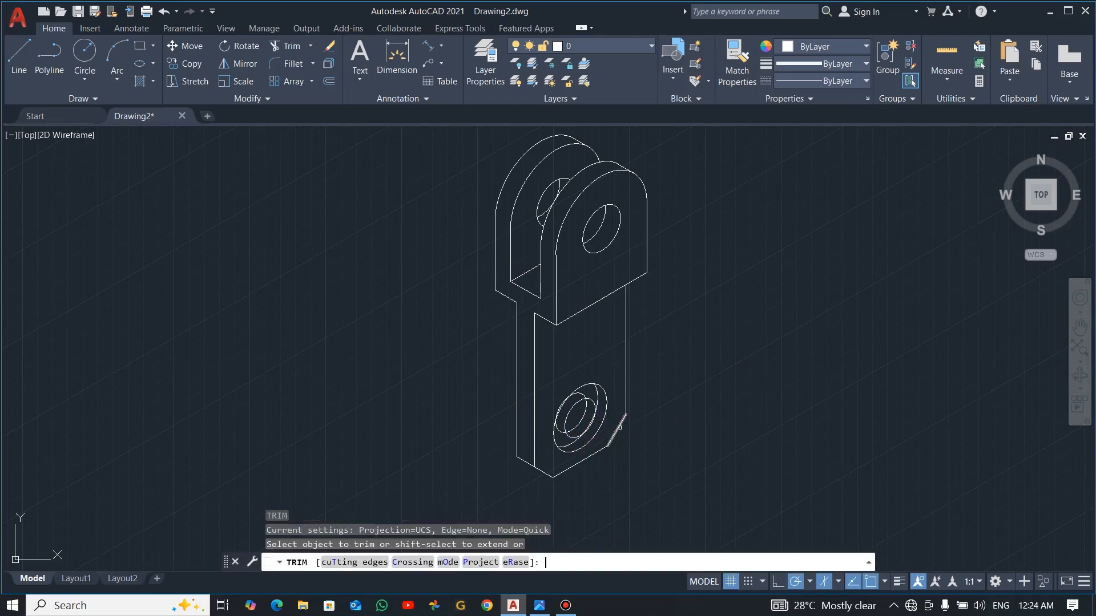
left_click(592, 403)
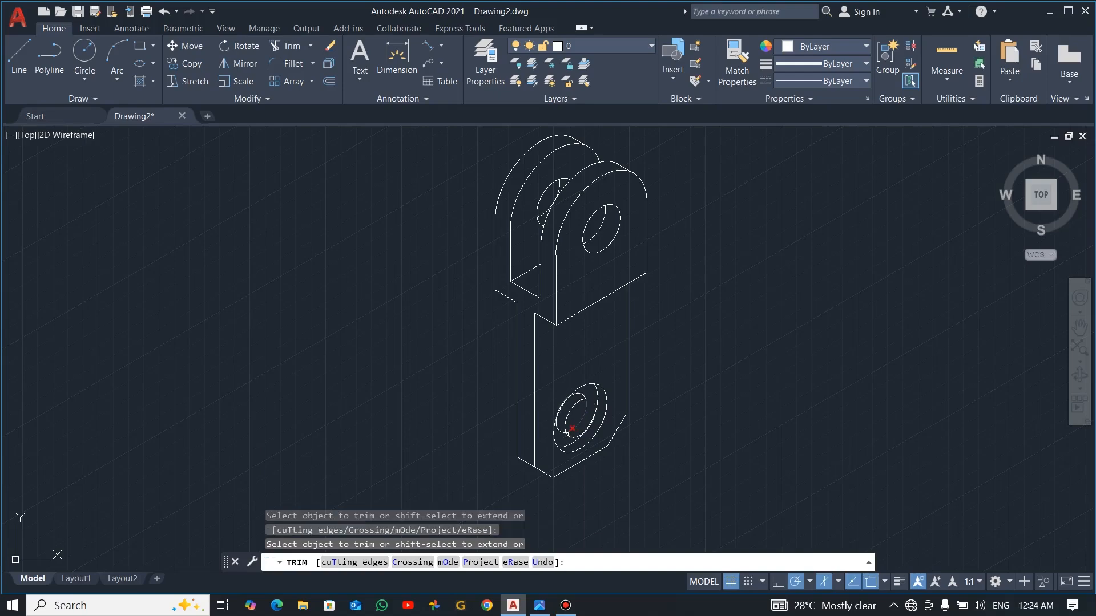
left_click(570, 436)
scroll(588, 425, "up", 6)
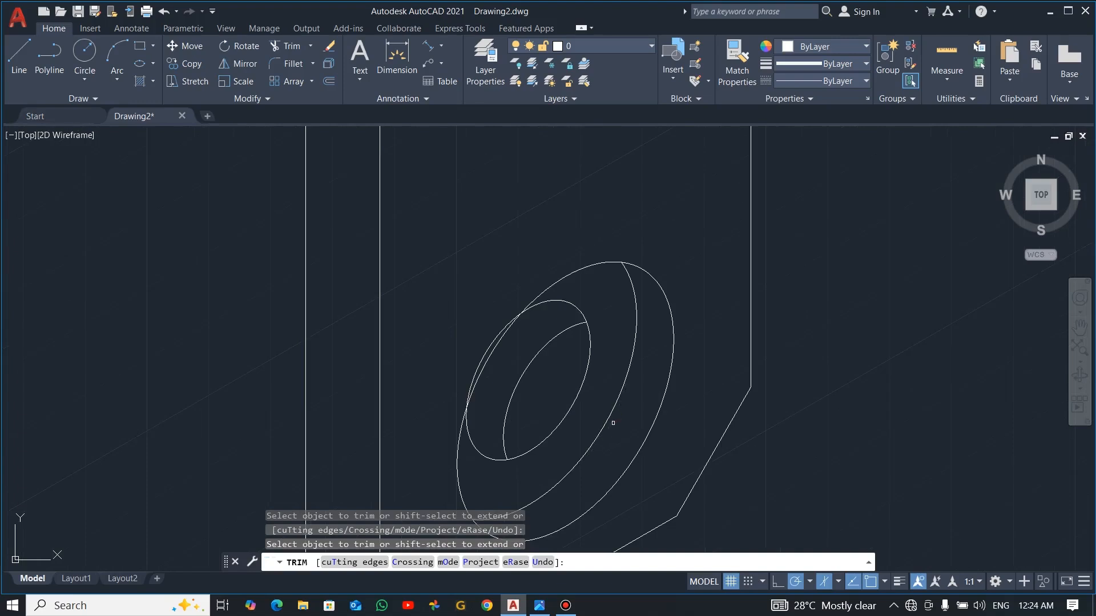
scroll(613, 423, "down", 4)
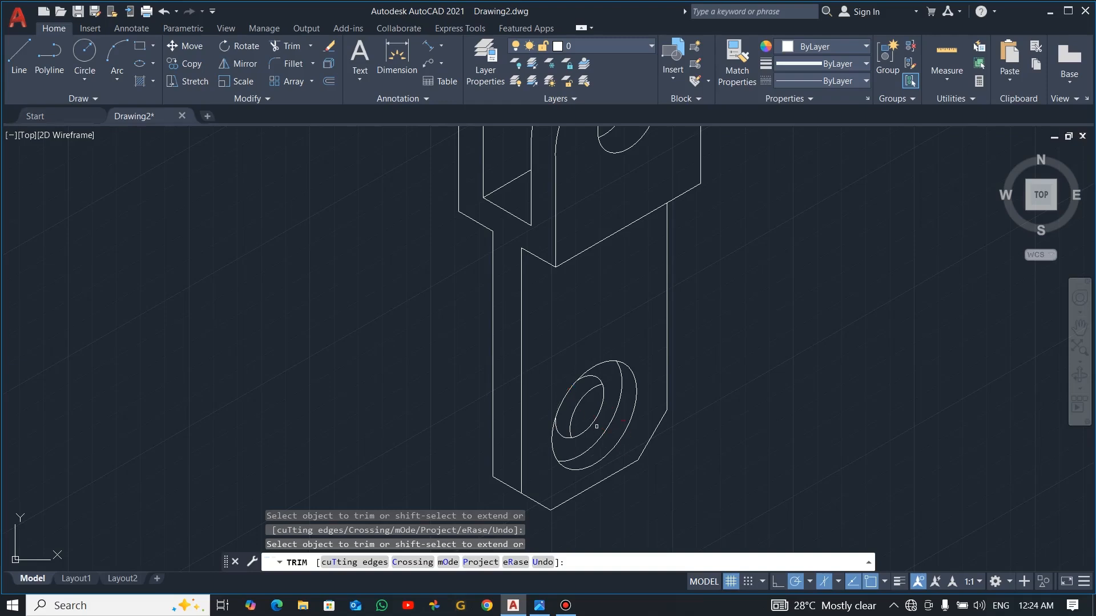
left_click(576, 420)
key("Escape")
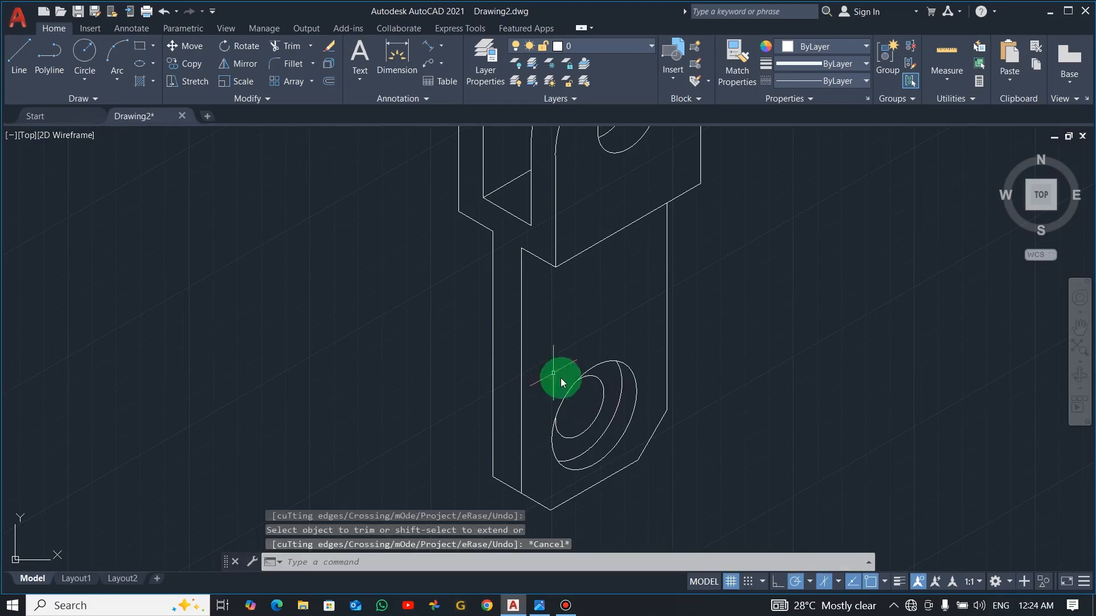
Check the reference image again and copy the trimmed 20 diameter arc another 6 units back along the 150° direction
key("alt+Tab")
key("alt+Tab")
left_click(602, 399)
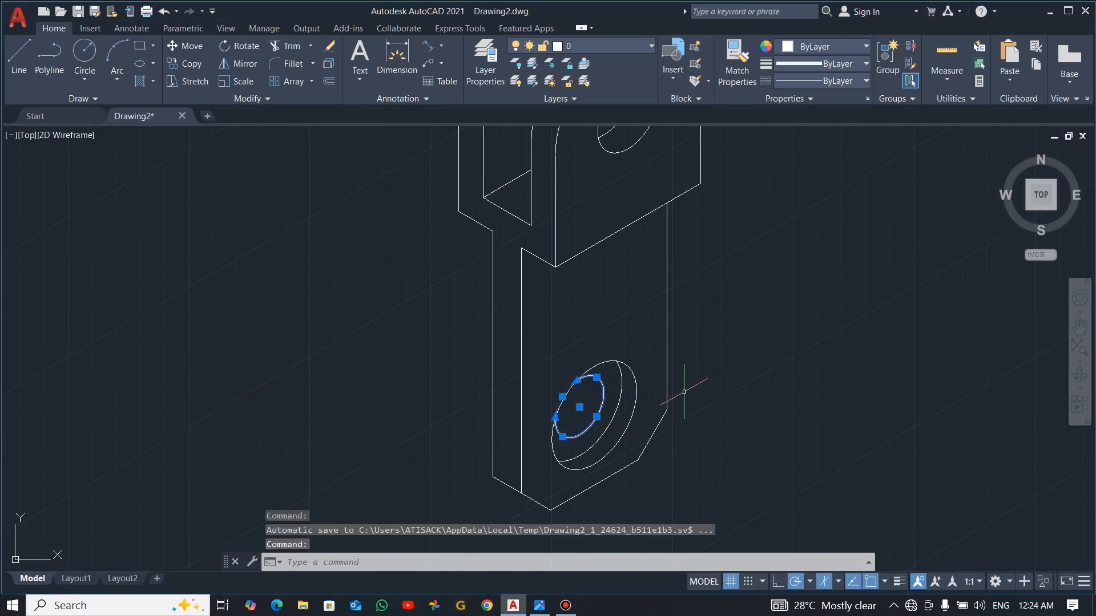
type("co")
key("Return")
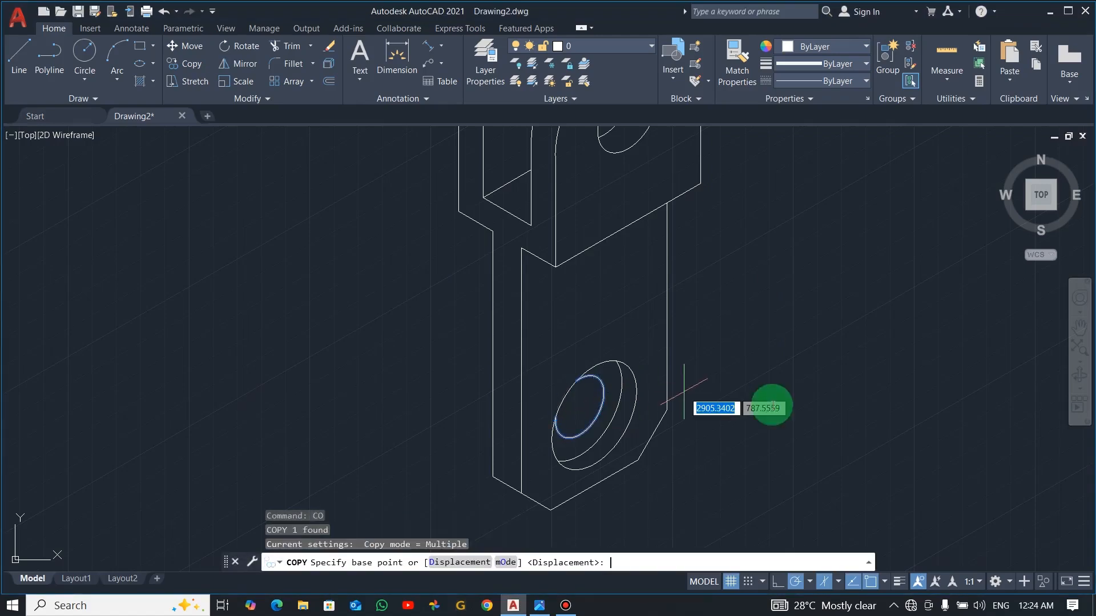
left_click(798, 448)
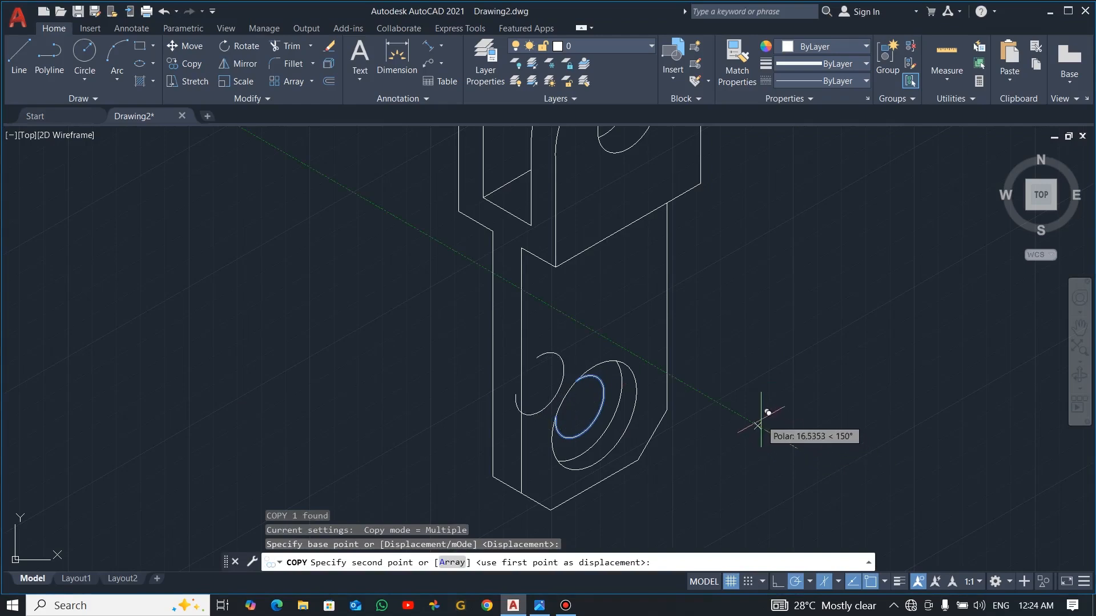
type("6")
key("Return")
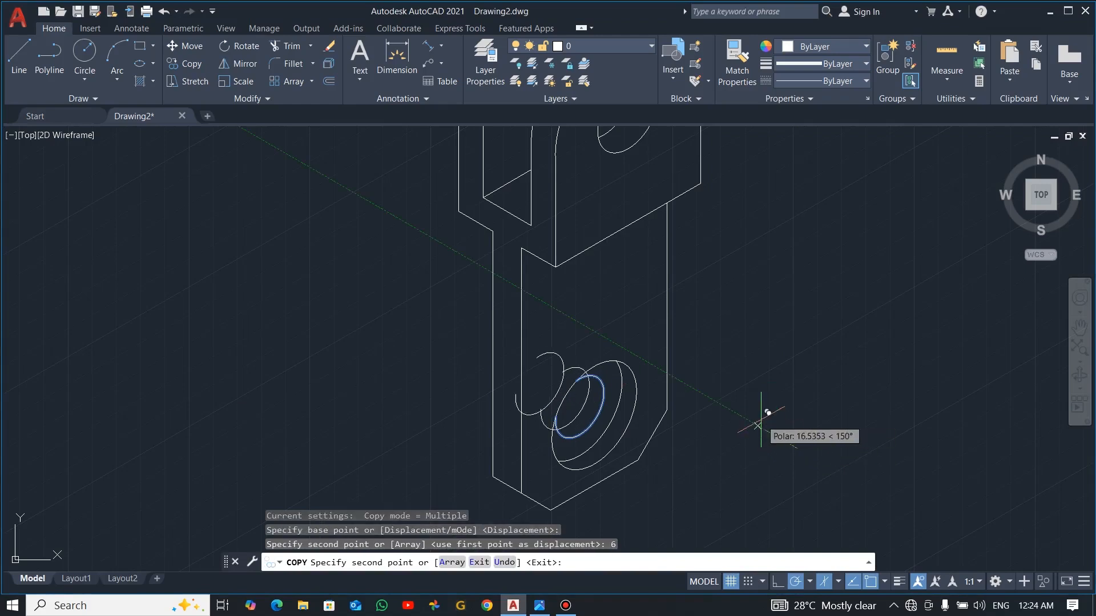
key("Escape")
Trim the ends of the newly copied arc that extend beyond the 20 diameter hole's visible outline
type("tr")
key("Return")
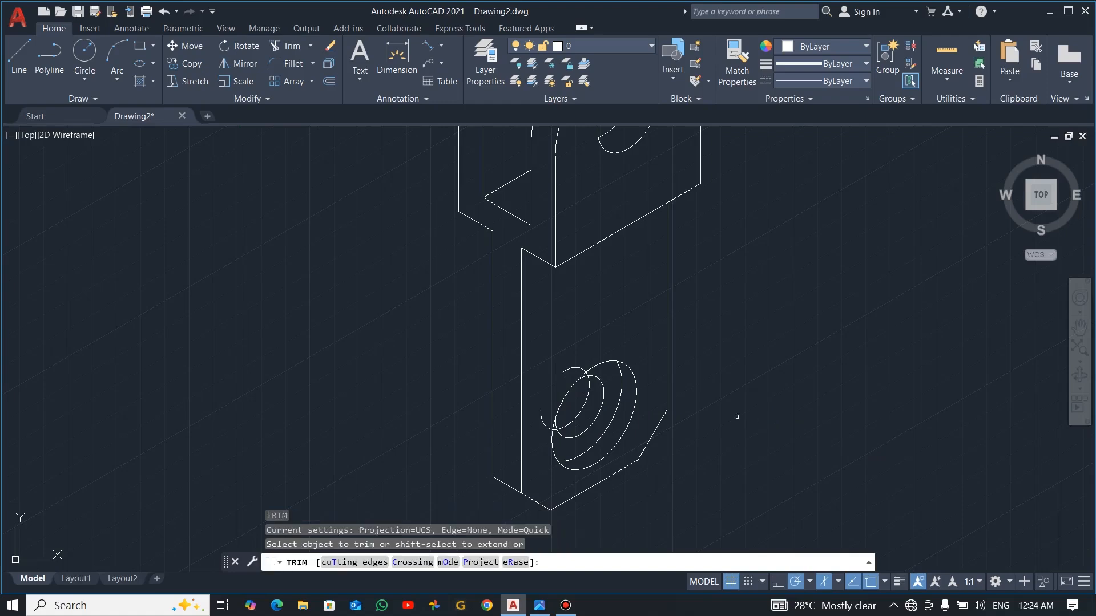
left_click(575, 368)
left_click(584, 369)
scroll(585, 369, "up", 6)
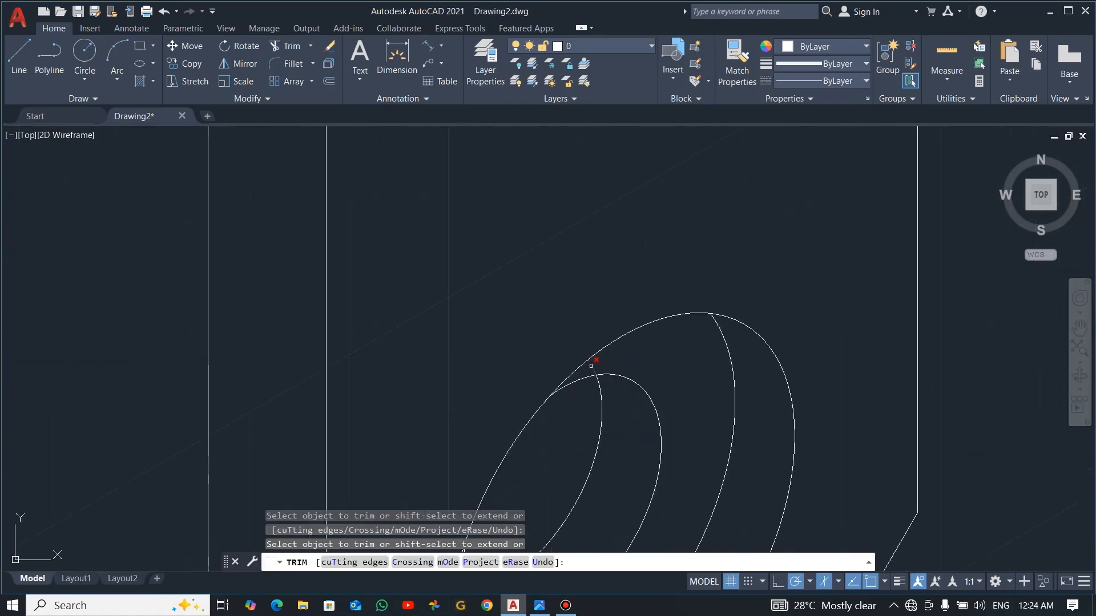
scroll(591, 366, "down", 5)
scroll(587, 410, "up", 5)
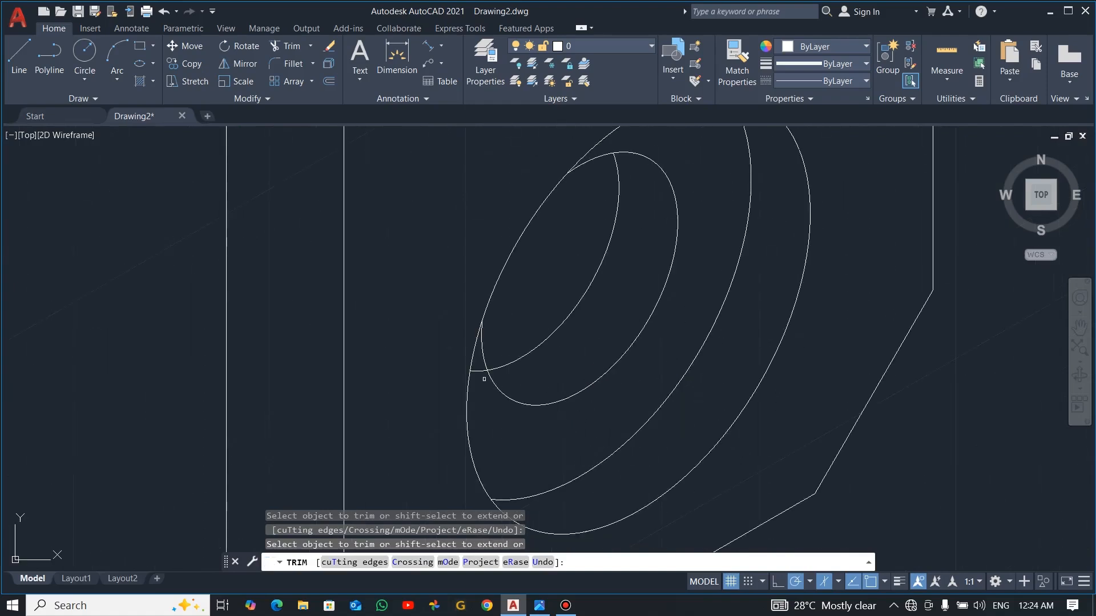
scroll(559, 371, "down", 4)
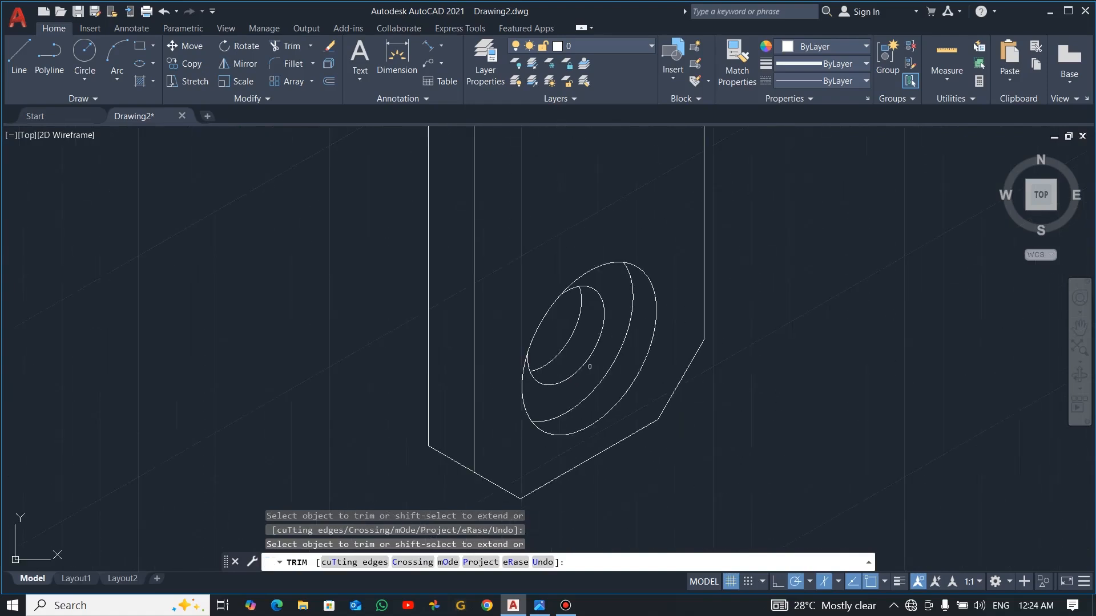
scroll(583, 369, "down", 3)
key("Escape")
Turn on the lineweight display for the finished bracket drawing
scroll(599, 237, "down", 2)
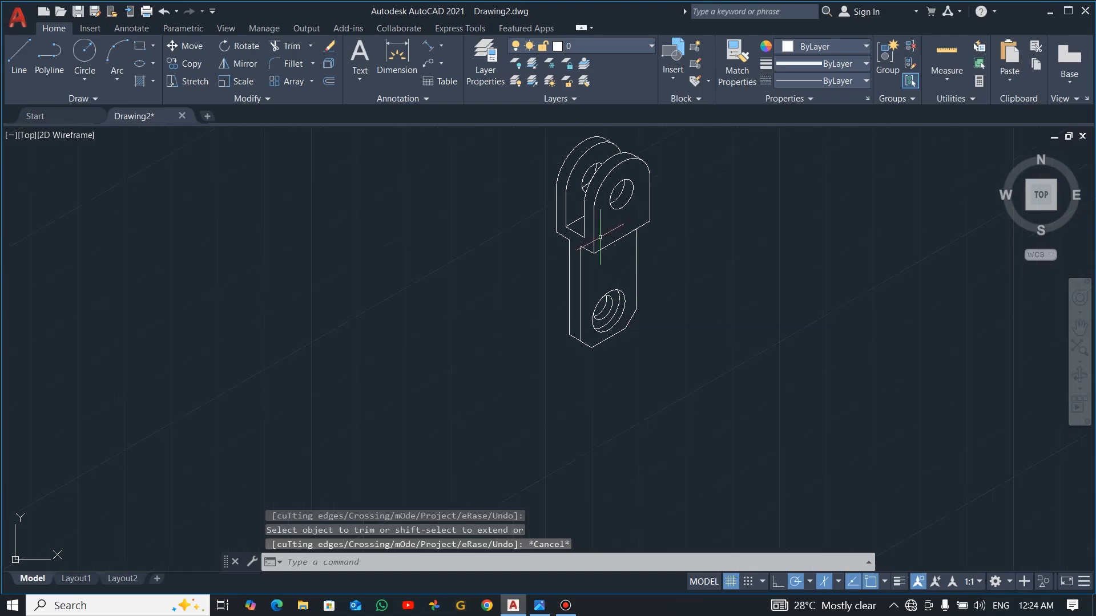
middle_click_drag(653, 193, 662, 279)
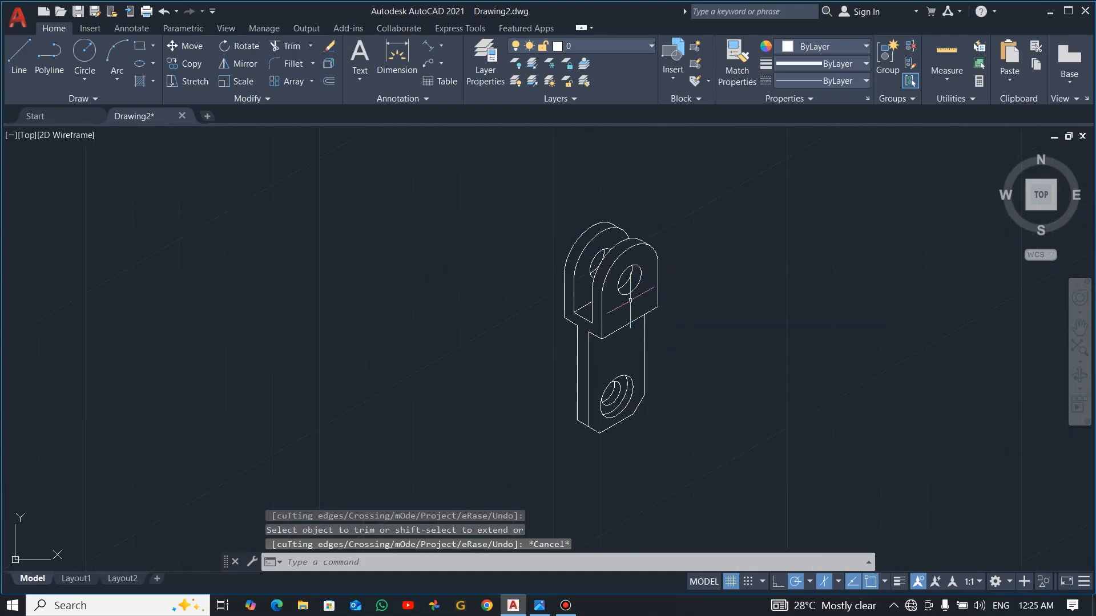
scroll(630, 300, "up", 2)
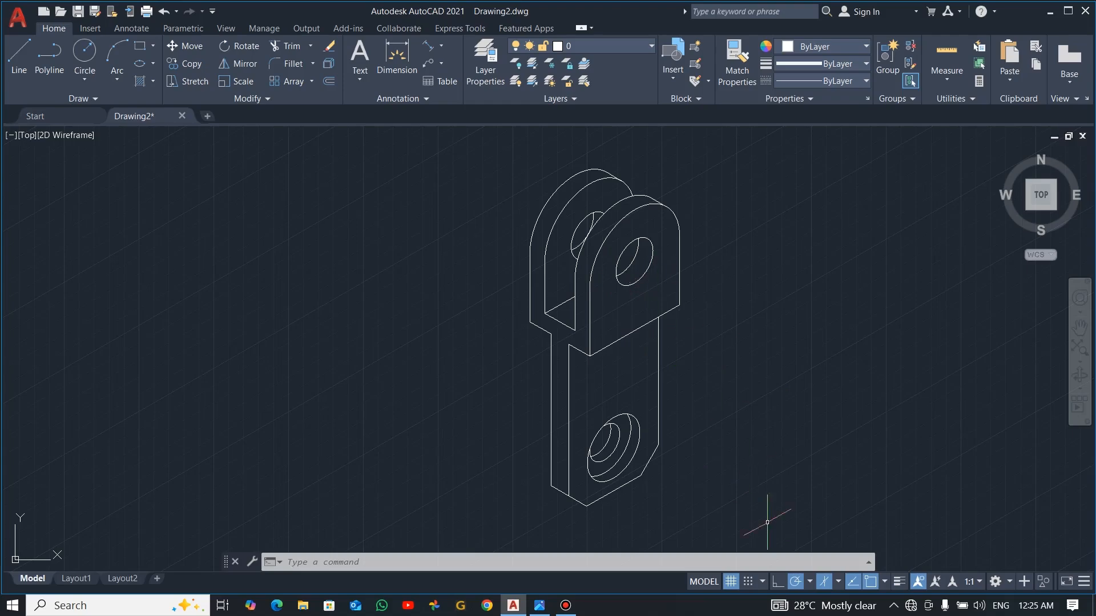
left_click(904, 582)
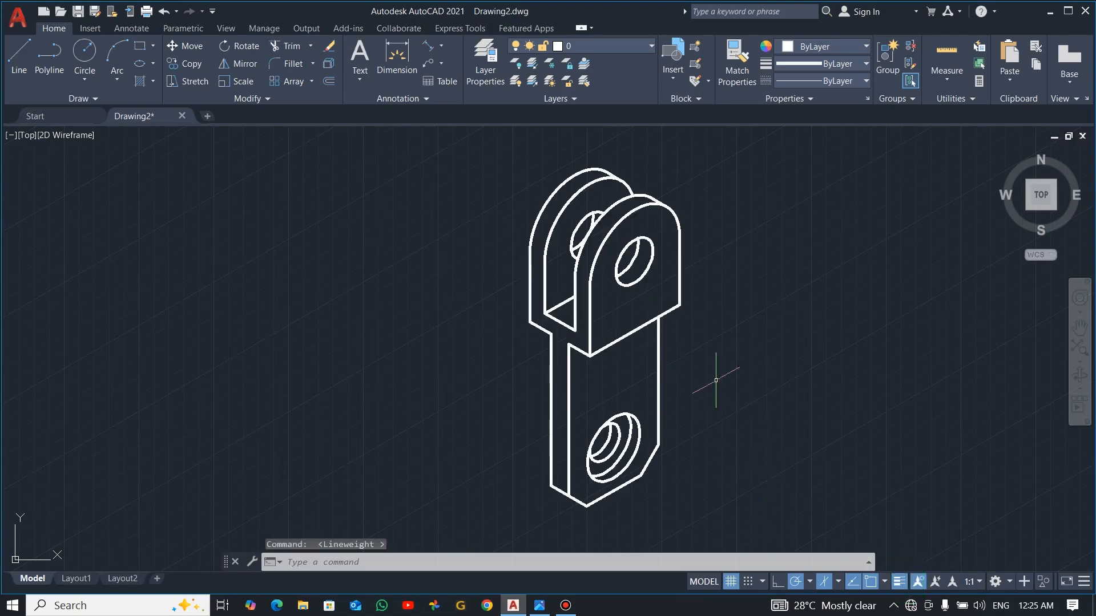
Create a new layer named DIM and set its color to index 20
left_click(487, 70)
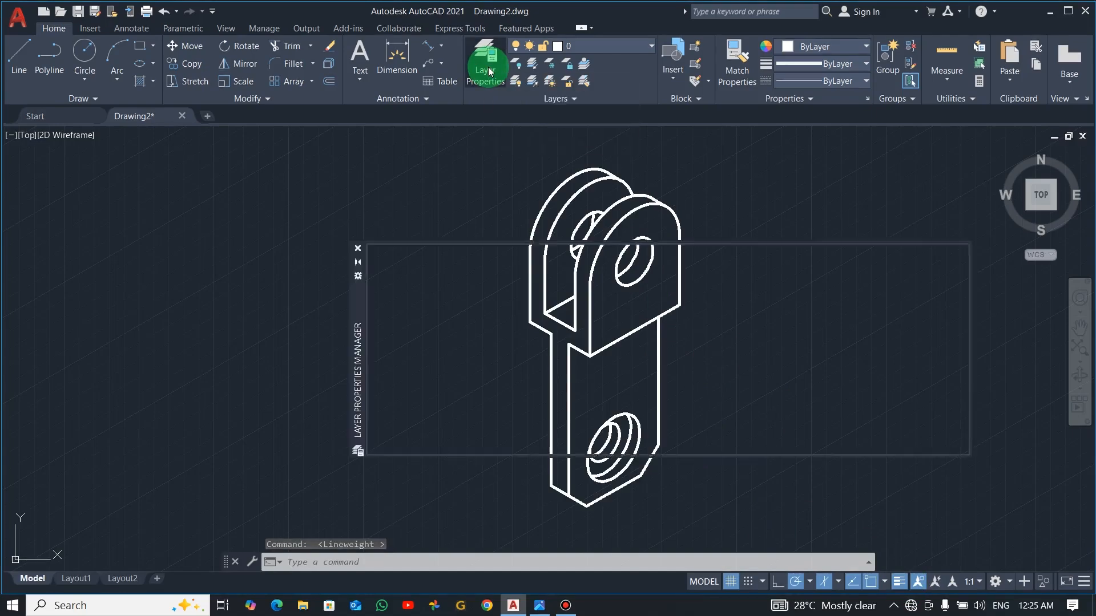
left_click(489, 70)
left_click(447, 272)
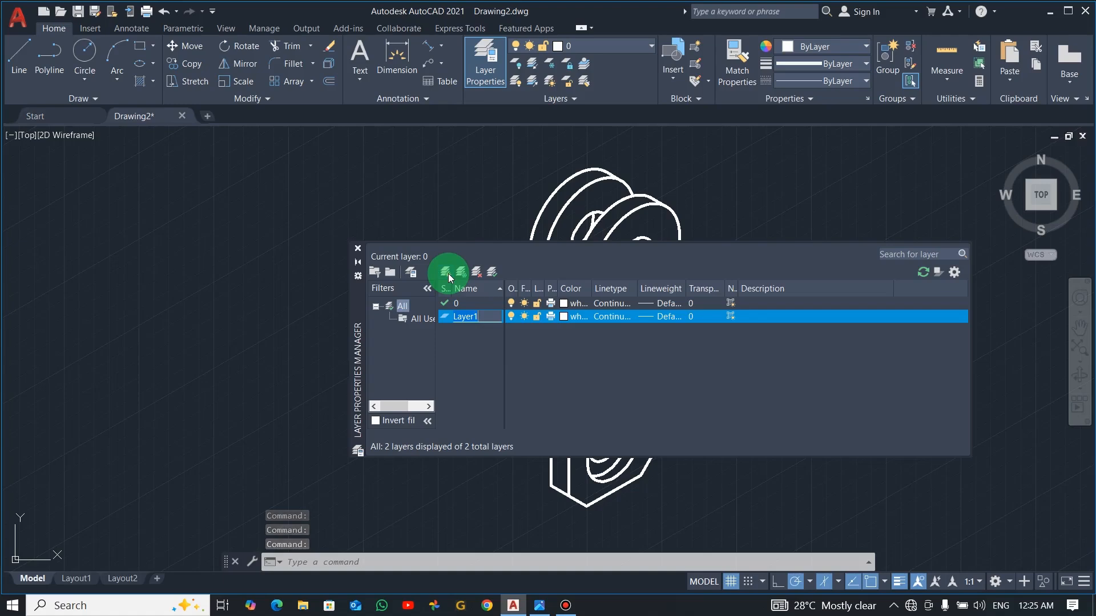
type("DIM")
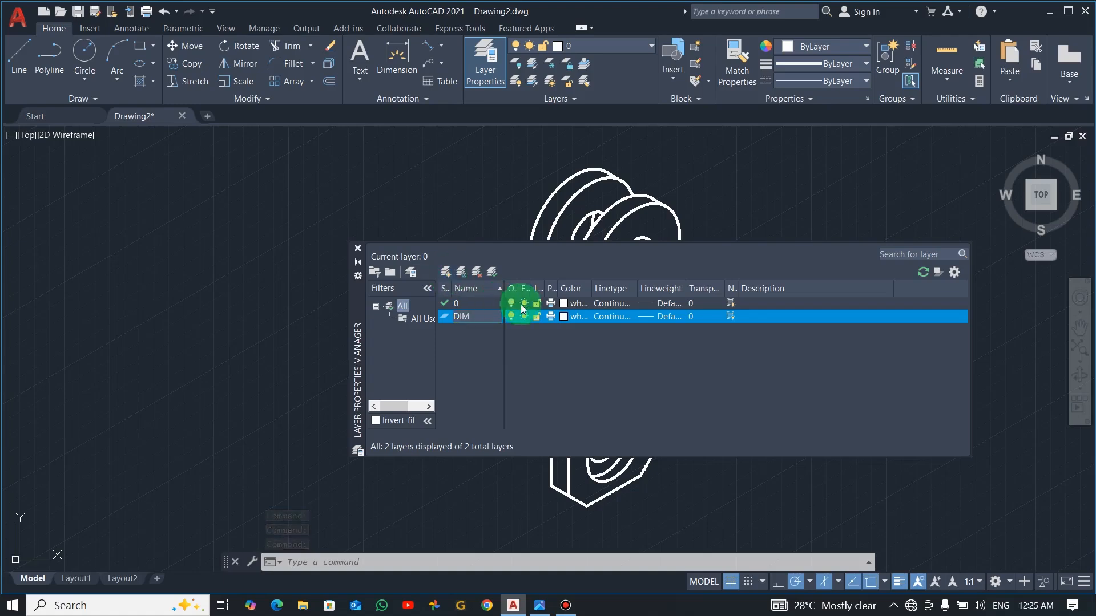
left_click(564, 318)
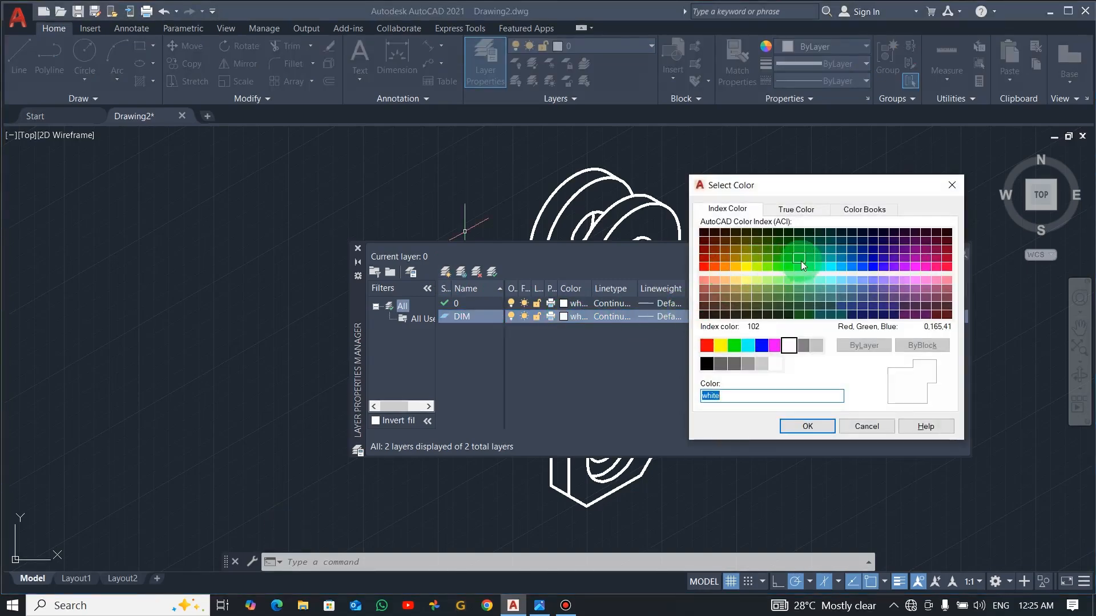
left_click(715, 269)
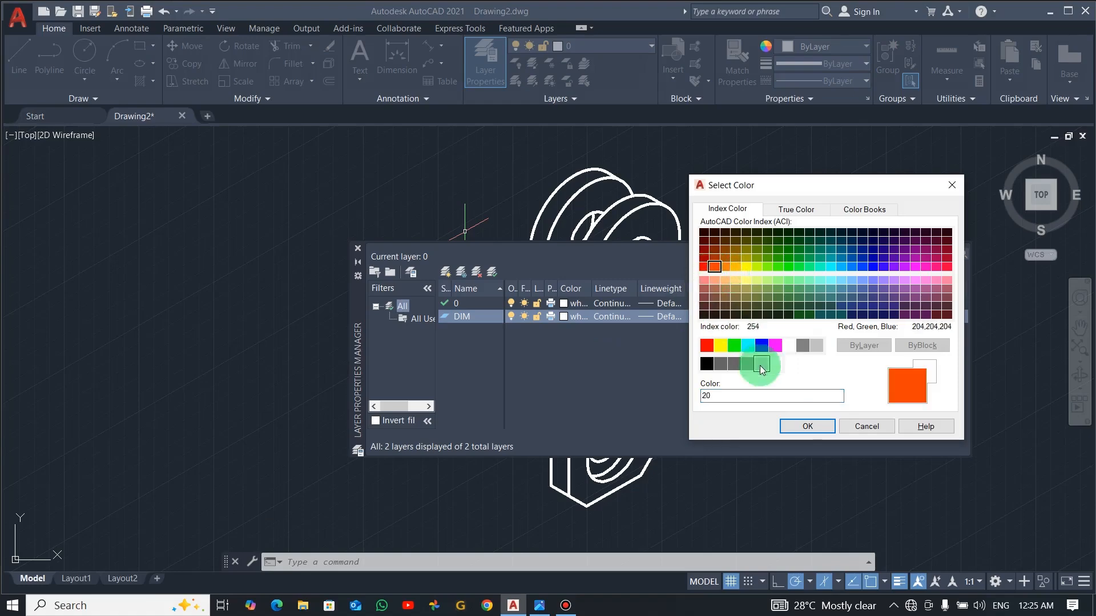
left_click(799, 426)
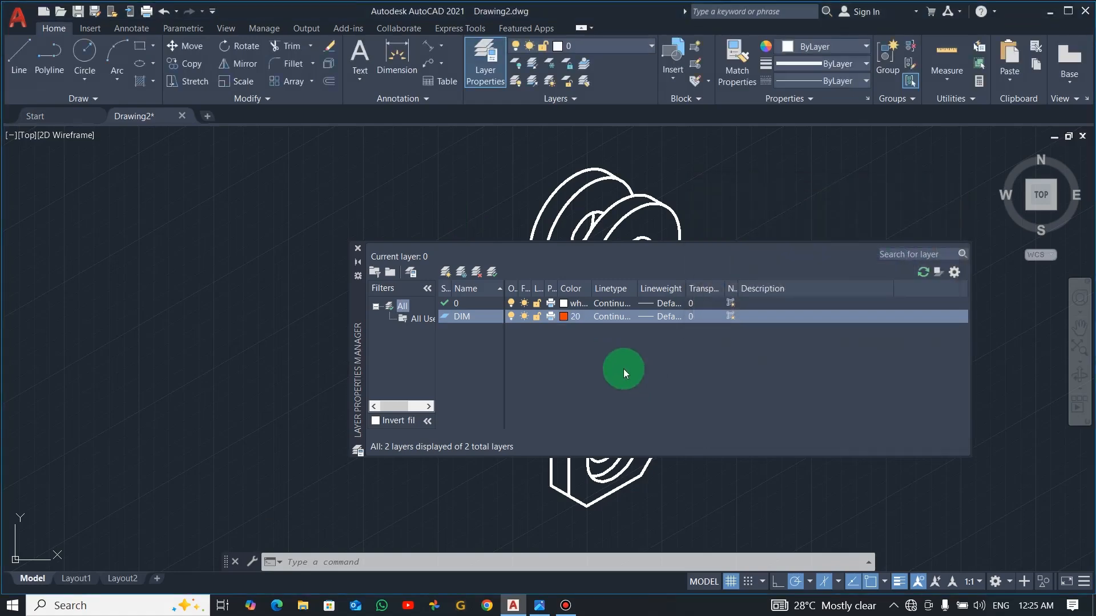
Set the DIM layer's lineweight to 0.25 mm and close the layer manager
left_click(650, 319)
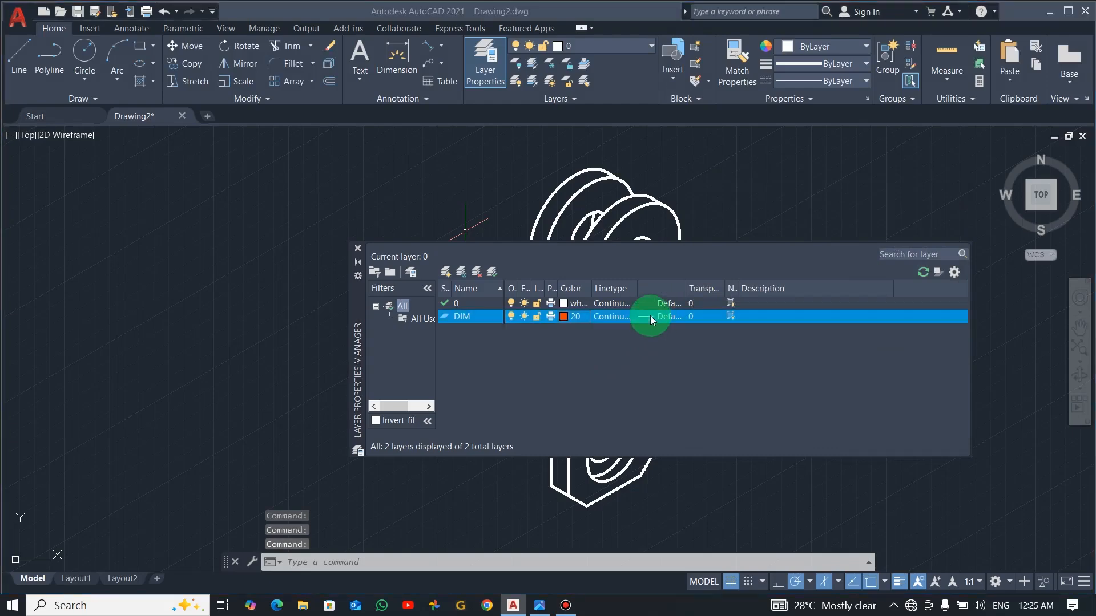
scroll(538, 276, "down", 2)
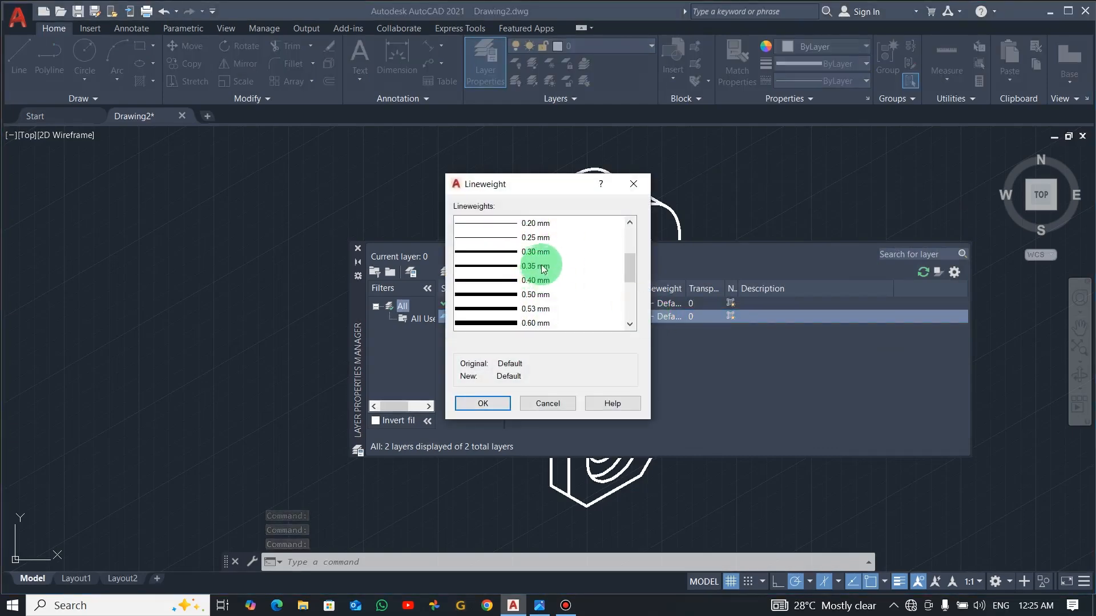
left_click(534, 237)
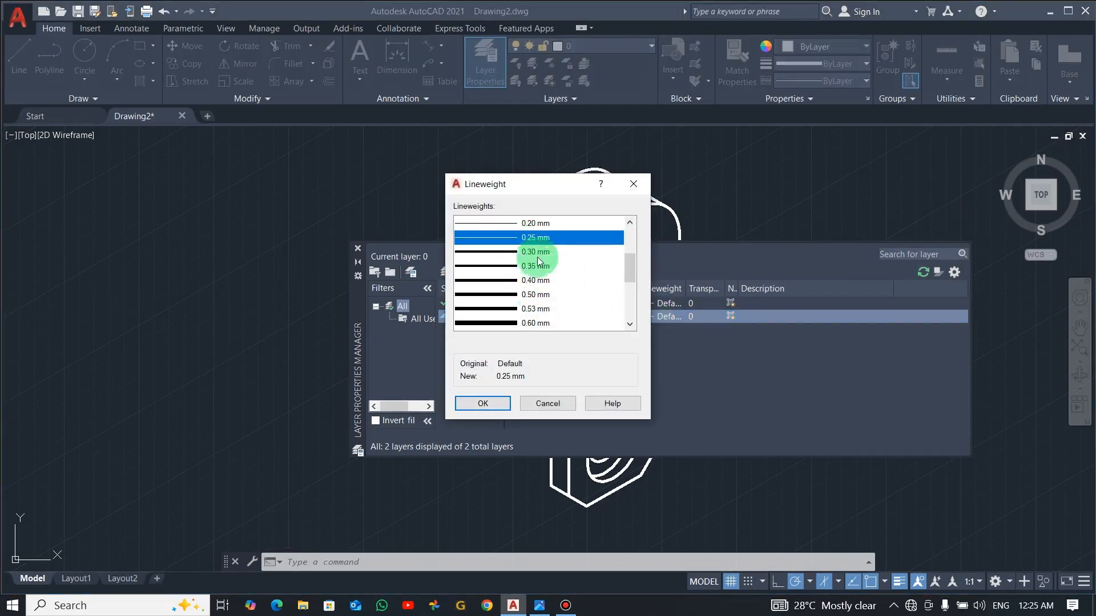
left_click(493, 403)
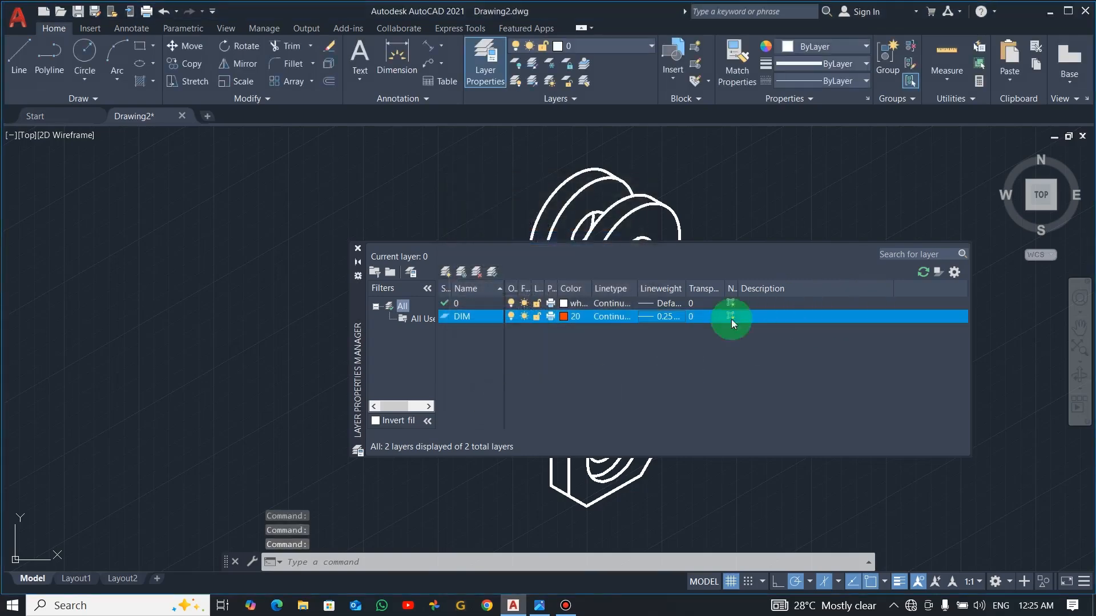
left_click(358, 248)
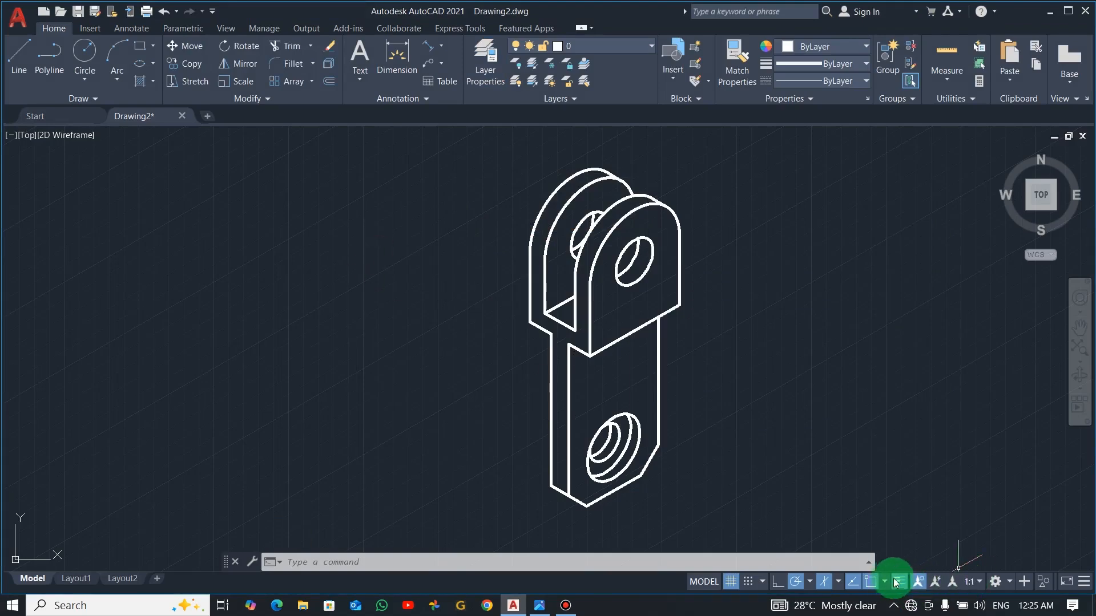
Set the drawing's default lineweight to 0.35 mm in the lineweight settings
left_click(919, 561)
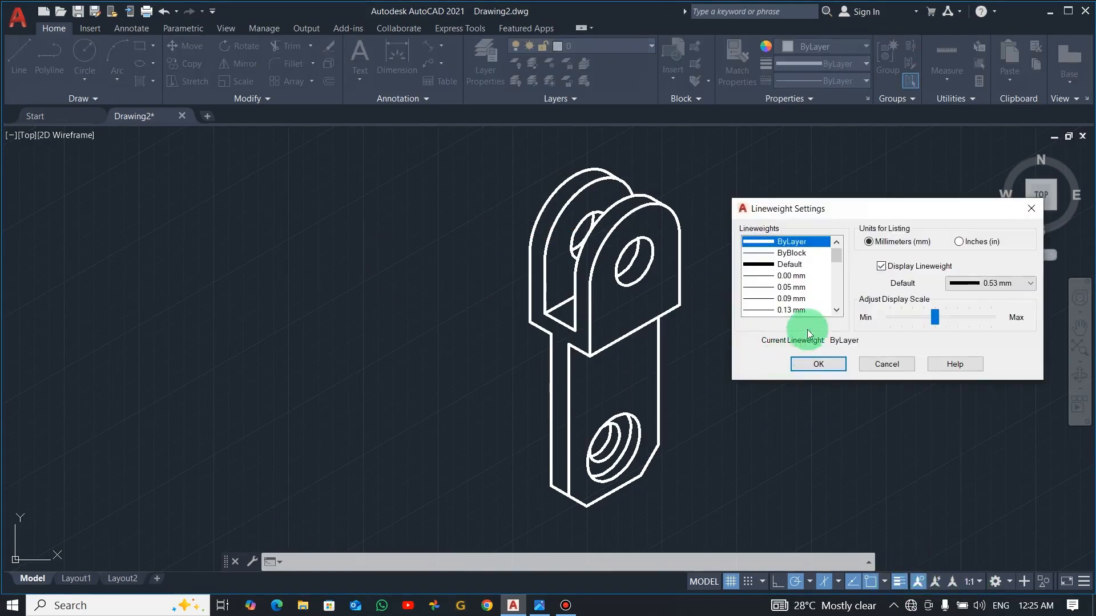
left_click(1012, 285)
scroll(1000, 323, "up", 2)
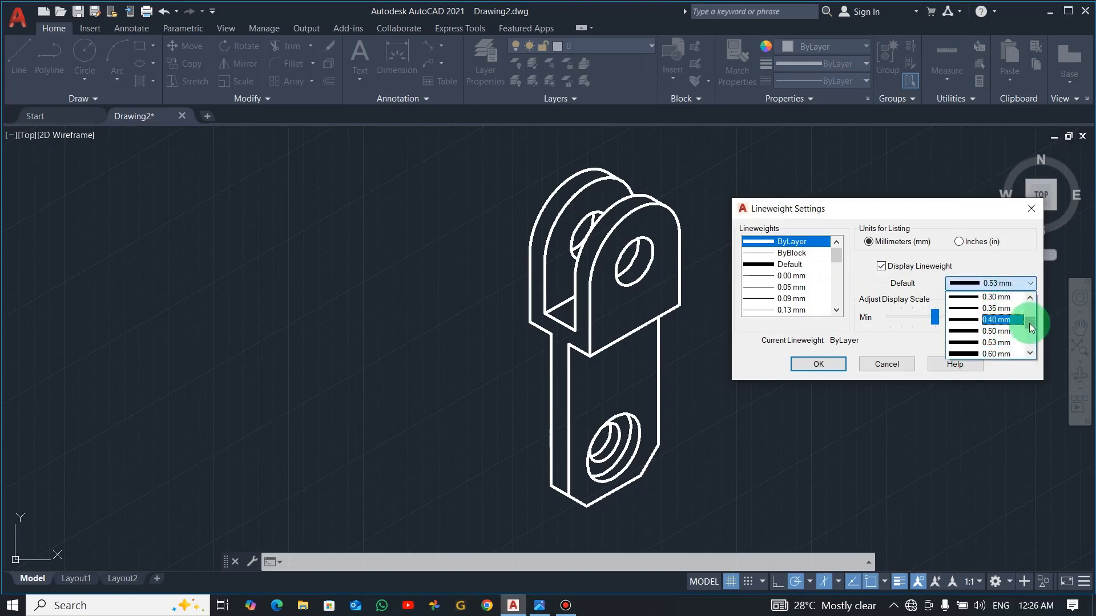
left_click_drag(1029, 327, 1030, 329)
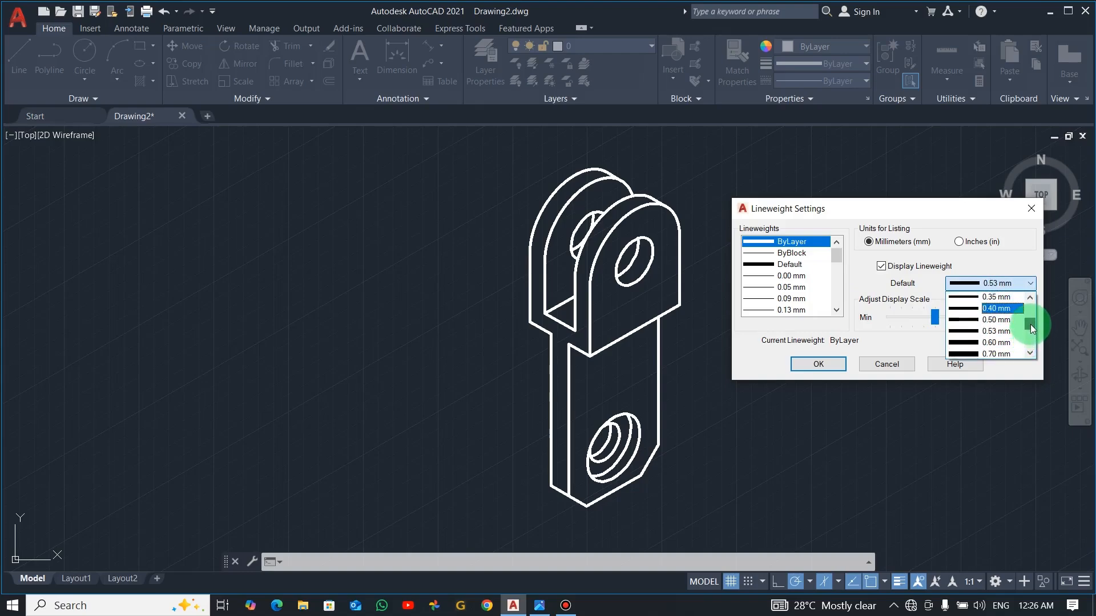
left_click(997, 299)
left_click(825, 365)
left_click(834, 360)
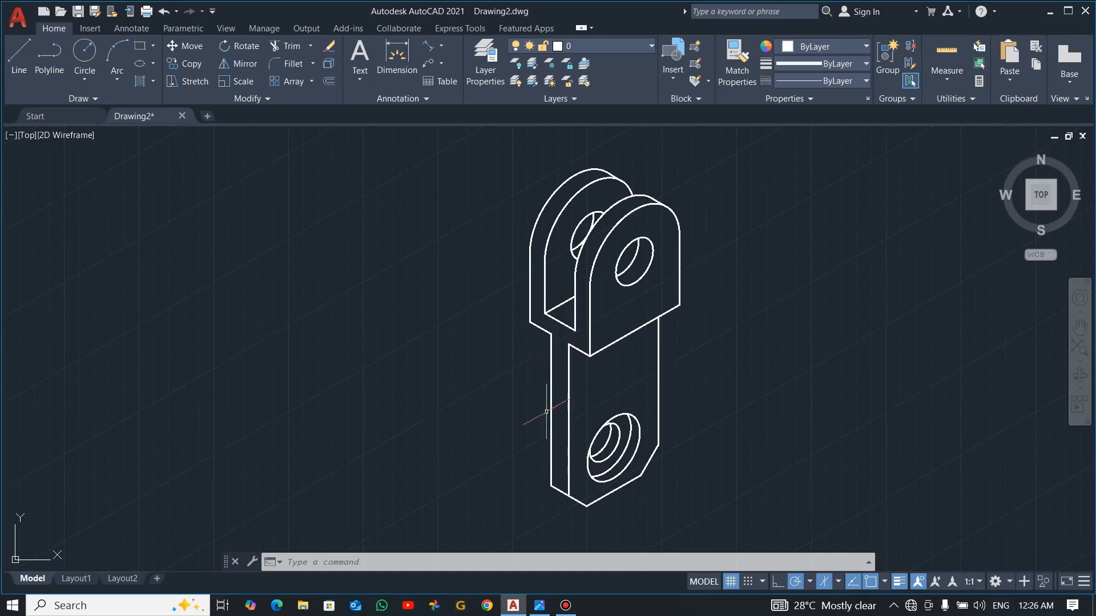
Make DIM the current layer for the aligned dimensions
left_click(442, 47)
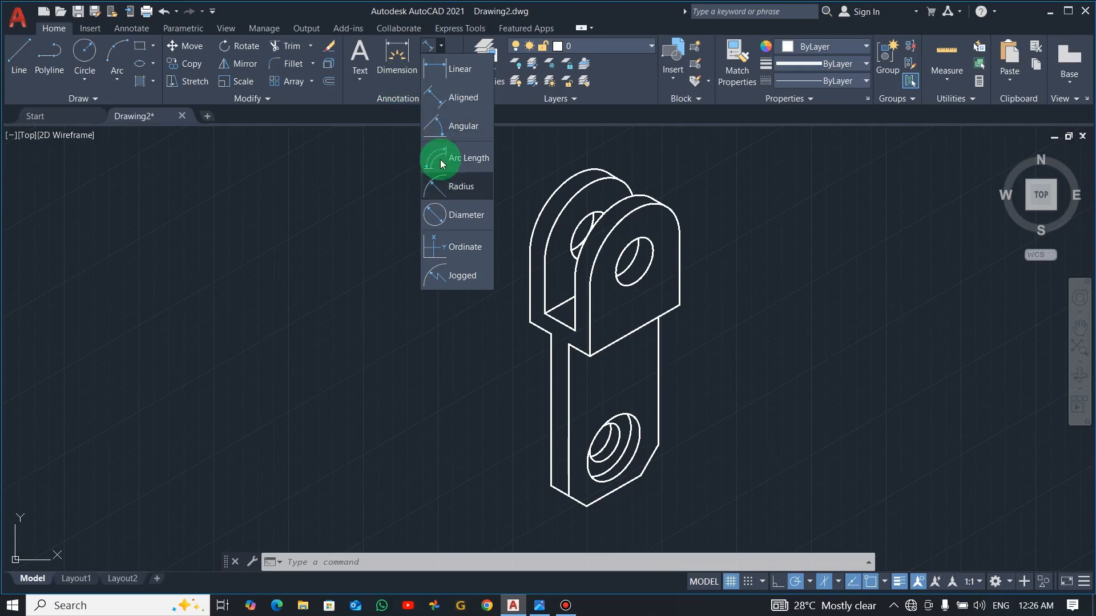
left_click(448, 100)
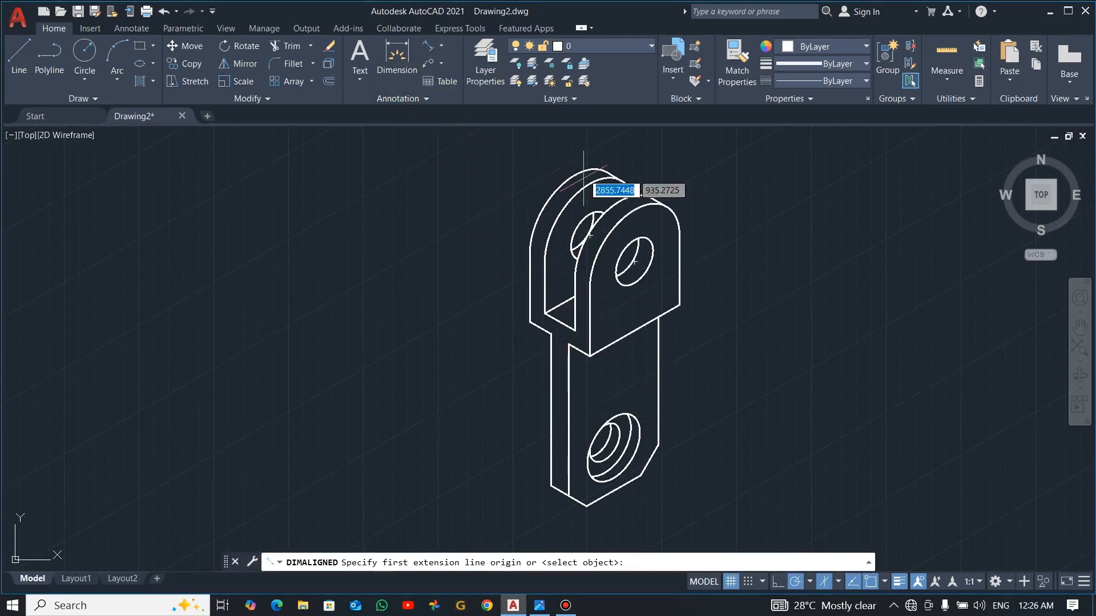
left_click(650, 46)
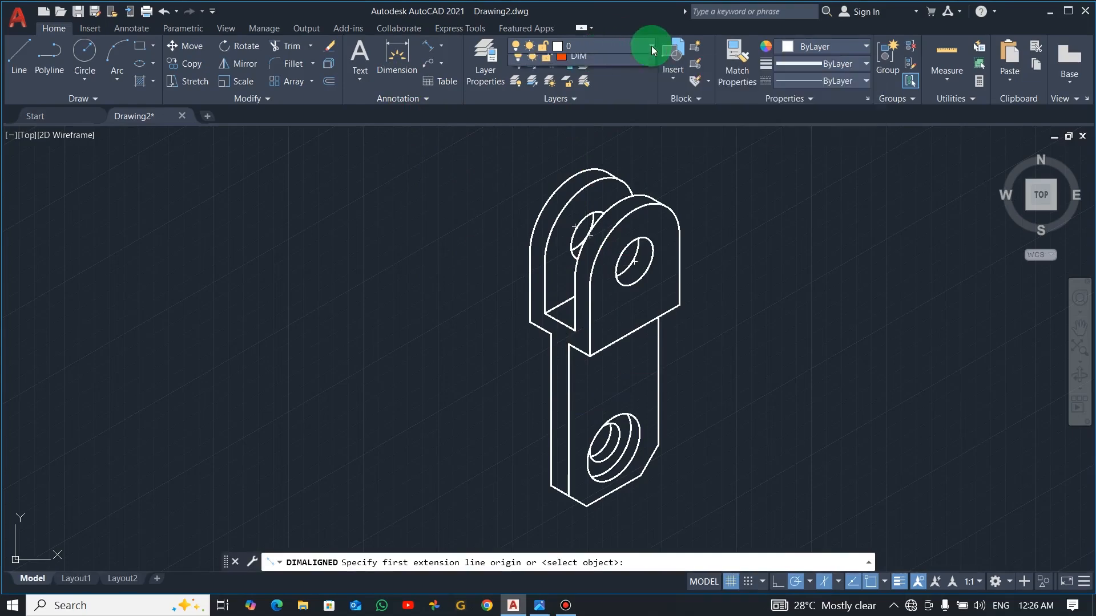
left_click(606, 81)
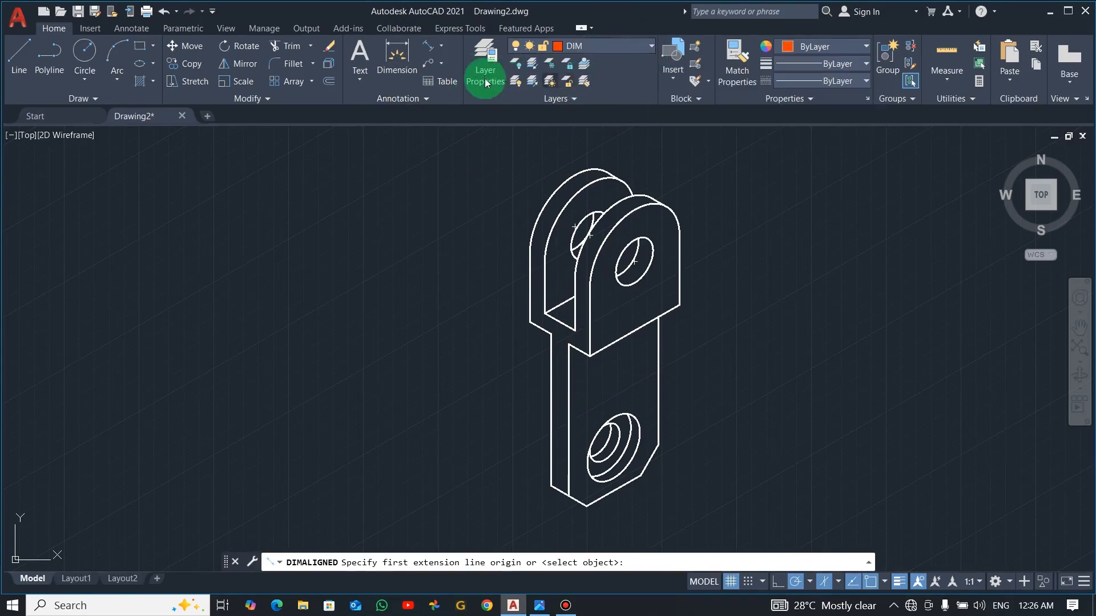
Check the reference image and add an aligned dimension below the lower plate, from its front-left bottom corner to the chamfer's upper end
left_click(428, 47)
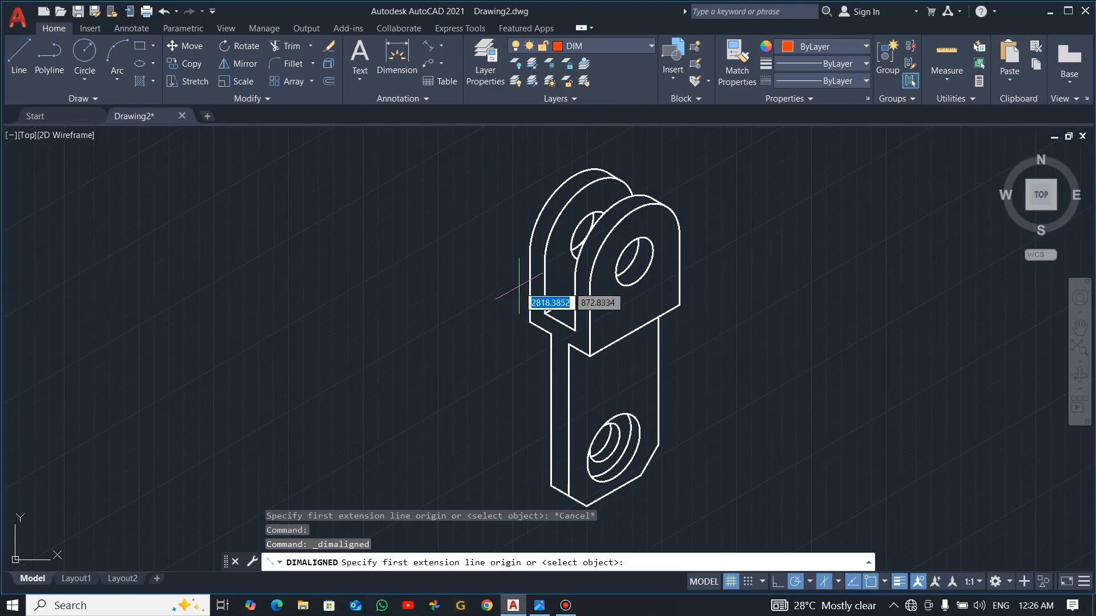
key("alt+Tab")
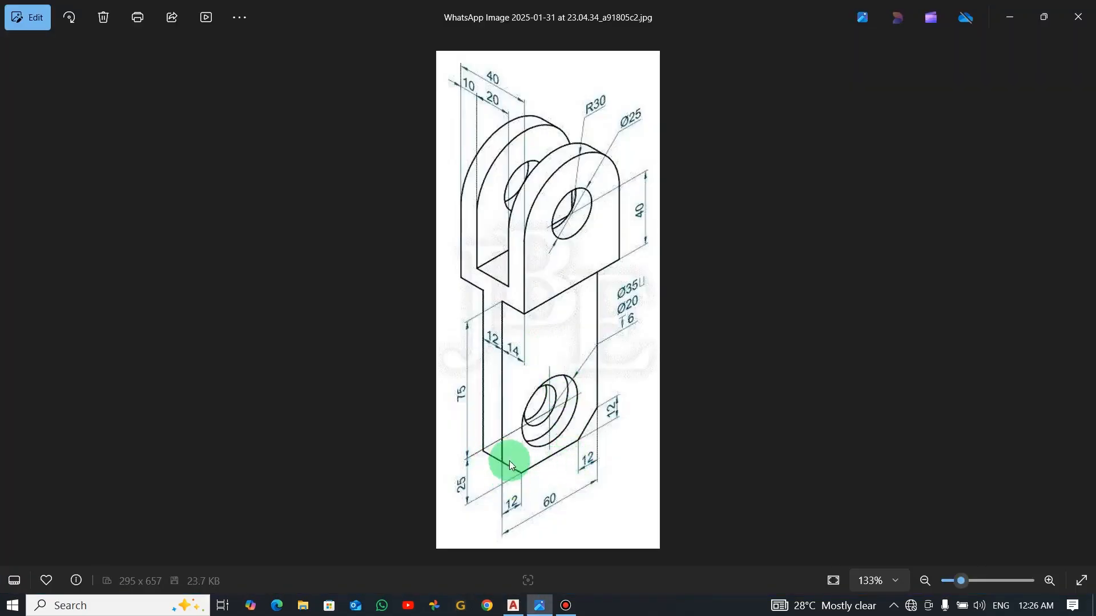
key("alt+Tab")
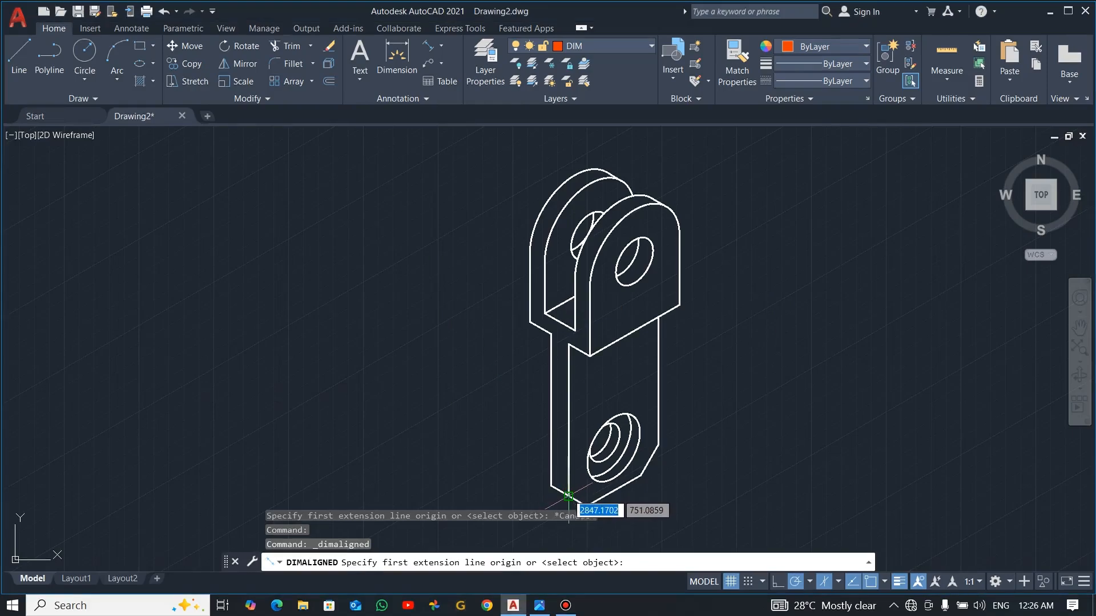
left_click(569, 494)
left_click(658, 445)
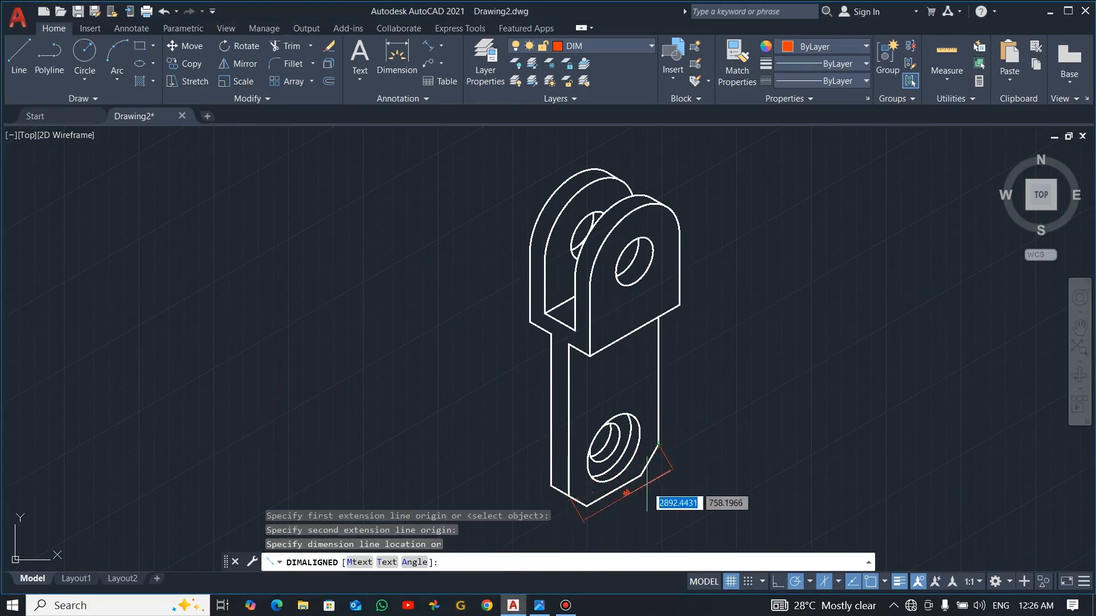
left_click(641, 511)
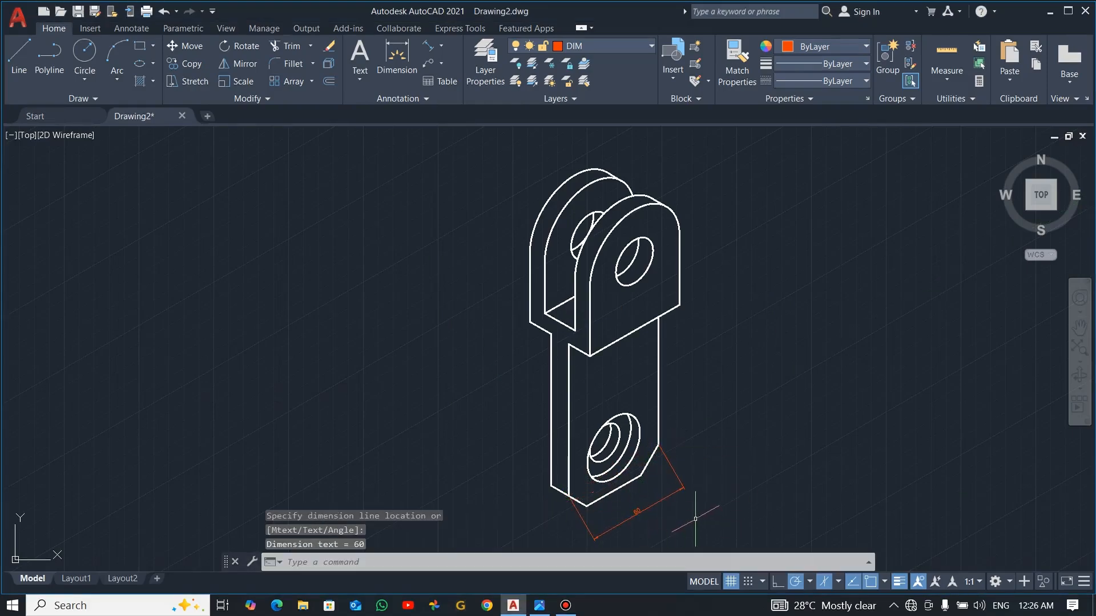
Modify the ISO-25 dimension style to an arrow size of 5 and a text height of 5
scroll(628, 502, "up", 4)
scroll(633, 502, "down", 4)
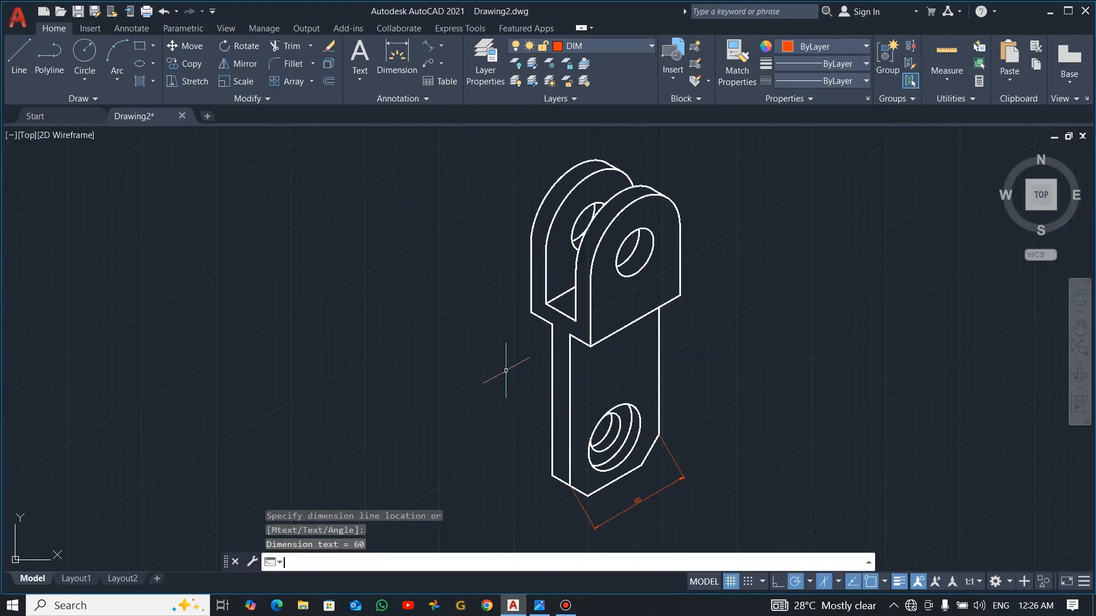
key("Return")
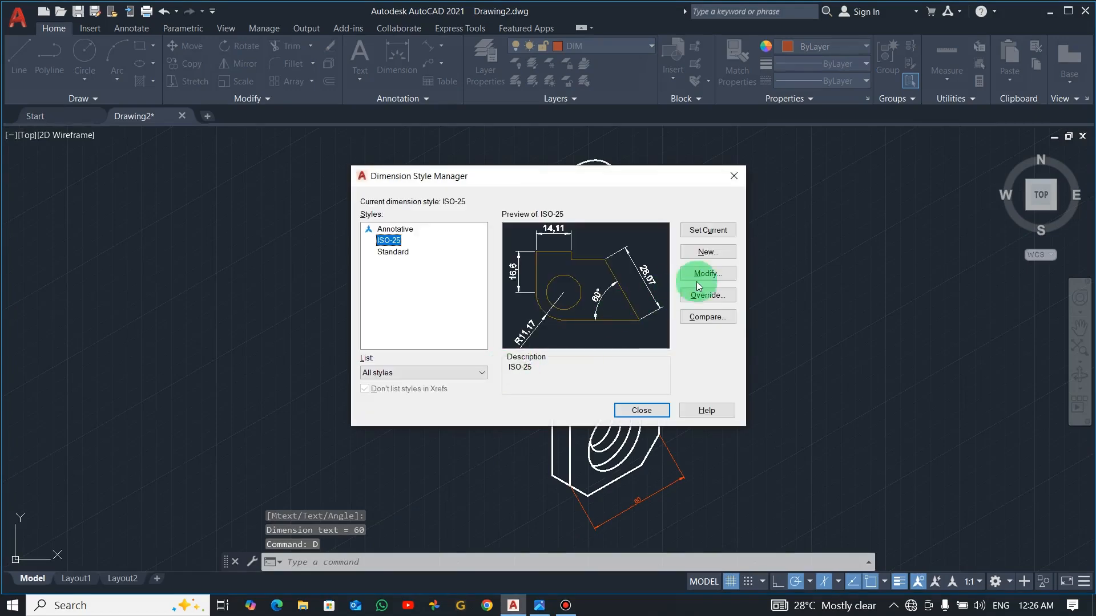
left_click(708, 274)
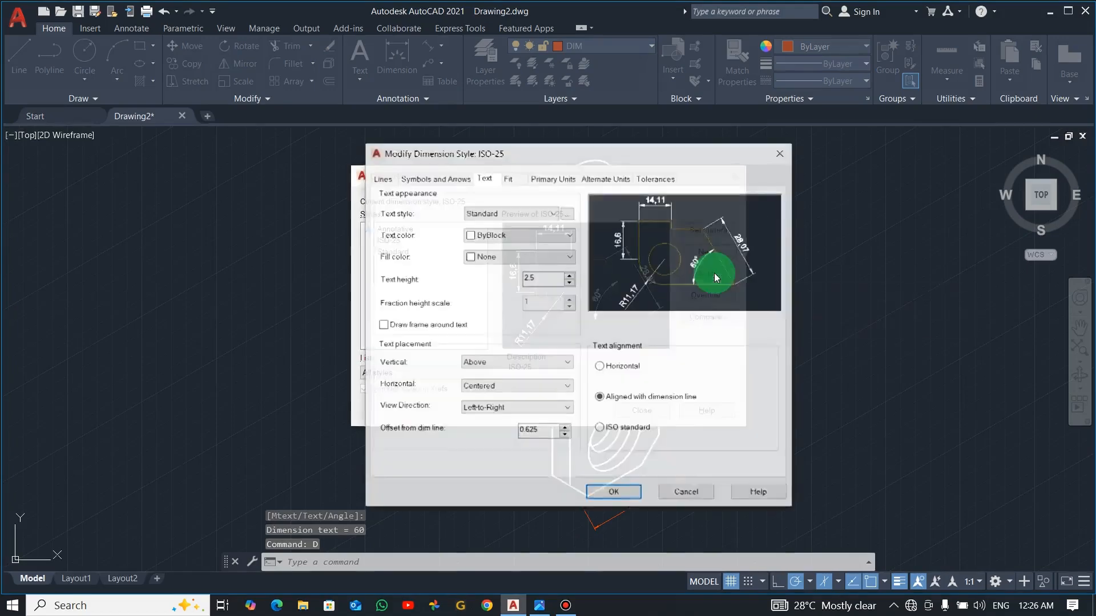
left_click(469, 181)
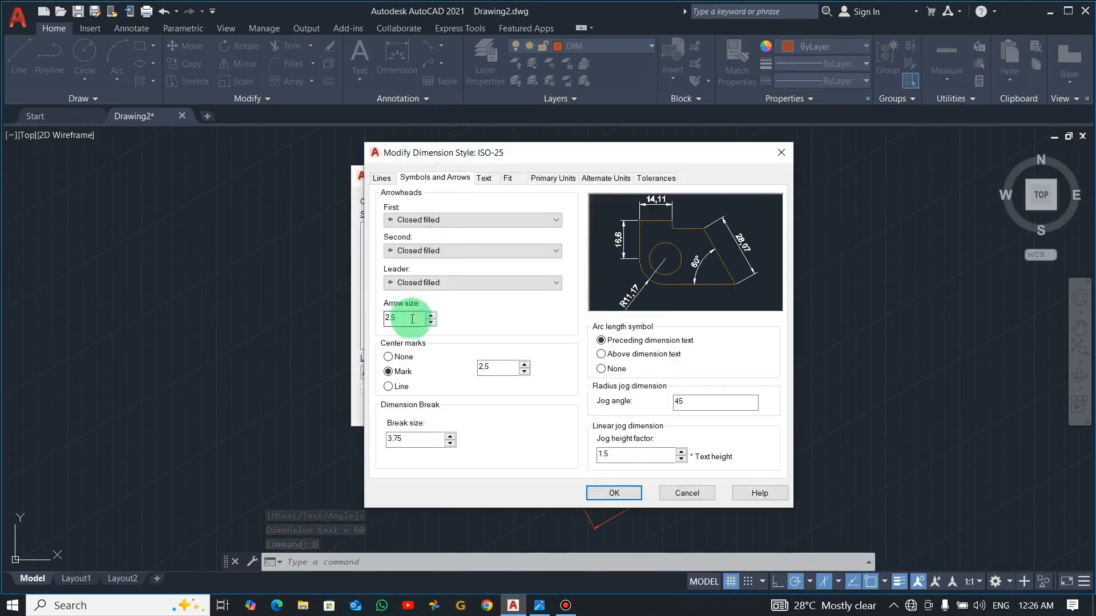
double_click(408, 318)
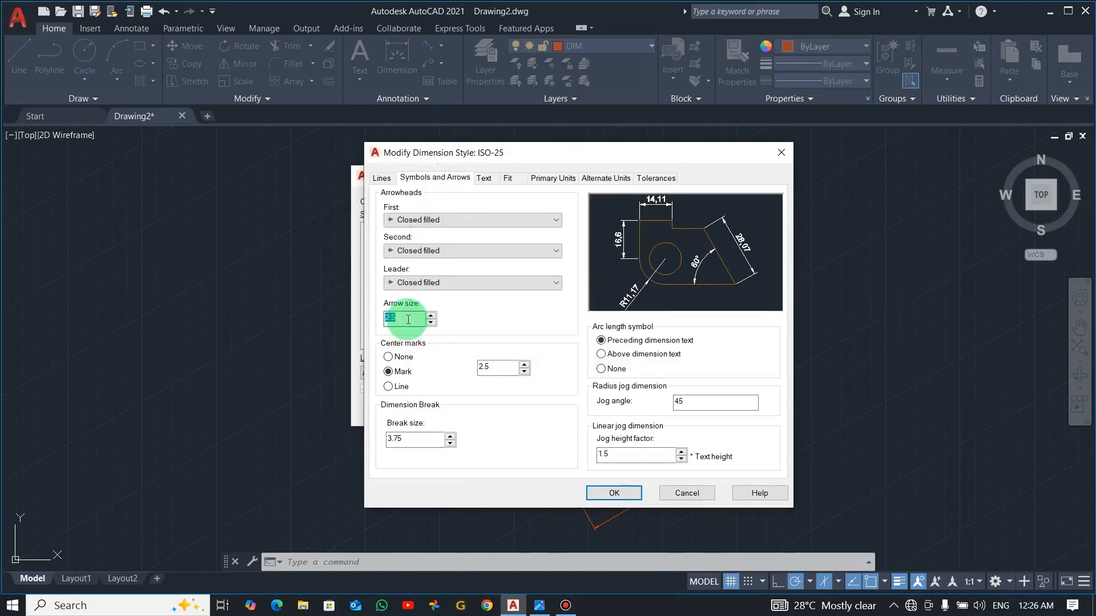
type("5")
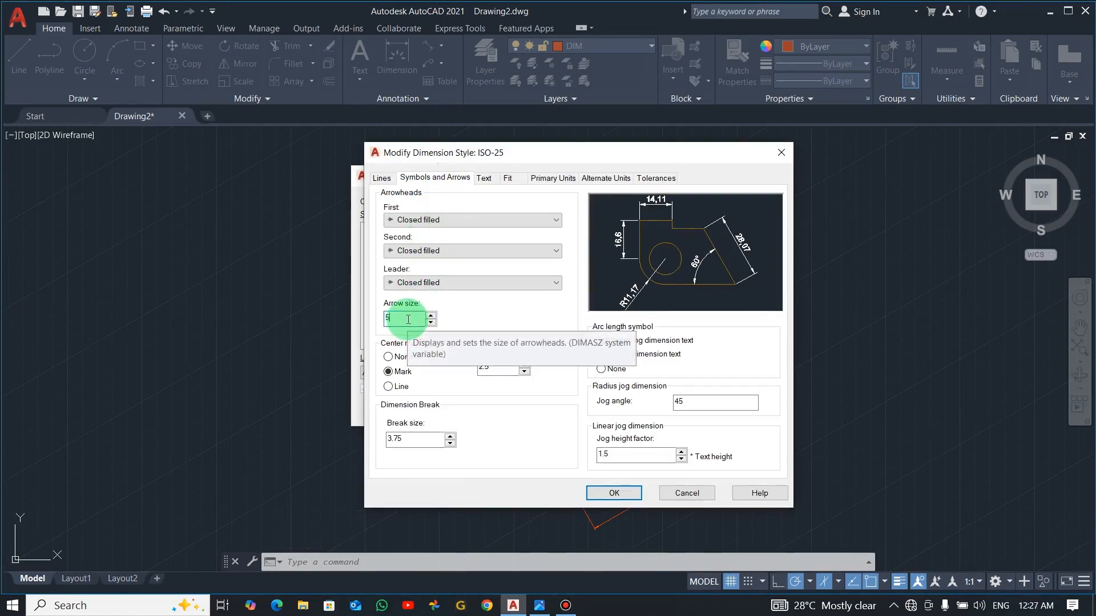
left_click(485, 179)
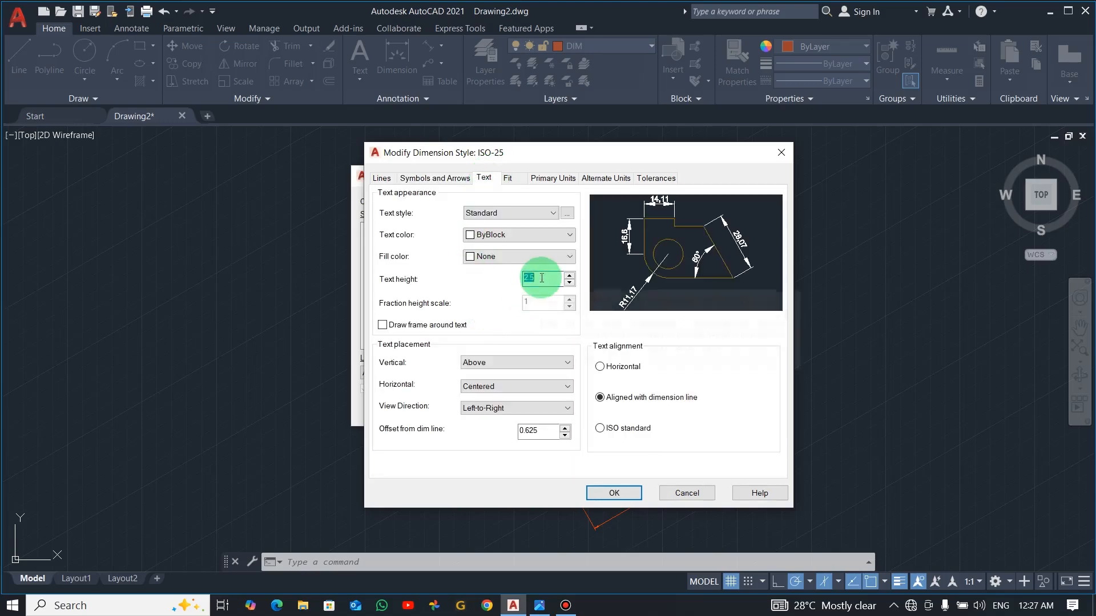
type("5")
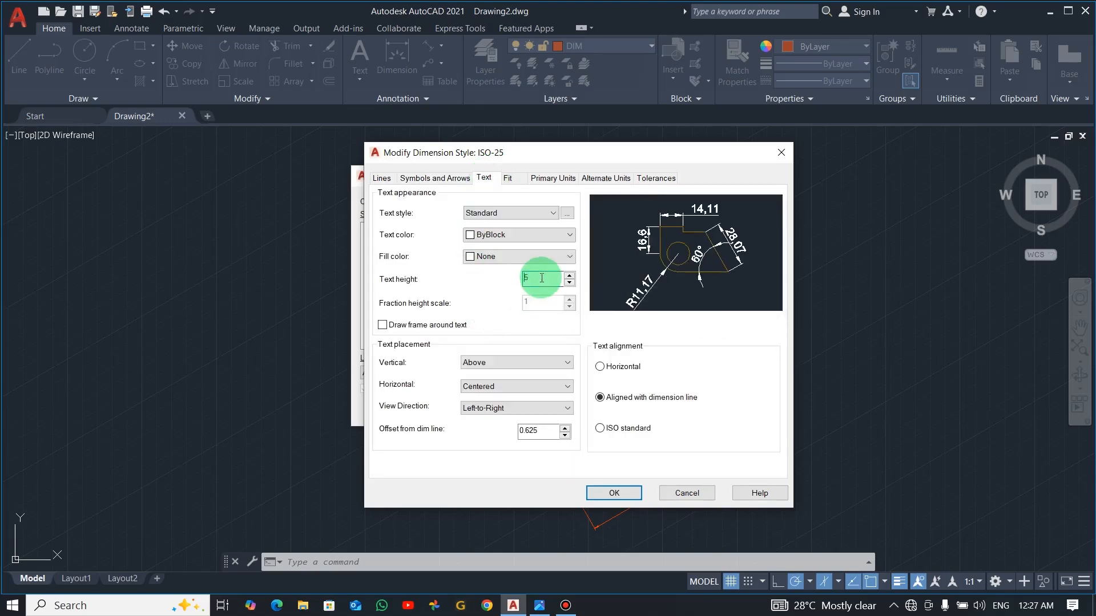
left_click(599, 494)
left_click(650, 412)
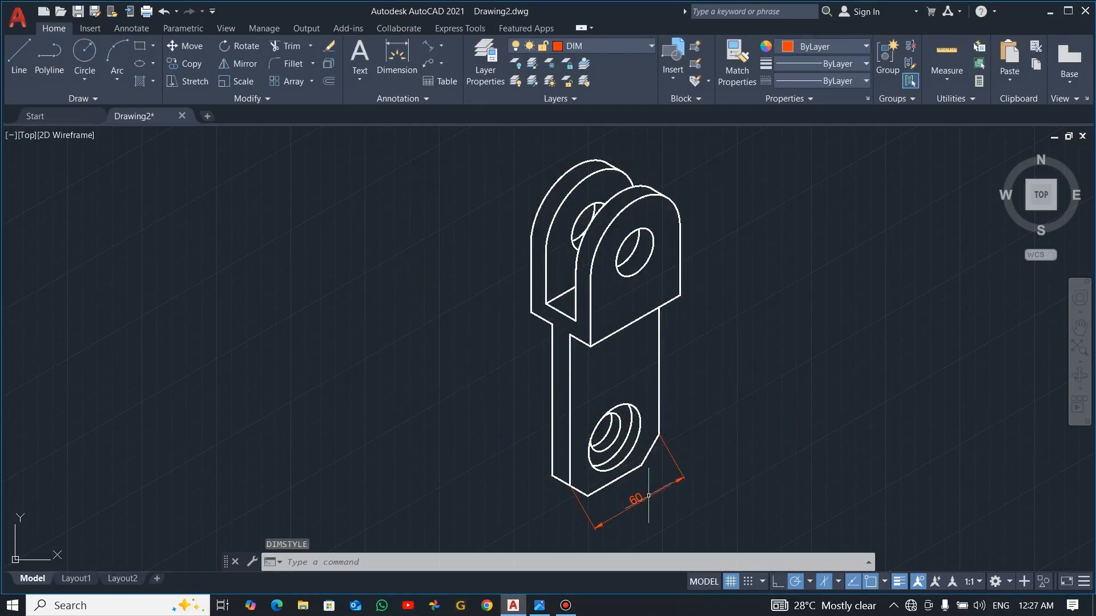
Check how the lower plate's width dimension is oriented in the reference image
key("alt+Tab")
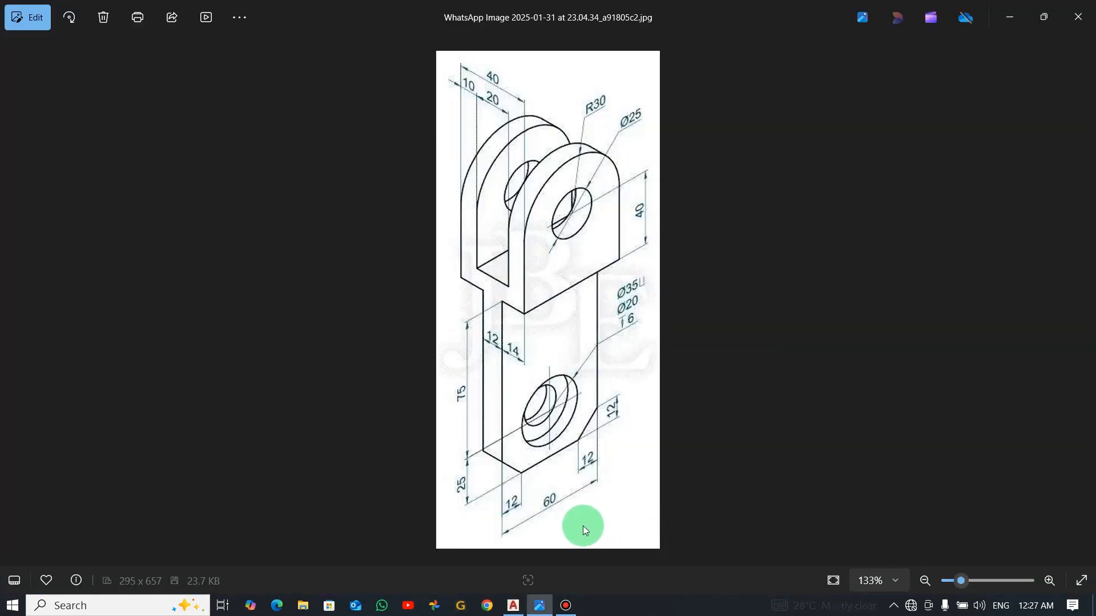
key("alt+Tab")
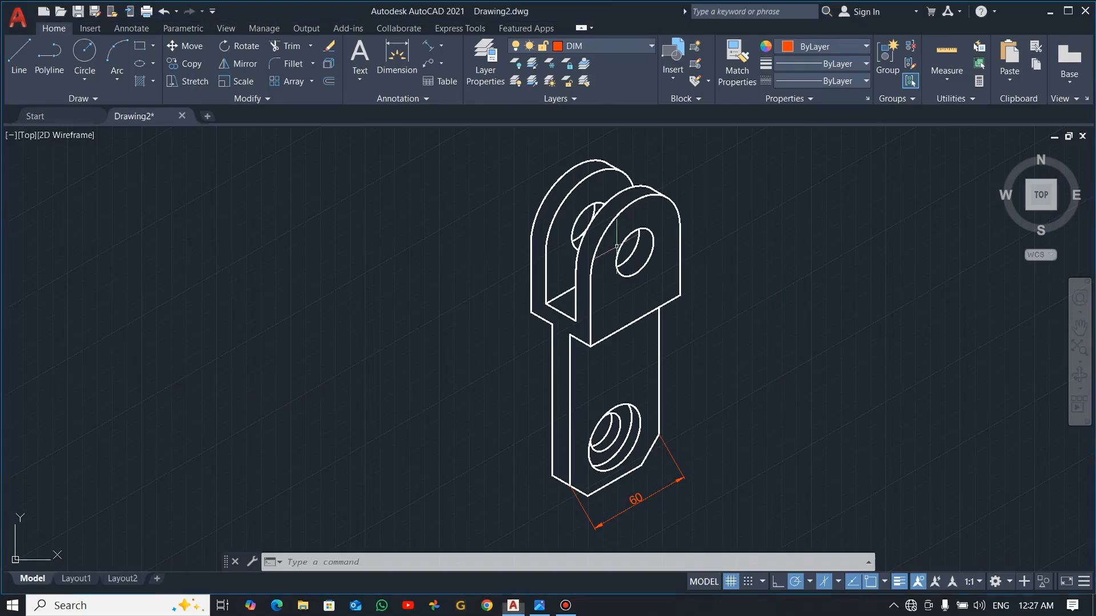
Add an aligned dimension for the lower plate's thickness along its short bottom edge, placed below the plate
left_click(421, 49)
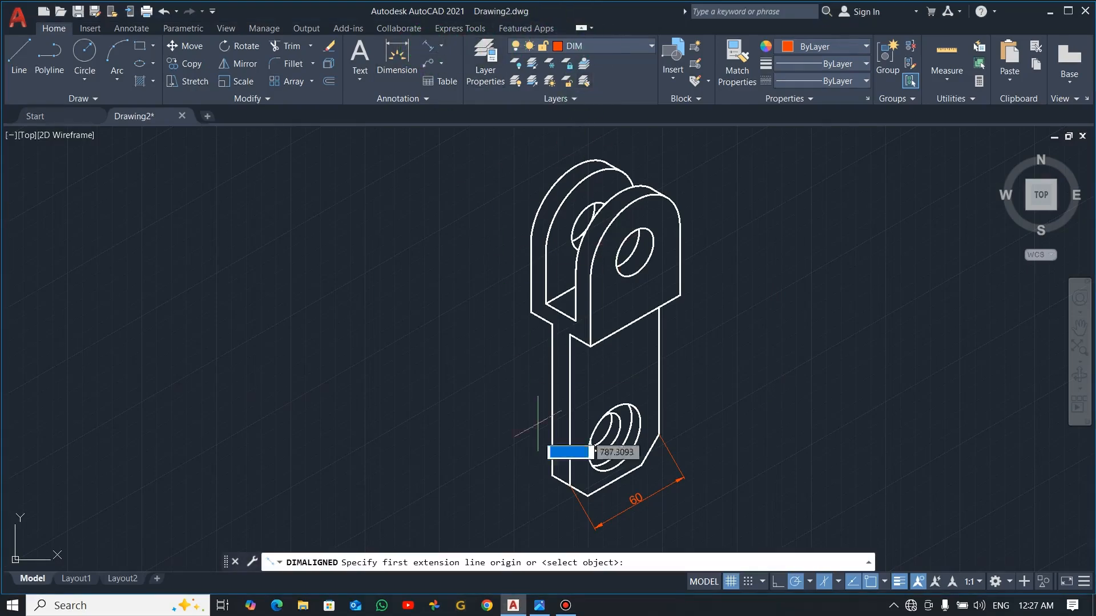
left_click(570, 486)
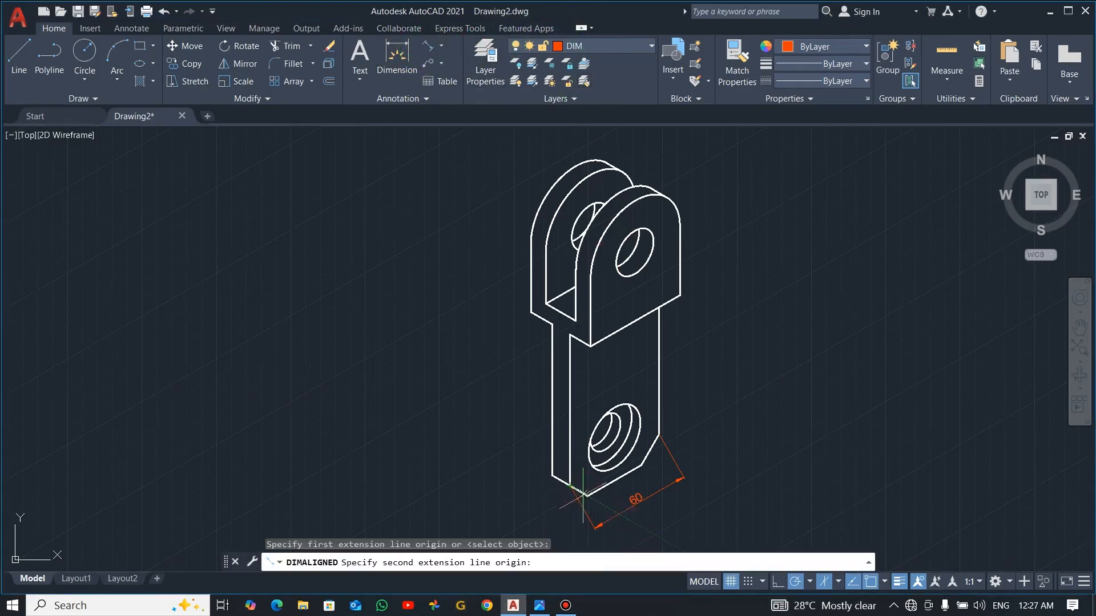
left_click(588, 496)
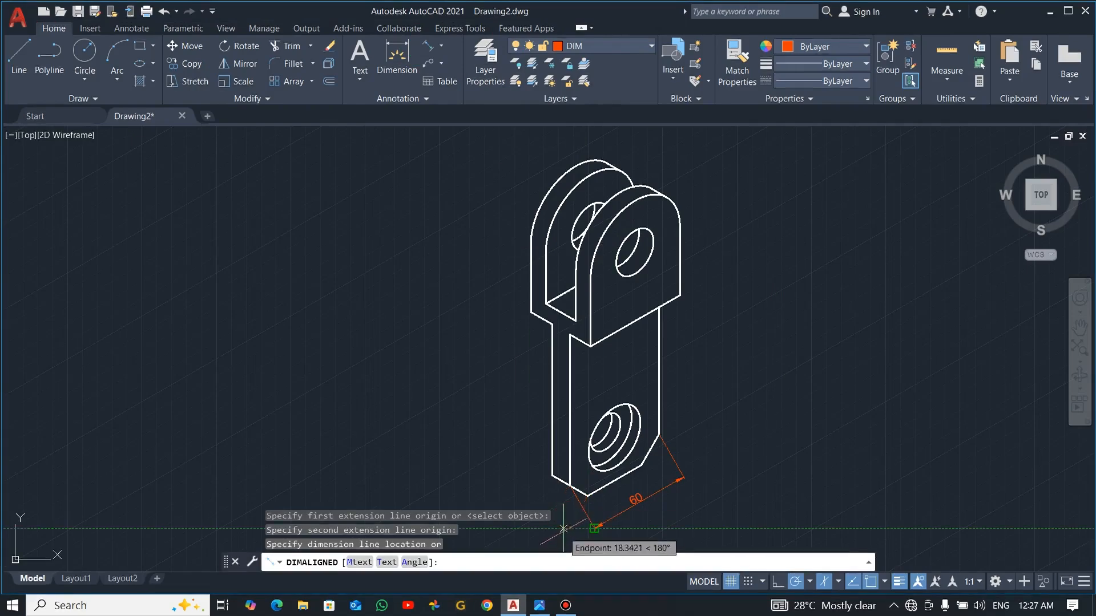
scroll(572, 524, "up", 2)
middle_click_drag(572, 524, 589, 475)
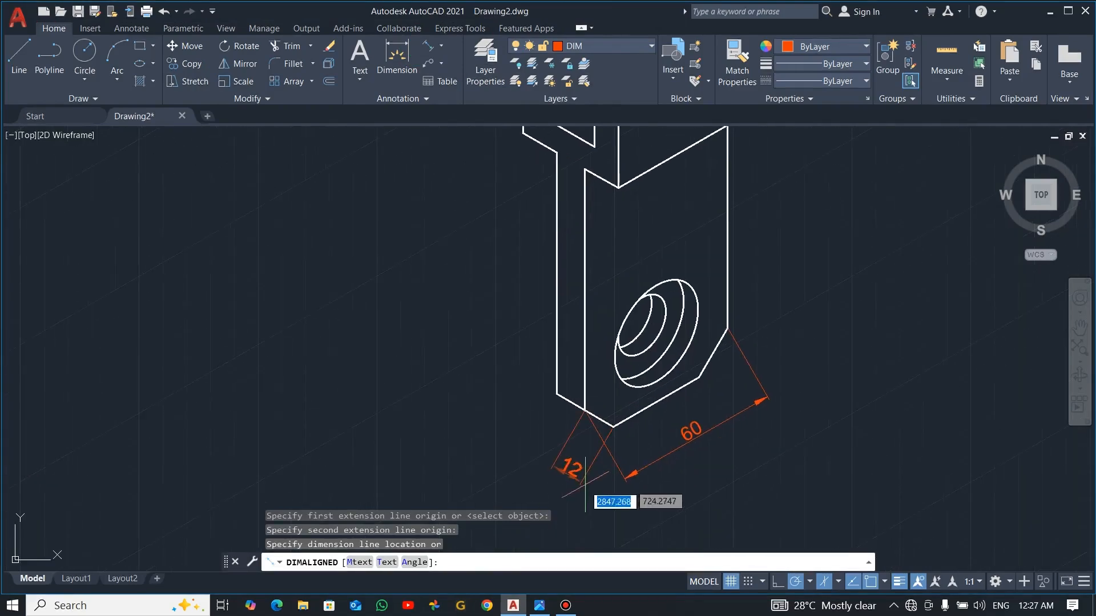
left_click(585, 494)
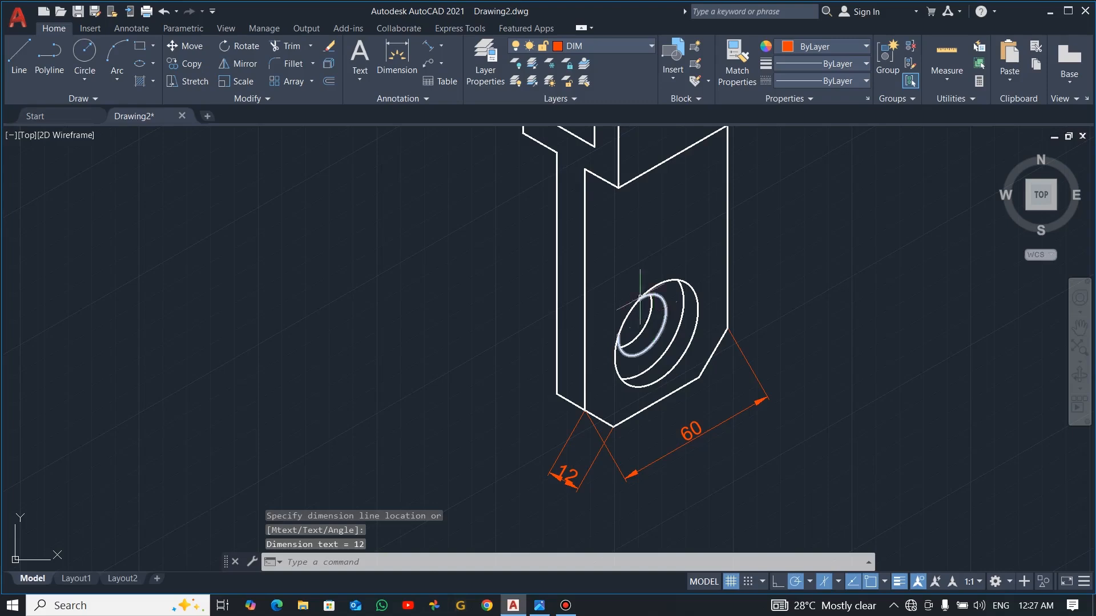
Add an aligned dimension along the lower plate's chamfer, from its upper end to its lower end
left_click(429, 45)
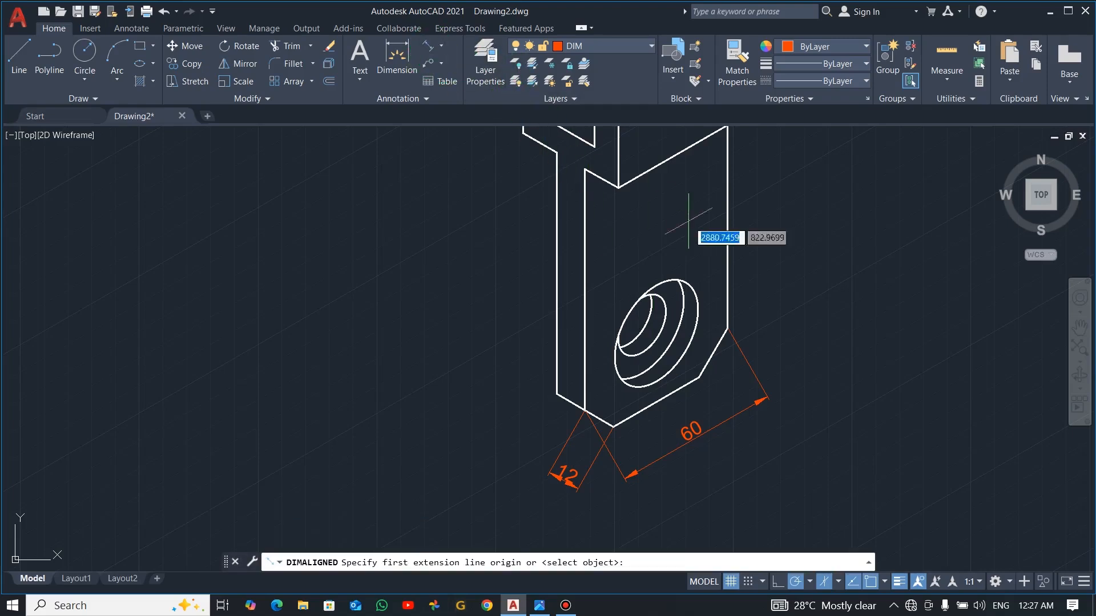
left_click(727, 330)
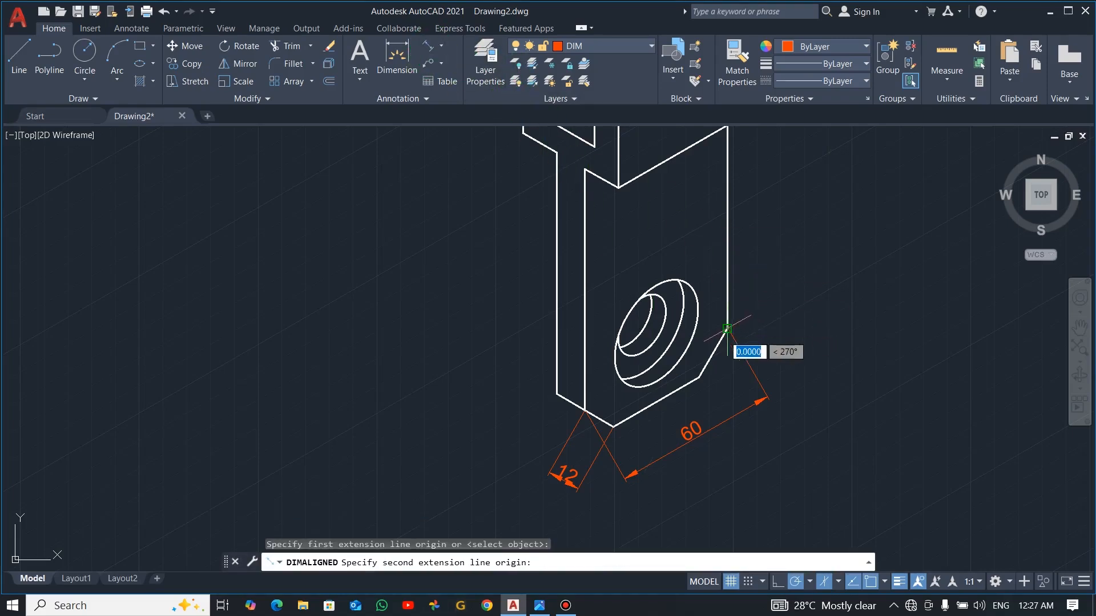
left_click(699, 376)
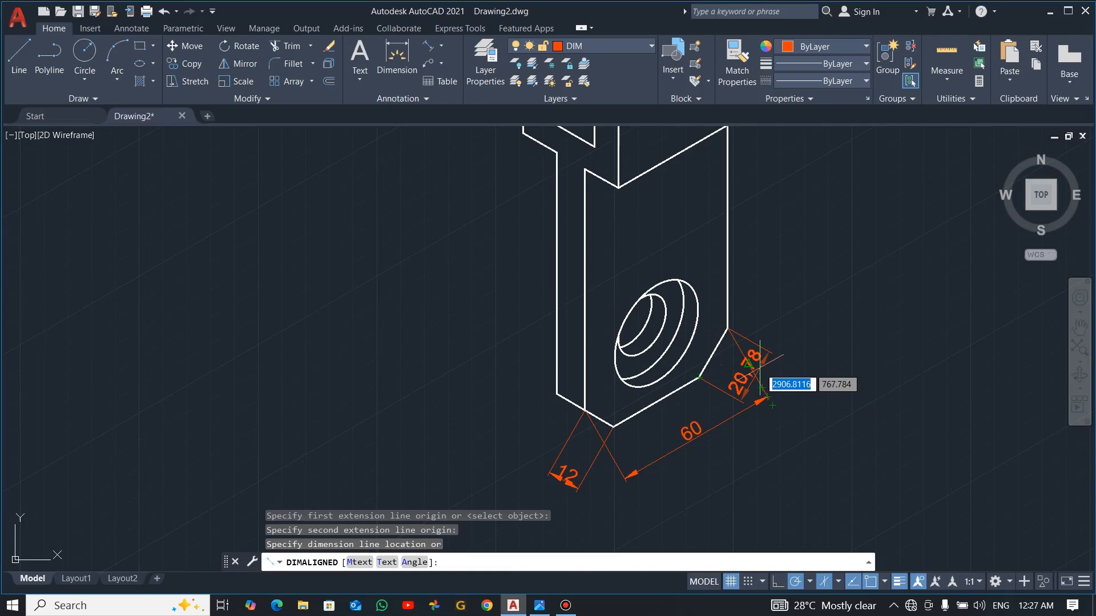
key("Escape")
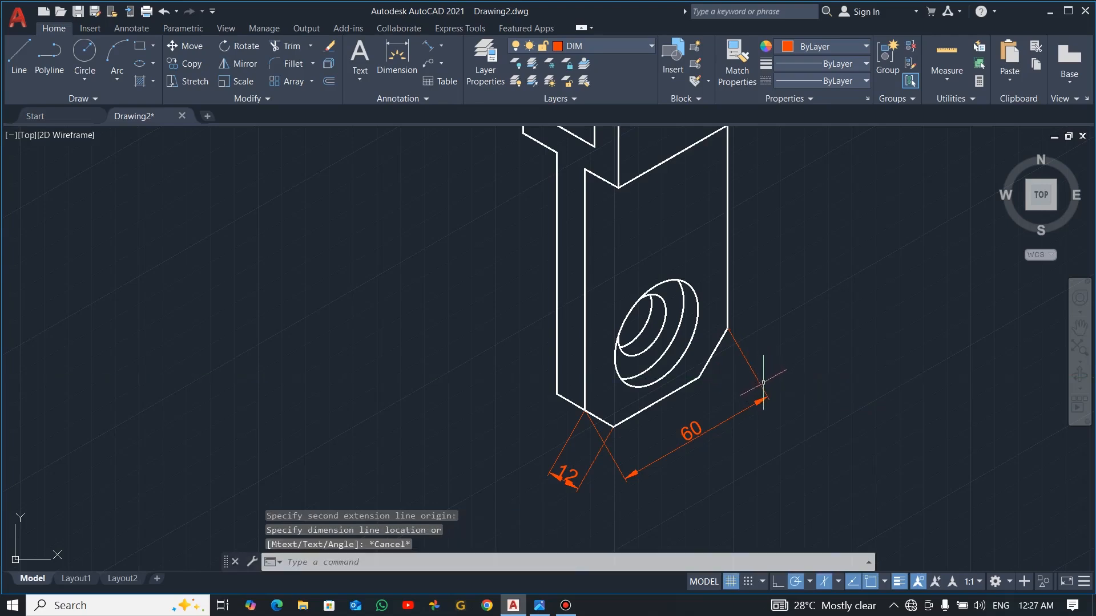
scroll(711, 363, "up", 2)
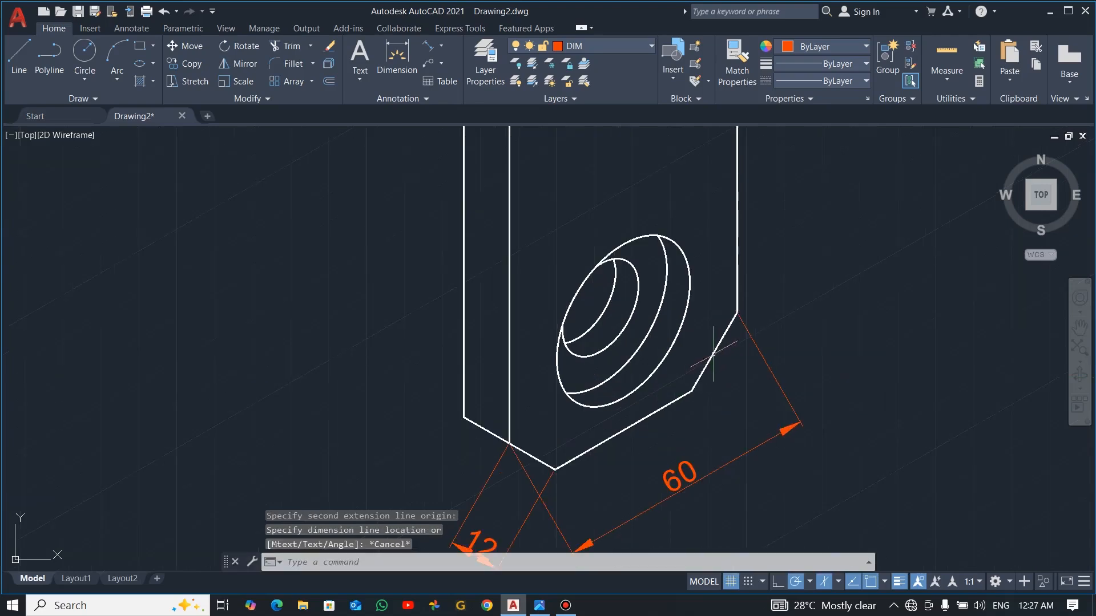
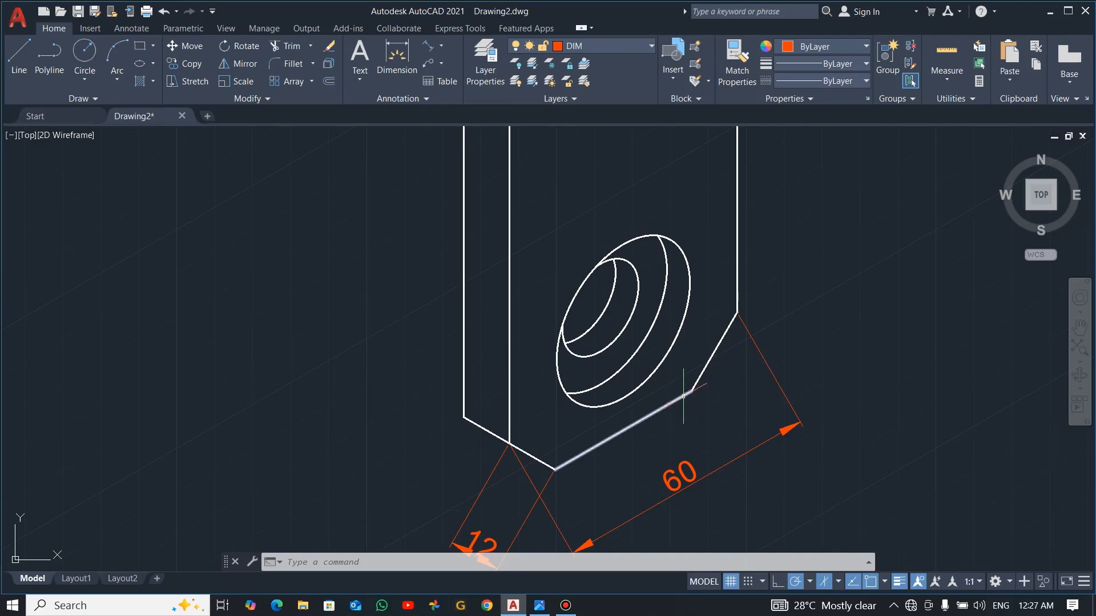
key("Escape")
key("Escape")
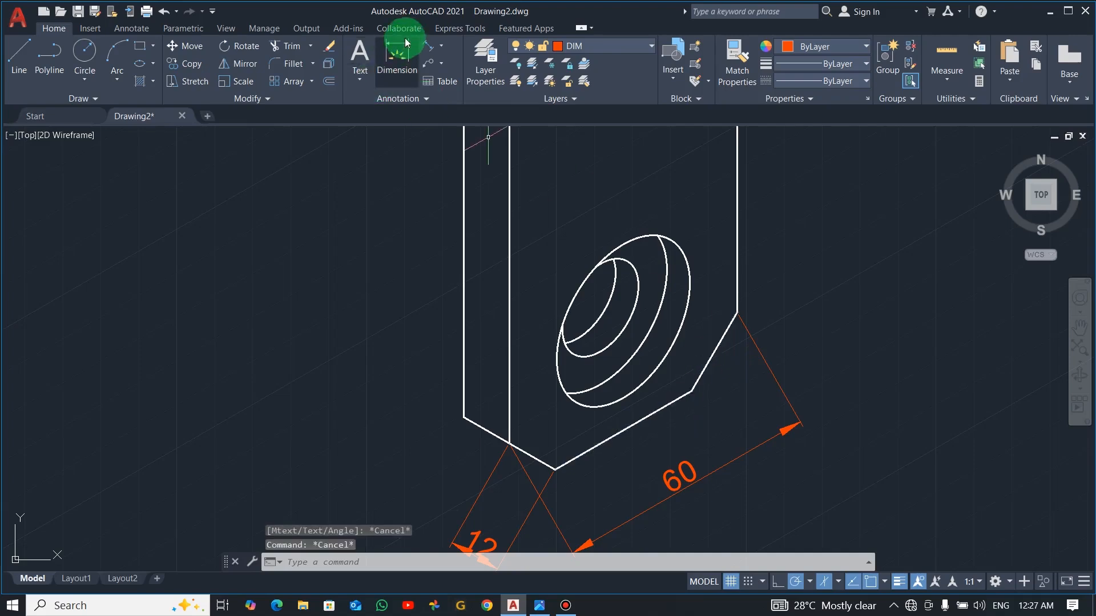
left_click(426, 46)
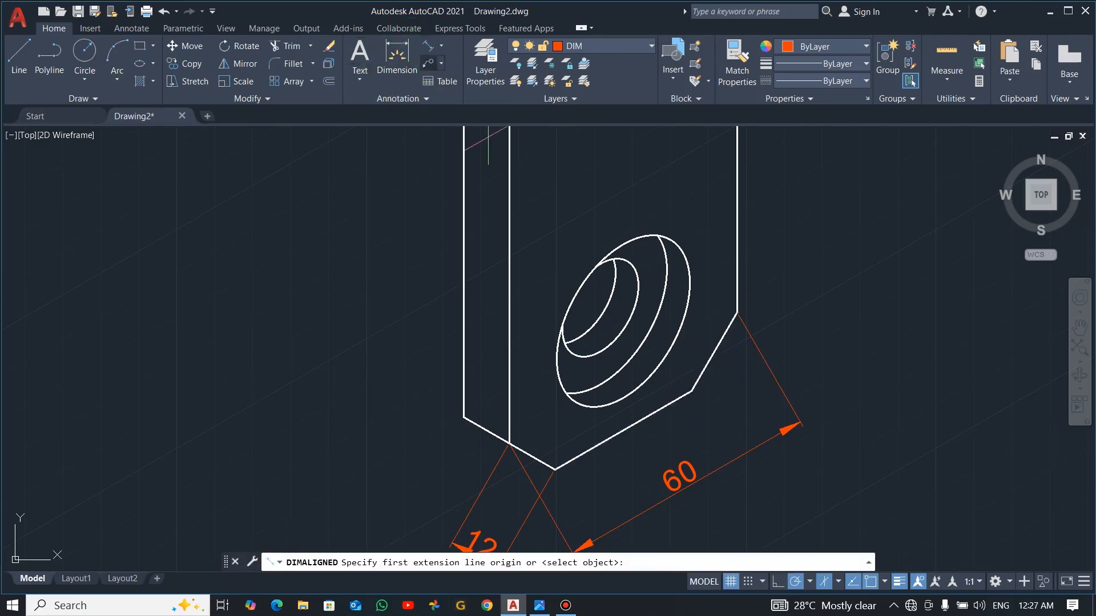
left_click(736, 312)
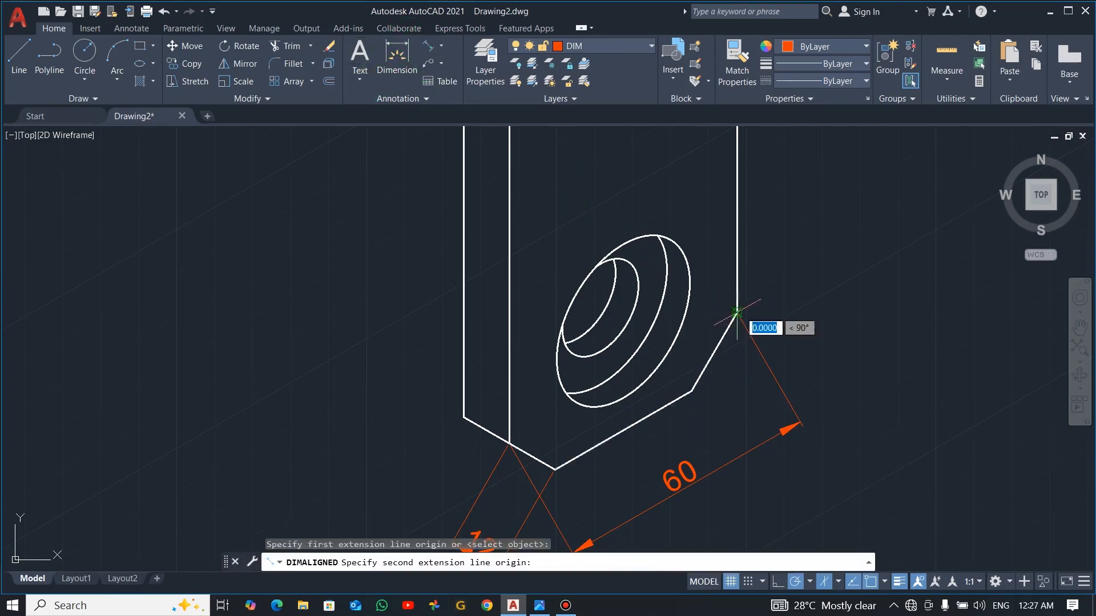
left_click(692, 390)
key("Escape")
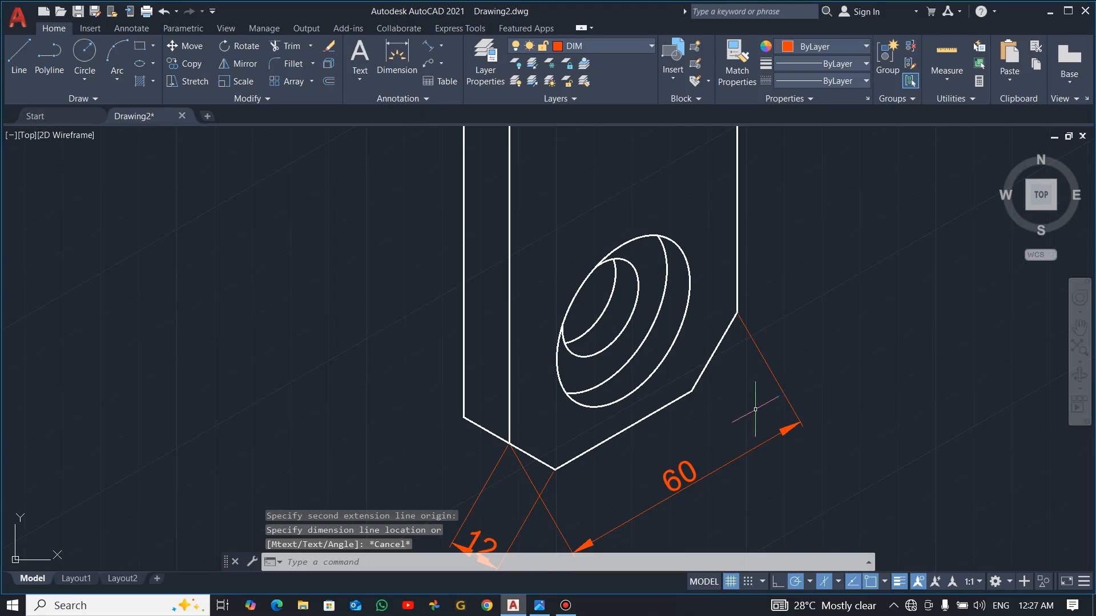
key("Escape")
type("ex")
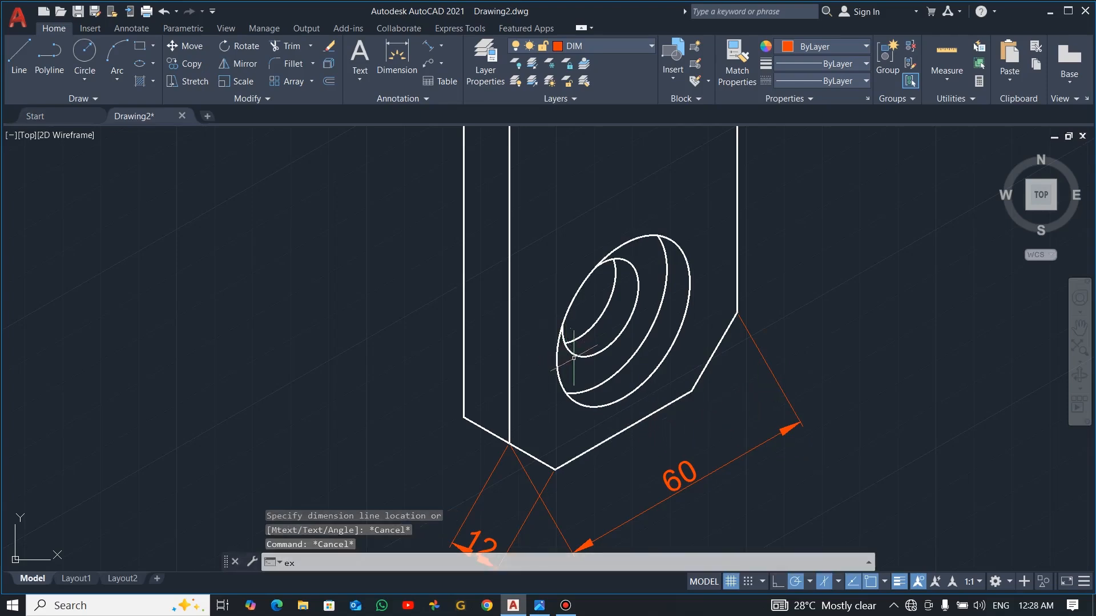
key("Return")
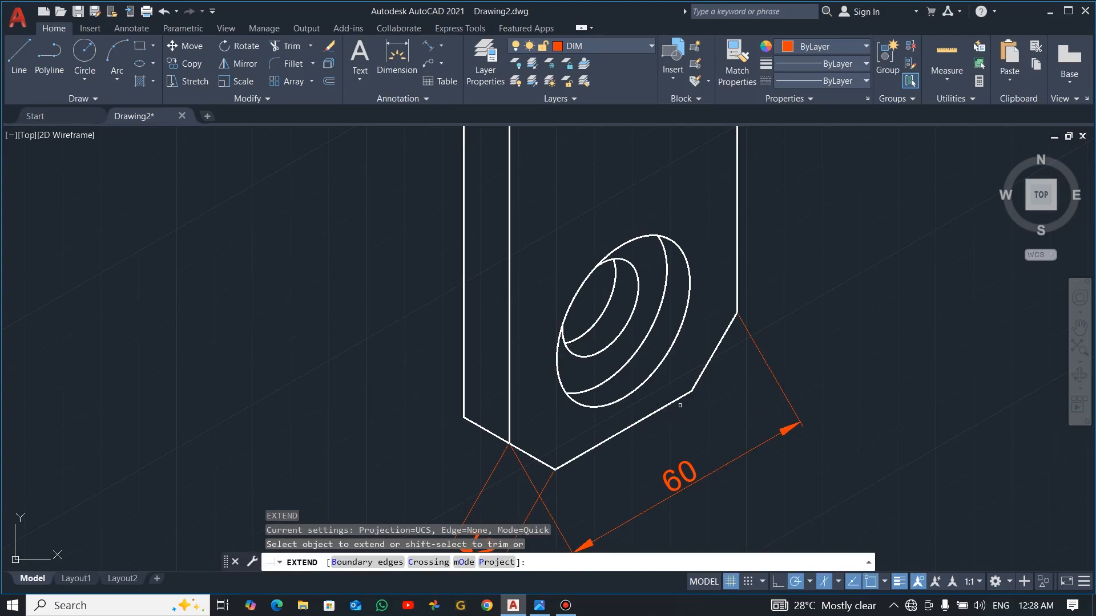
key("Escape")
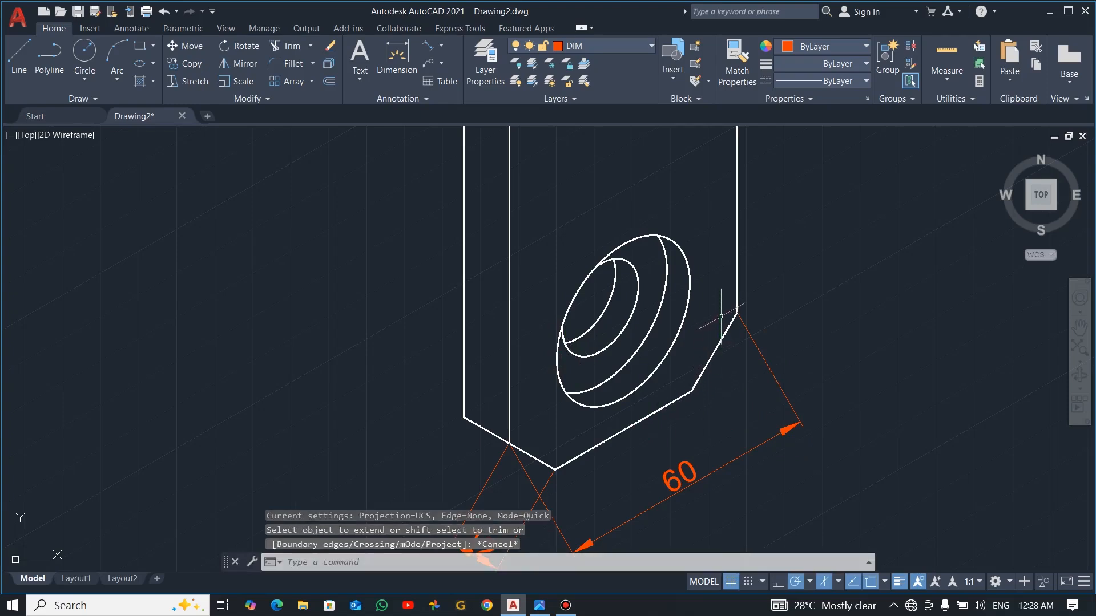
Stretch the lower end of the front face's right vertical edge down to the projected corner beyond the chamfer
left_click(735, 293)
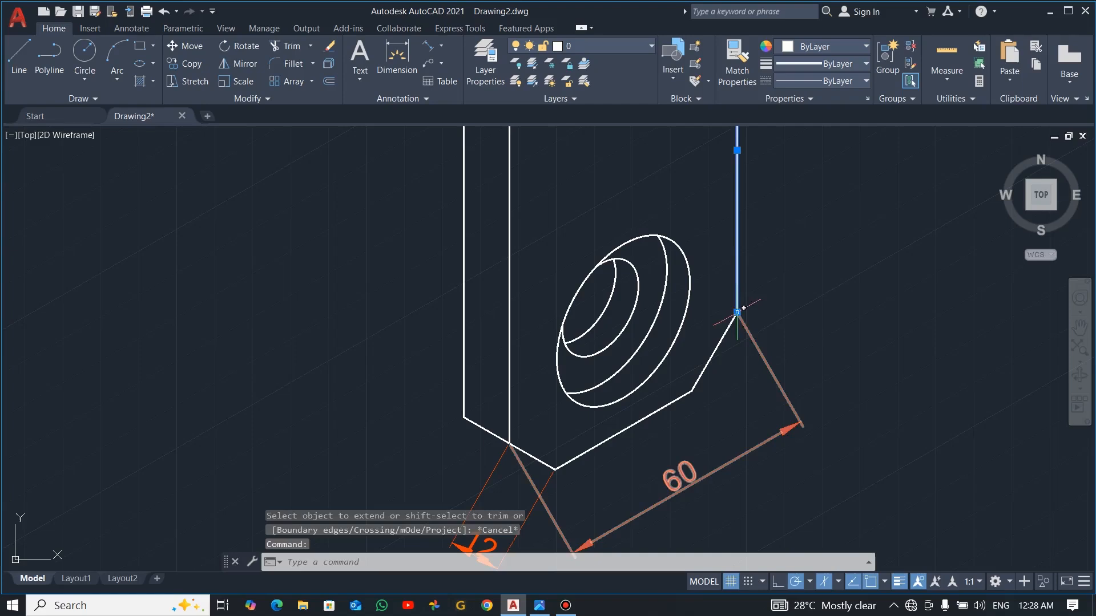
left_click(736, 313)
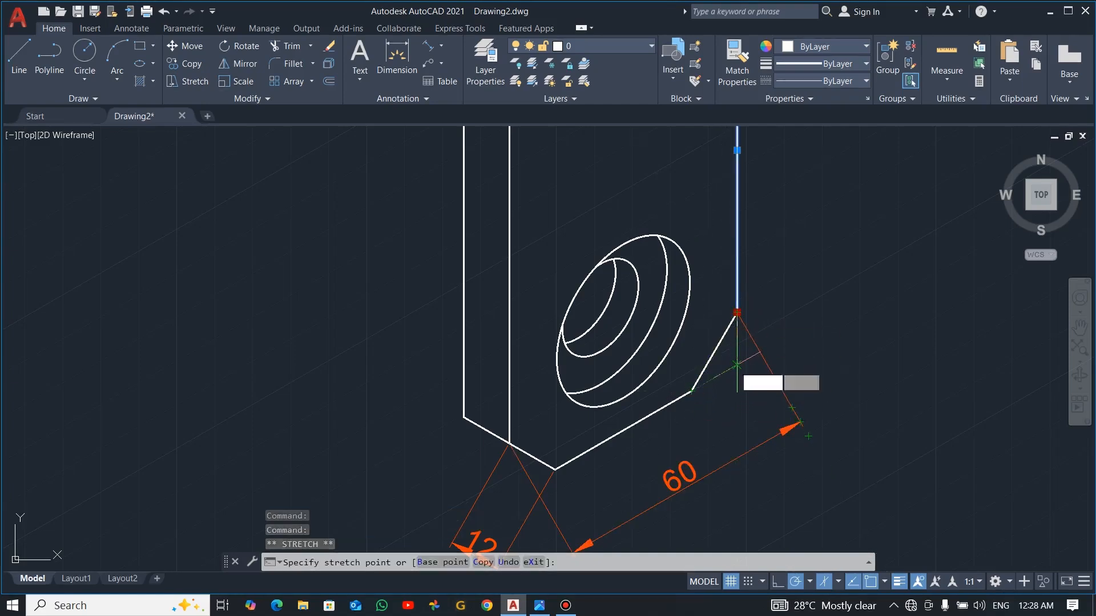
left_click(737, 364)
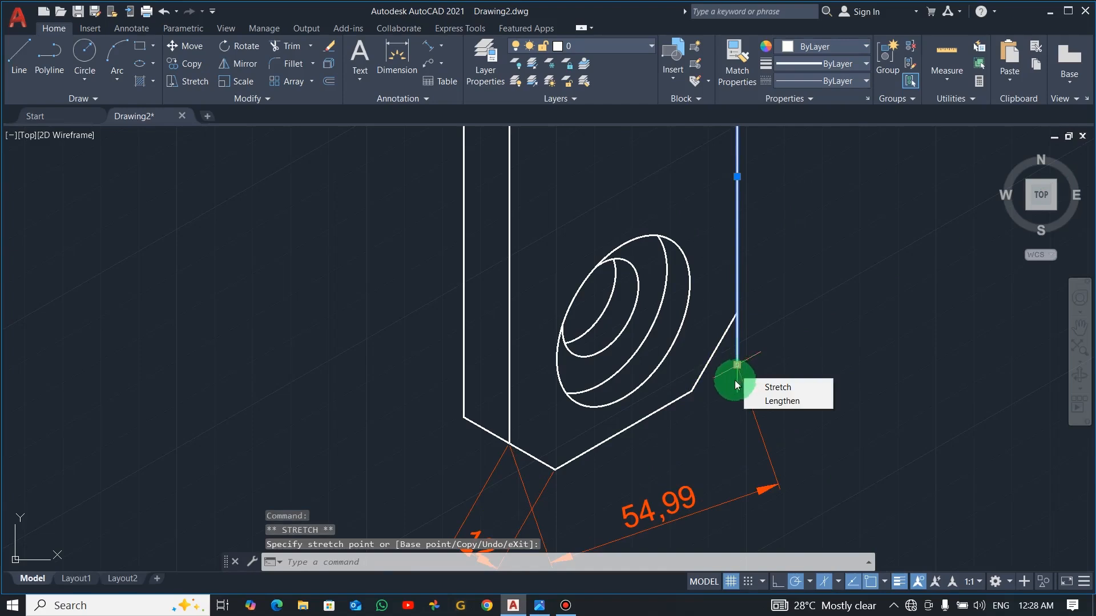
key("Escape")
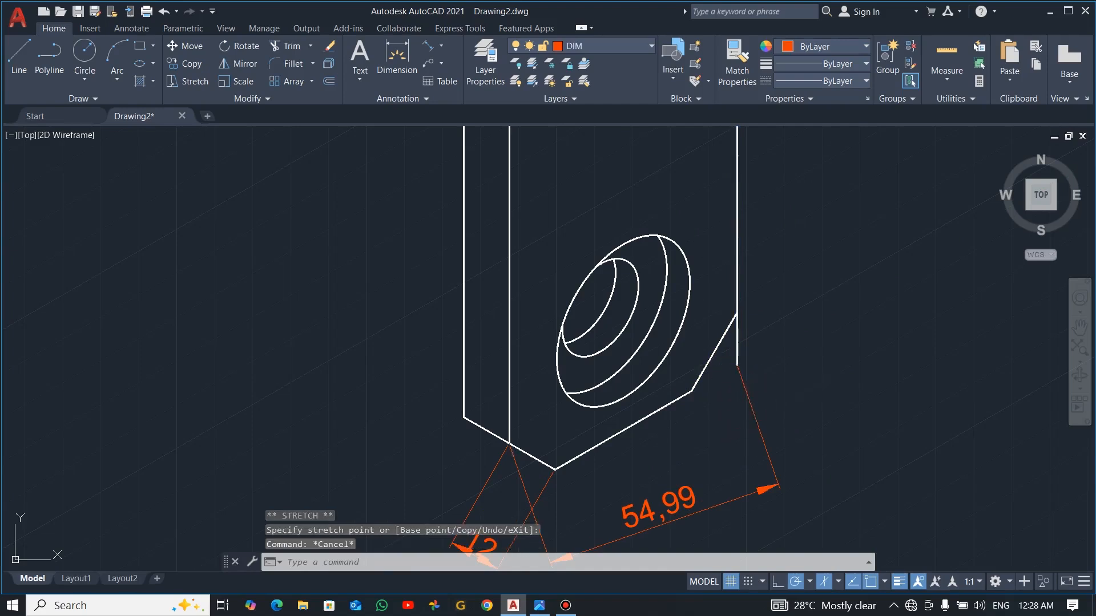
Delete the dimension along the front face's bottom width
left_click(754, 421)
key("Delete")
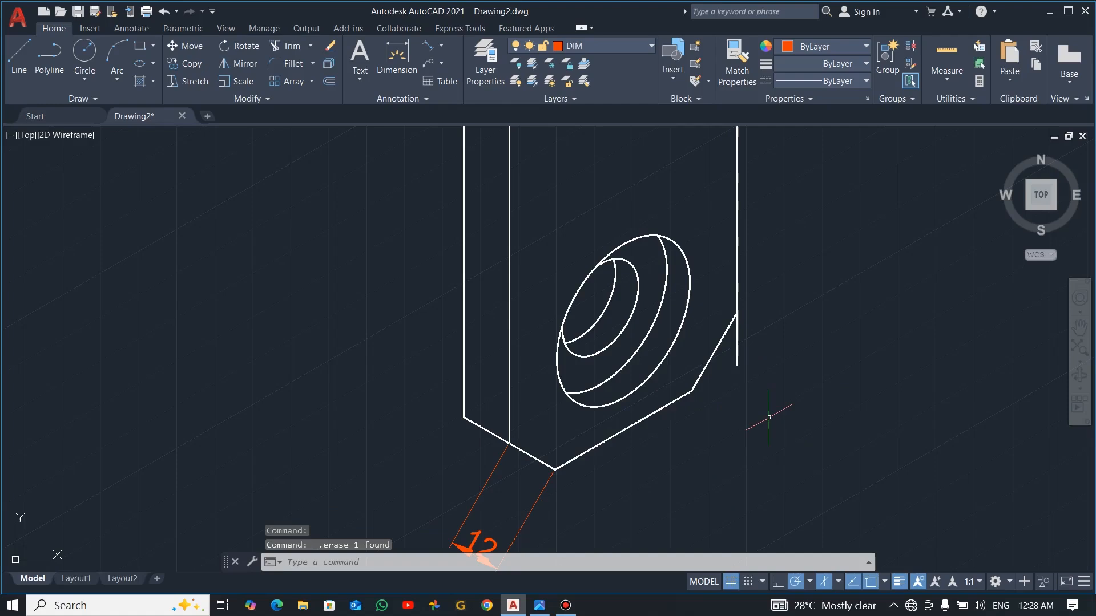
left_click(646, 416)
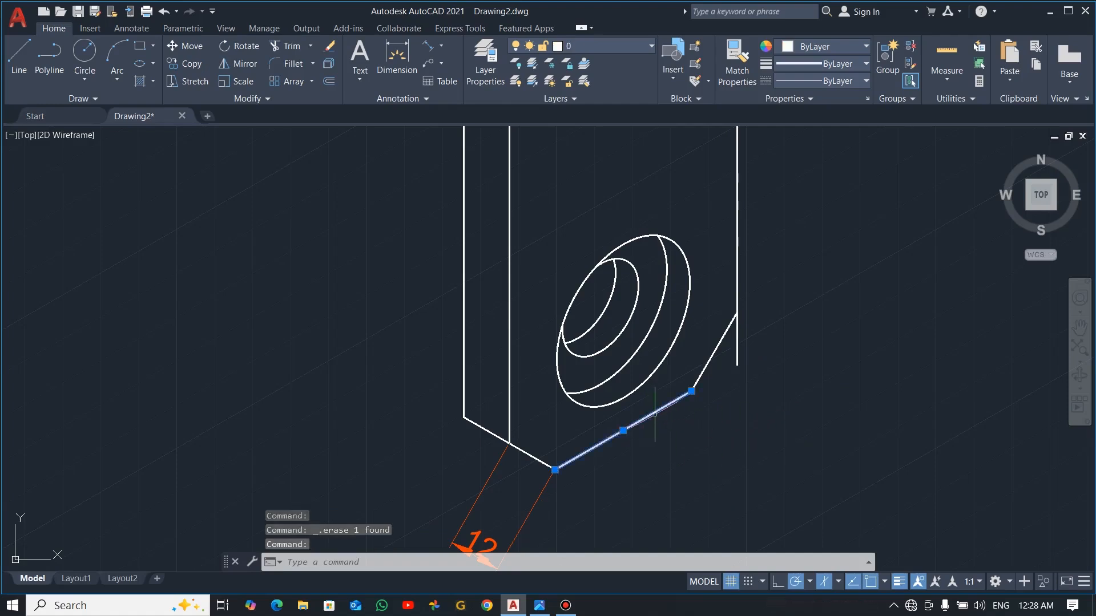
type("ex")
key("Return")
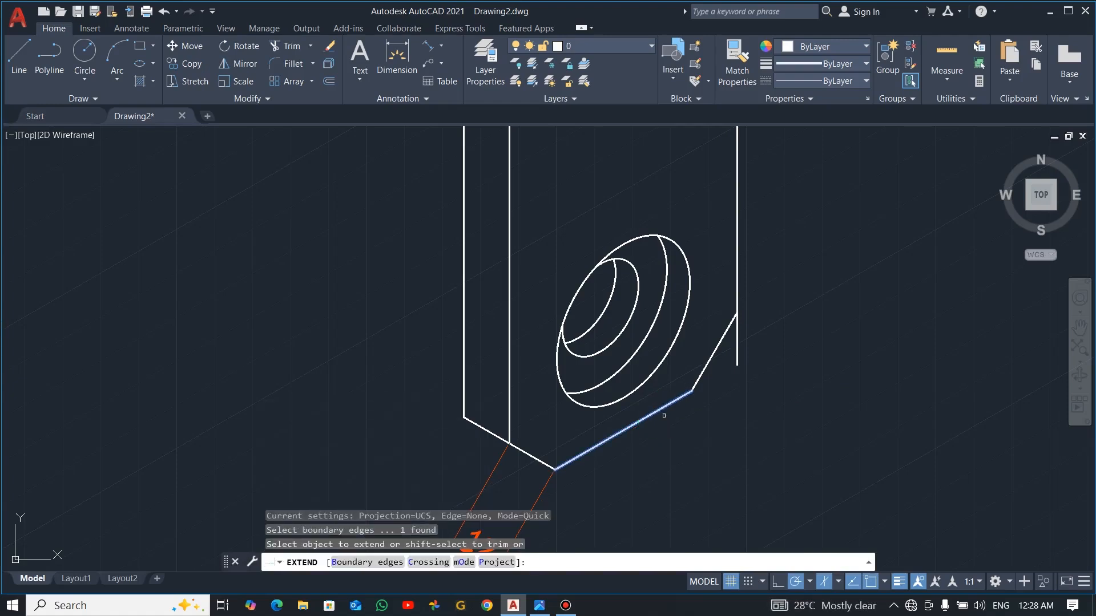
key("Escape")
Stretch the front face's bottom edge to meet the lower end of the right vertical edge at a sharp corner
left_click(684, 394)
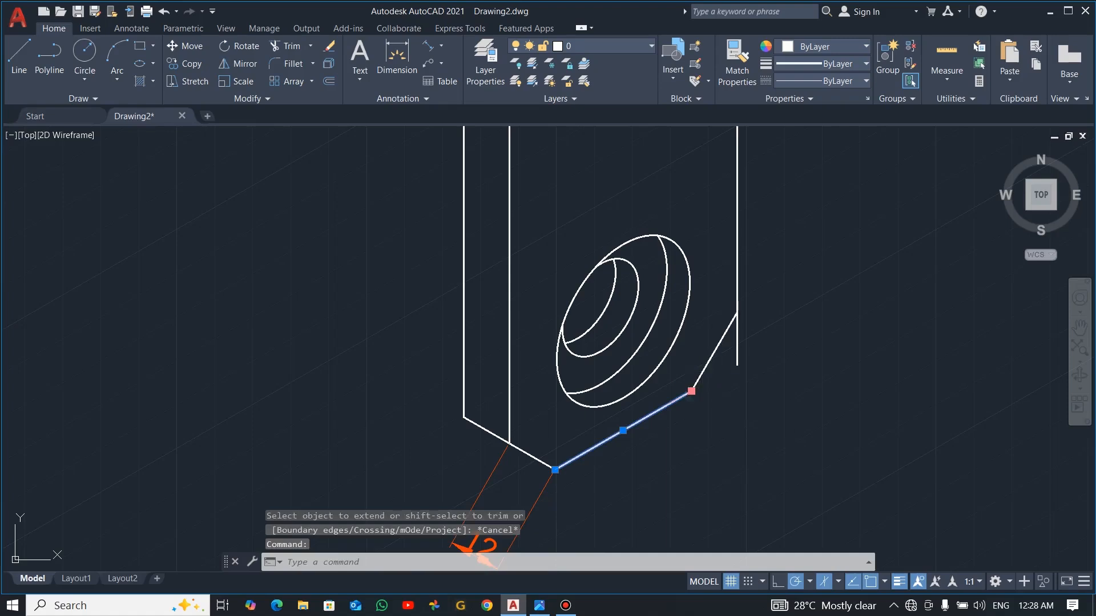
left_click(691, 391)
key("Escape")
key("Escape")
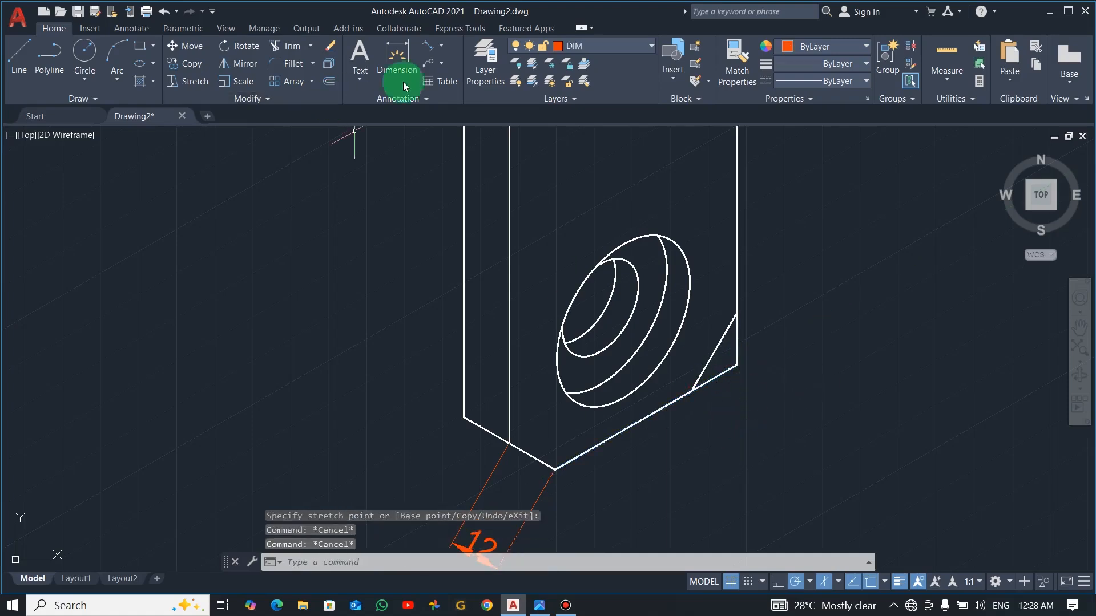
left_click(426, 51)
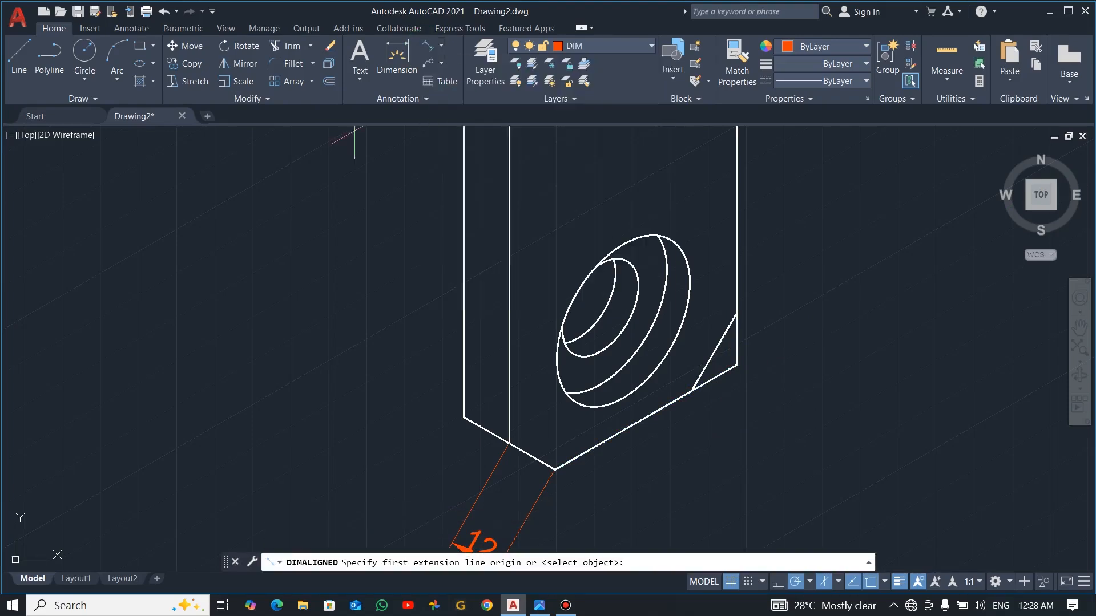
left_click(693, 391)
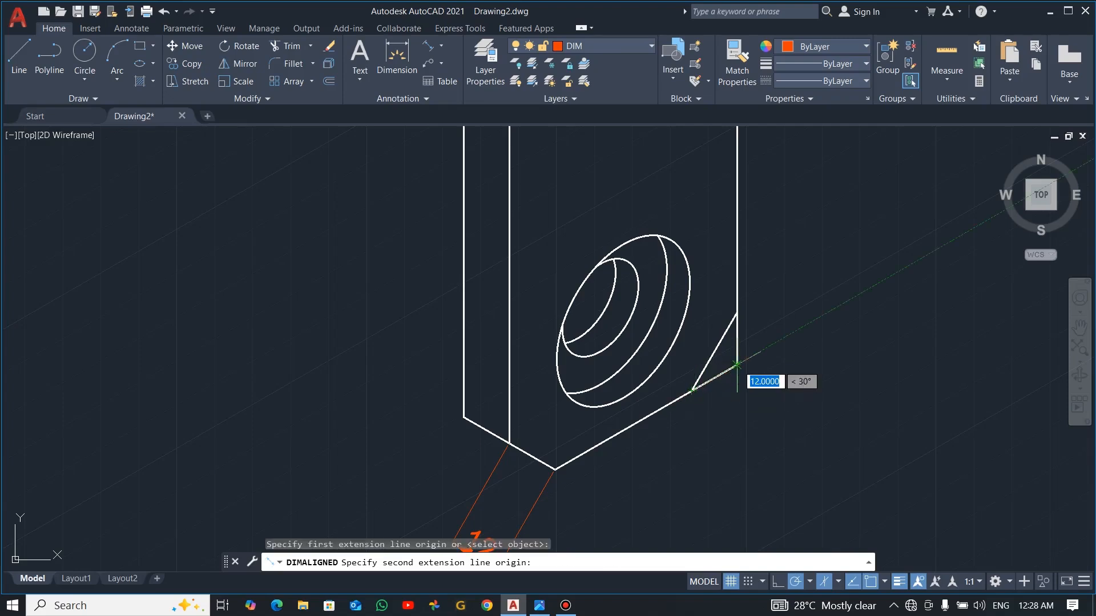
left_click(736, 364)
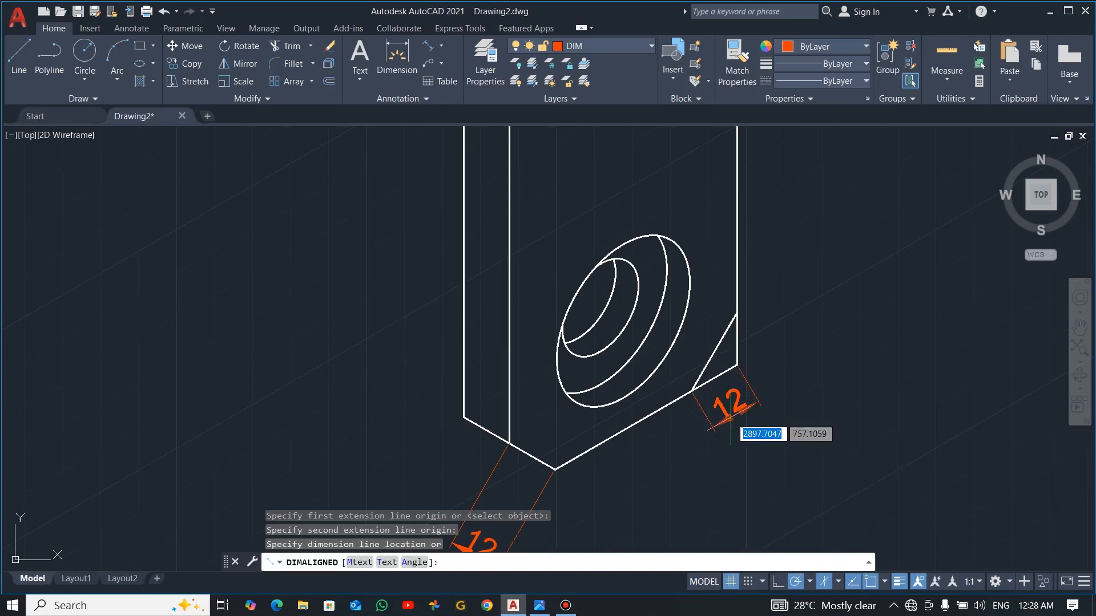
key("Escape")
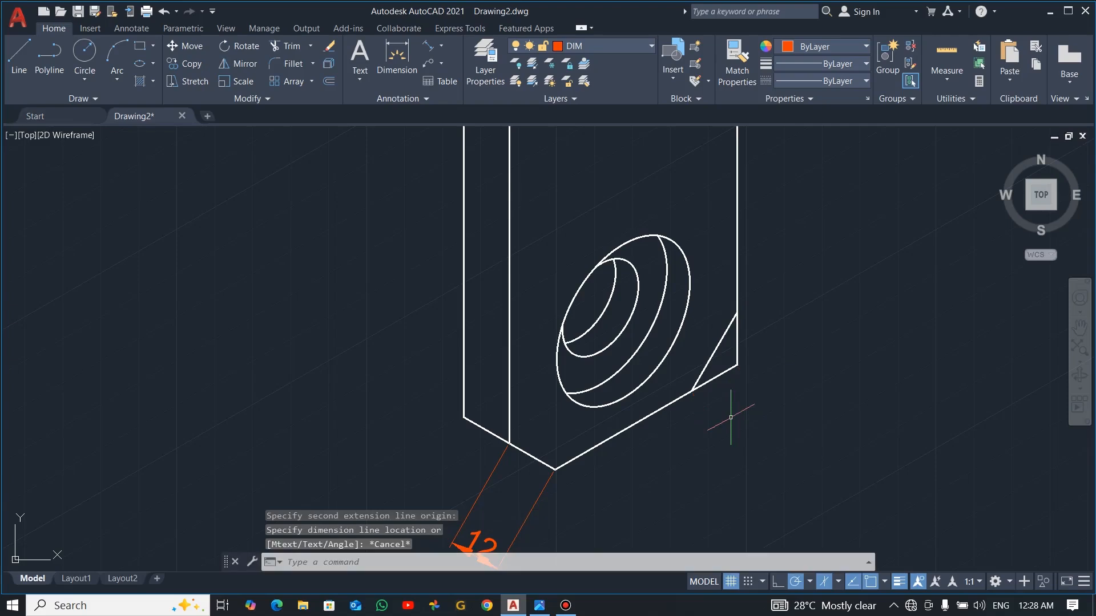
left_click(430, 43)
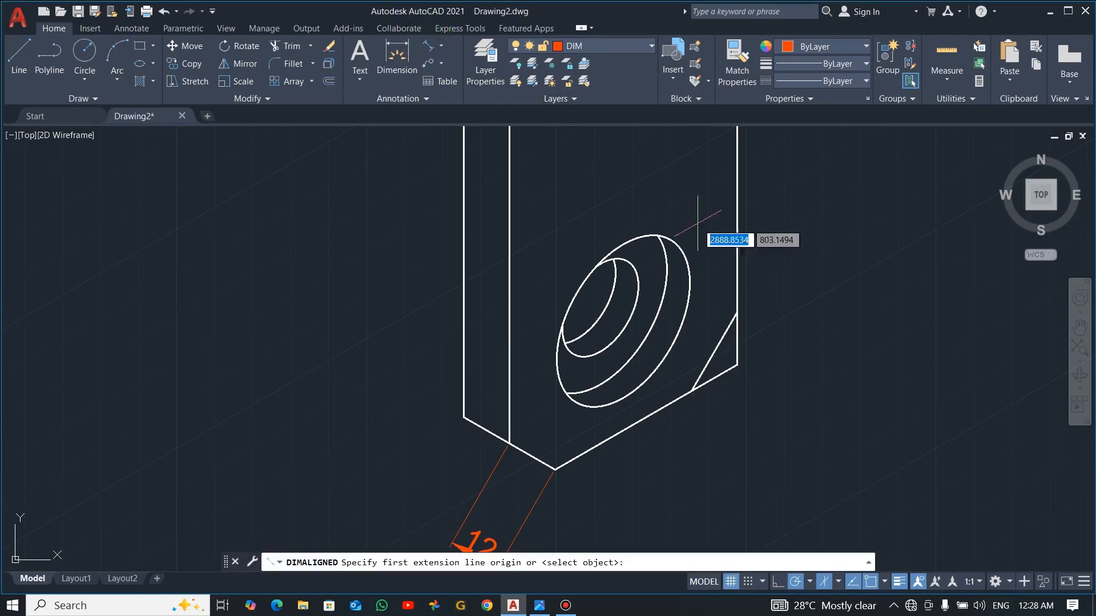
left_click(736, 313)
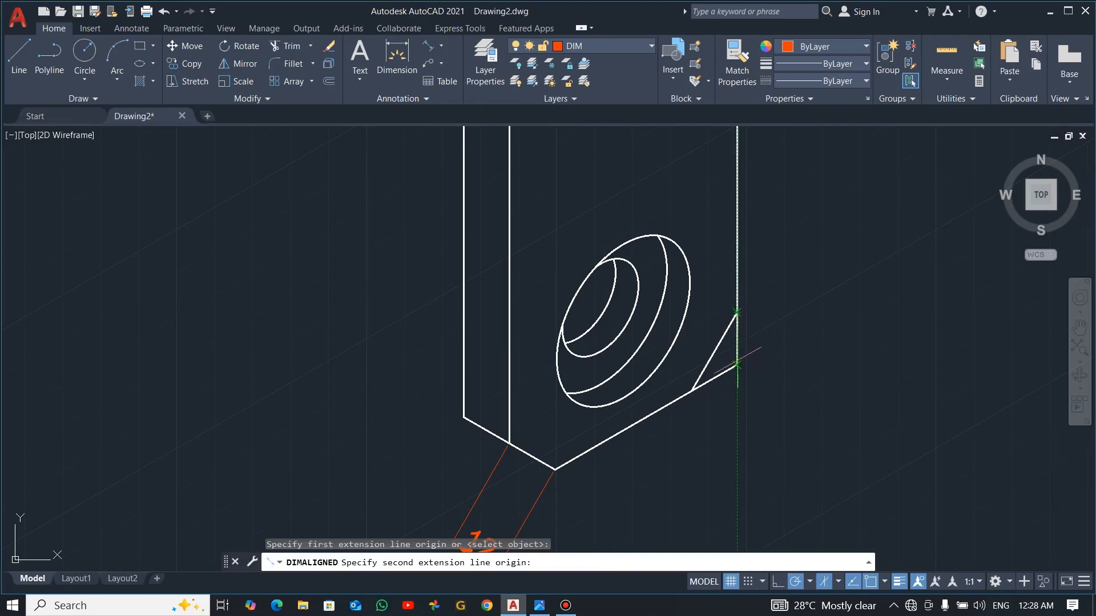
left_click(737, 363)
key("Escape")
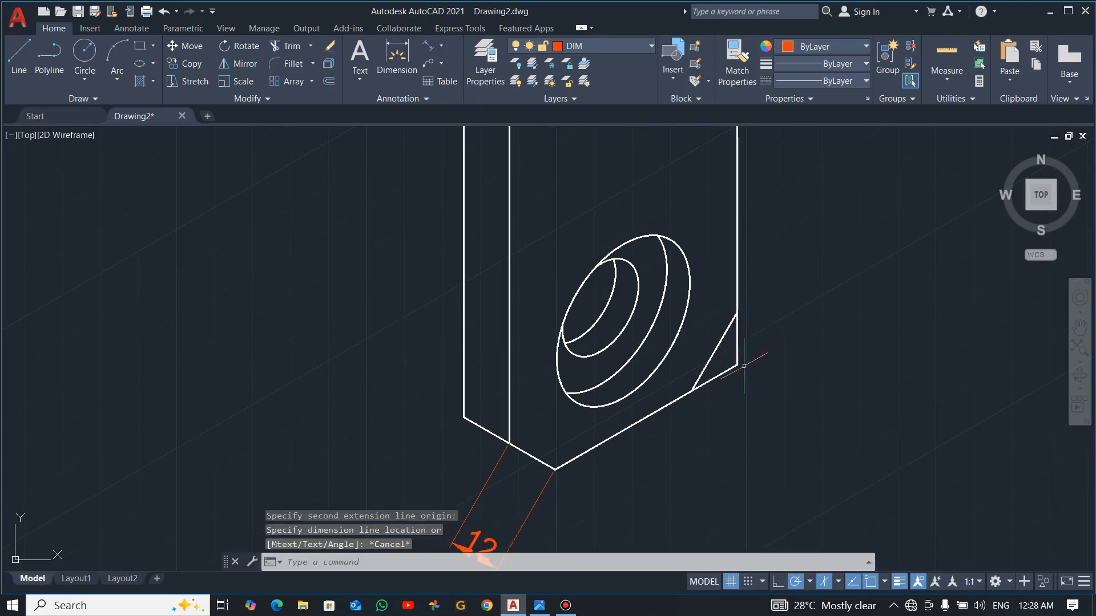
left_click(741, 344)
left_click(732, 382)
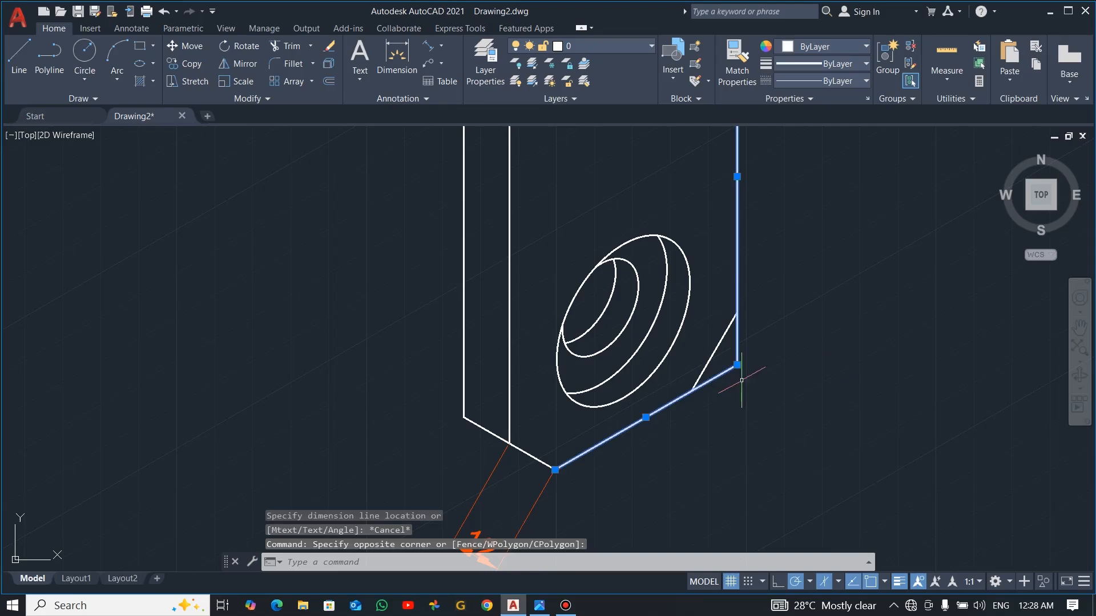
key("Escape")
Trim the right vertical edge and the bottom edge back to the chamfer line
type("tr")
key("Return")
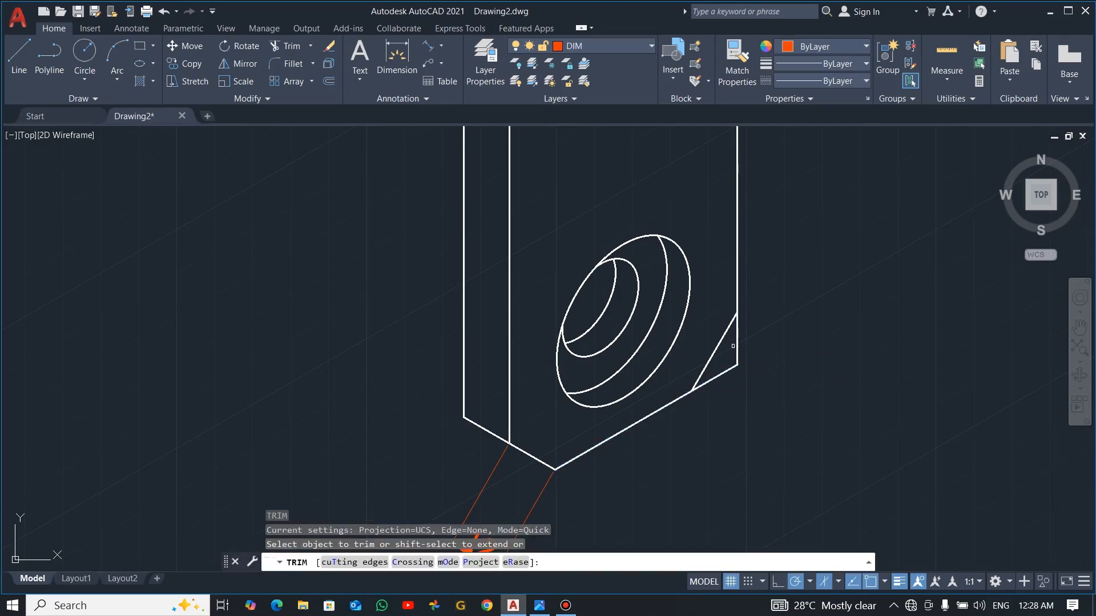
left_click(737, 342)
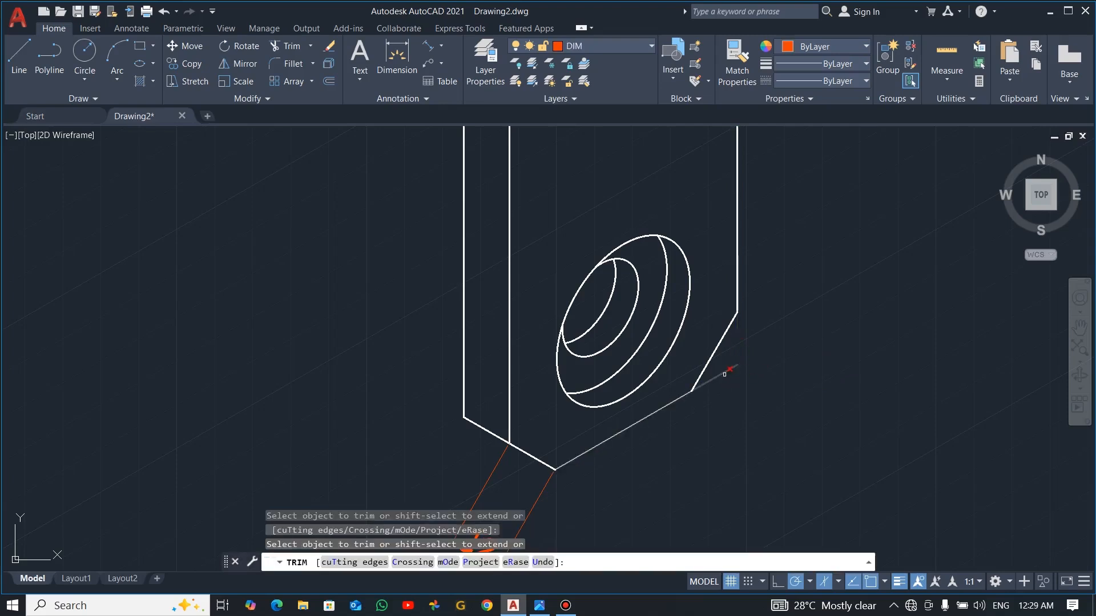
key("Escape")
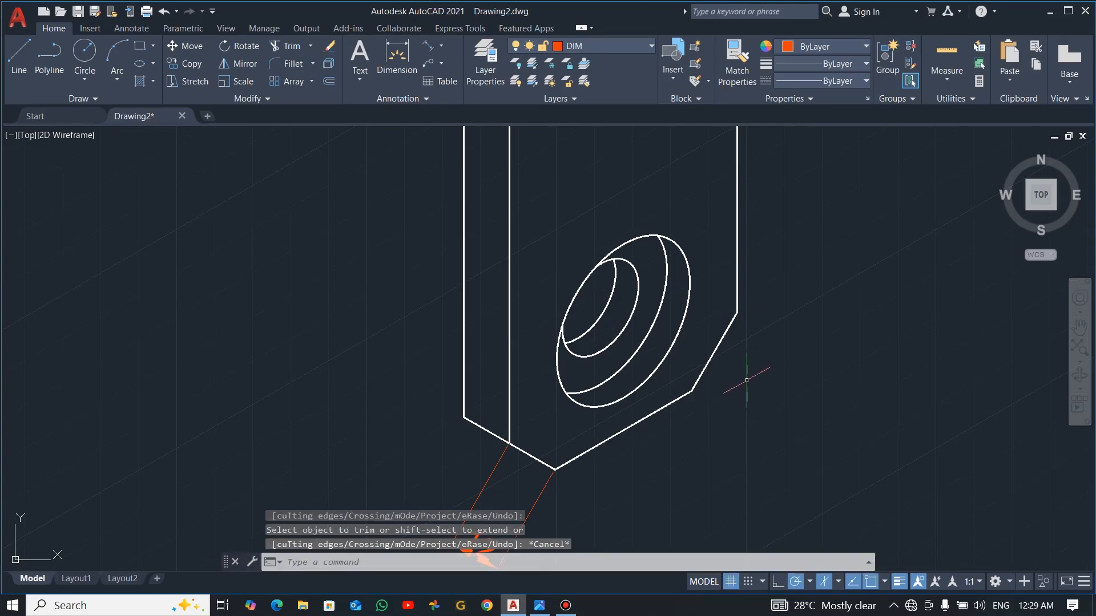
Add an aligned dimension for the chamfer's vertical leg, from its upper endpoint to the projected corner, placed outside the face
left_click(426, 45)
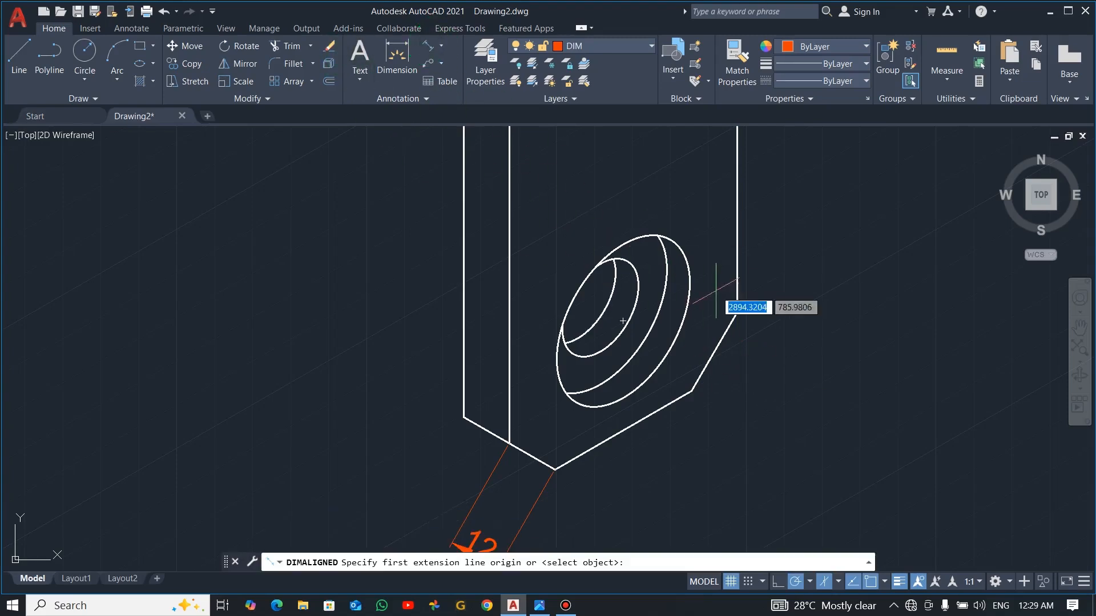
left_click(736, 312)
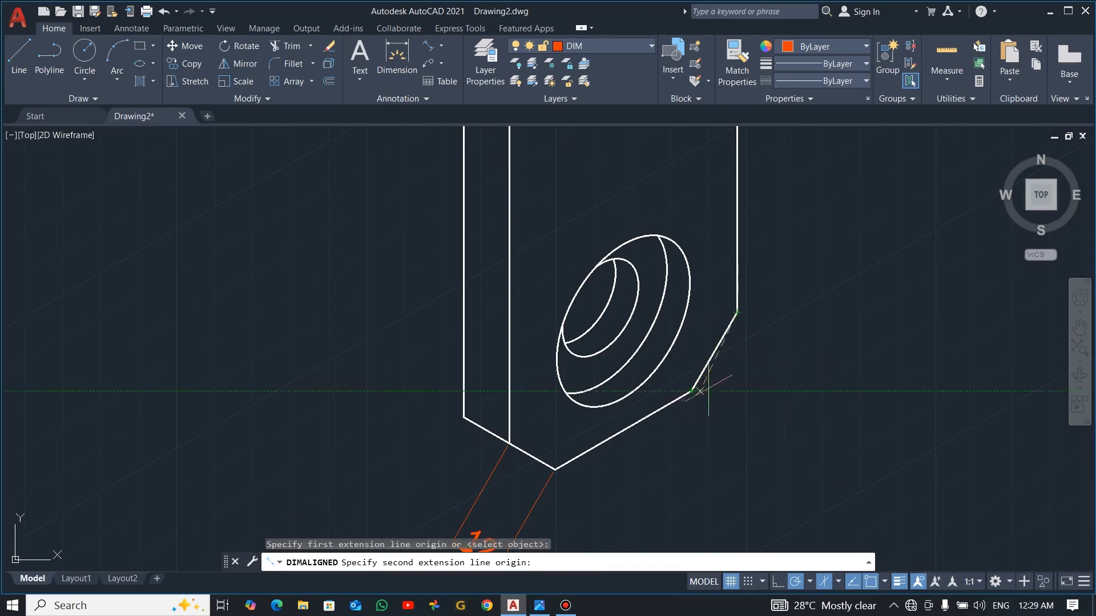
left_click(737, 365)
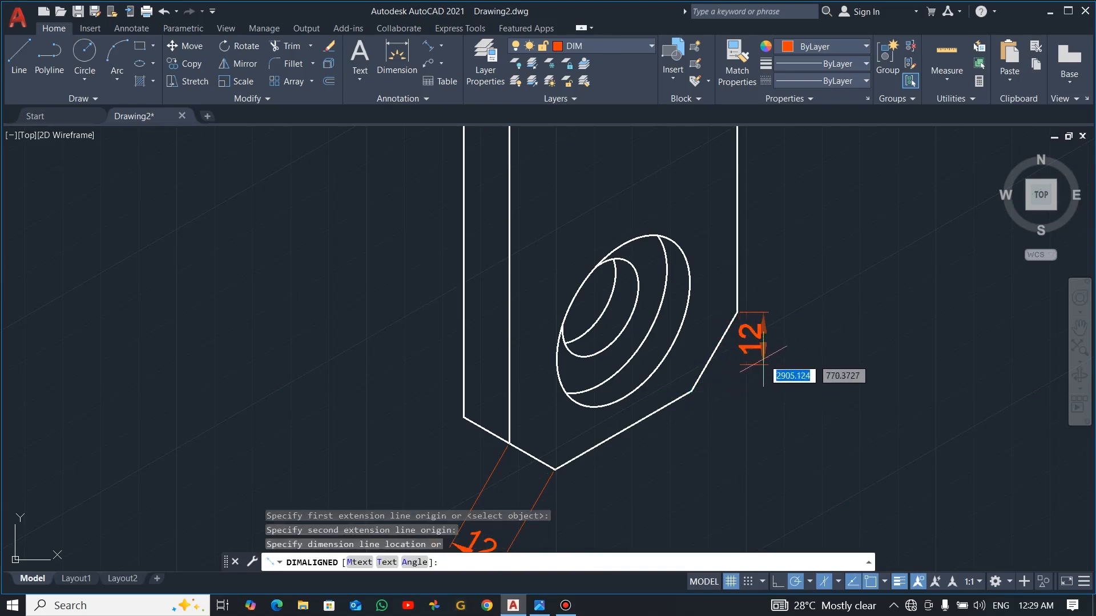
left_click(793, 352)
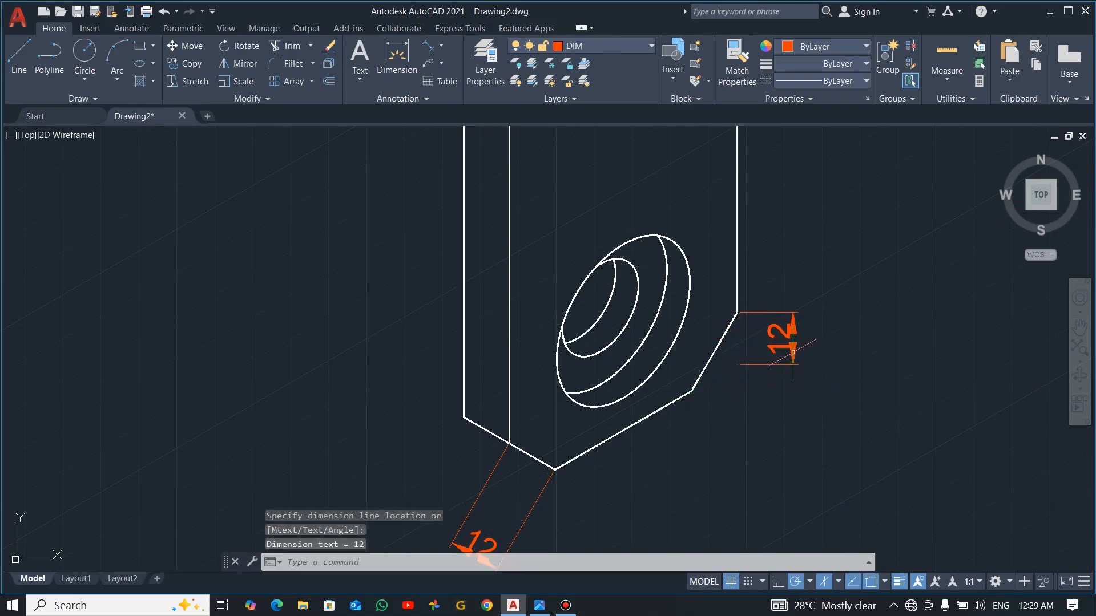
Add an aligned dimension for the chamfer's bottom leg, from its lower endpoint to the projected corner, placed outside the face
left_click(432, 51)
left_click(691, 392)
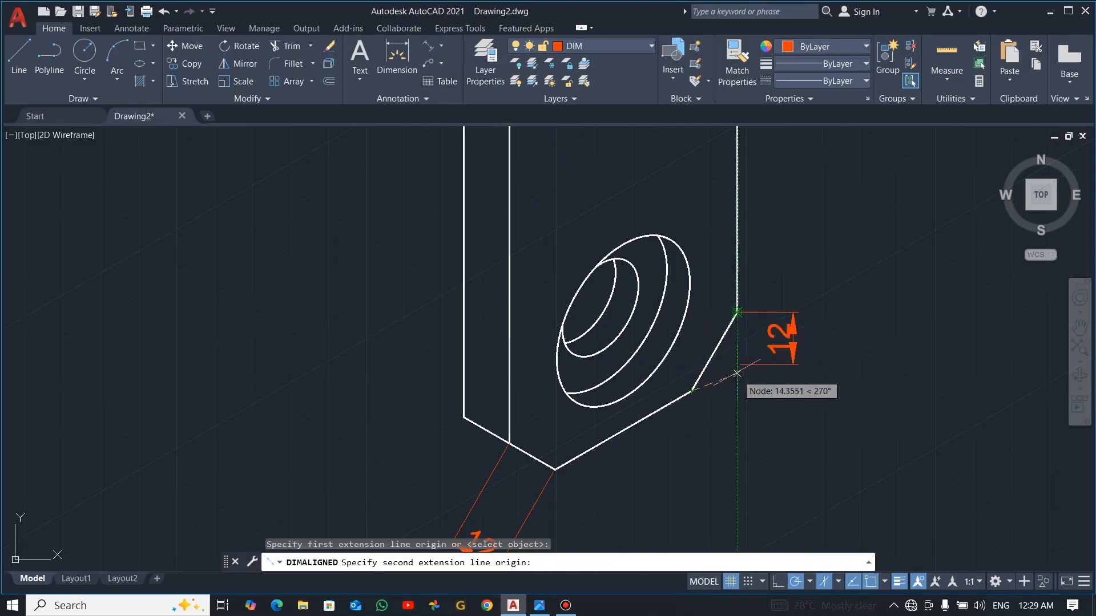
left_click(737, 375)
left_click(745, 429)
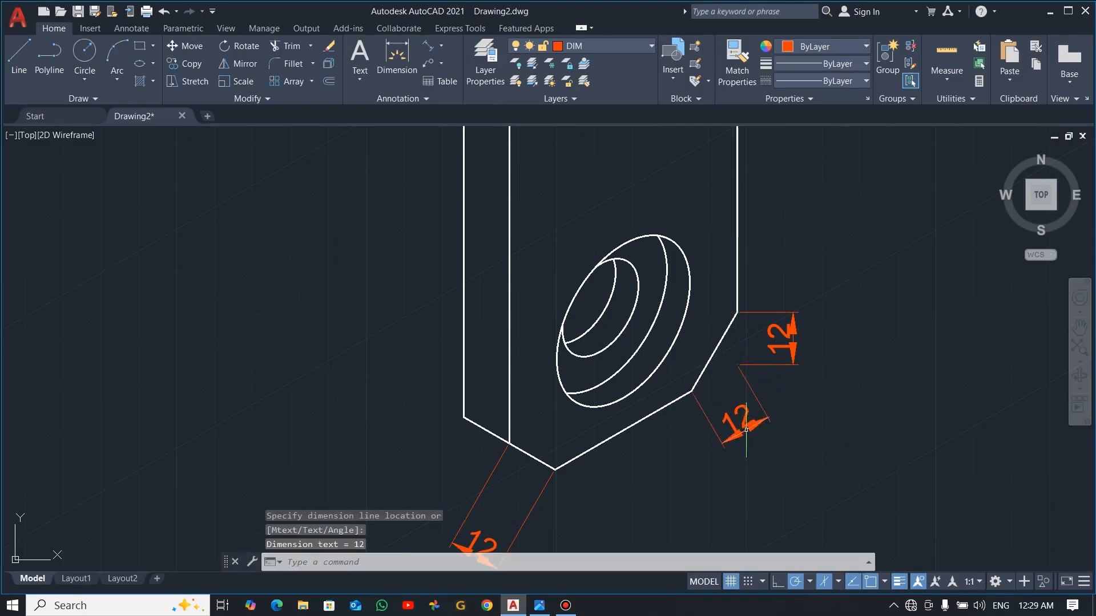
left_click(442, 41)
left_click(431, 47)
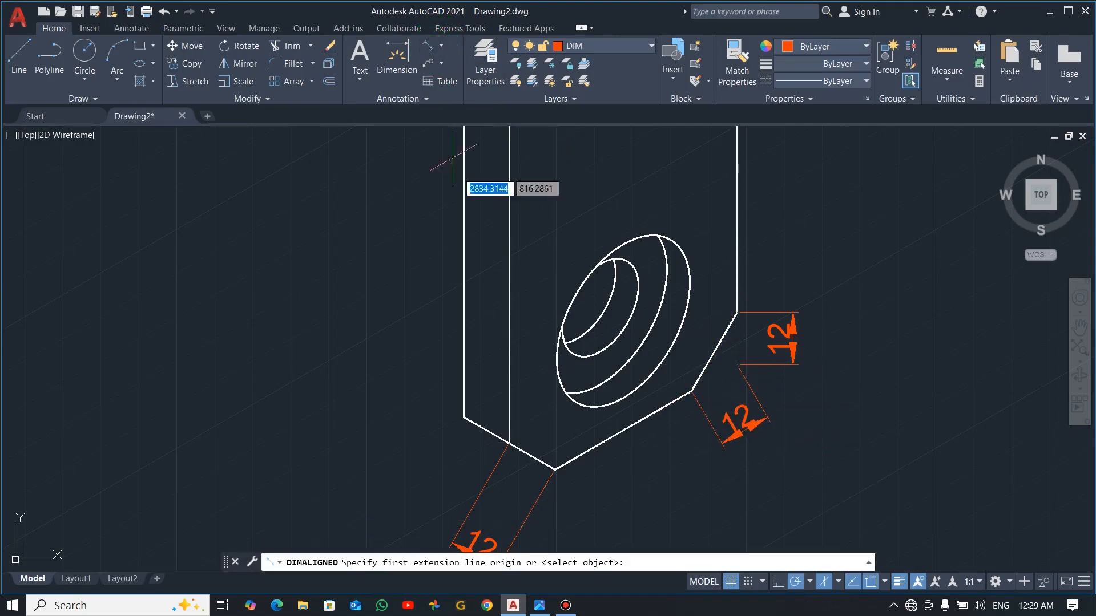
left_click(554, 469)
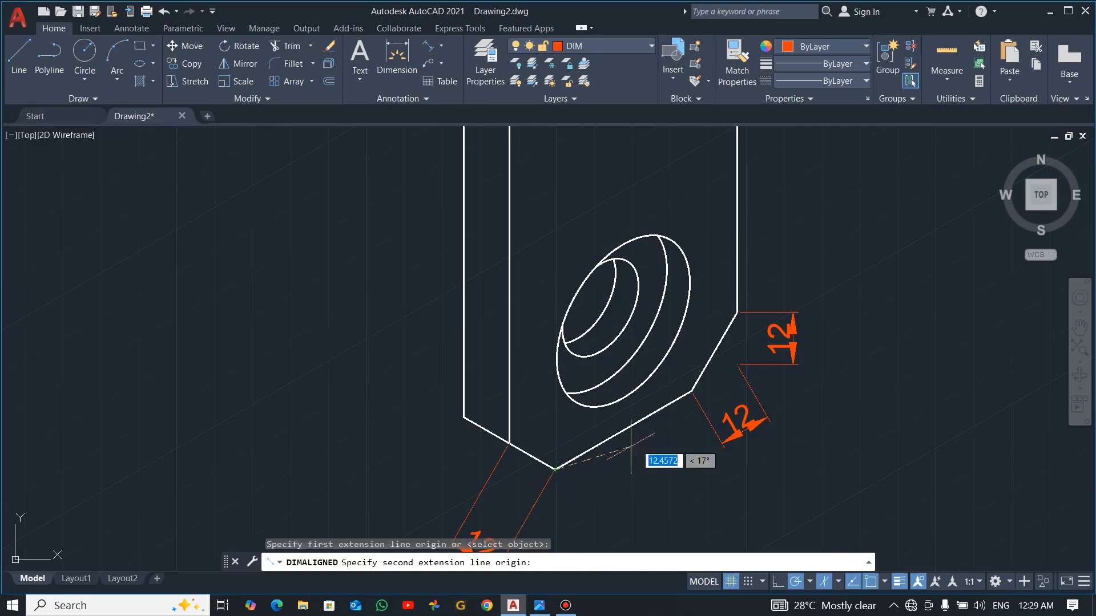
left_click(737, 363)
key("Escape")
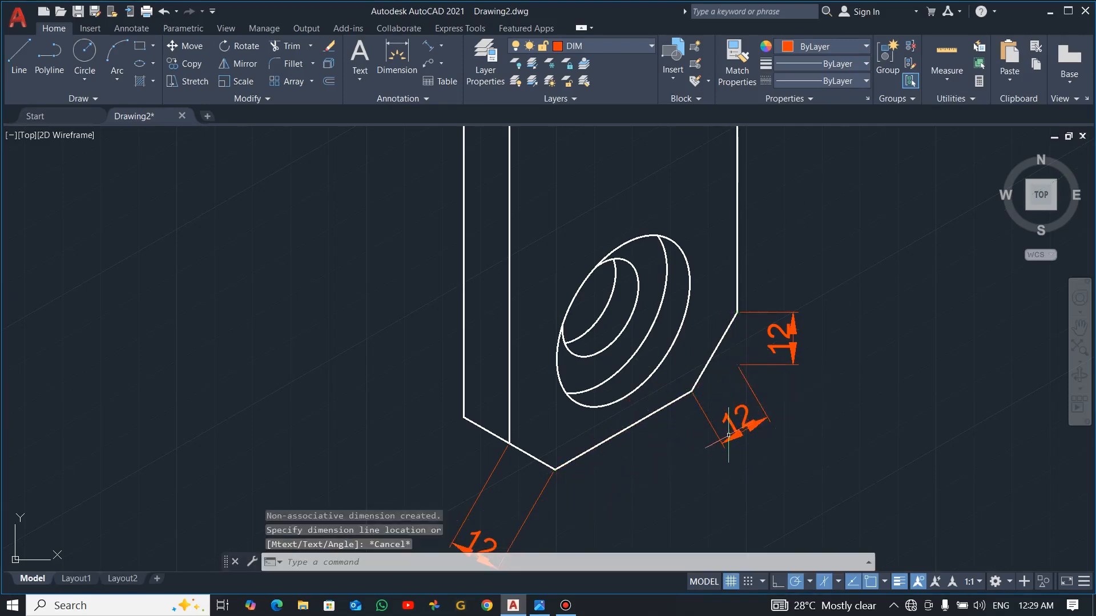
left_click(430, 48)
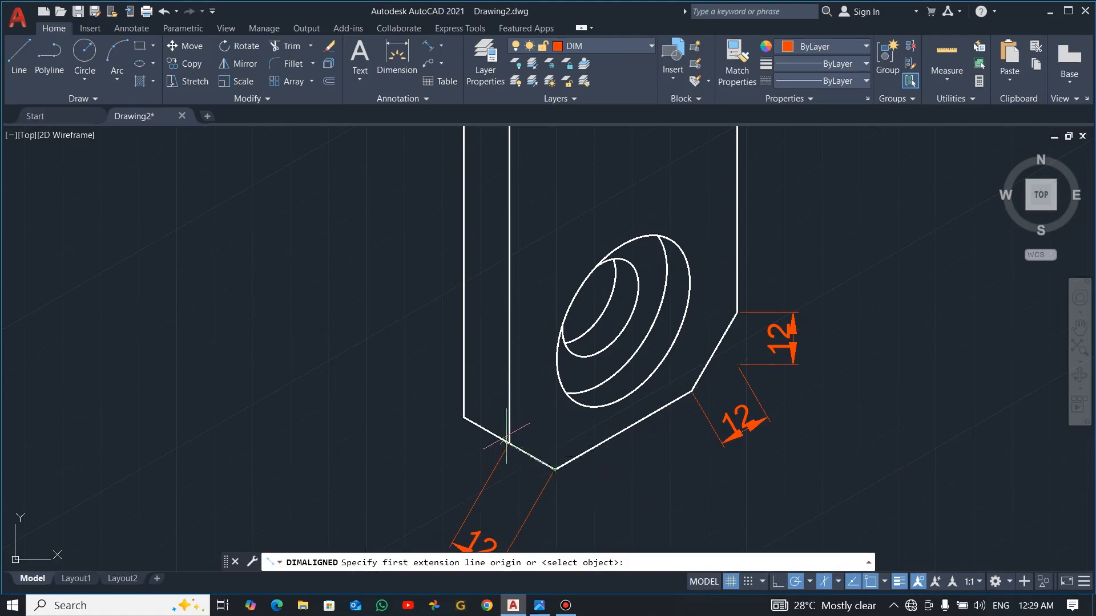
left_click(509, 496)
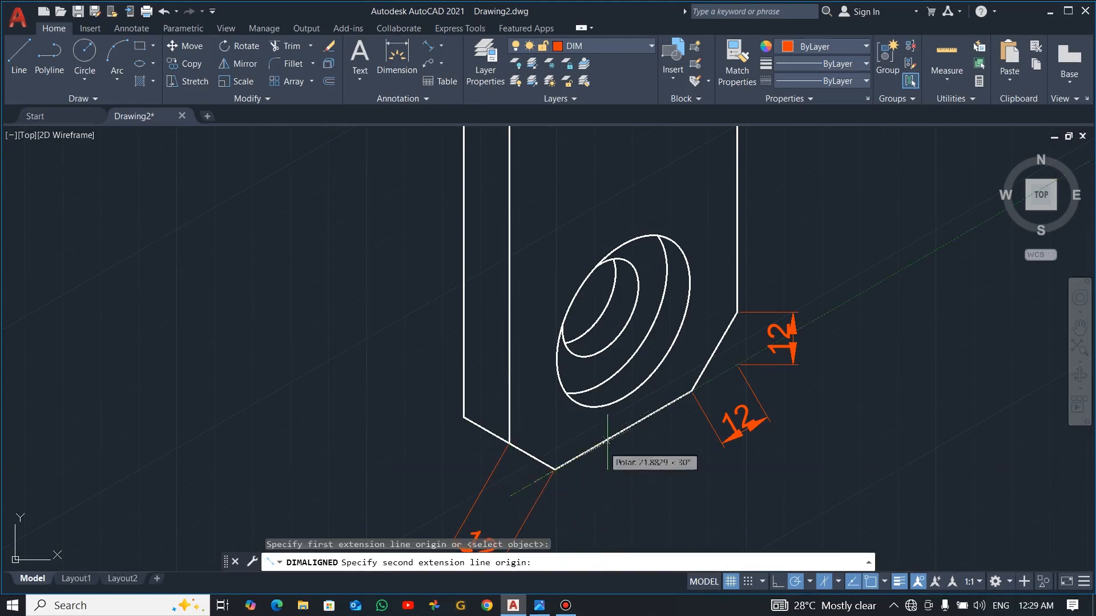
left_click(759, 351)
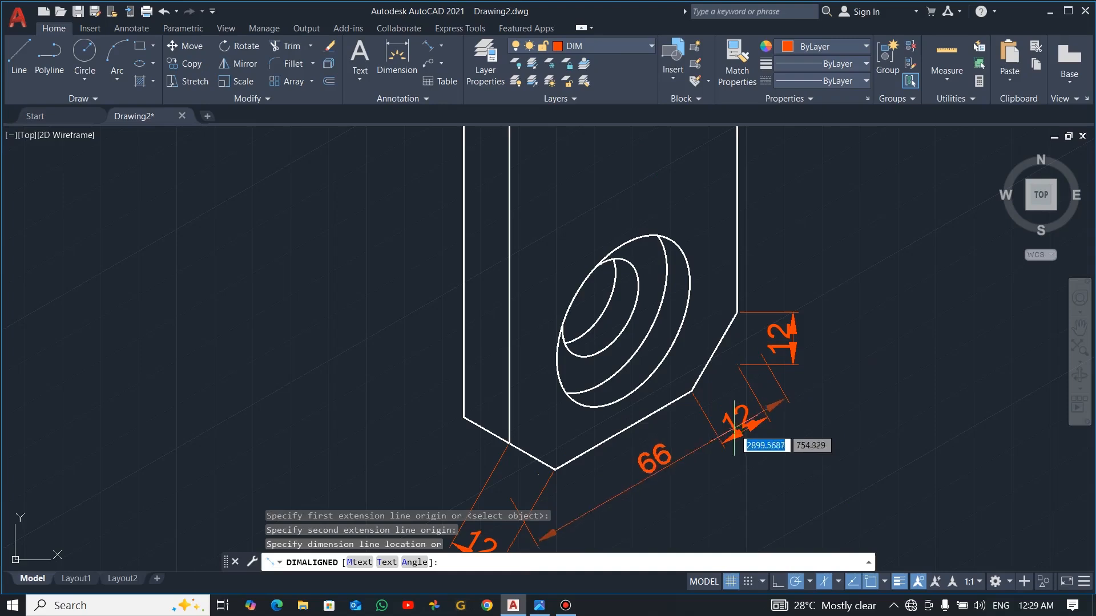
key("Escape")
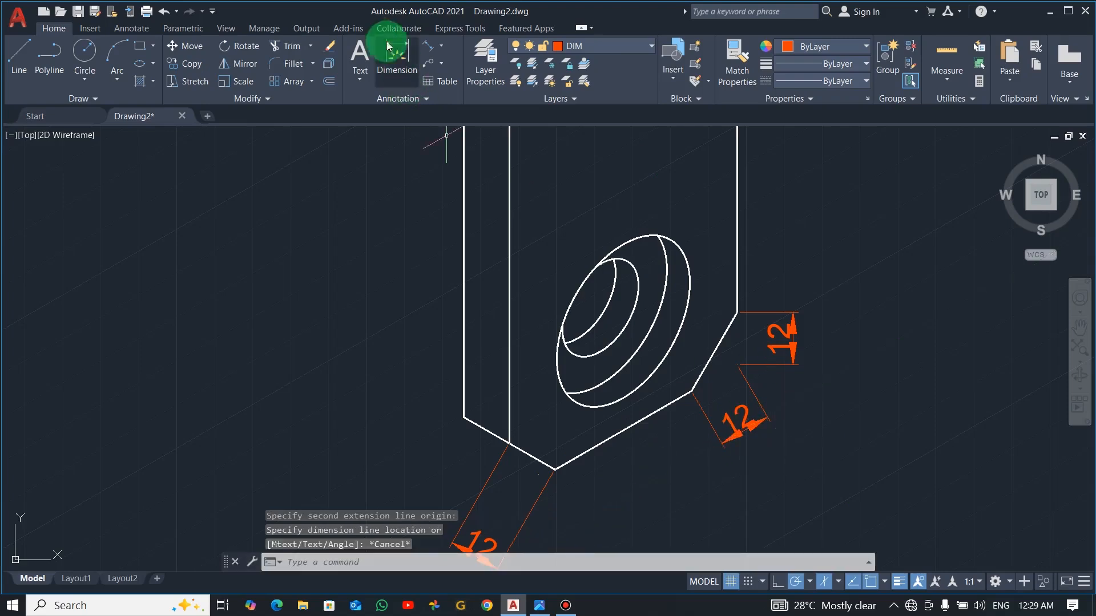
Add an aligned dimension for the front face's full bottom width between its two projected corners, placed outside the chamfer dimension
left_click(427, 50)
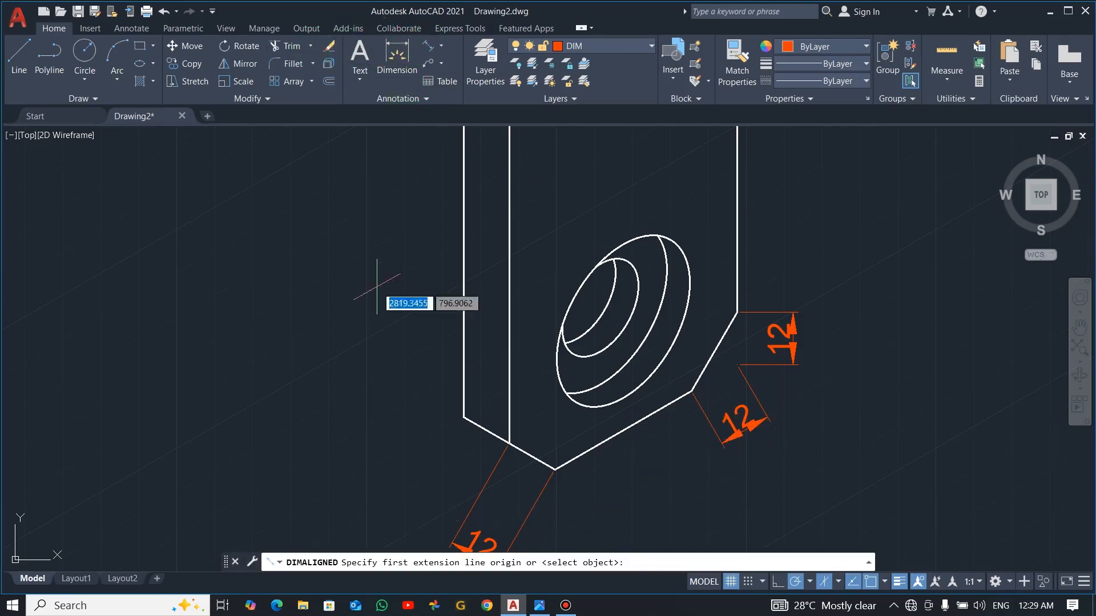
left_click(511, 500)
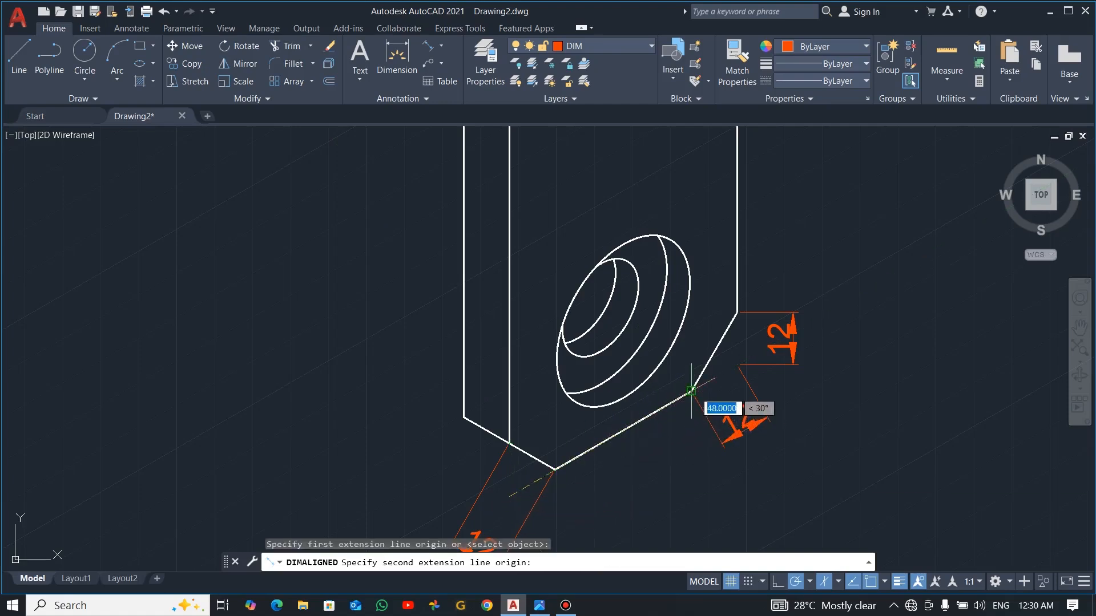
left_click(737, 364)
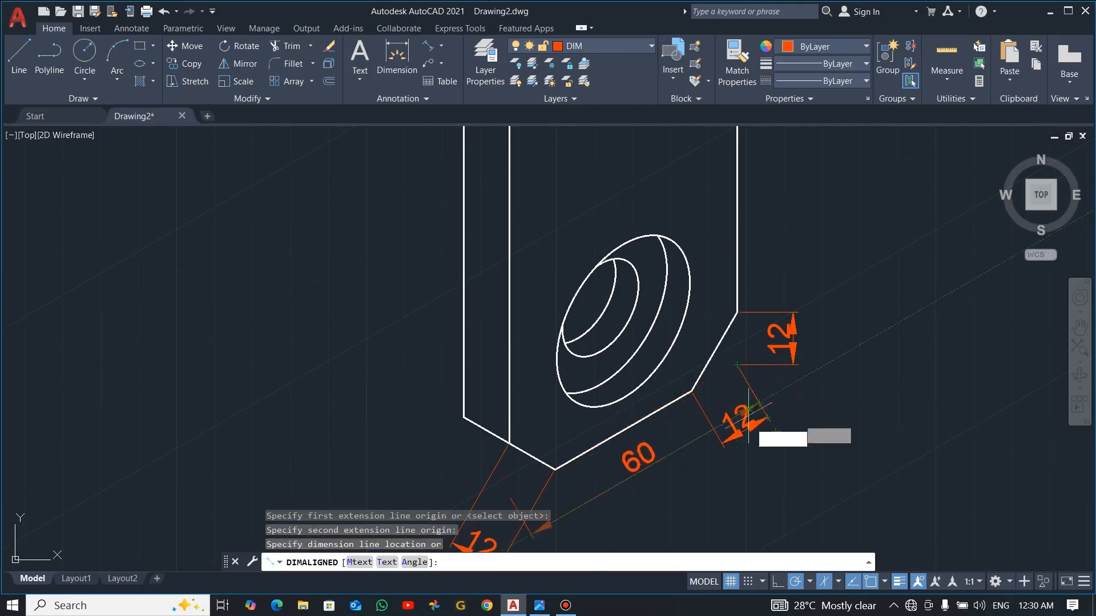
scroll(770, 468, "down", 3)
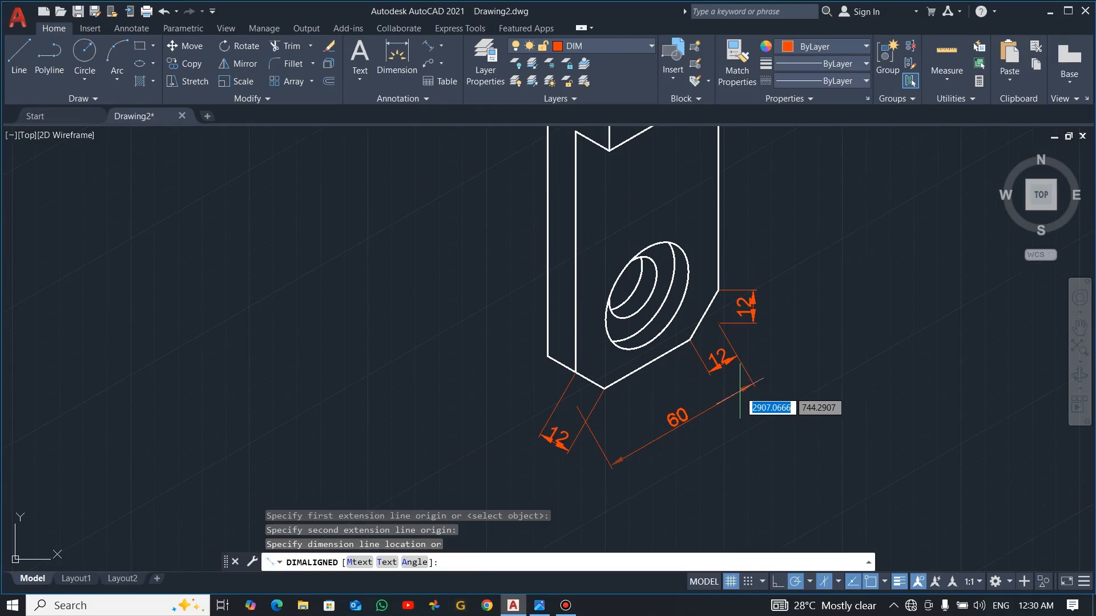
left_click(751, 406)
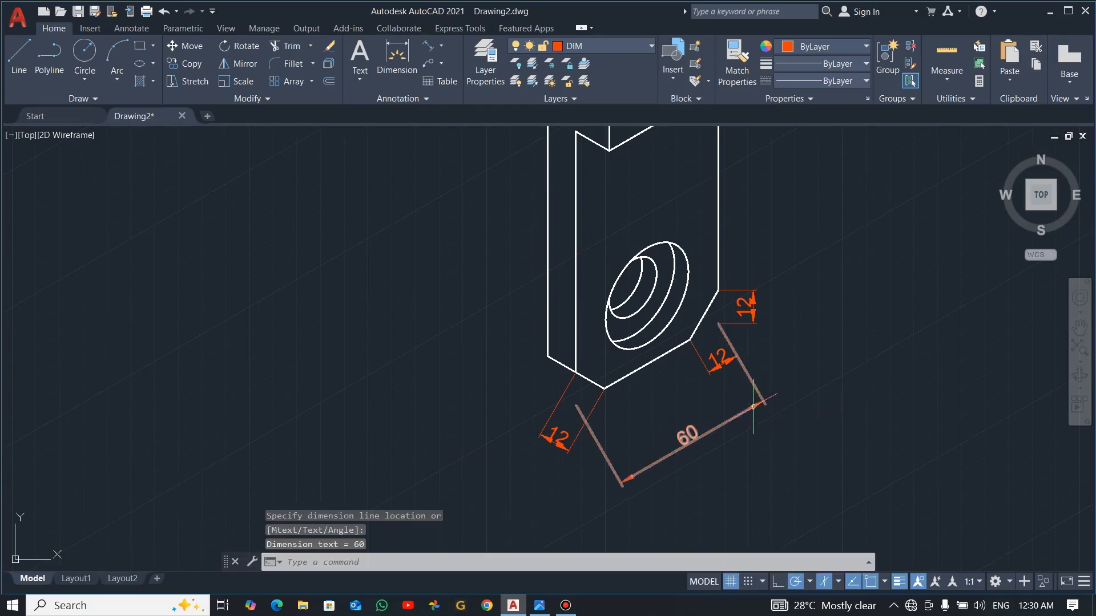
Check the reference image and add an aligned dimension for the straight right edge of the upper front lug, placed outside it
key("alt+Tab")
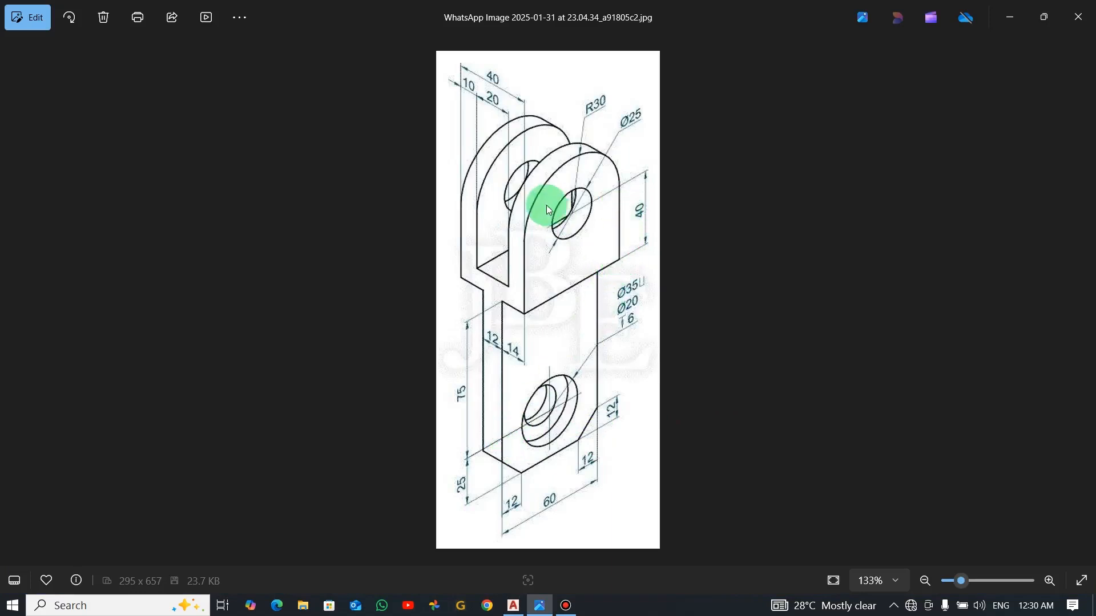
key("alt+Tab")
scroll(753, 235, "up", 6)
scroll(643, 237, "down", 8)
middle_click_drag(638, 129, 641, 270)
middle_click_drag(629, 220, 634, 297)
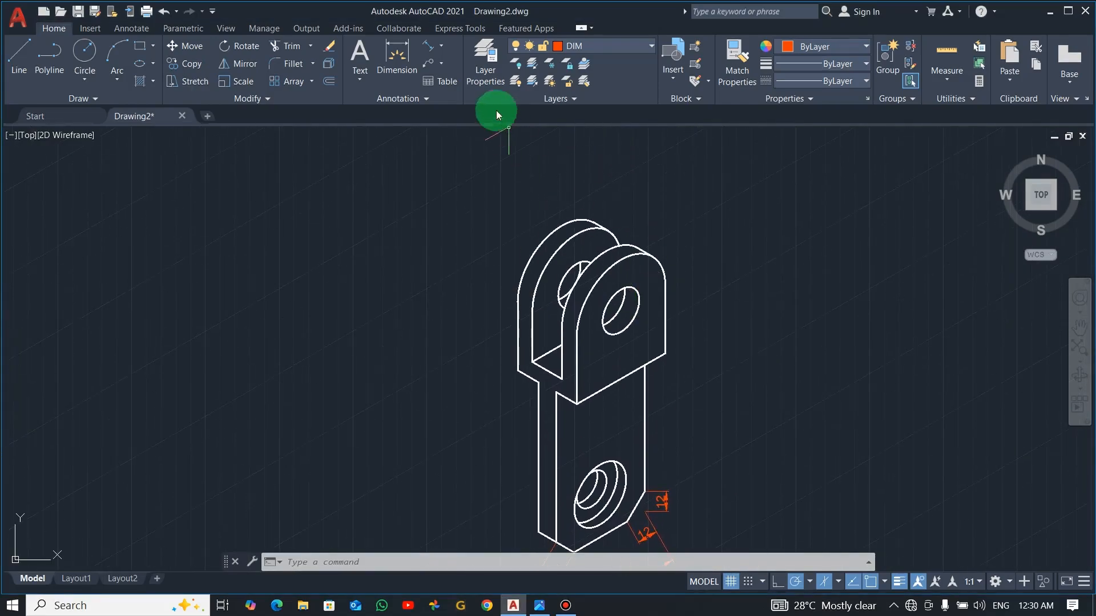
left_click(429, 48)
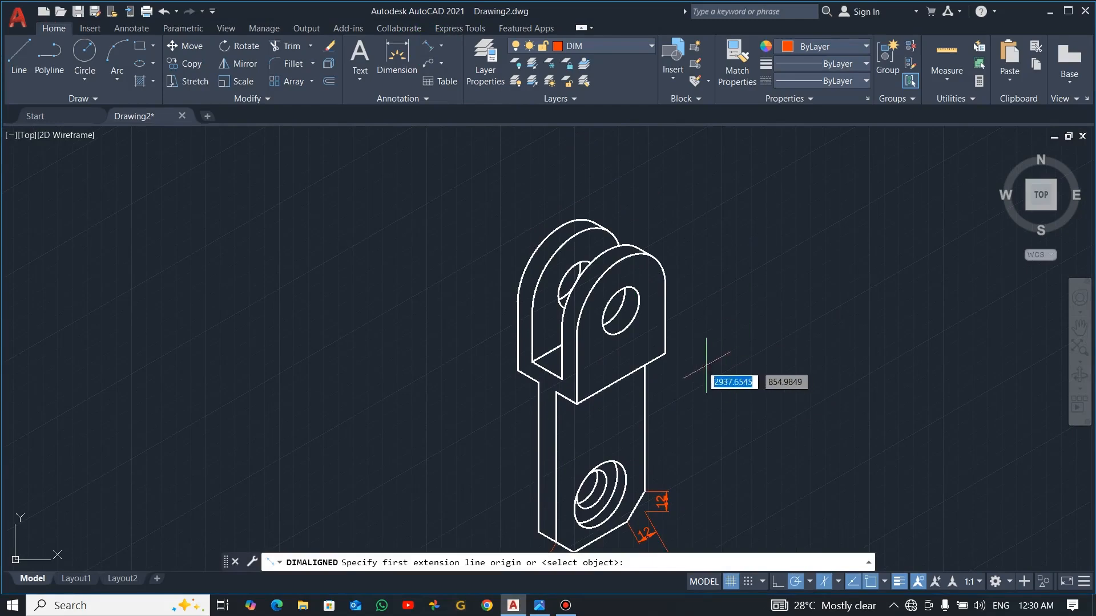
left_click(665, 352)
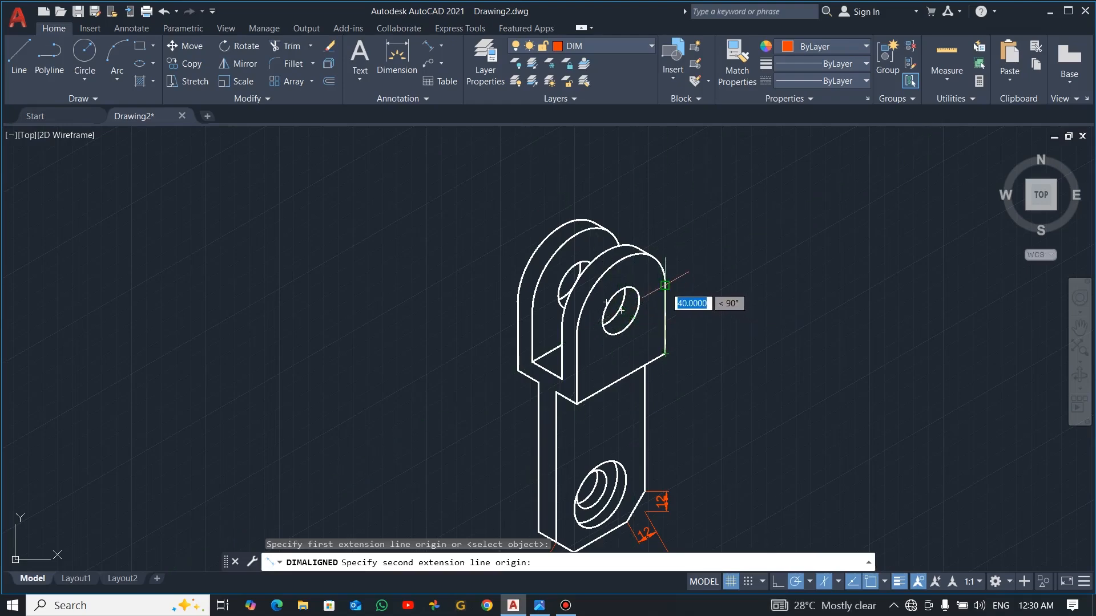
left_click(665, 285)
left_click(710, 288)
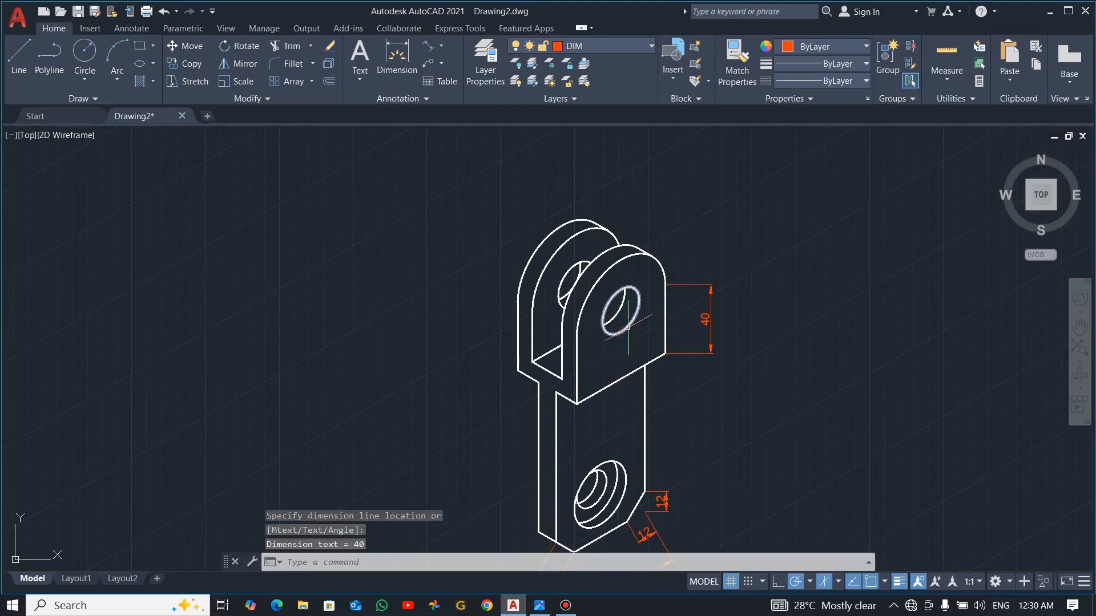
Check the reference image and add an aligned dimension across the fork's overall width, between the lugs' outer arc ends, placed above the lugs
key("alt+Tab")
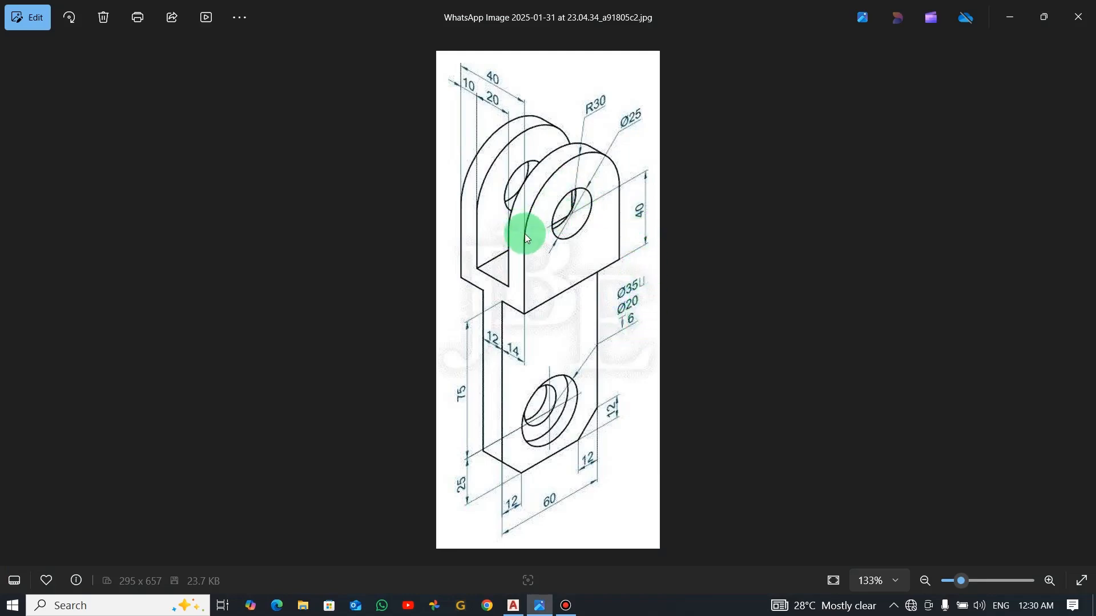
key("alt+Tab")
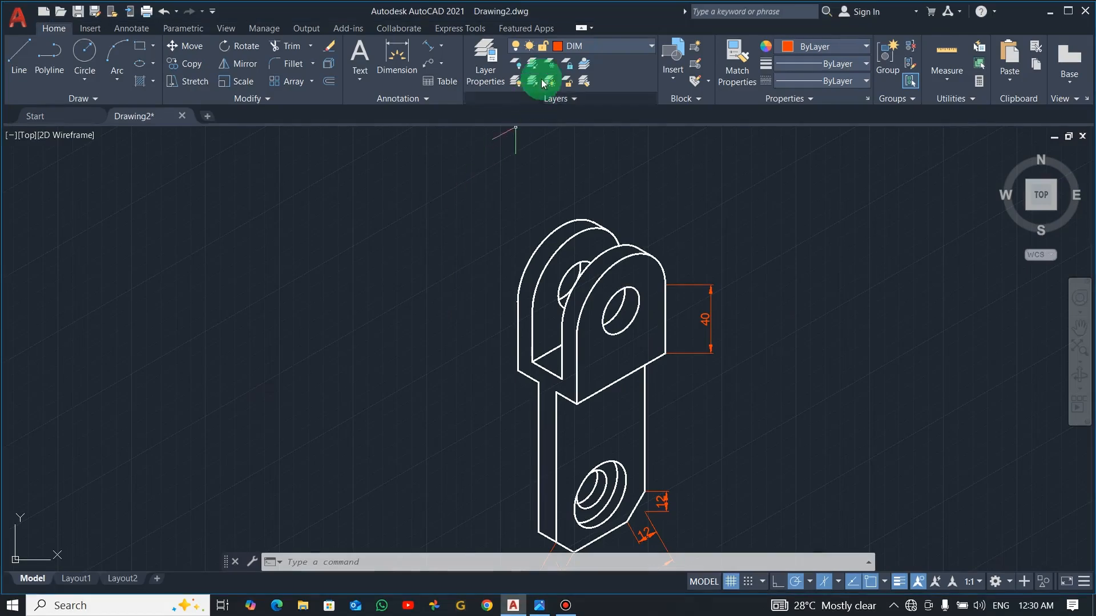
left_click(429, 47)
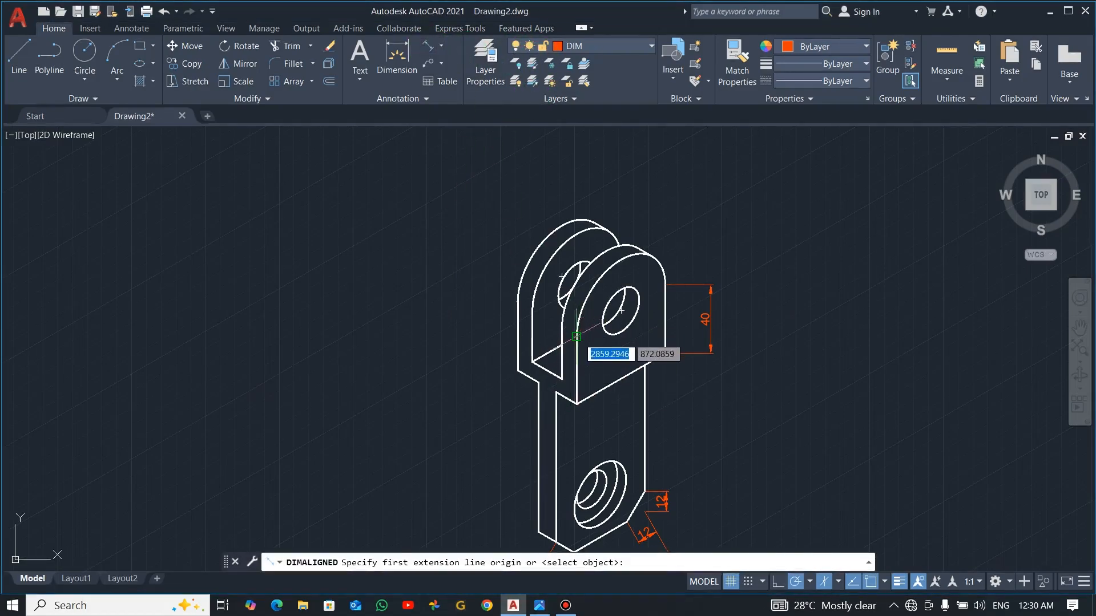
left_click(577, 337)
left_click(517, 301)
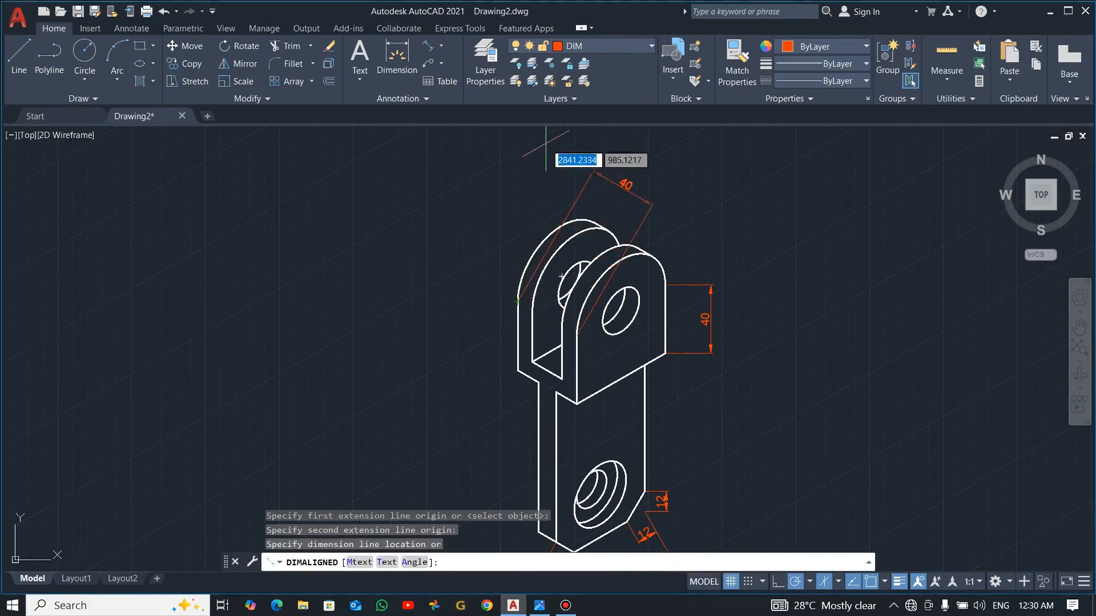
left_click(565, 146)
Check the reference image and add an aligned dimension for the slot between the lugs' inner faces, placed just inside the overall width dimension
key("alt+Tab")
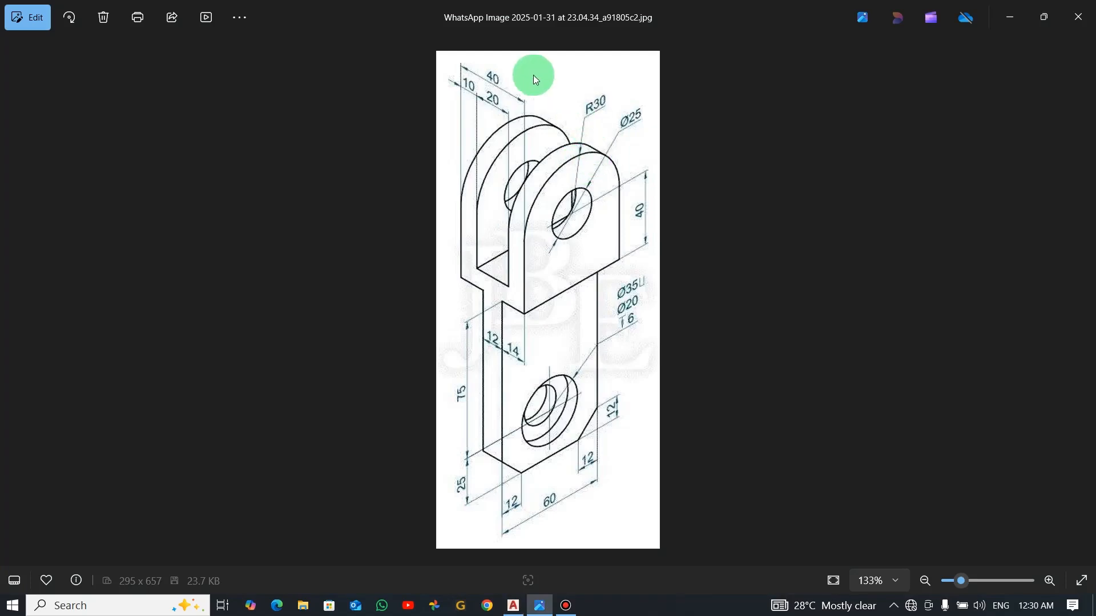
key("alt+Tab")
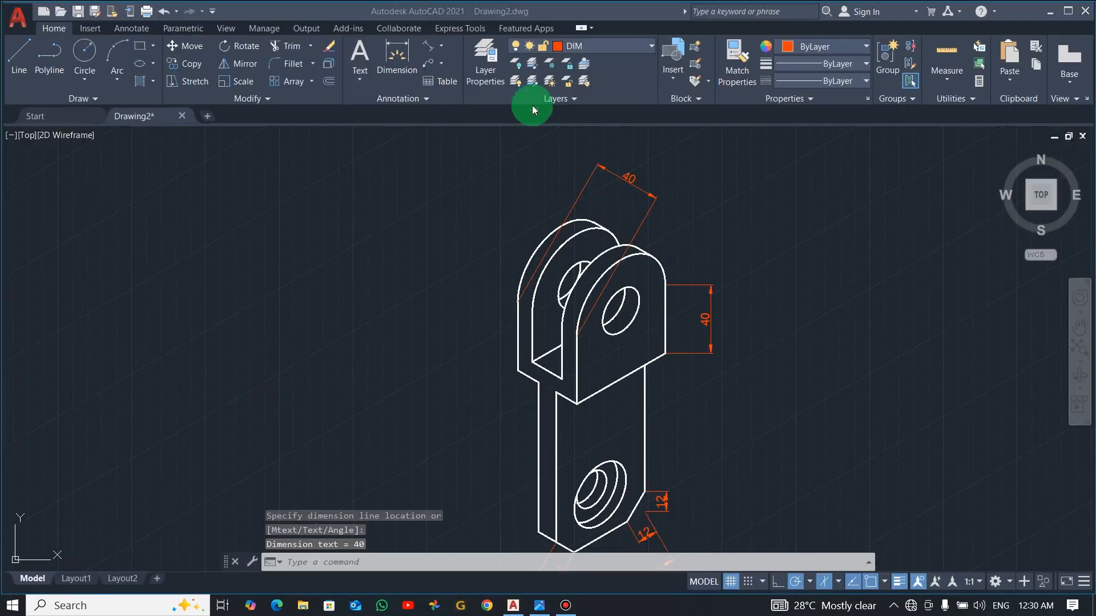
left_click(429, 51)
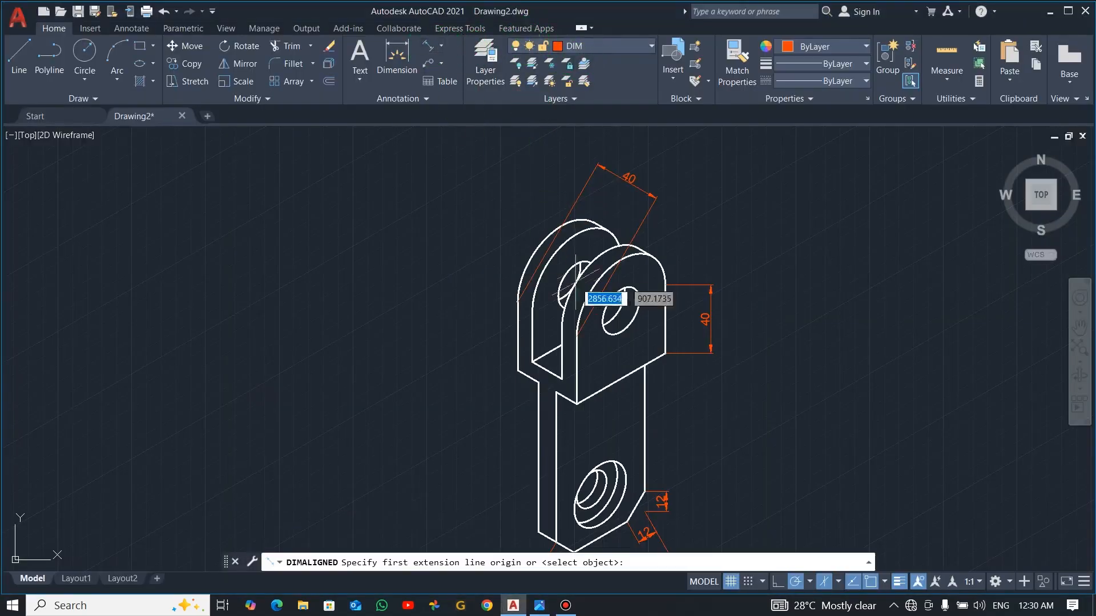
left_click(563, 308)
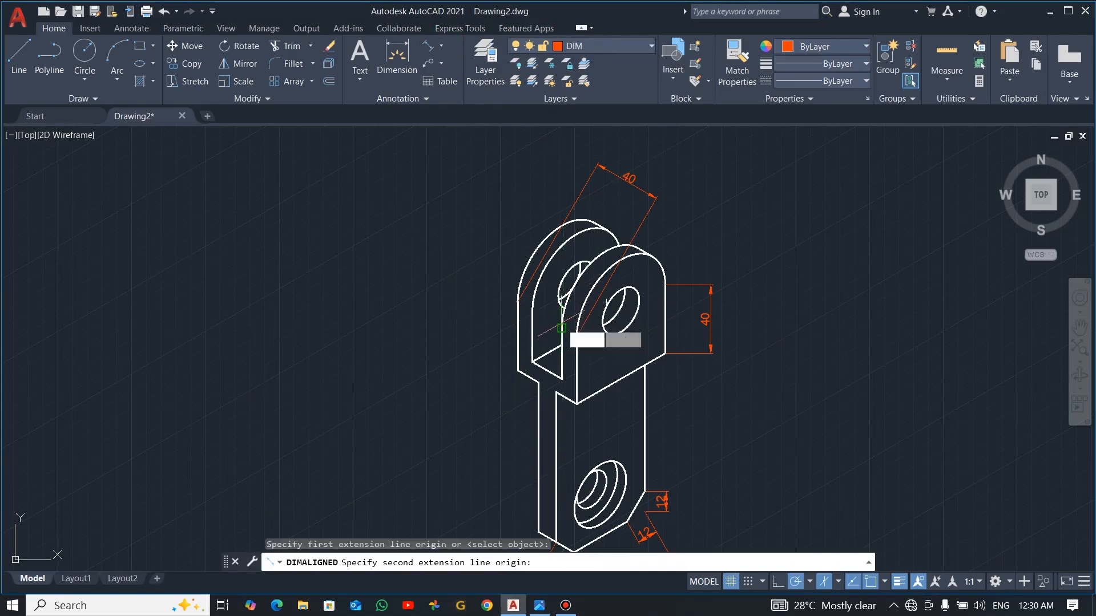
left_click(531, 309)
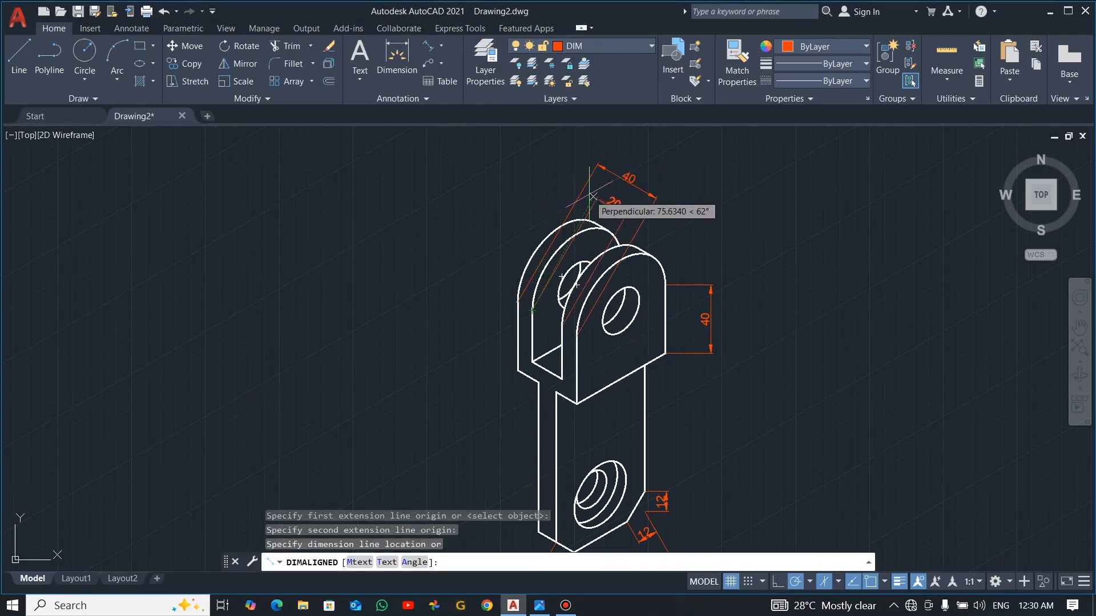
left_click(593, 197)
key("alt+Tab")
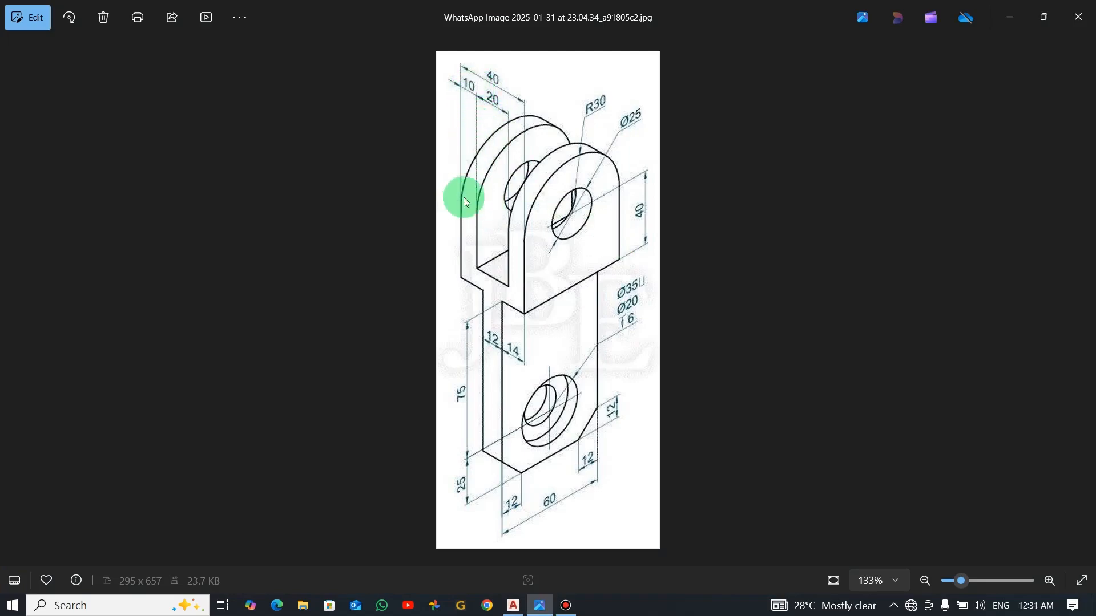
key("alt+Tab")
left_click(429, 46)
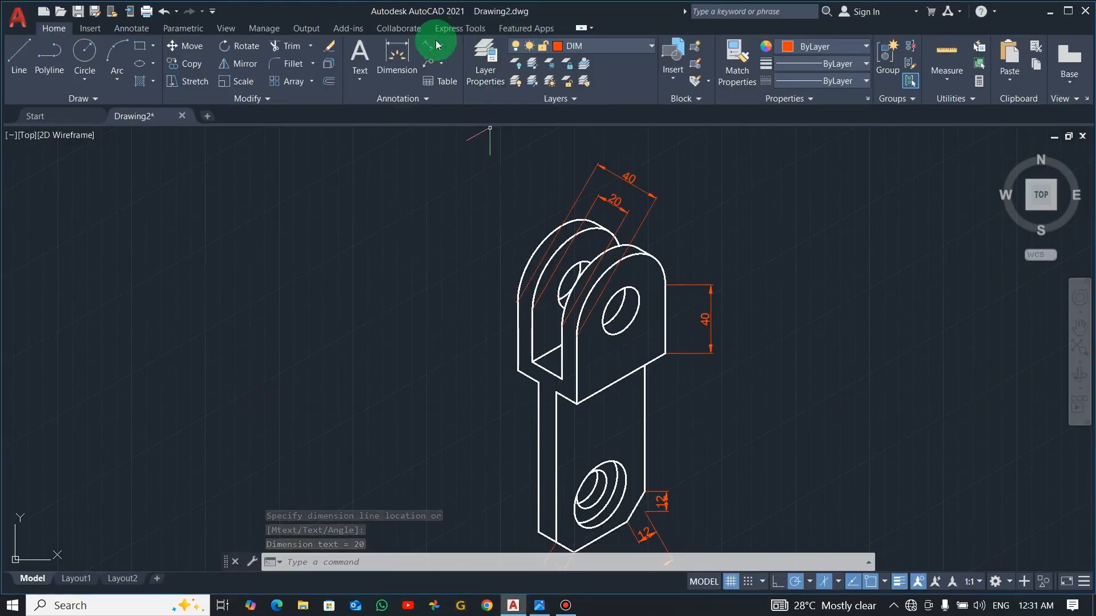
left_click(532, 310)
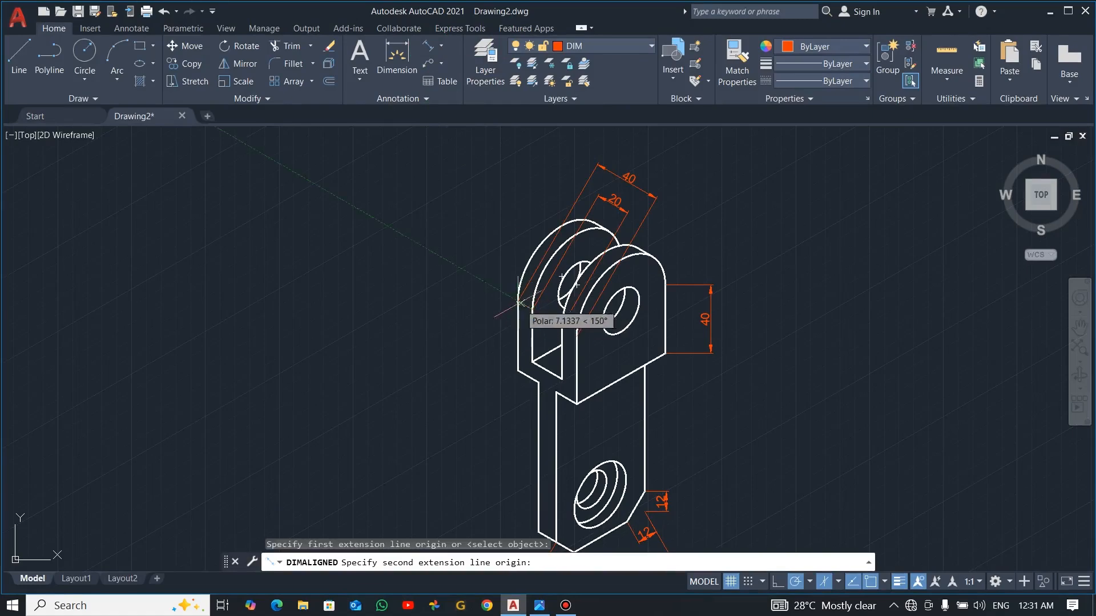
left_click(518, 301)
key("Escape")
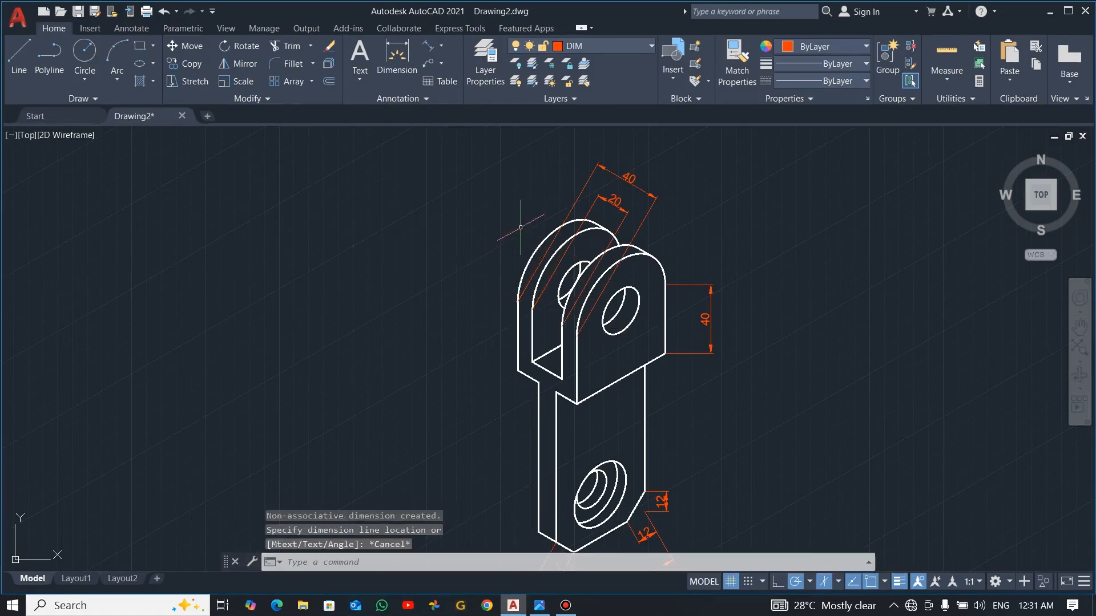
Add an aligned dimension for the rear lug's thickness between its two arc ends, placed above the lug beside the slot dimension
left_click(427, 48)
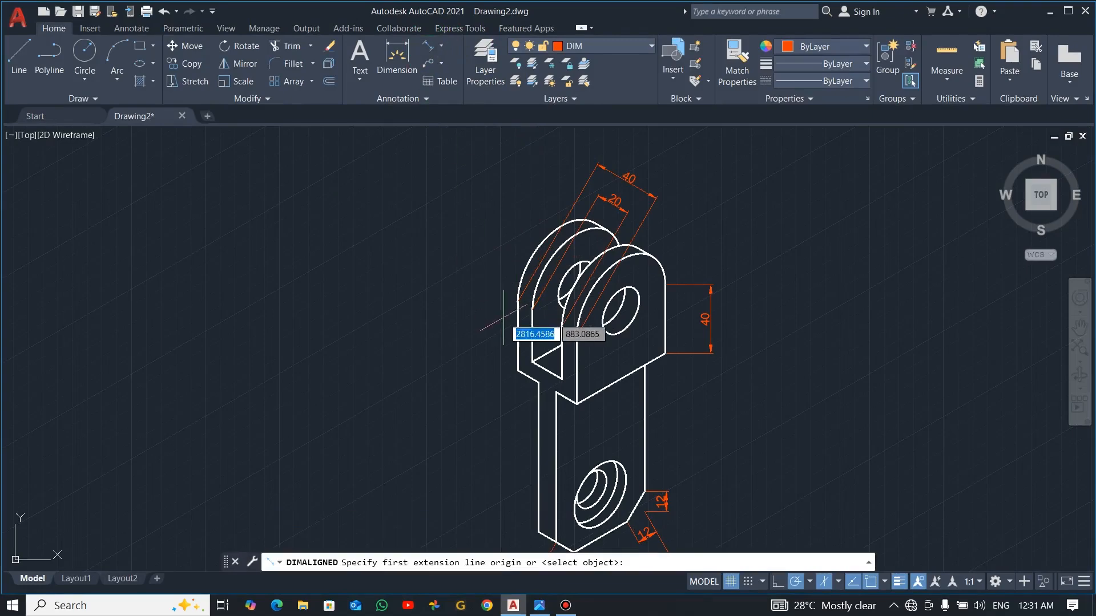
scroll(523, 328, "up", 2)
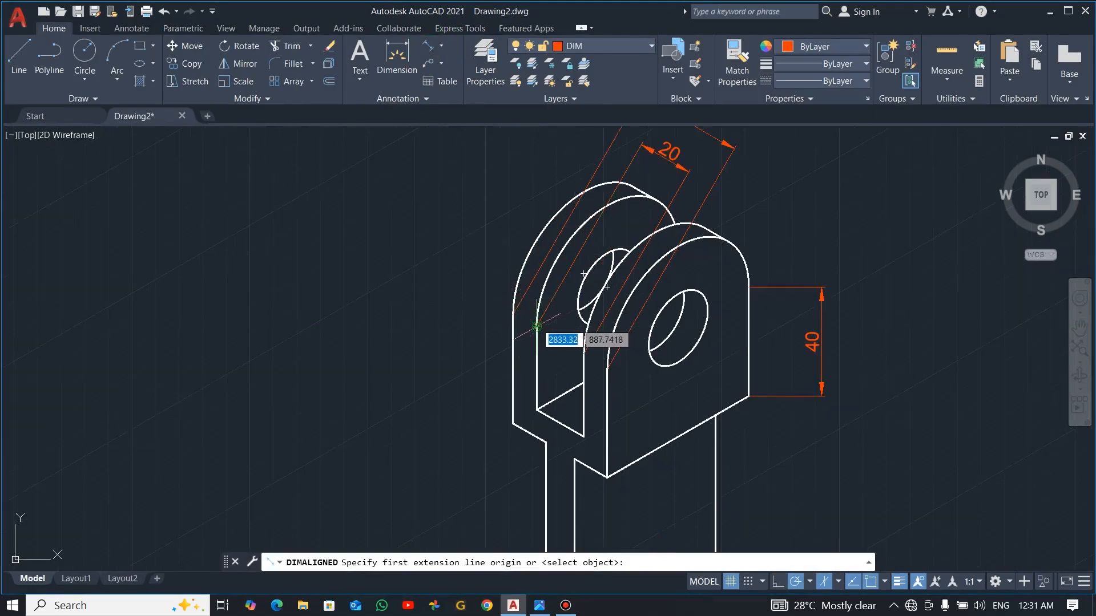
left_click(537, 326)
left_click(513, 313)
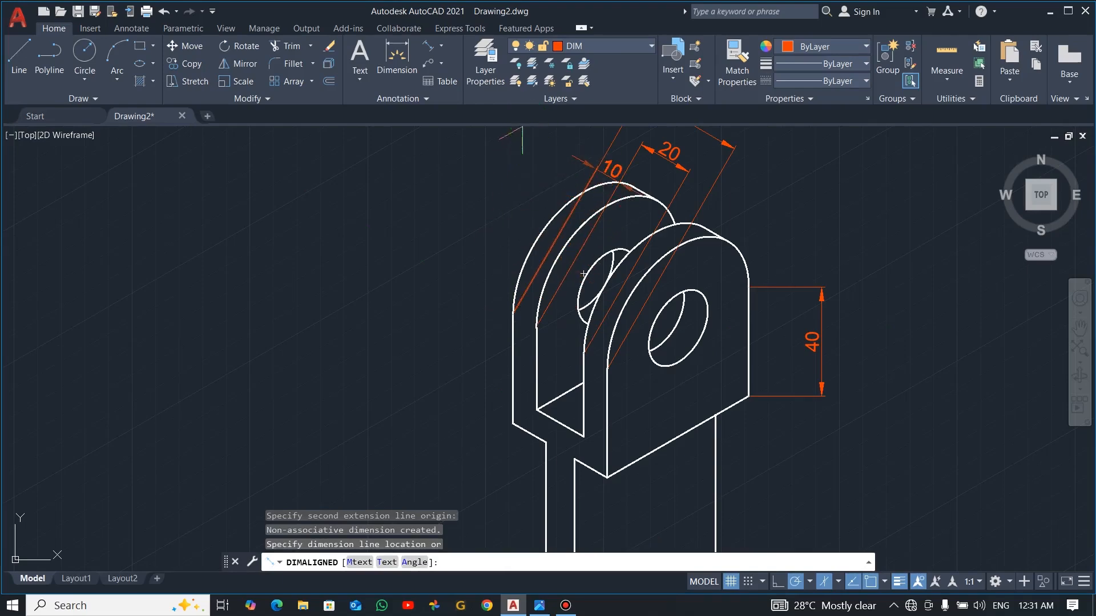
left_click(570, 149)
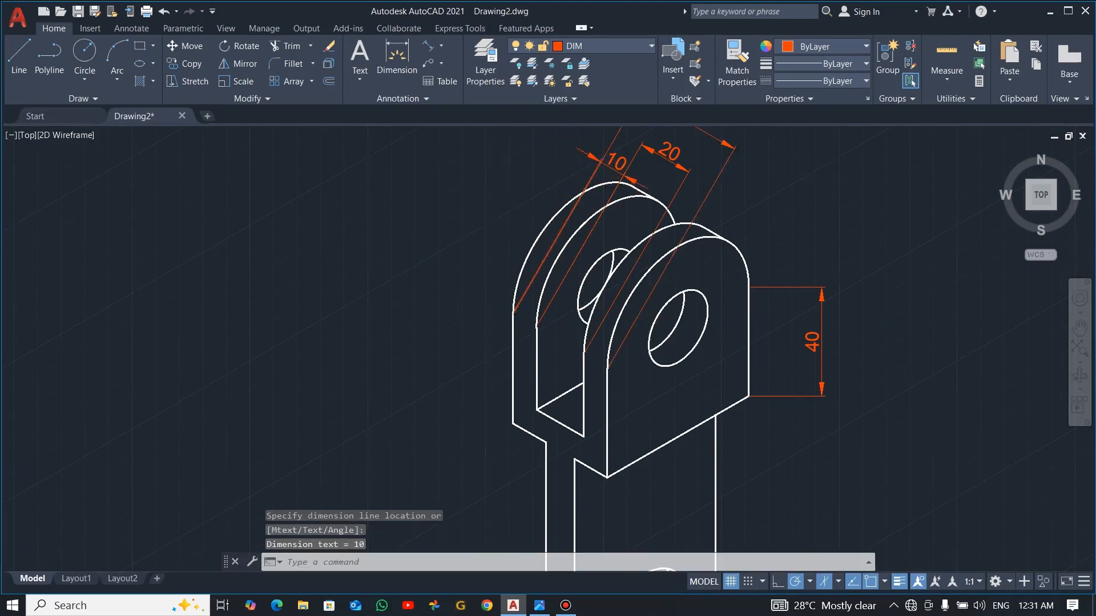
Check the reference image and add an aligned dimension from the front lug's bottom corner to the lower plate's upper front corner, placed below the step
scroll(652, 331, "down", 5)
key("alt+Tab")
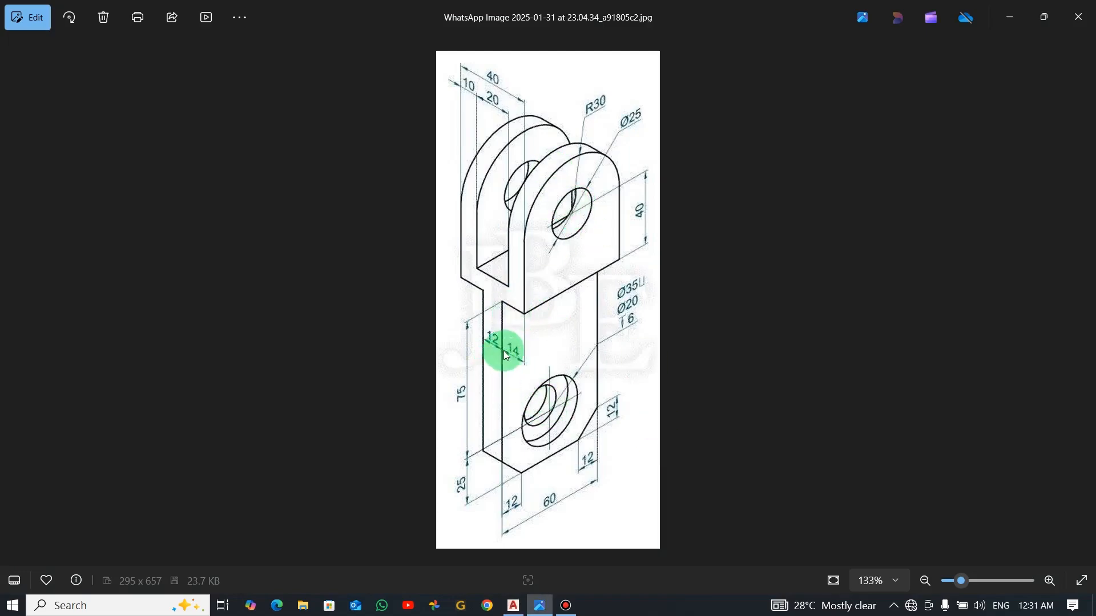
key("alt+Tab")
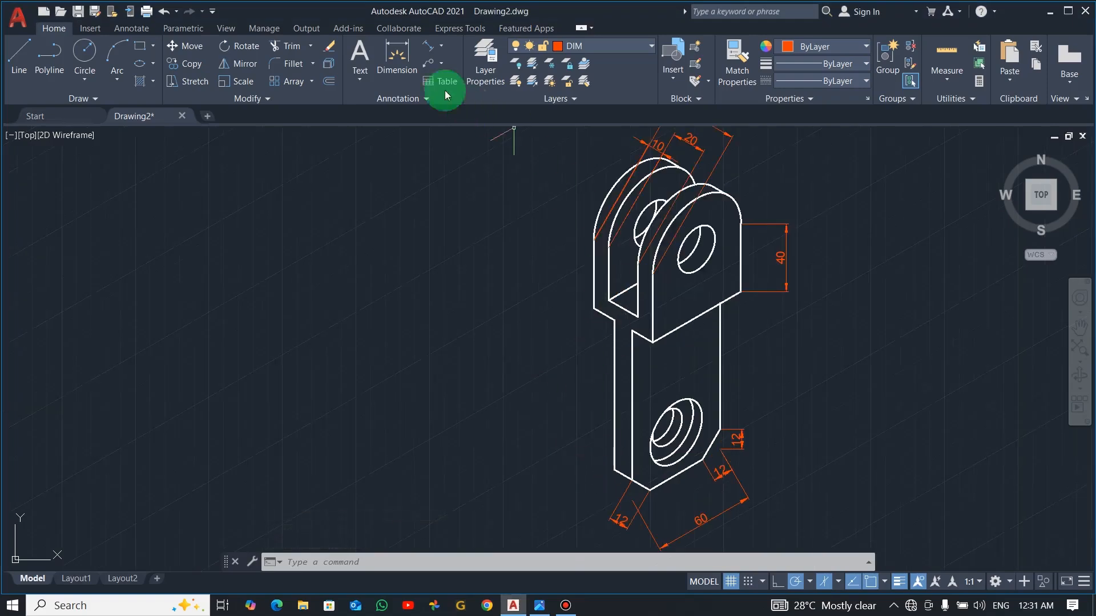
left_click(427, 46)
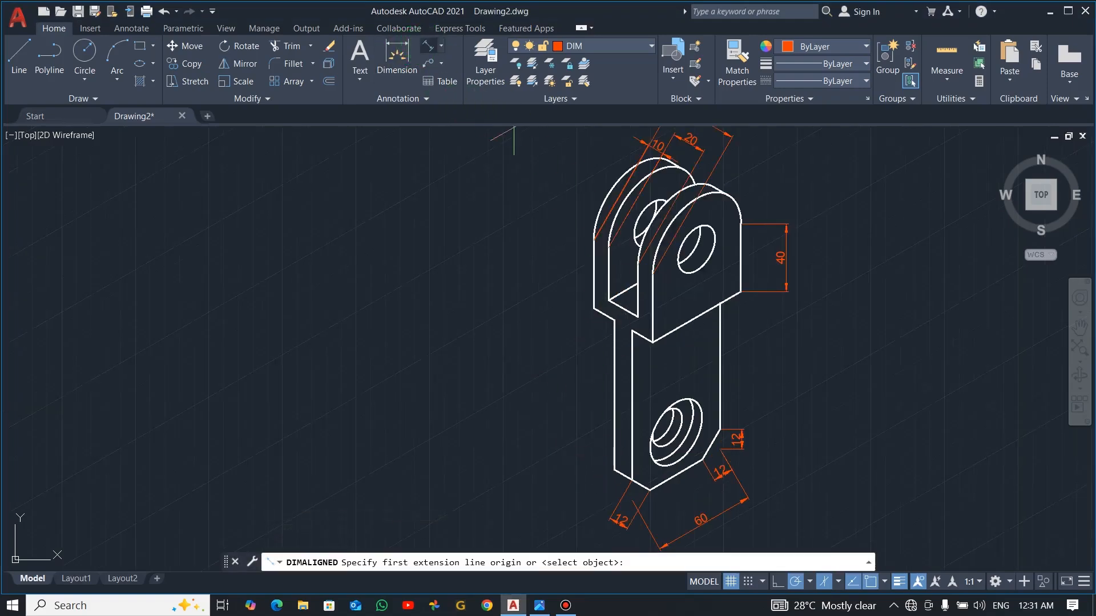
left_click(651, 342)
left_click(632, 331)
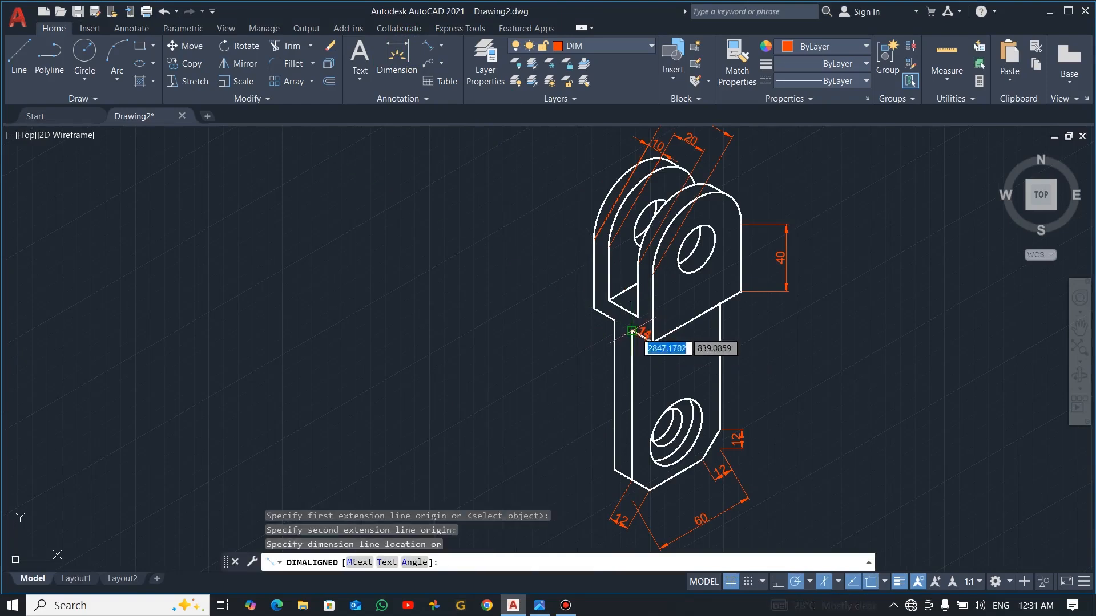
left_click(647, 386)
Add an aligned dimension for the lower plate's thickness between the midpoints of its side face's vertical edges, placed below the step dimension
left_click(389, 99)
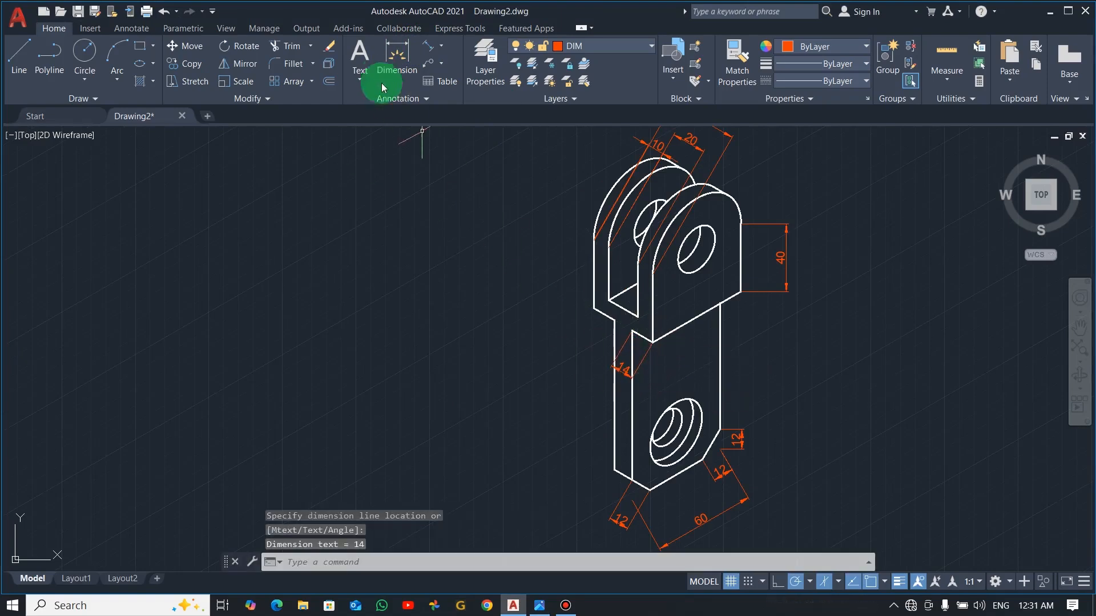
left_click(430, 44)
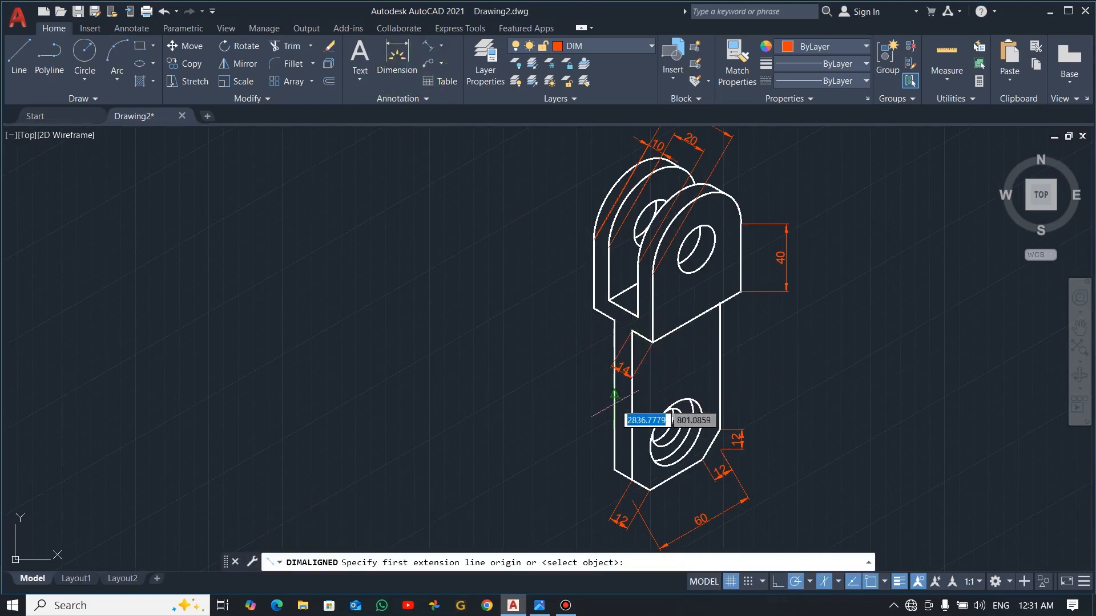
left_click(614, 394)
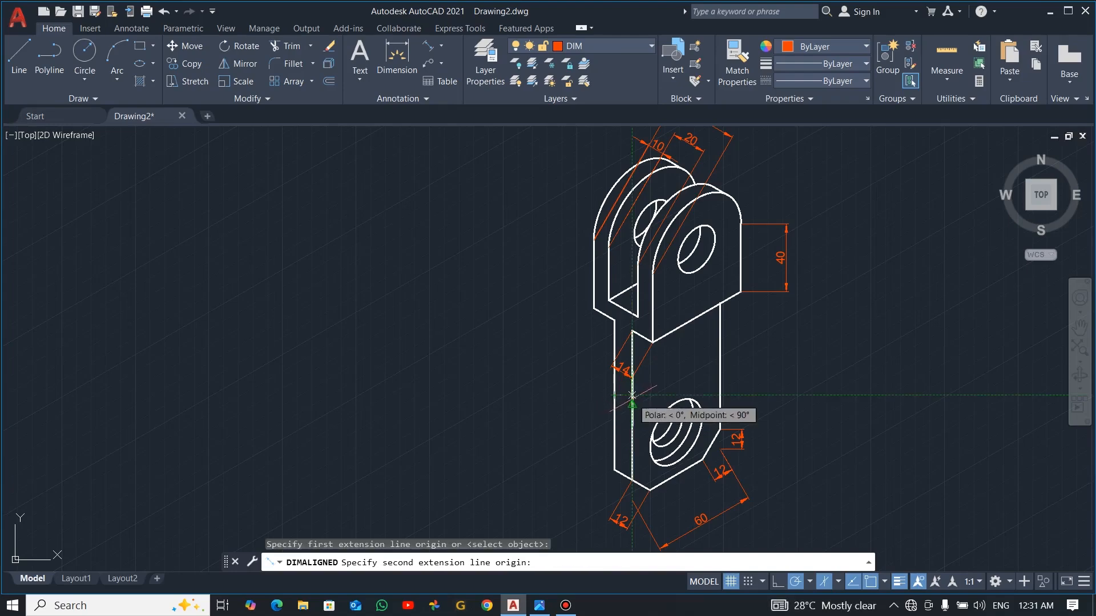
left_click(632, 405)
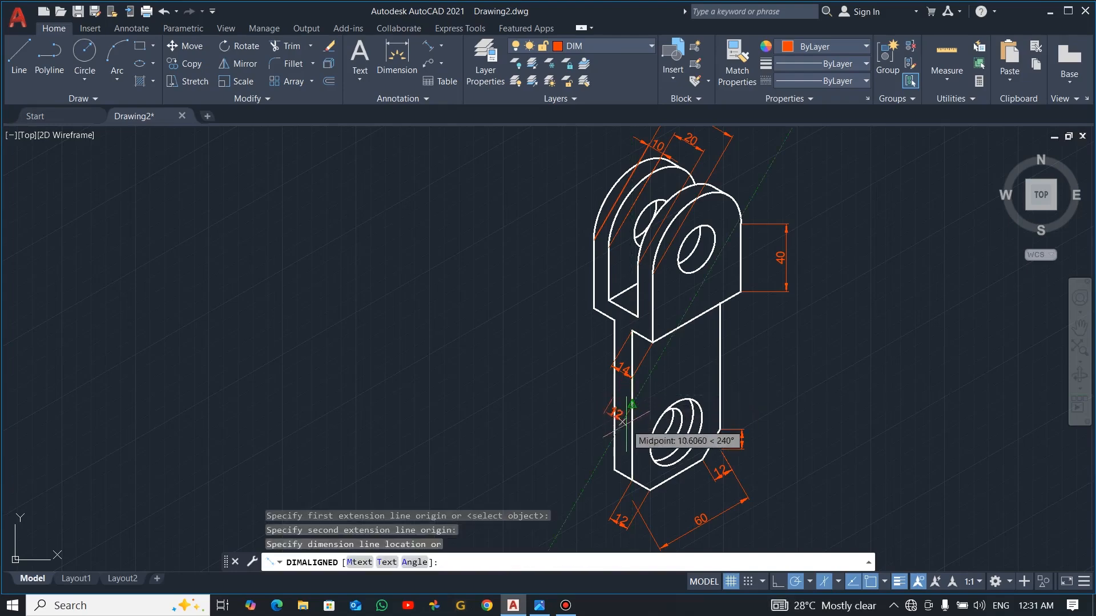
left_click(639, 458)
key("alt+Tab")
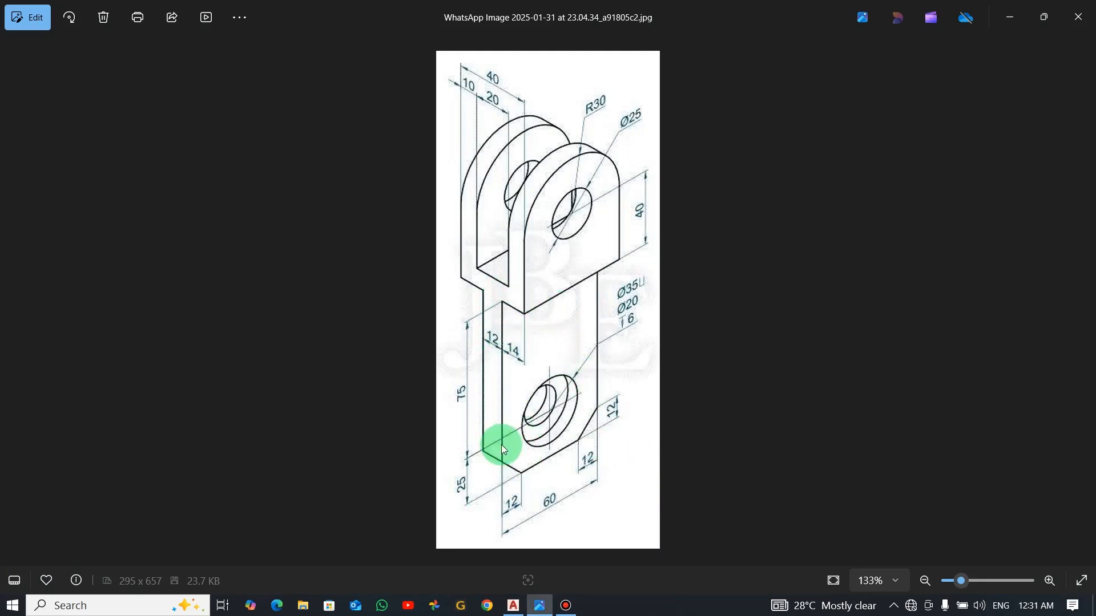
key("alt+Tab")
left_click(425, 45)
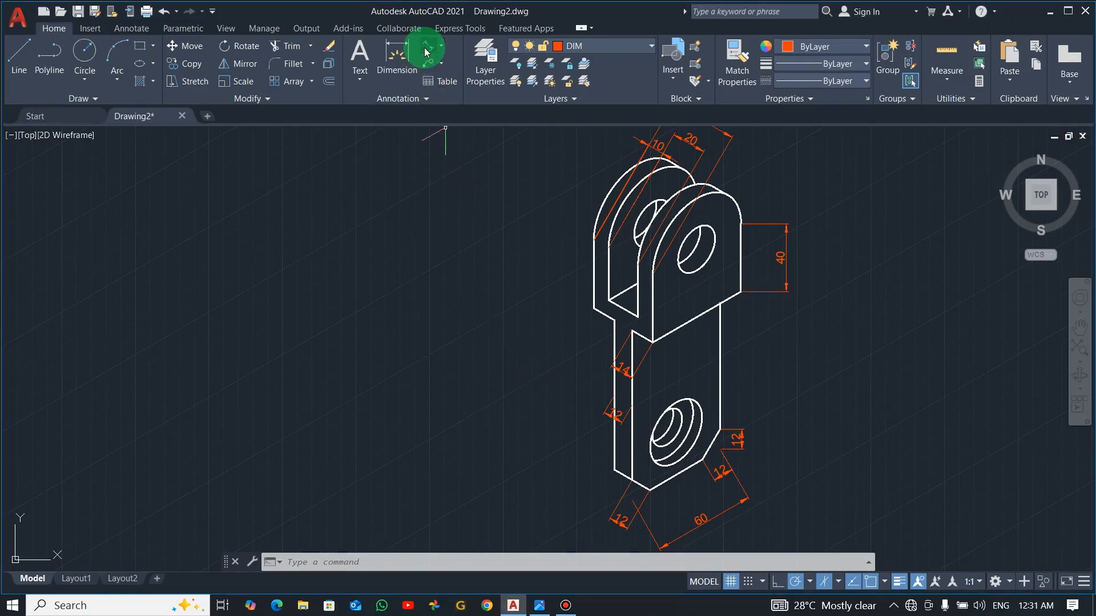
left_click(632, 332)
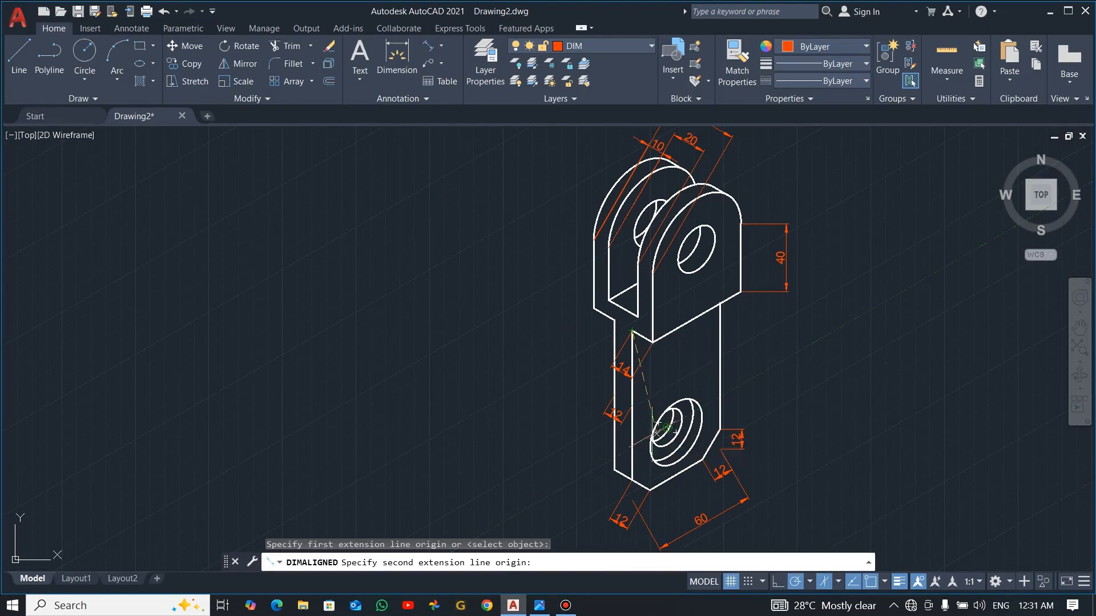
left_click(632, 444)
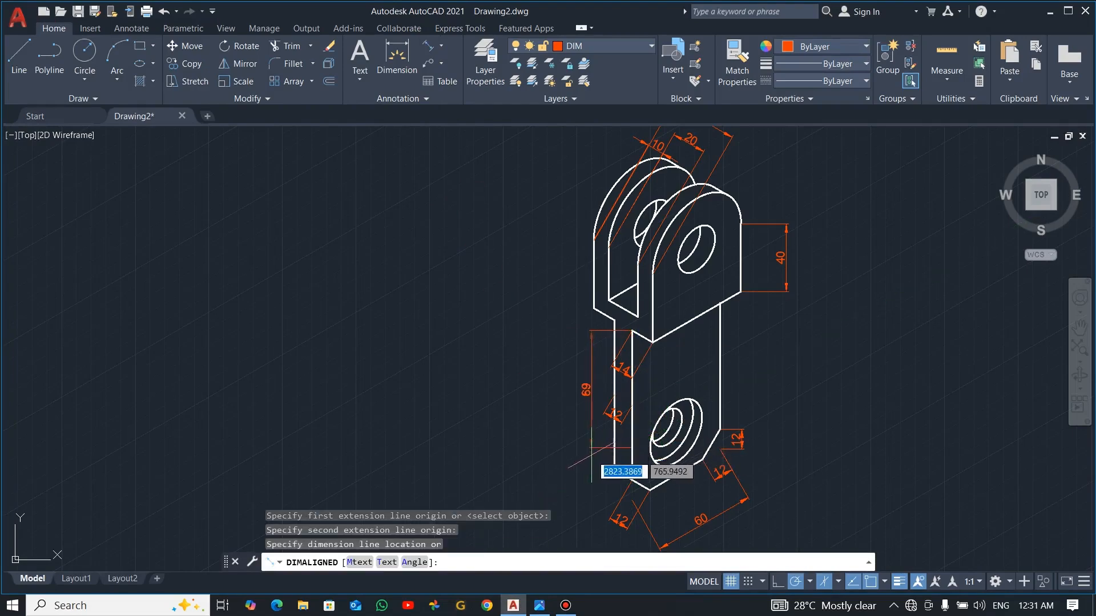
key("Escape")
left_click(427, 48)
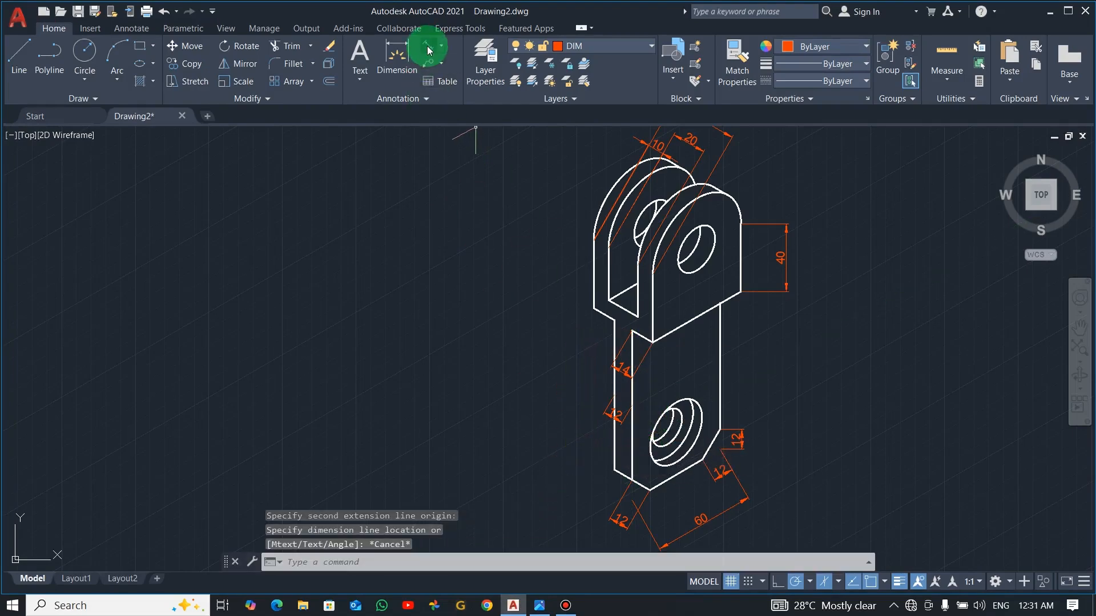
left_click(632, 330)
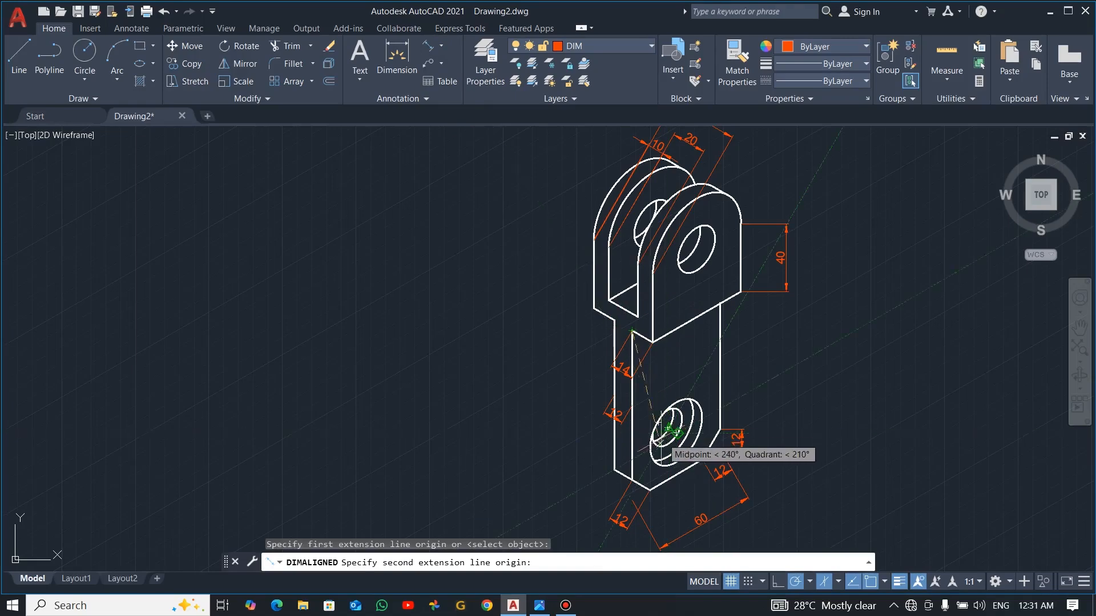
left_click(632, 450)
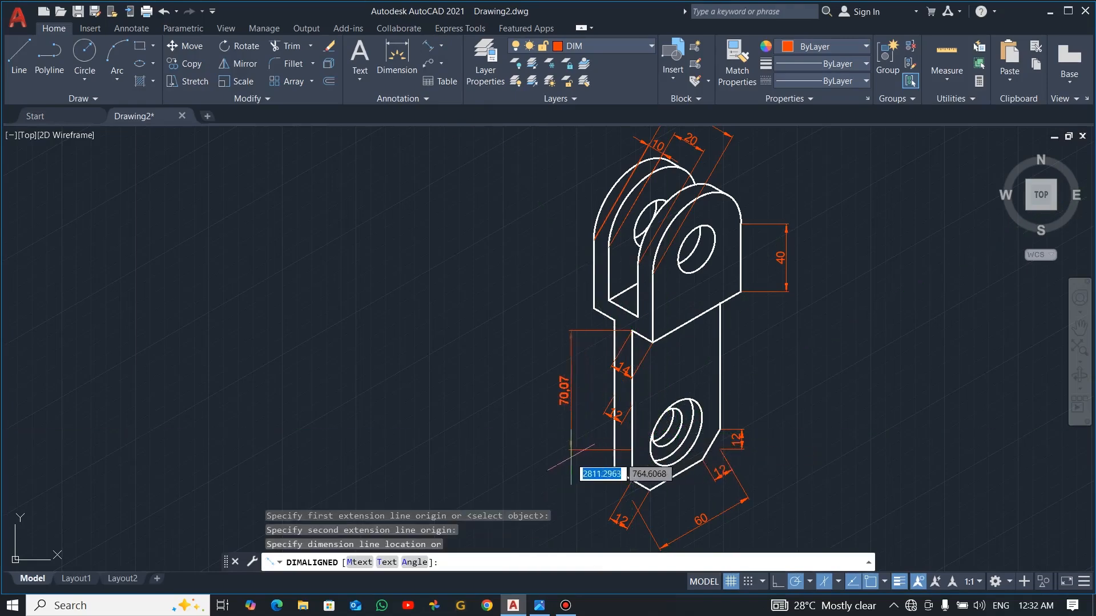
key("Escape")
Add an aligned dimension along the plate's front vertical edge, from the counterbored hole's projected centre level to the edge's upper end, placed outside the body
scroll(583, 460, "up", 4)
scroll(662, 373, "down", 2)
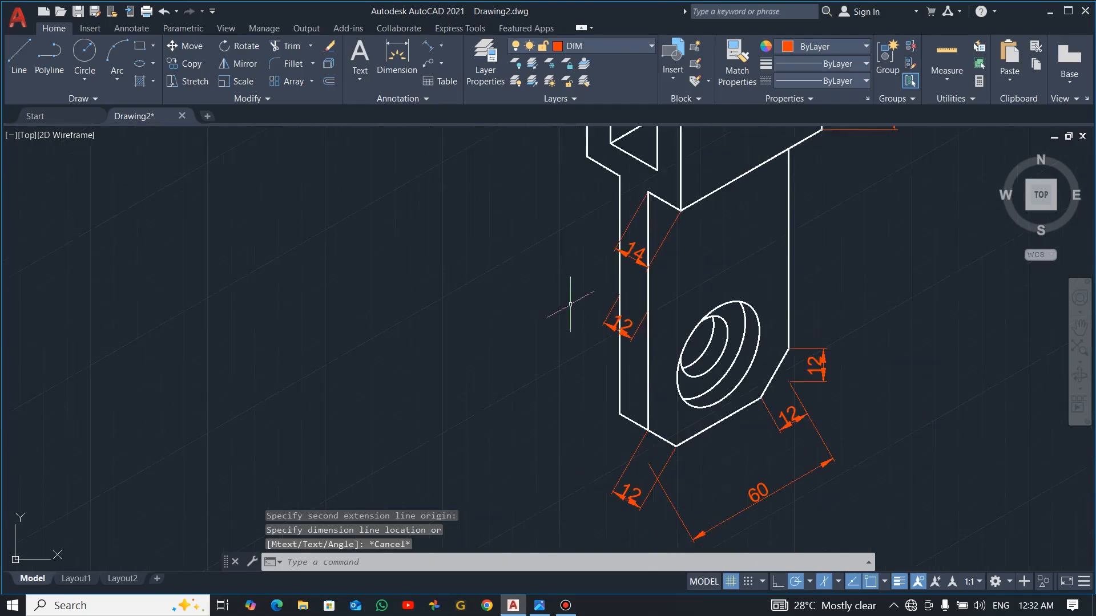
left_click(413, 63)
left_click(425, 48)
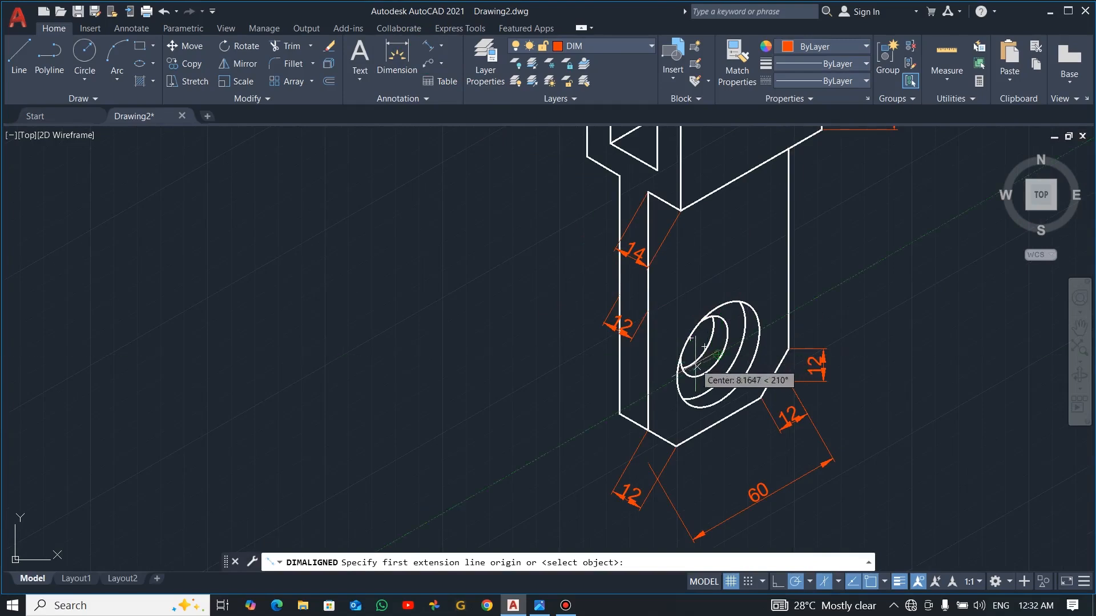
left_click(648, 395)
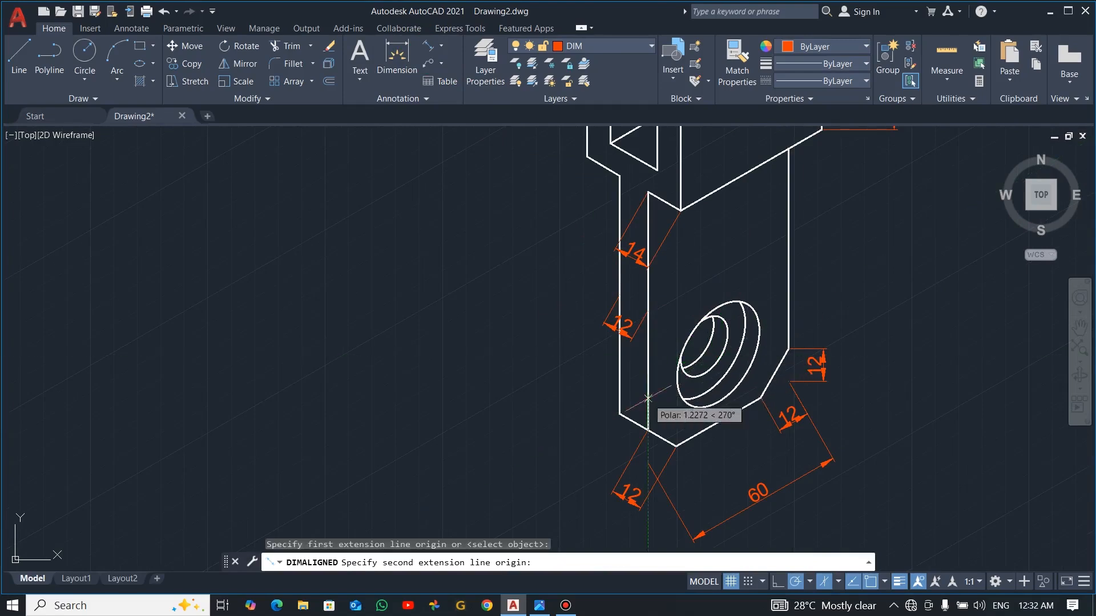
left_click(649, 193)
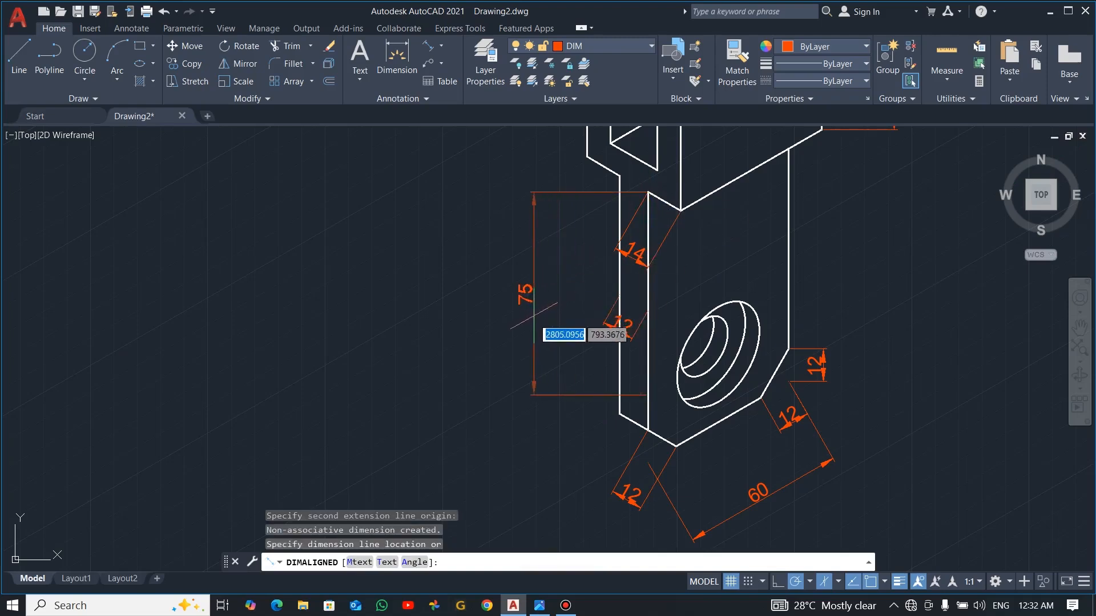
left_click(512, 325)
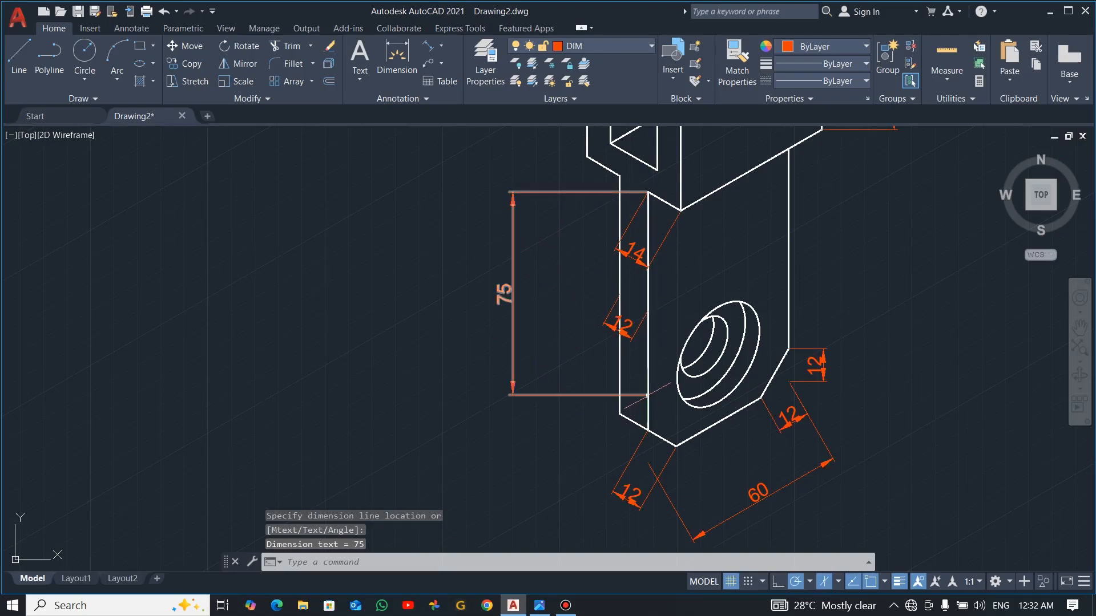
Add an aligned dimension from the hole's projected centre level to the projected bottom corner, in line with the vertical dimension above it
left_click(428, 47)
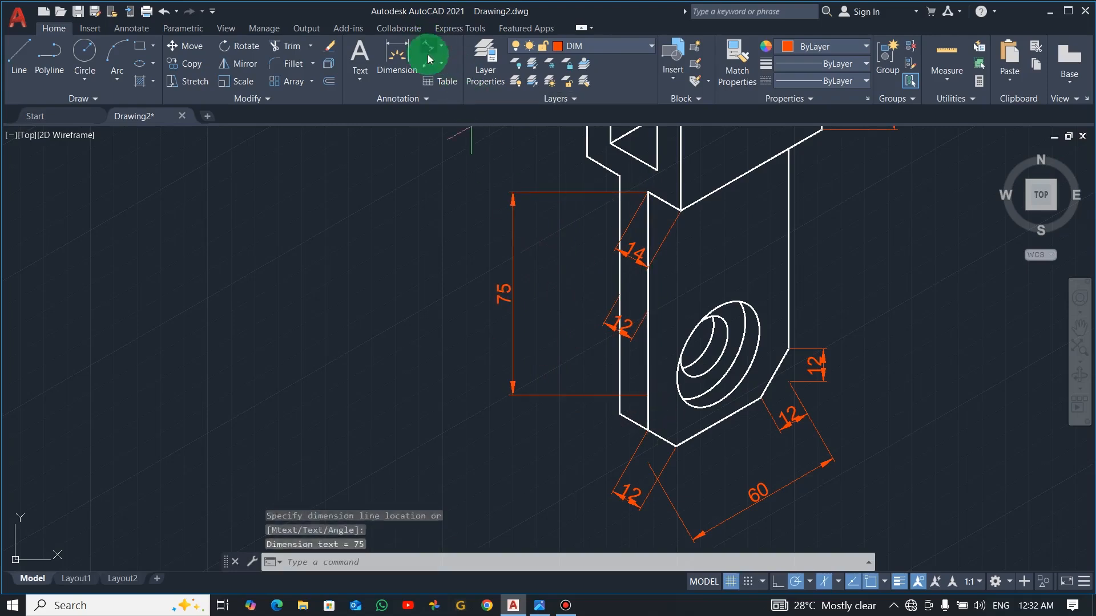
left_click(648, 395)
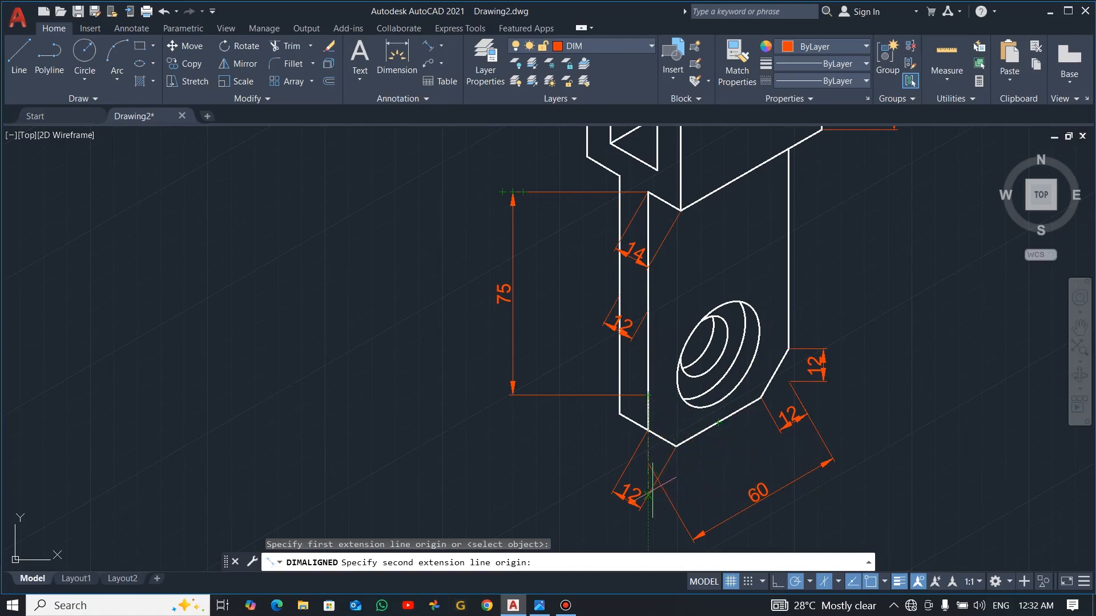
left_click(648, 463)
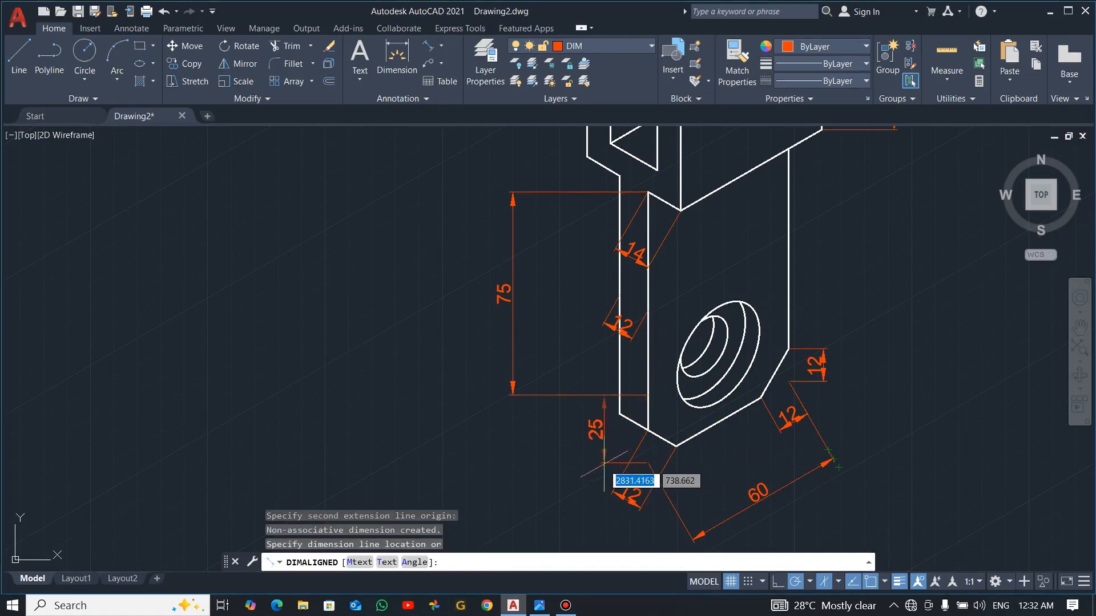
left_click(512, 472)
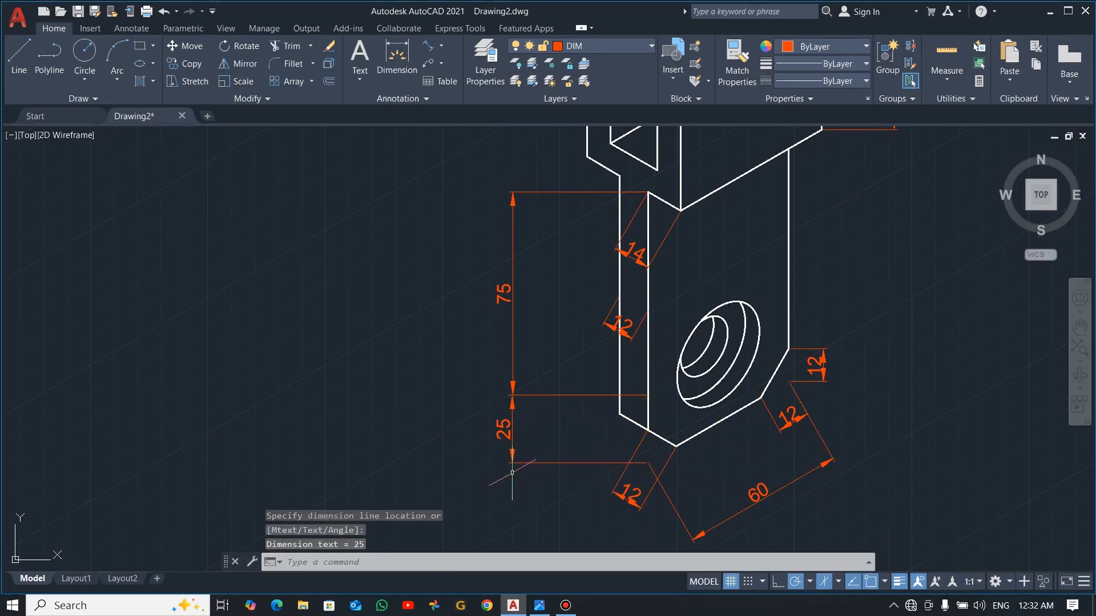
Check the reference image and use DIMEDIT Oblique to slant the front lug's vertical dimension parallel to the lug's sloping bottom edge
key("alt+Tab")
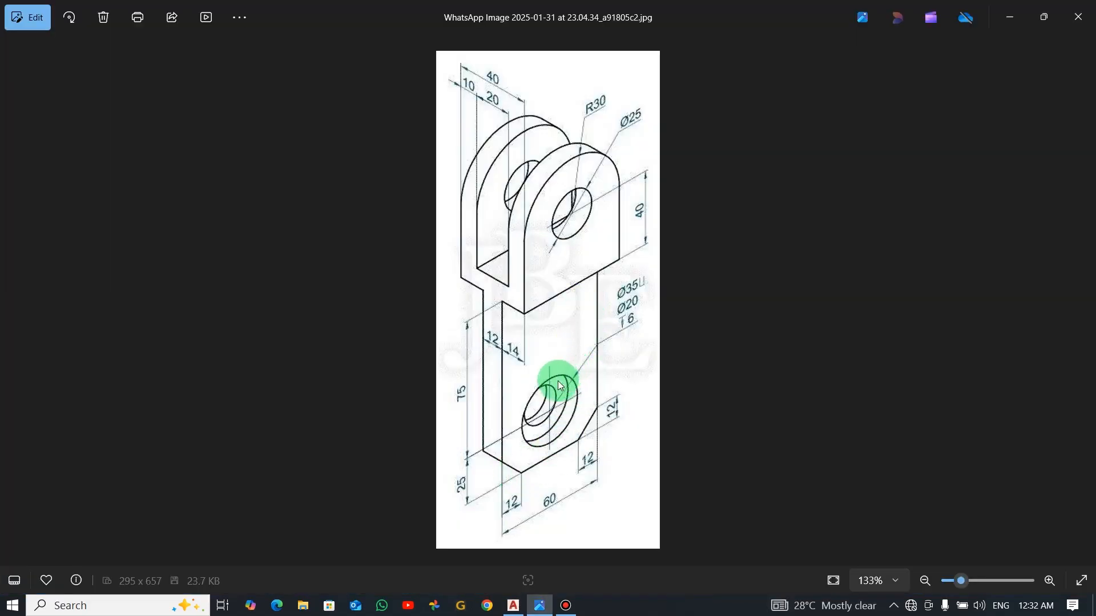
key("alt+Tab")
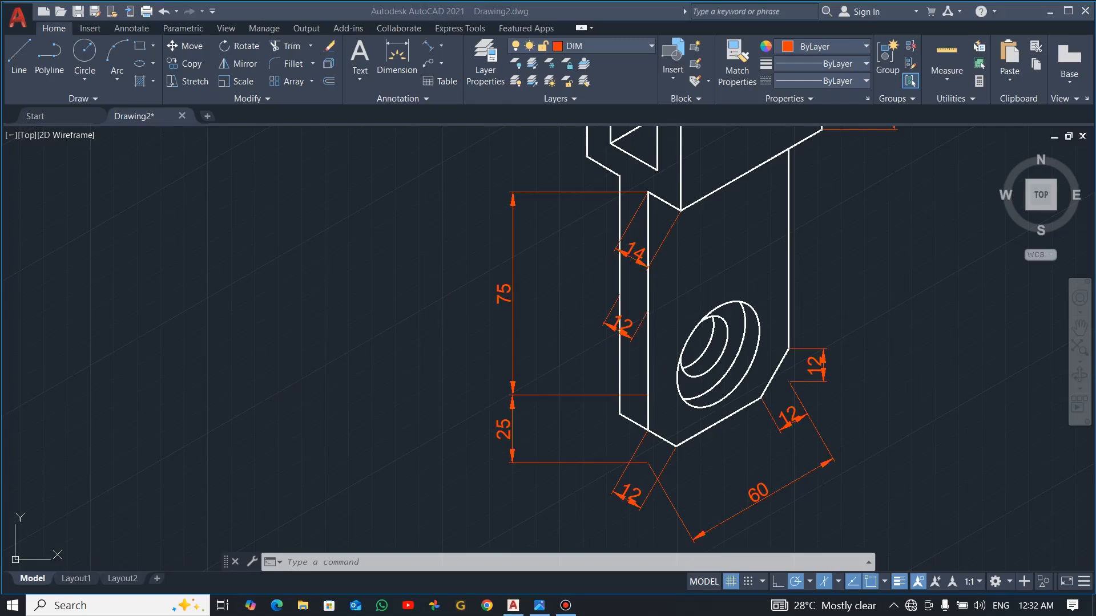
scroll(782, 295, "up", 2)
scroll(782, 294, "down", 2)
scroll(781, 294, "down", 3)
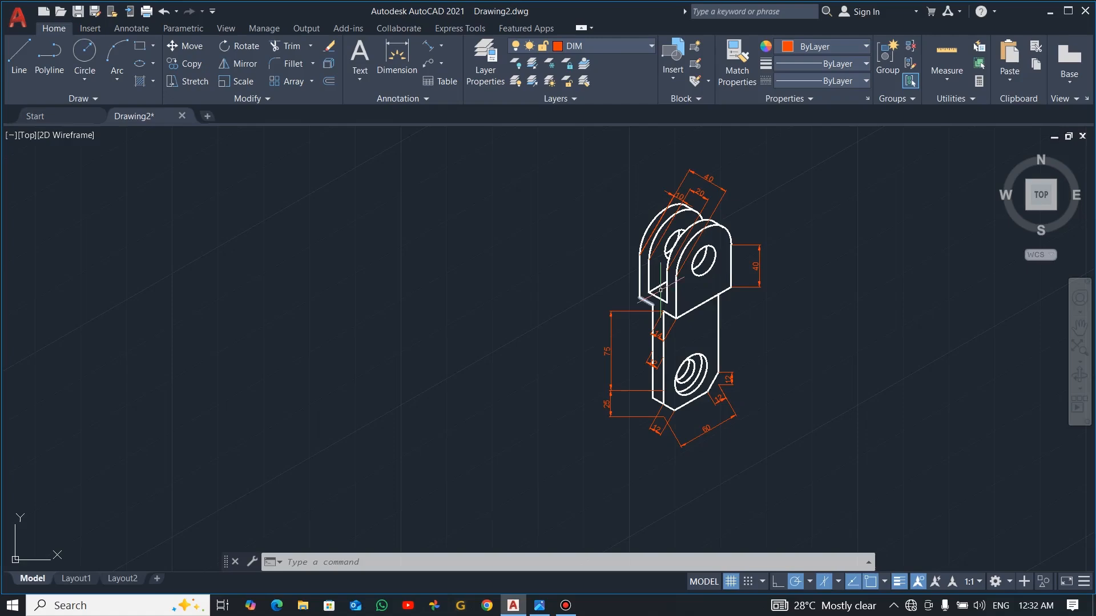
scroll(723, 242, "up", 2)
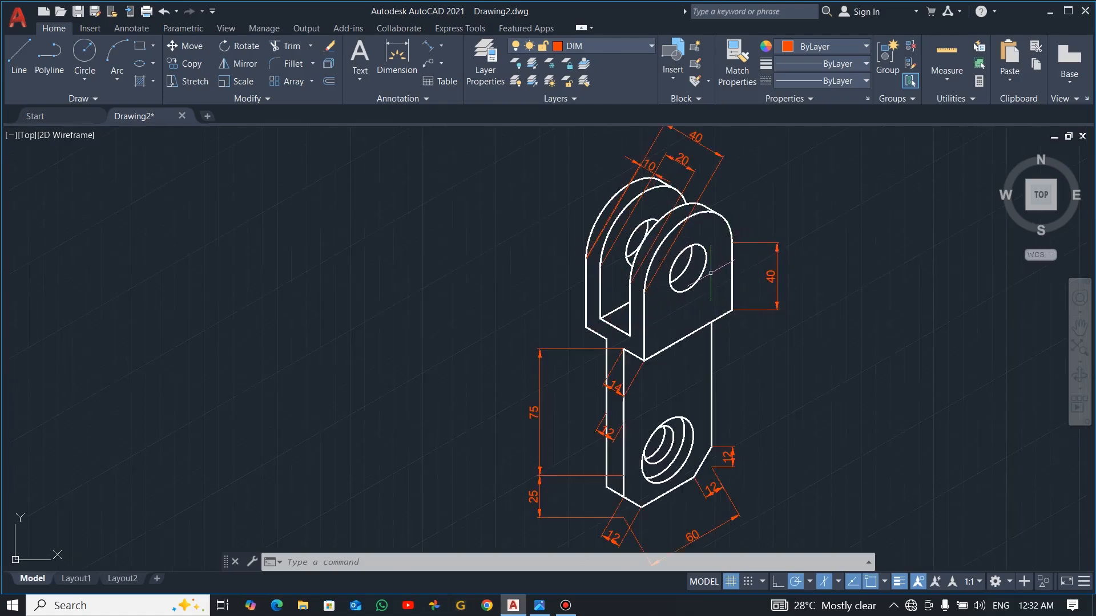
type("dim")
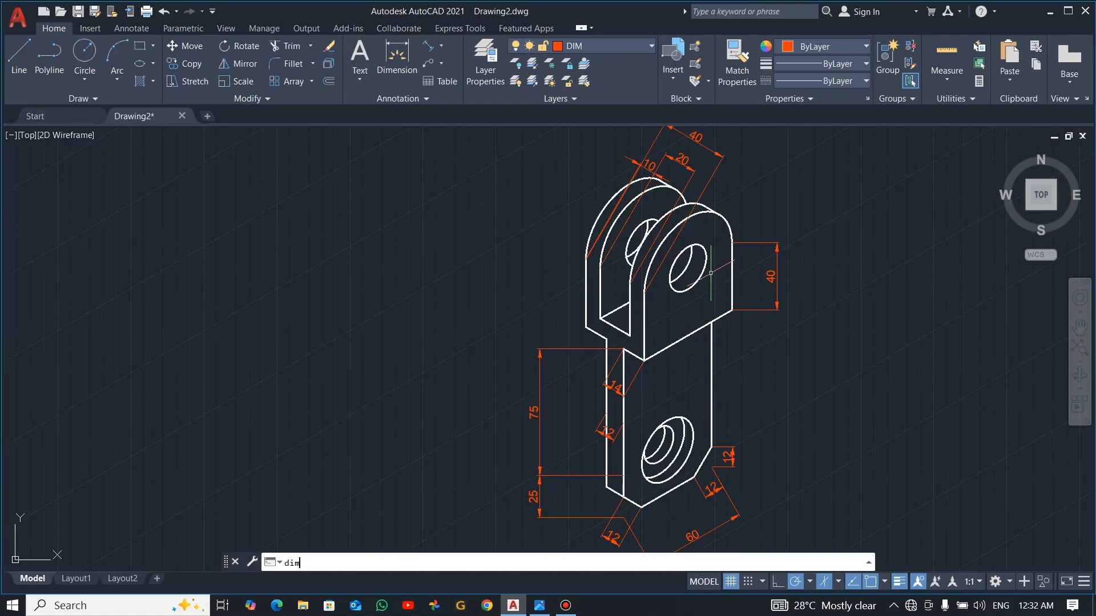
type("edit")
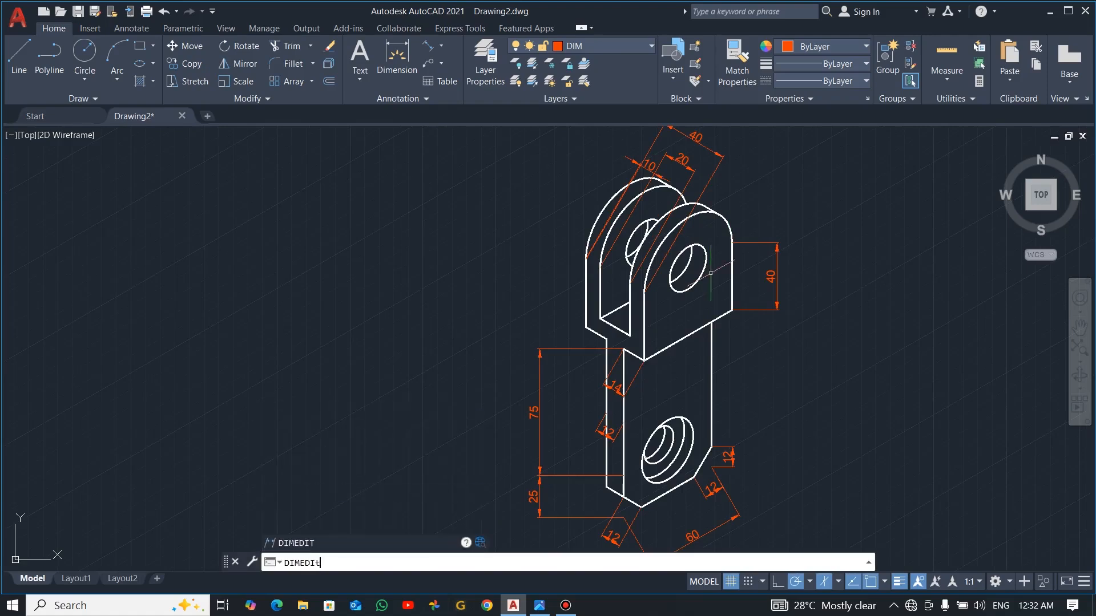
key("Return")
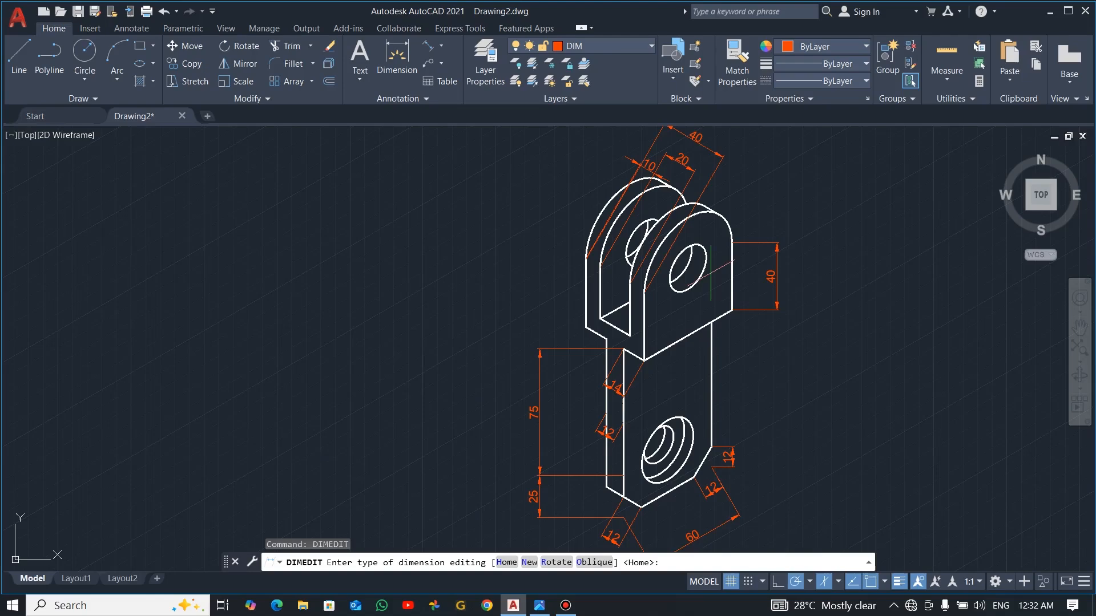
left_click(594, 562)
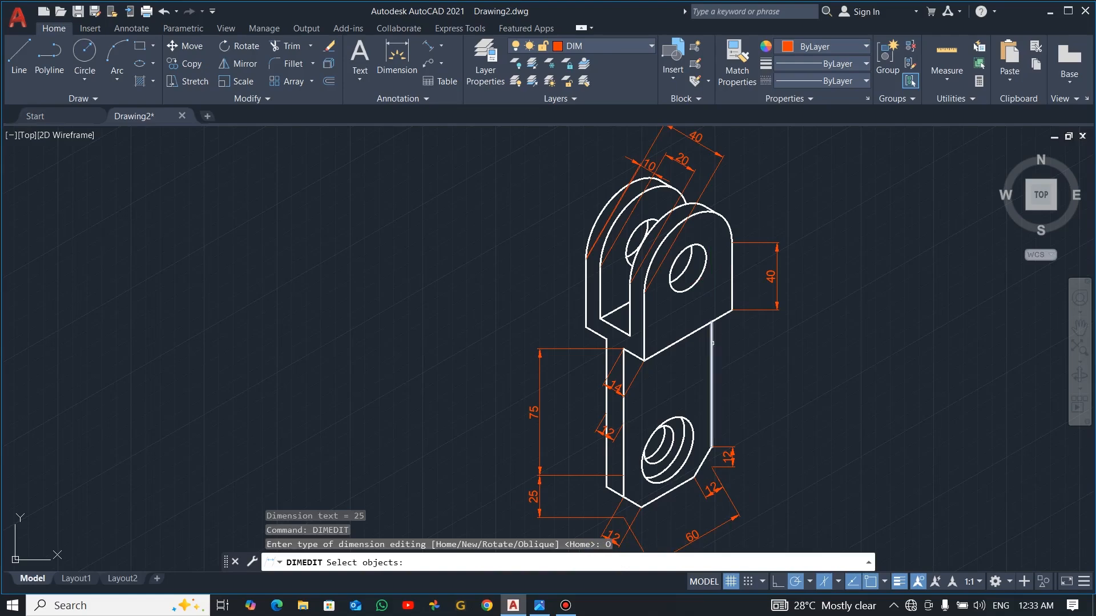
left_click(773, 277)
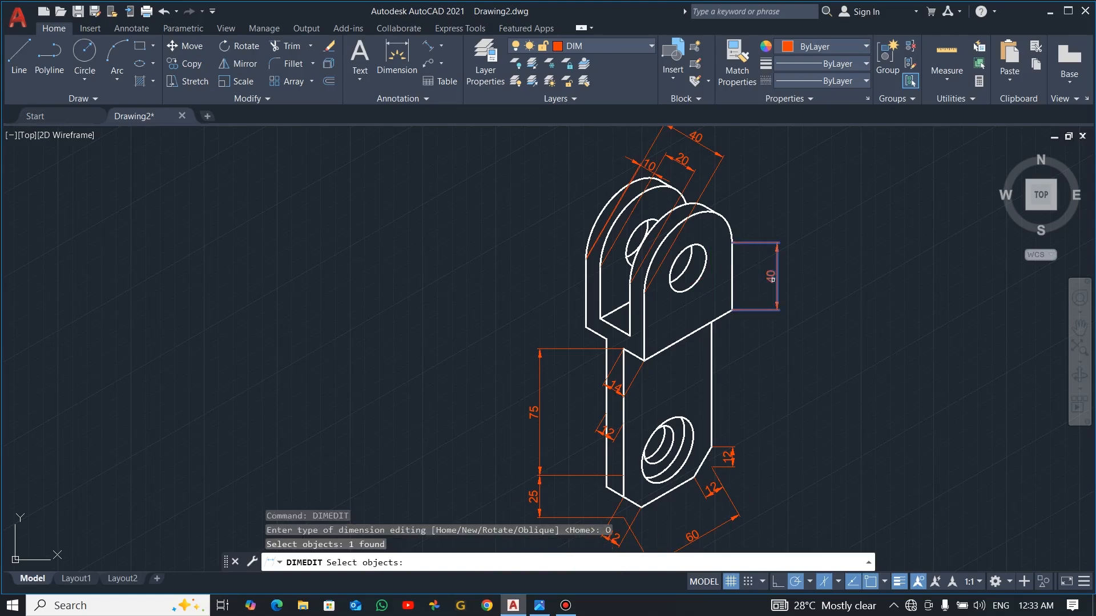
key("Return")
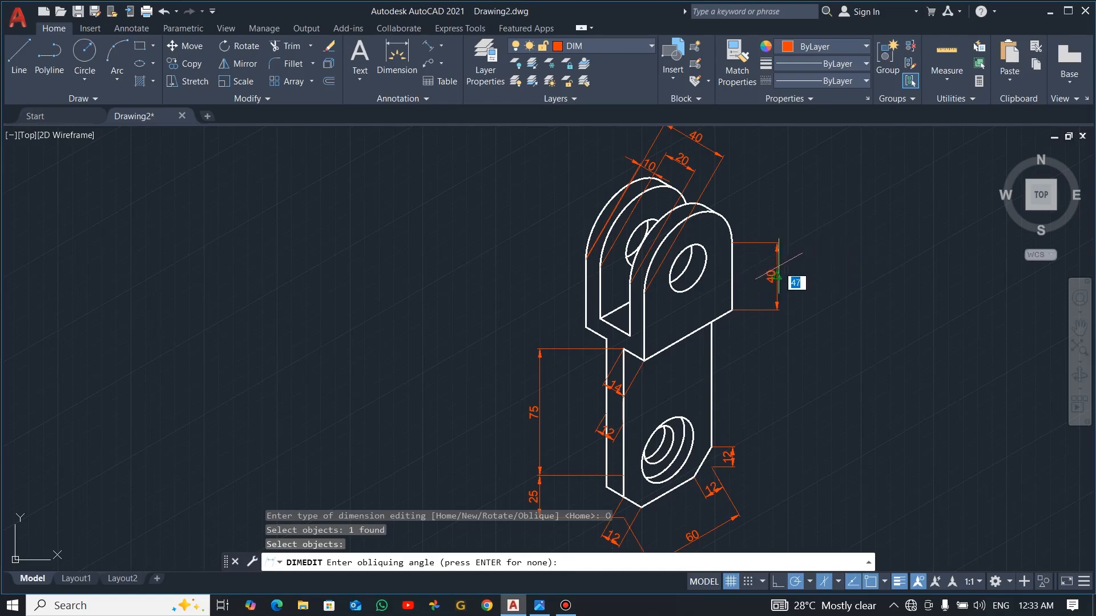
left_click(713, 321)
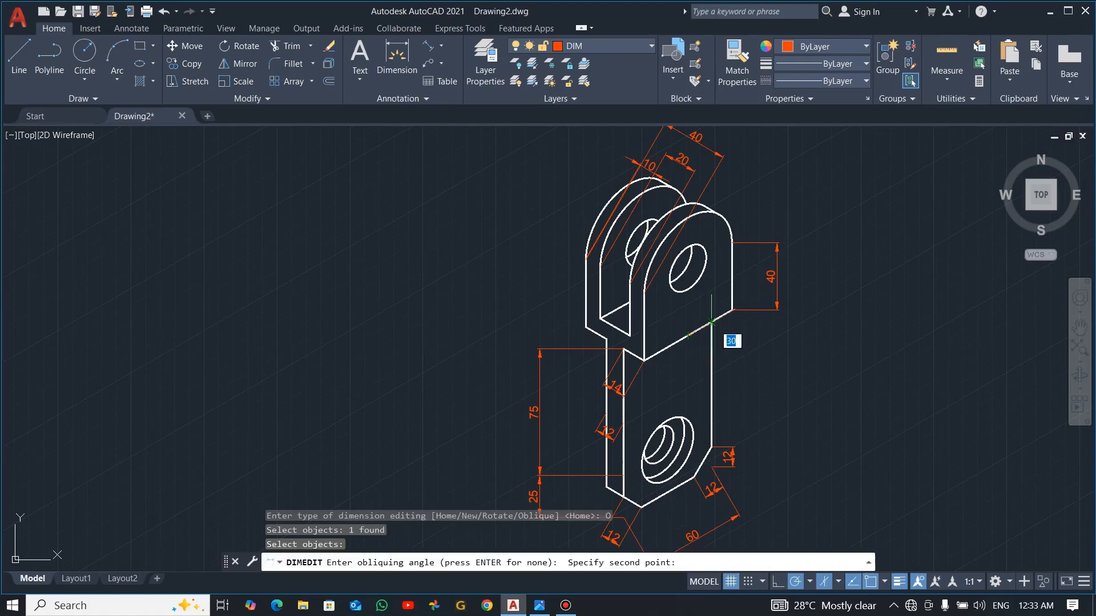
left_click(711, 323)
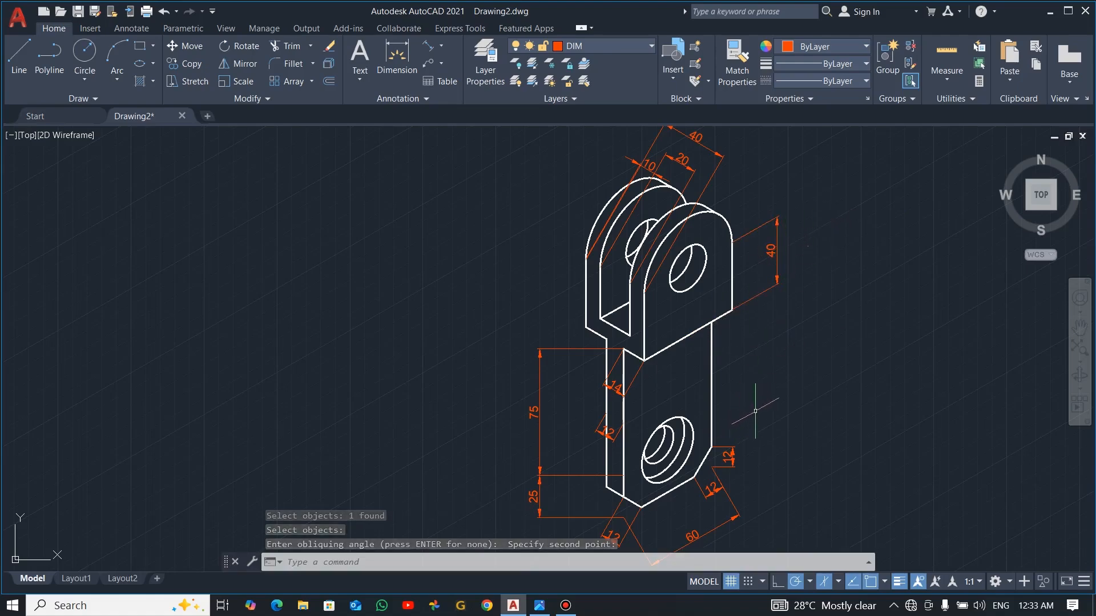
Oblique the lower plate's vertical corner-chamfer dimension so its extension lines run parallel to the plate's sloping bottom front edge
middle_click_drag(777, 427, 771, 348)
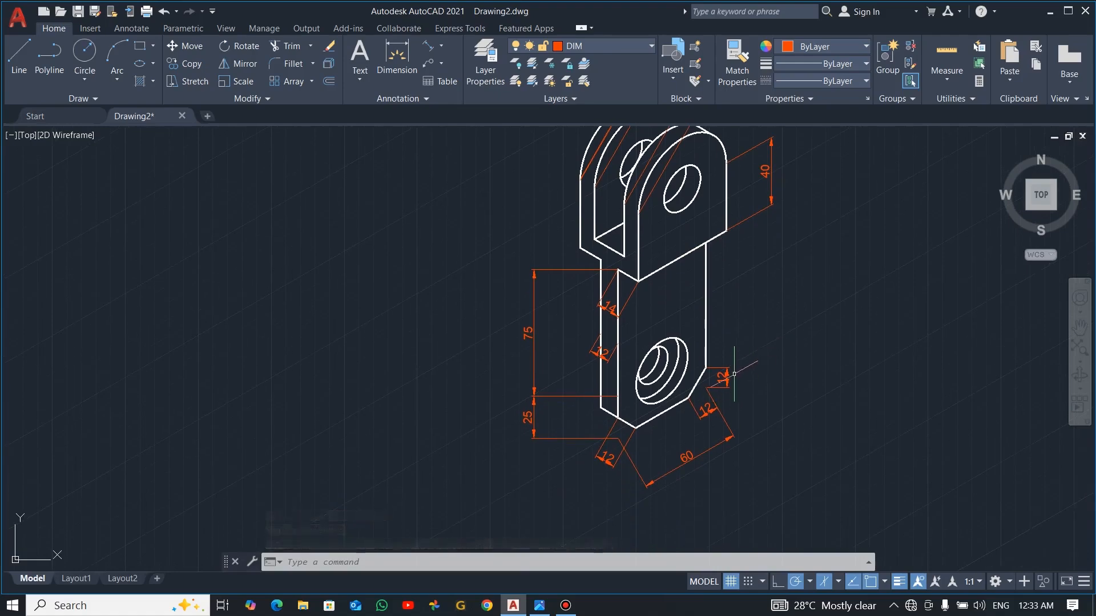
key("Return")
left_click(593, 562)
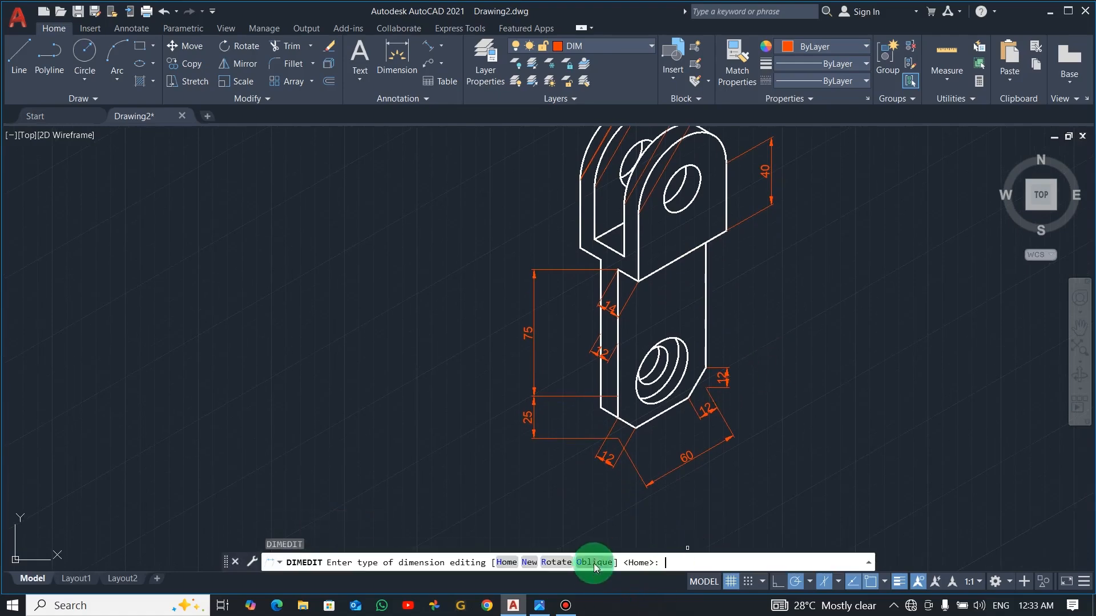
left_click(724, 378)
key("Return")
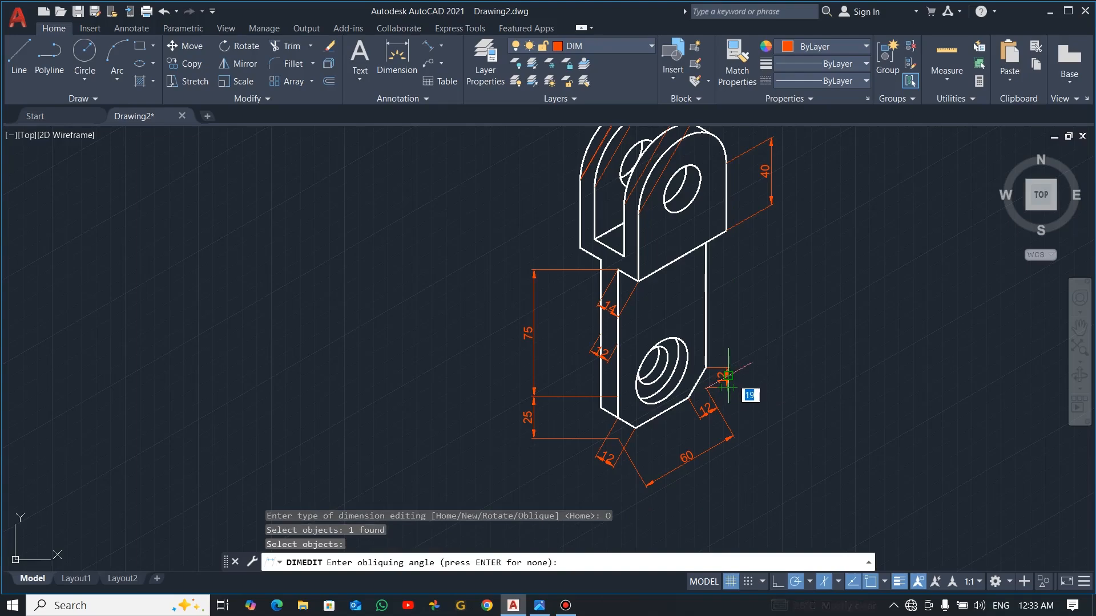
left_click(635, 428)
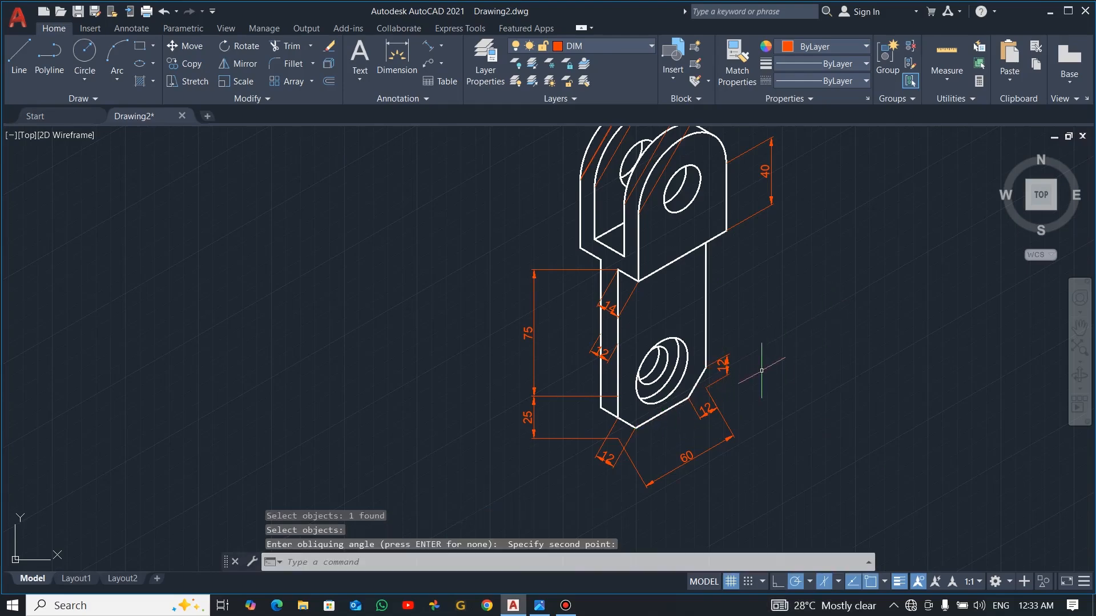
Oblique the chamfer's dimension below the plate's bottom edge so its extension lines run vertically
key("Return")
left_click(593, 562)
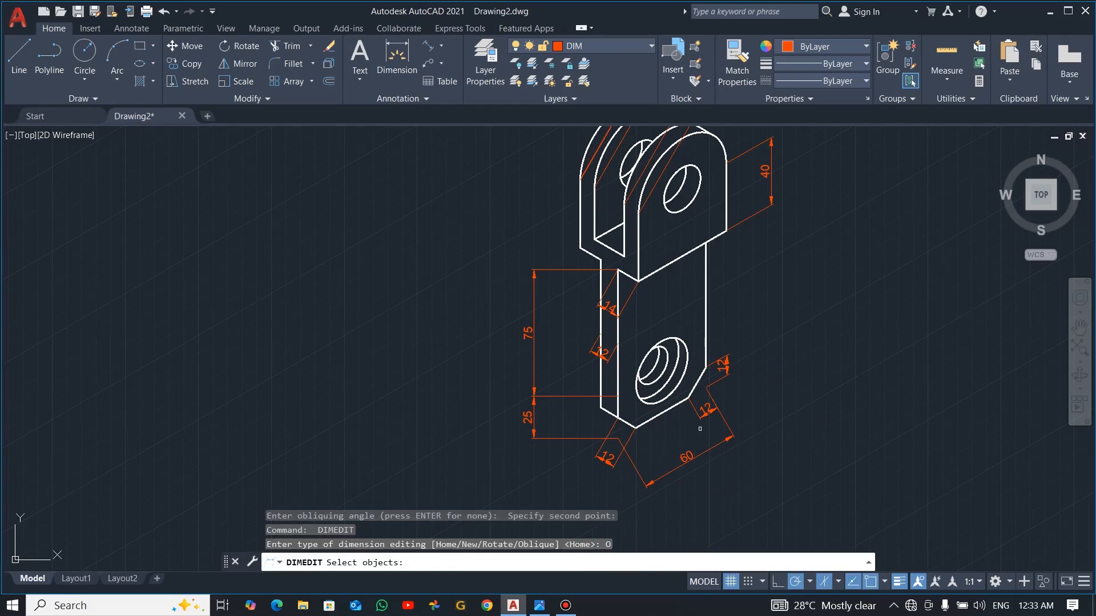
left_click(708, 408)
key("Return")
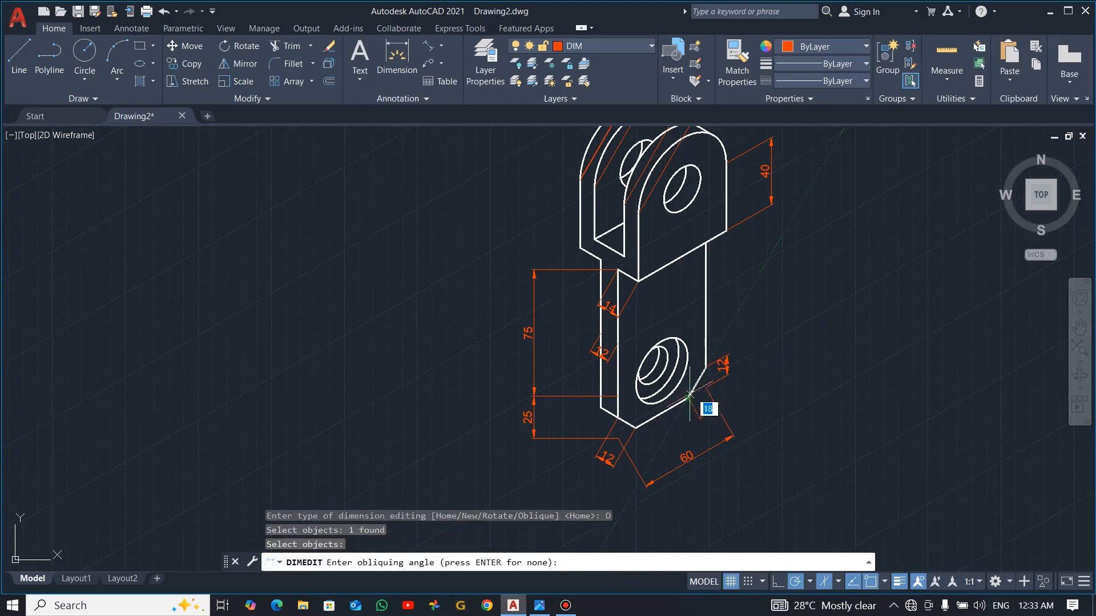
left_click(706, 367)
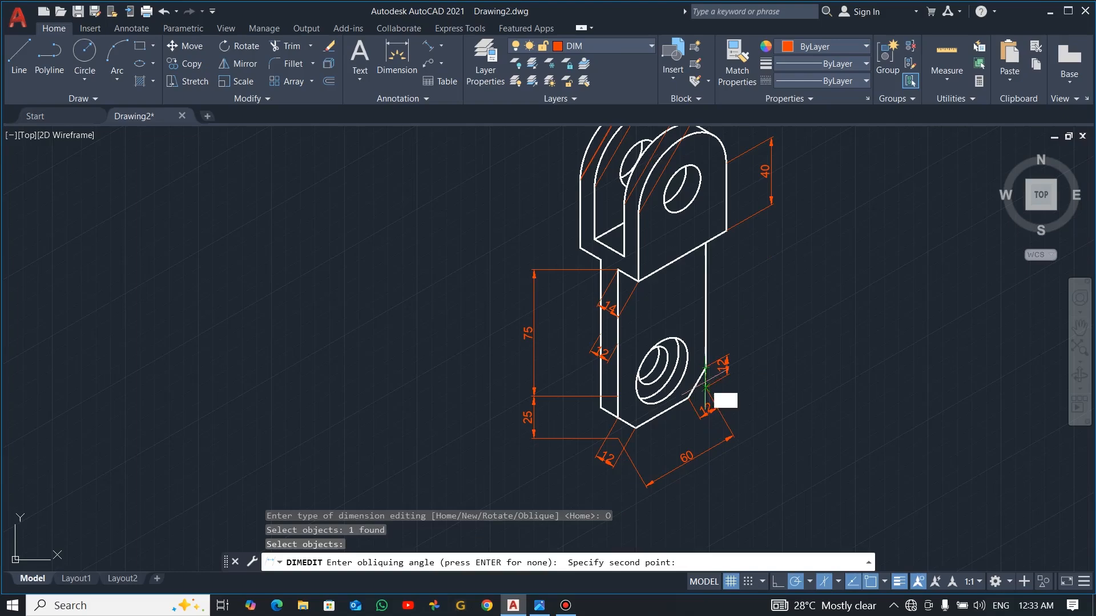
left_click(713, 409)
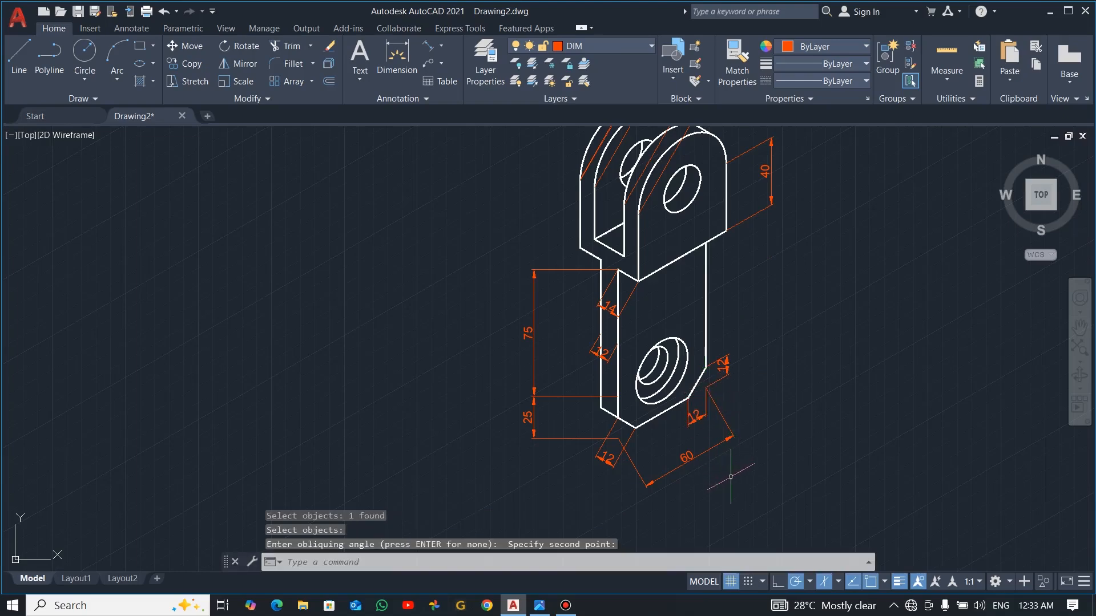
key("Escape")
Oblique the lower plate's 60 width dimension to vertical extension lines, using two points on the plate's front vertical edge as the angle
key("Return")
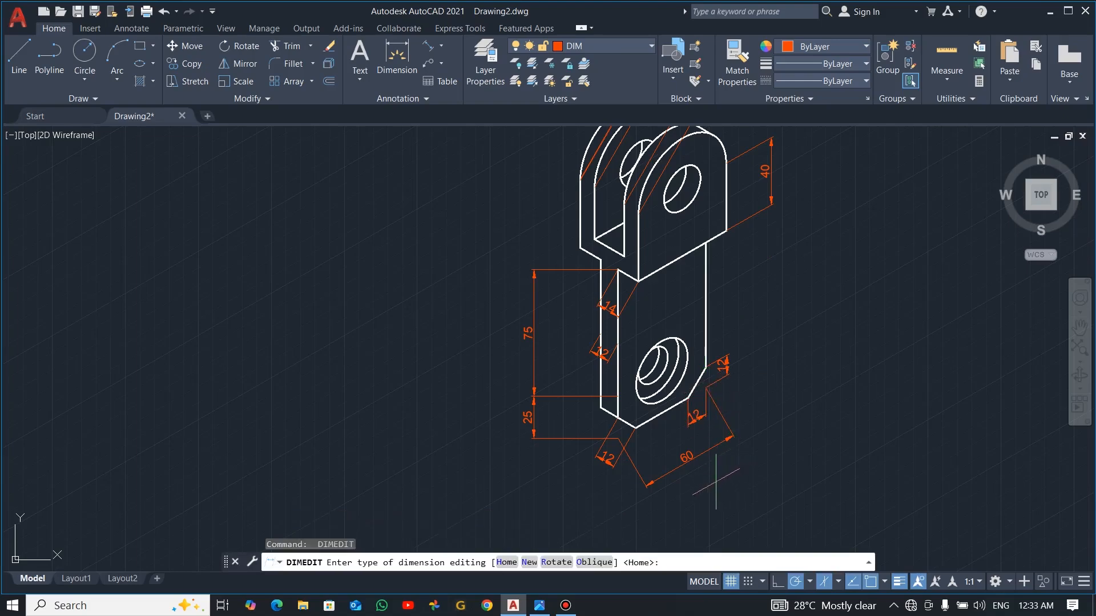
left_click(595, 559)
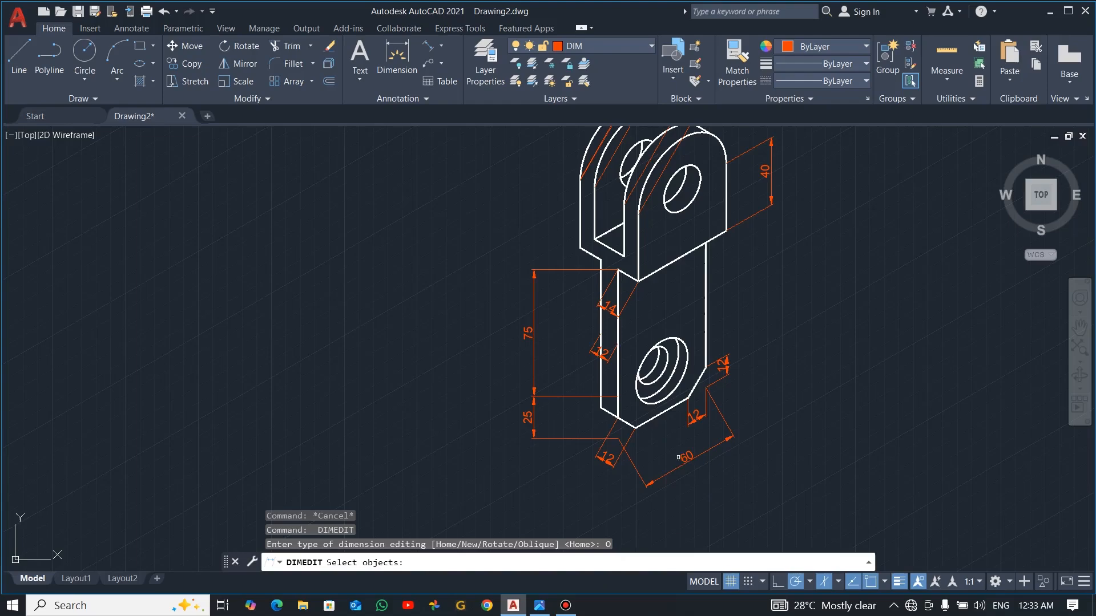
left_click(676, 475)
key("Return")
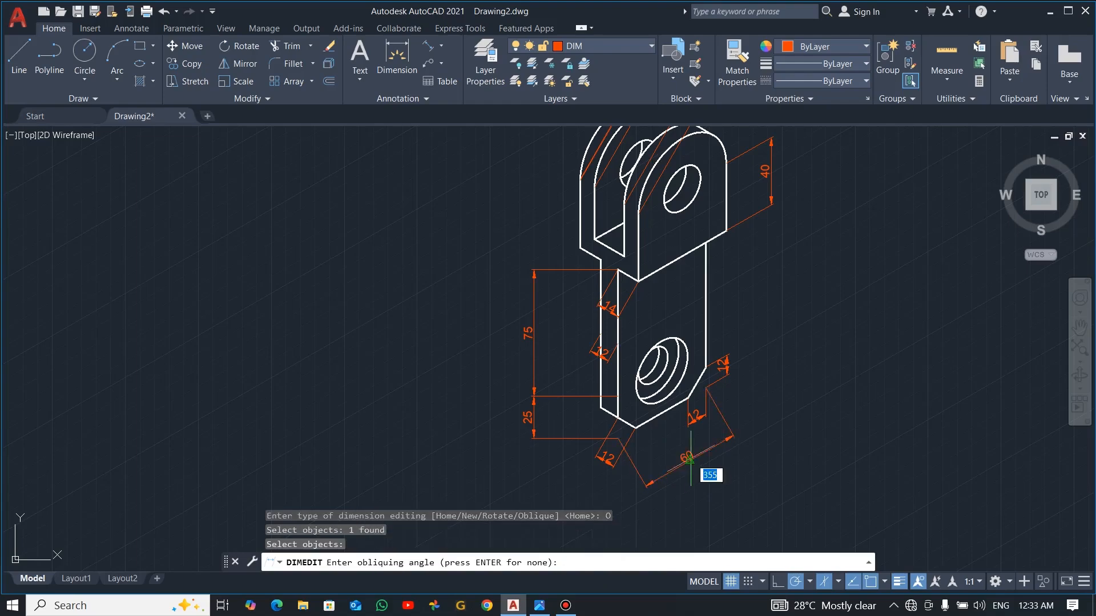
left_click(618, 347)
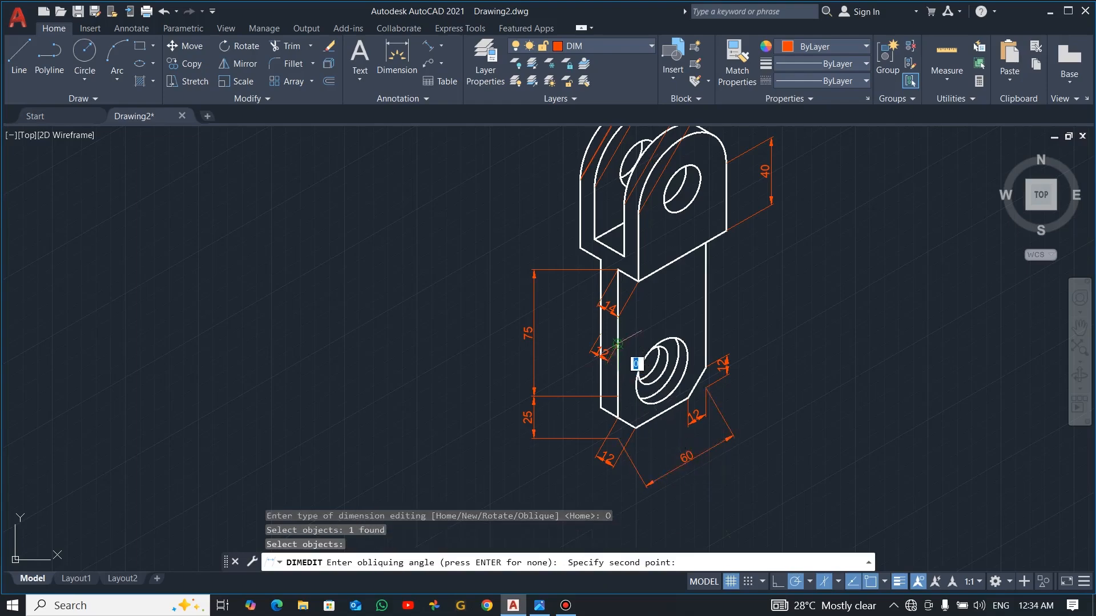
left_click(618, 394)
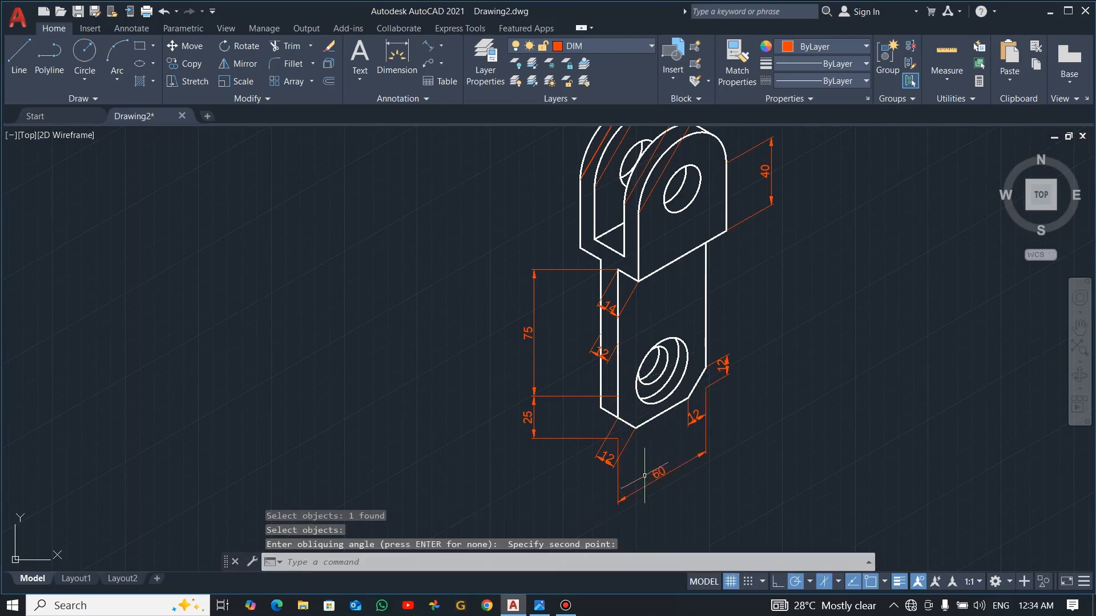
Oblique the plate thickness dimension at the bottom corner so its extension lines run parallel to the plate's vertical edge
key("Return")
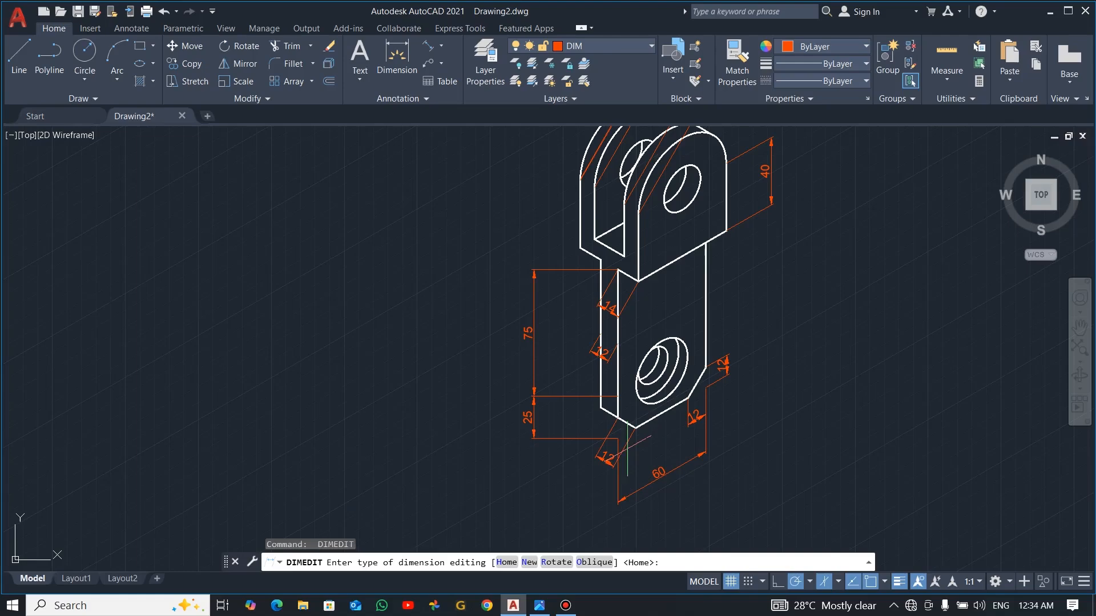
left_click(593, 562)
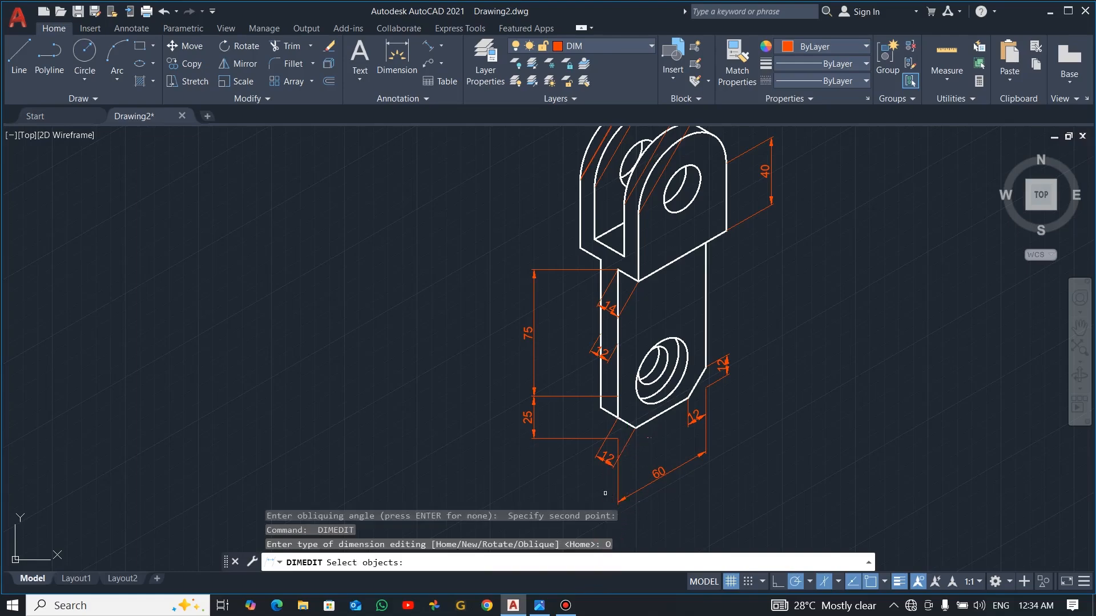
left_click(607, 466)
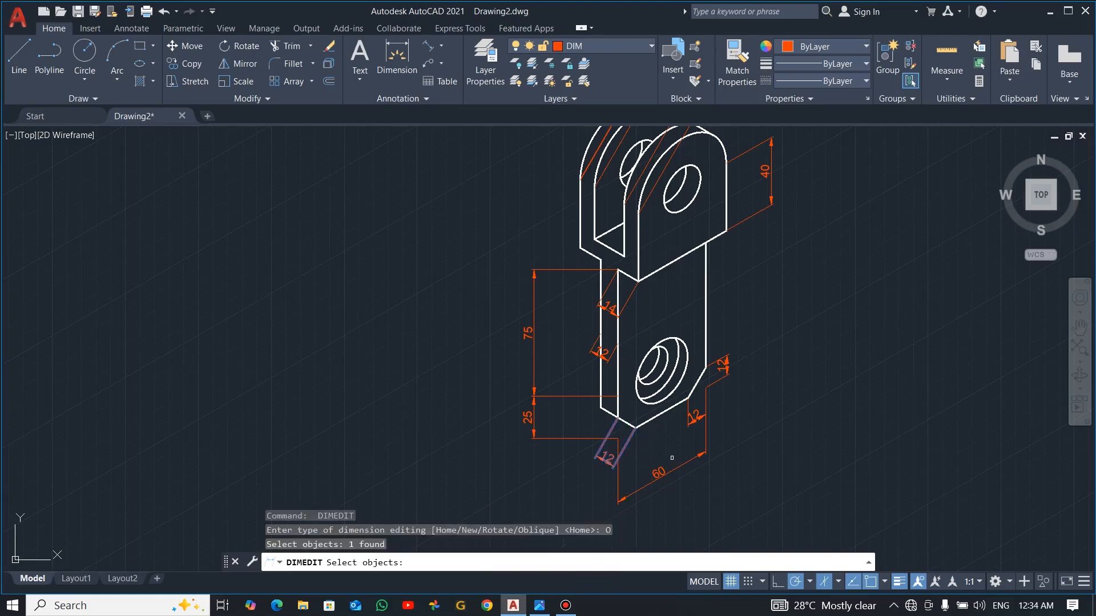
key("Return")
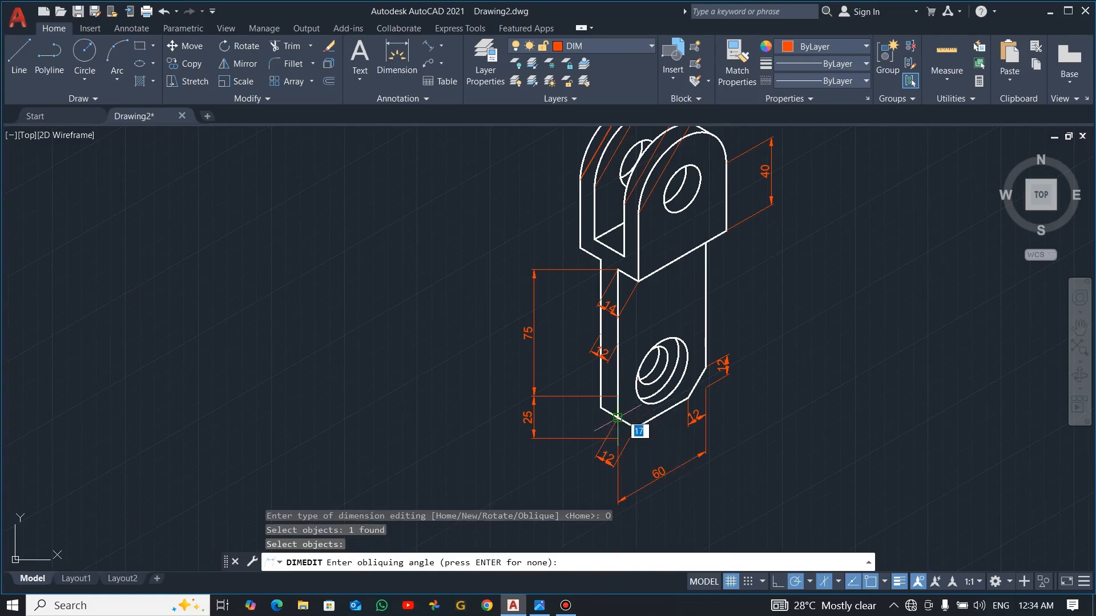
left_click(618, 418)
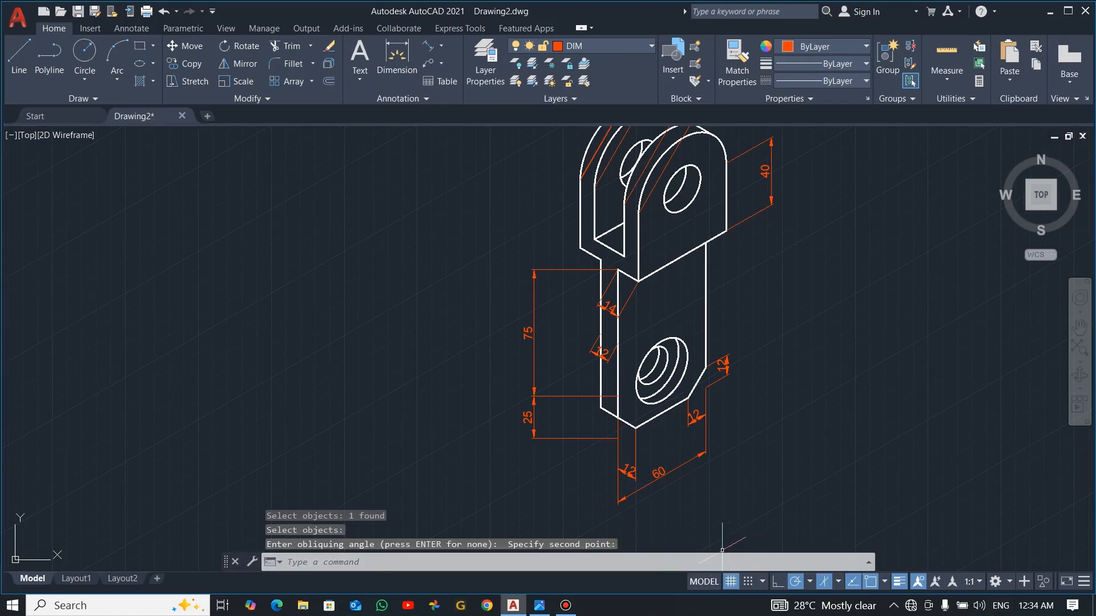
Oblique the 25 hole-height dimension so its extension lines run parallel to the lower plate's sloping bottom front edge, matching the reference image
key("alt+Tab")
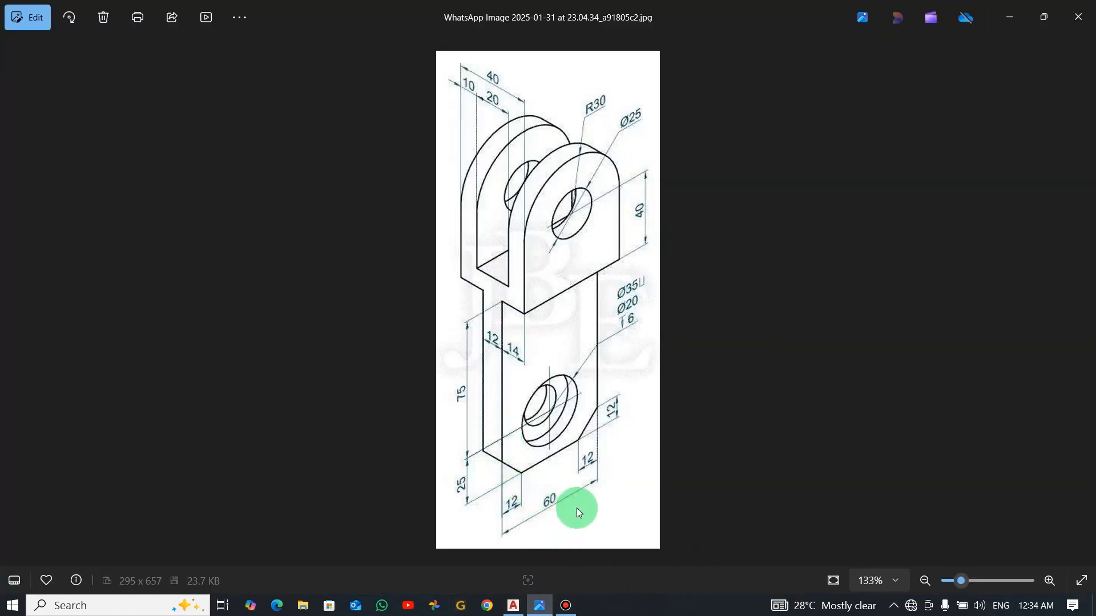
key("alt+Tab")
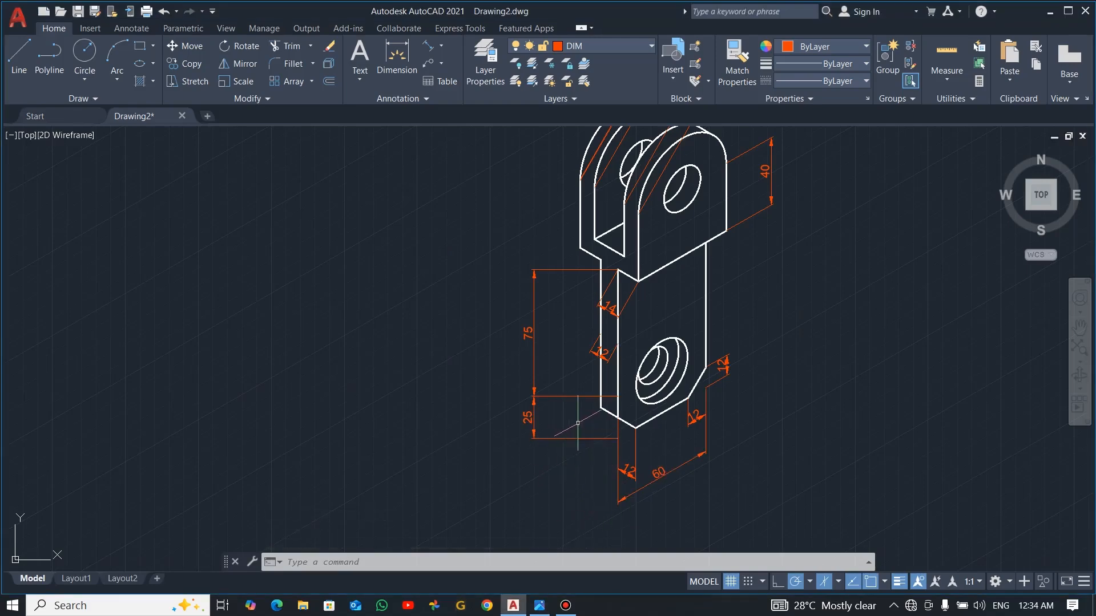
key("Return")
left_click(594, 562)
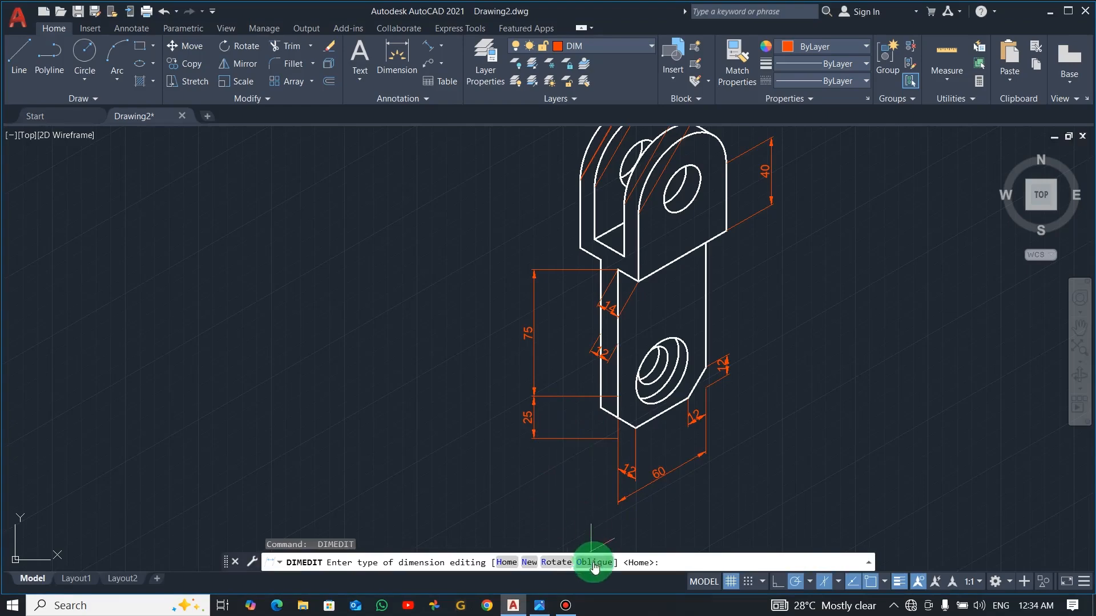
left_click(541, 433)
key("alt+Tab")
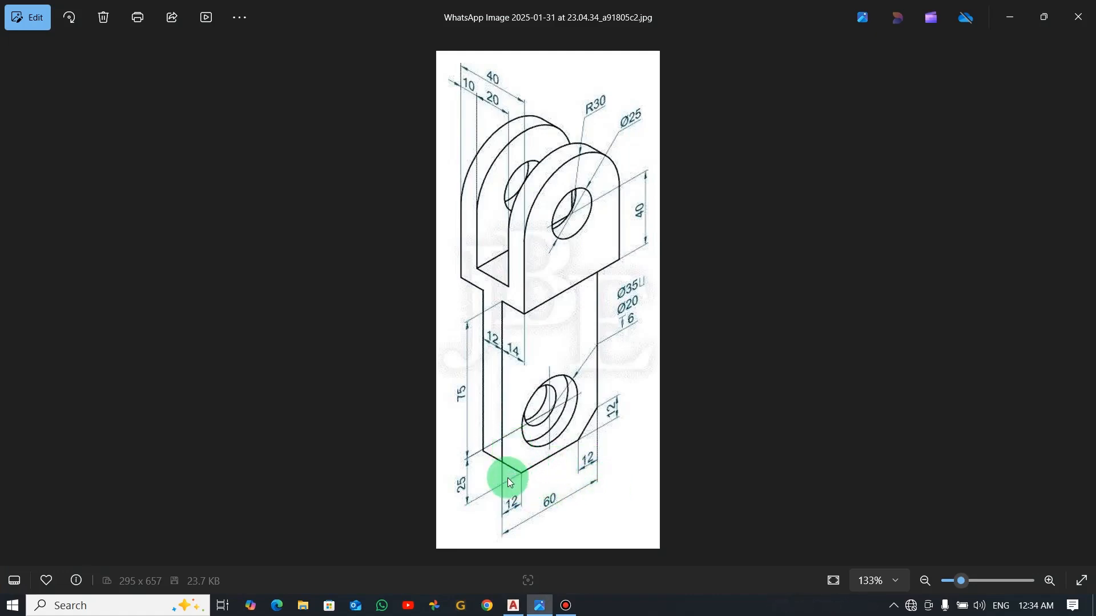
key("alt+Tab")
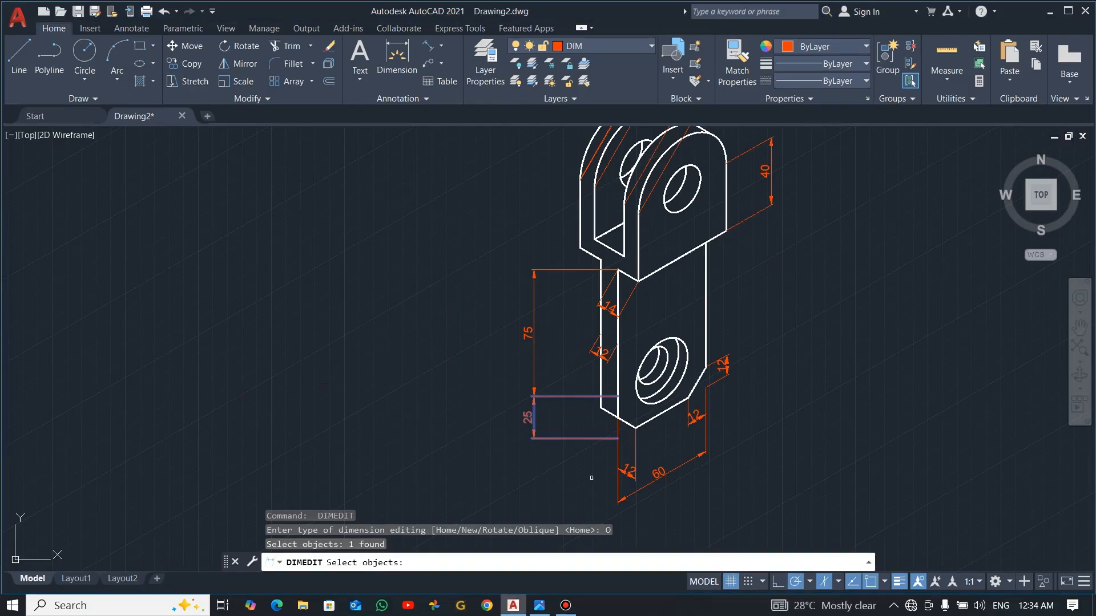
key("Return")
left_click(689, 398)
left_click(634, 426)
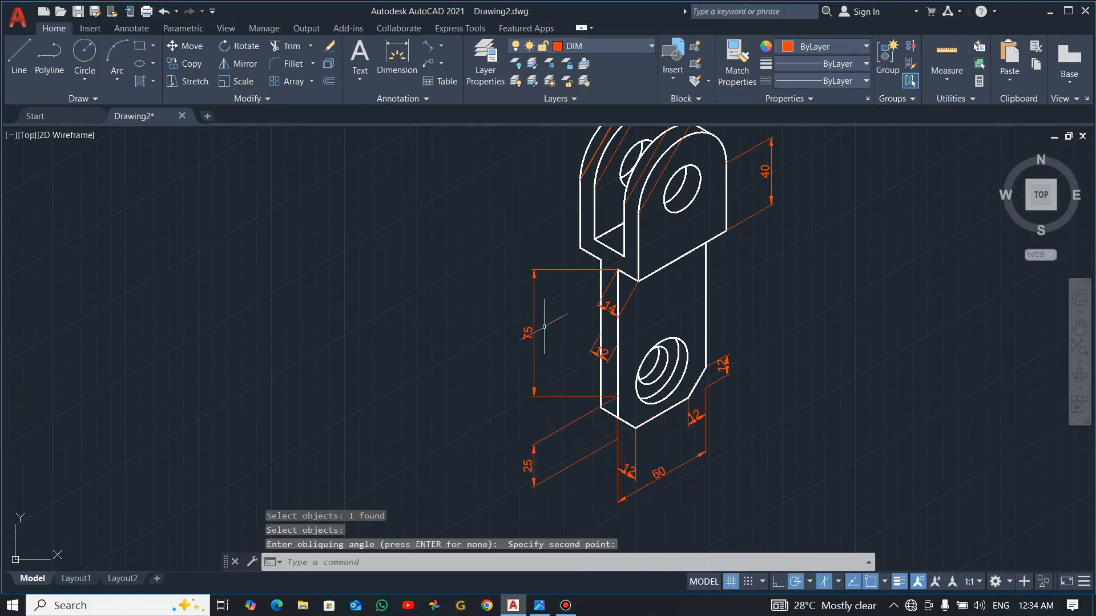
Oblique the 75 height dimension, using two points on the lower plate's sloping bottom front edge as the angle
key("Return")
left_click(579, 563)
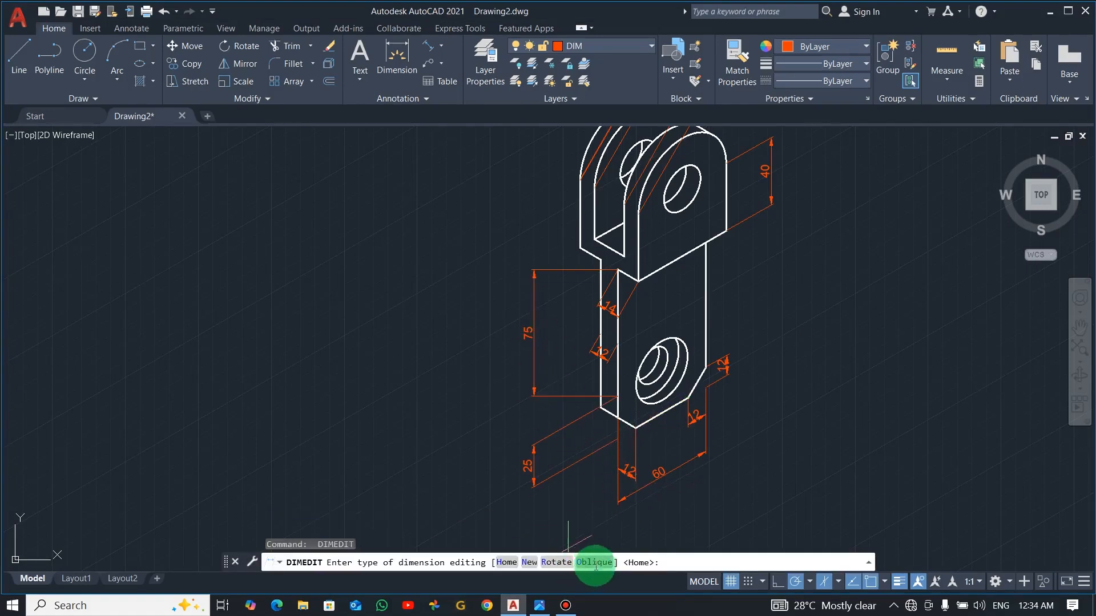
left_click(530, 332)
key("Return")
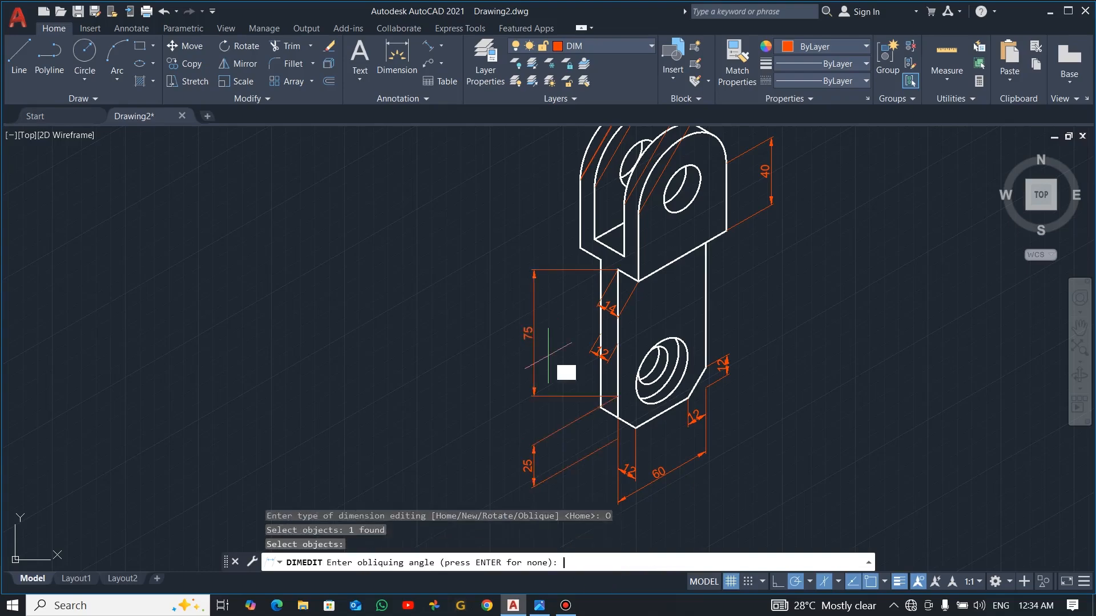
left_click(688, 396)
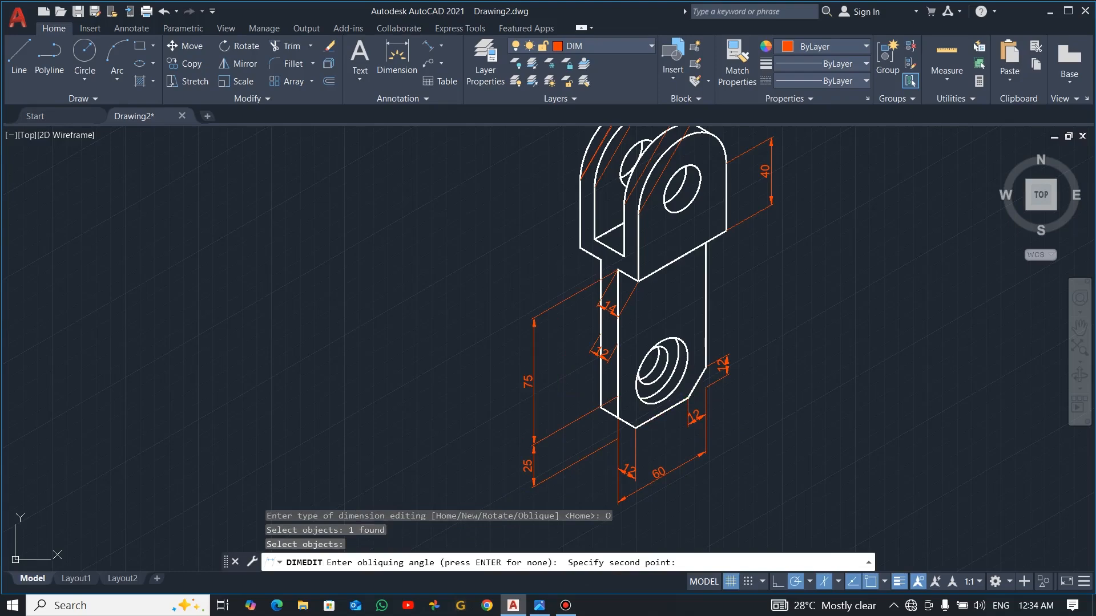
left_click(638, 426)
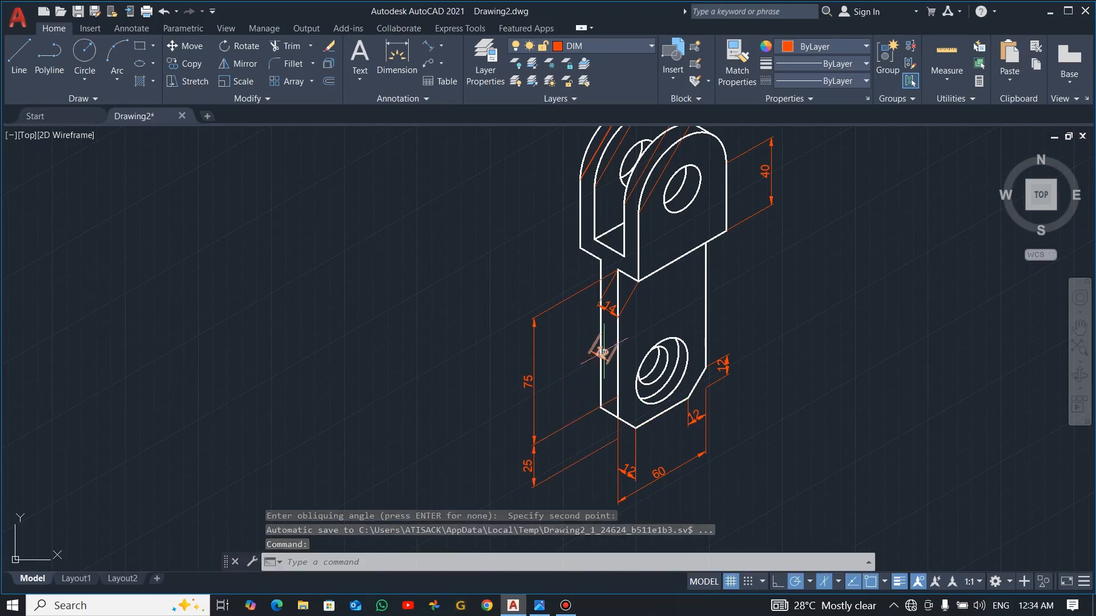
Try to oblique the 12 plate thickness and 14 offset dimensions together, picking the angle at the fork's bottom front corner
key("Return")
left_click(588, 564)
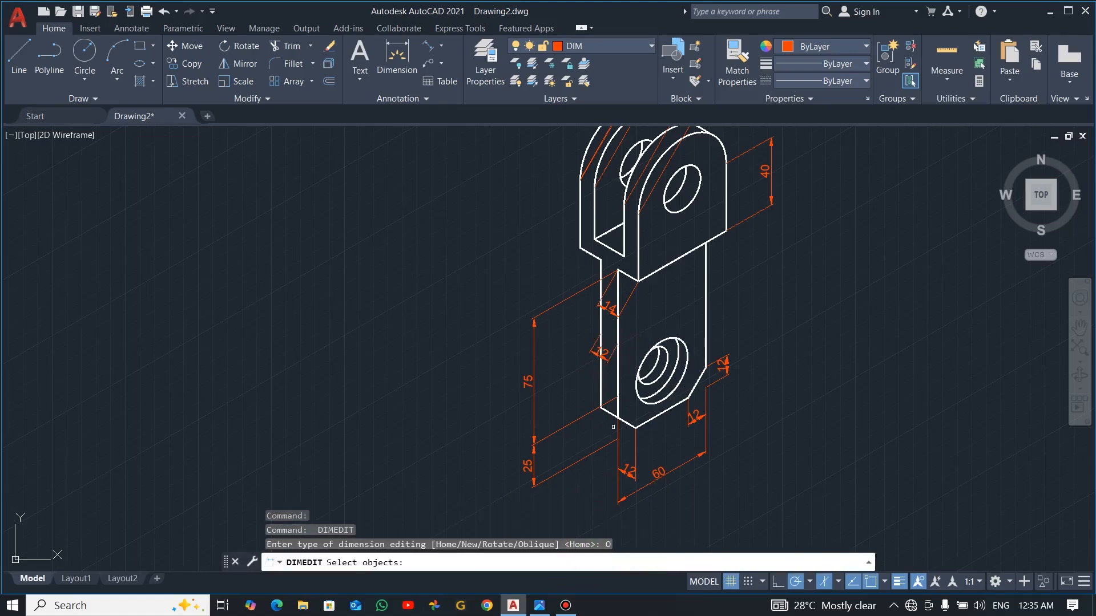
left_click(598, 355)
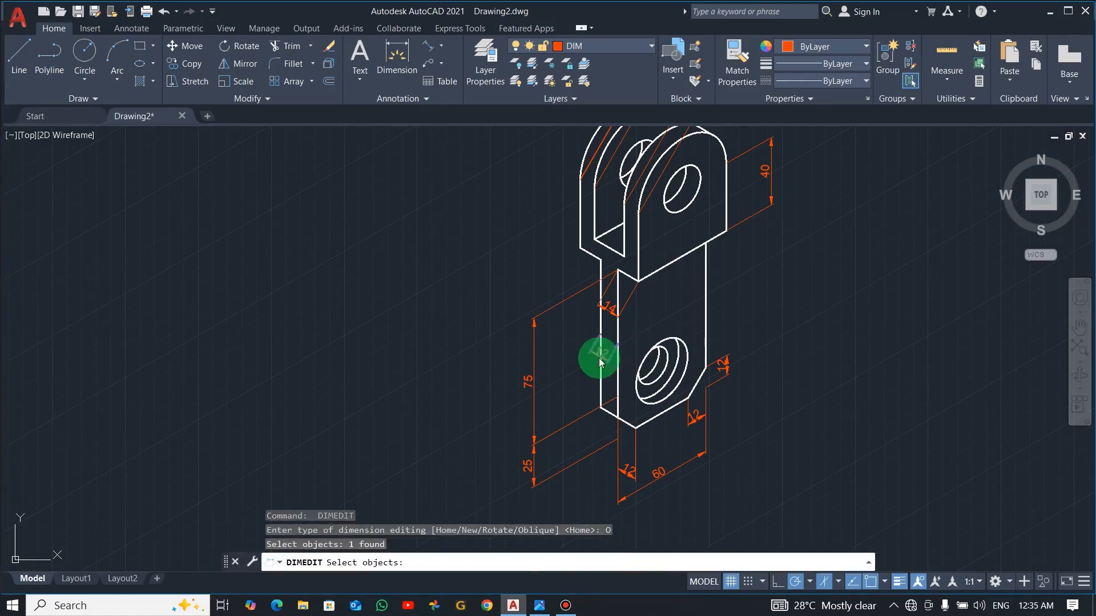
key("alt+Tab")
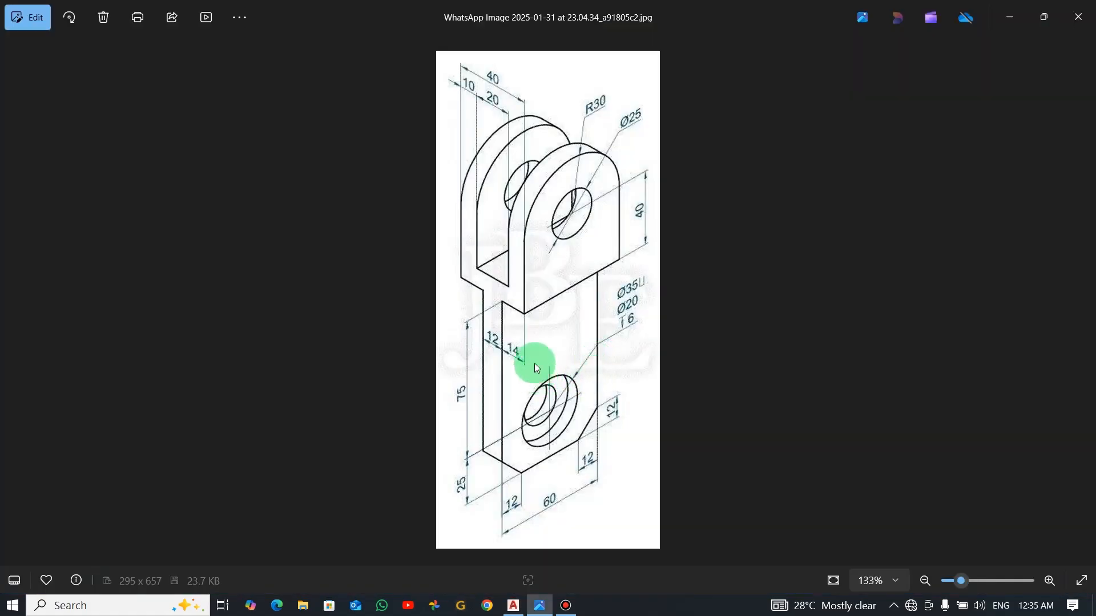
key("alt+Tab")
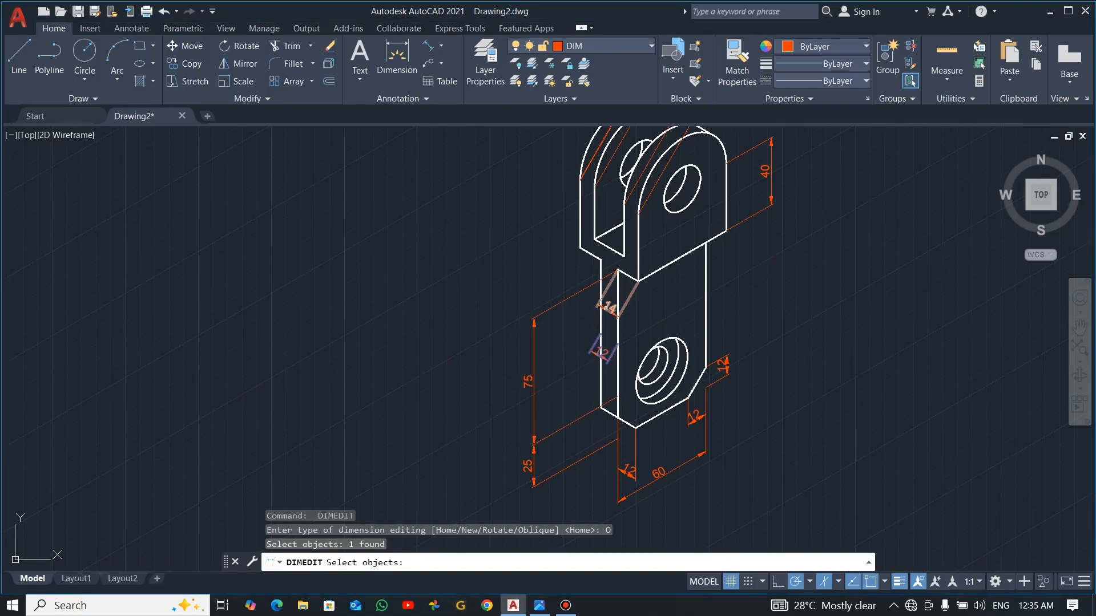
left_click(625, 294)
key("Return")
left_click(637, 285)
left_click(639, 281)
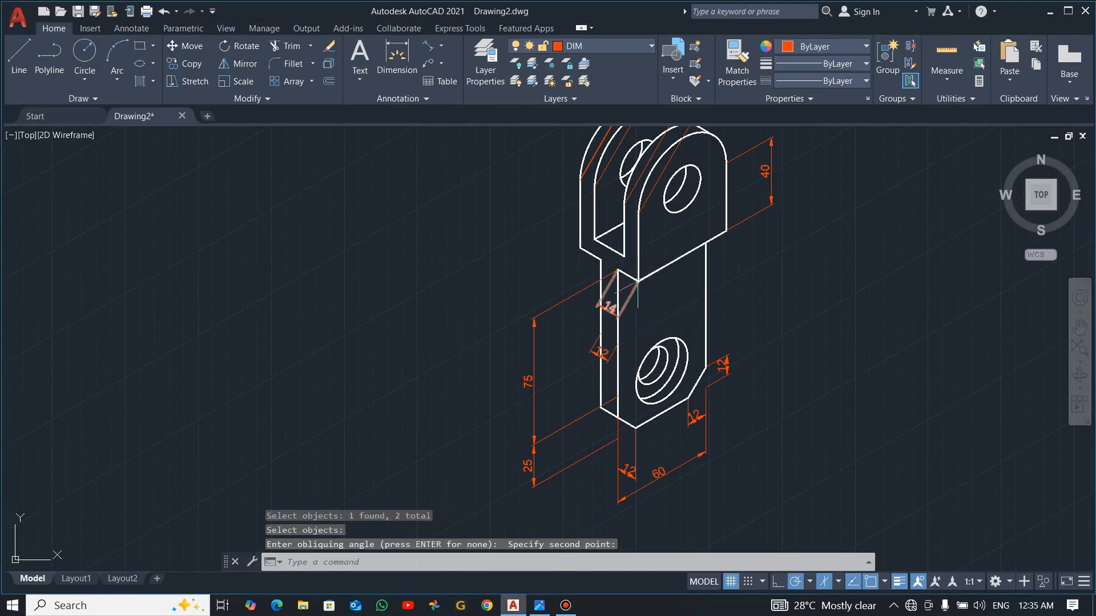
Try to oblique the 12 plate thickness dimension alone, taking the angle from the short sloping edge under the fork
key("Return")
left_click(596, 562)
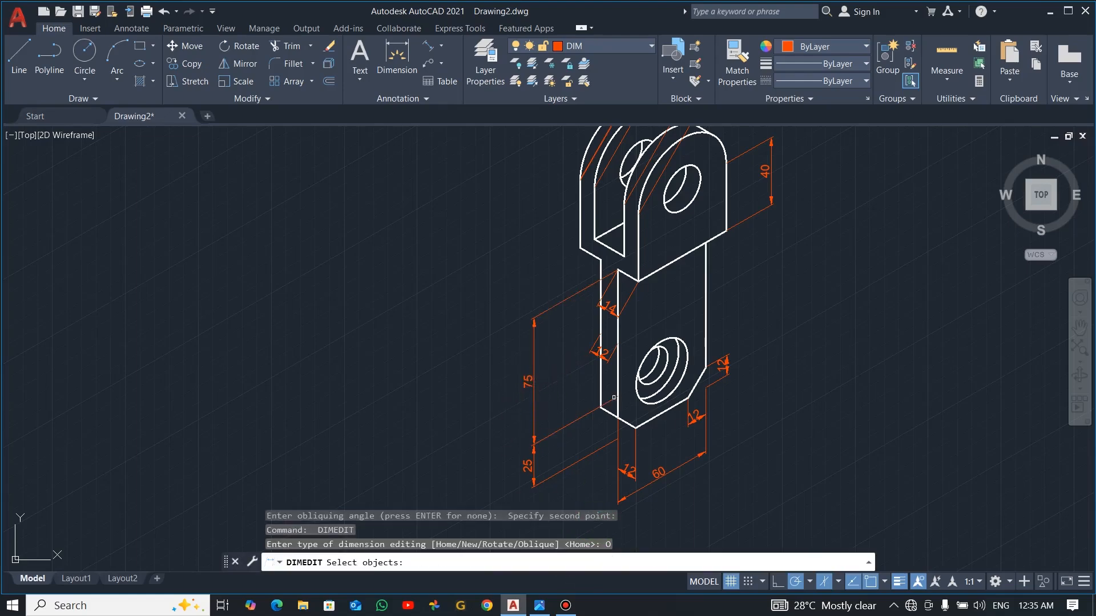
left_click(602, 355)
key("Return")
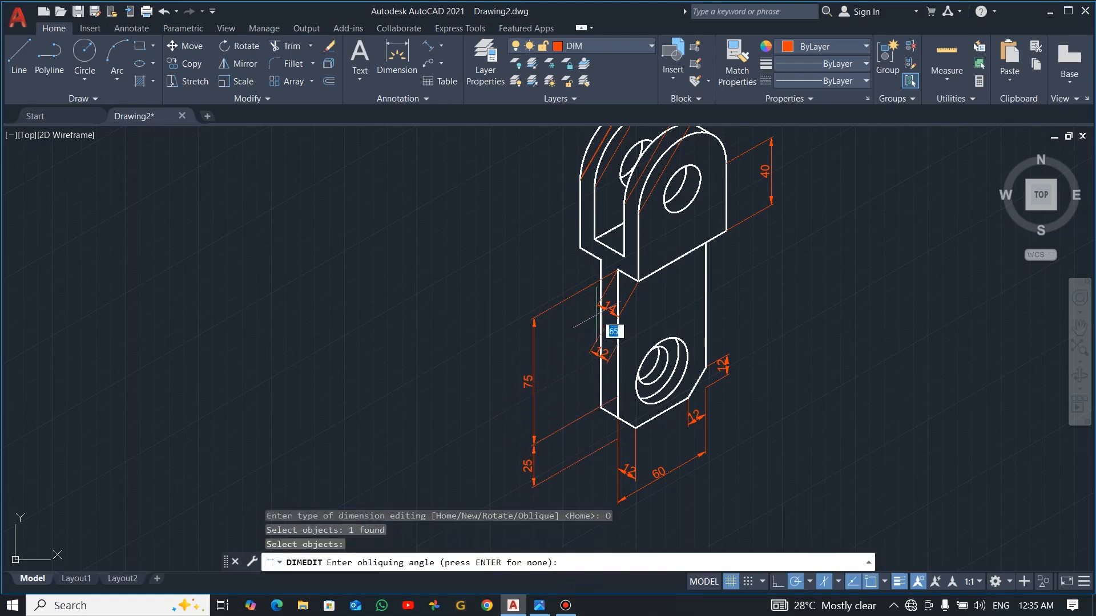
left_click(618, 271)
left_click(638, 281)
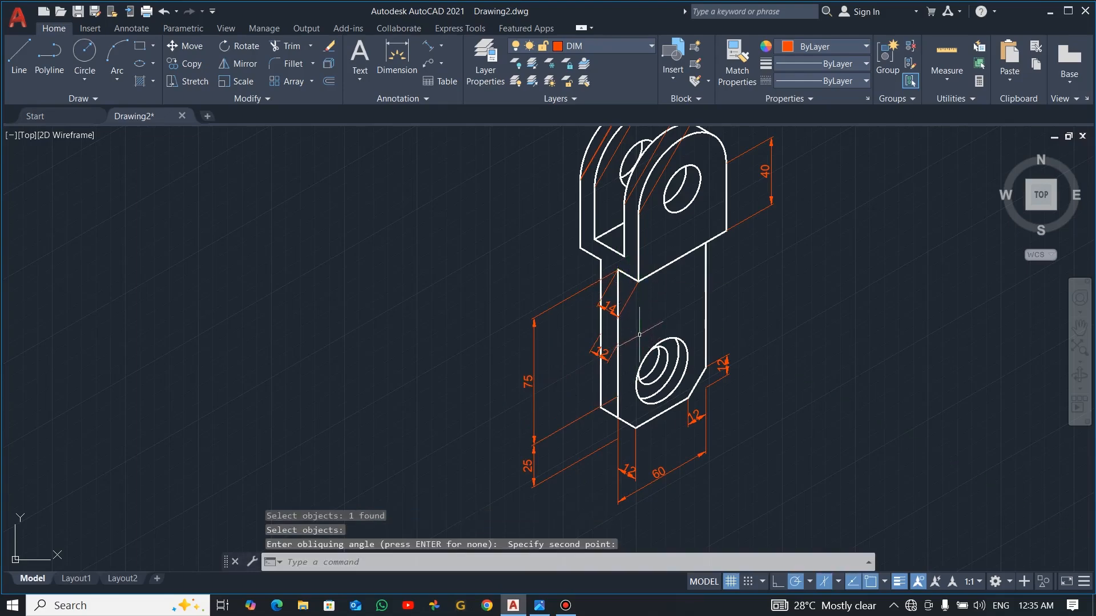
Oblique the 12 thickness and 14 offset dimensions together, along the isometric direction parallel to the fork's sloping bottom front edge
key("Return")
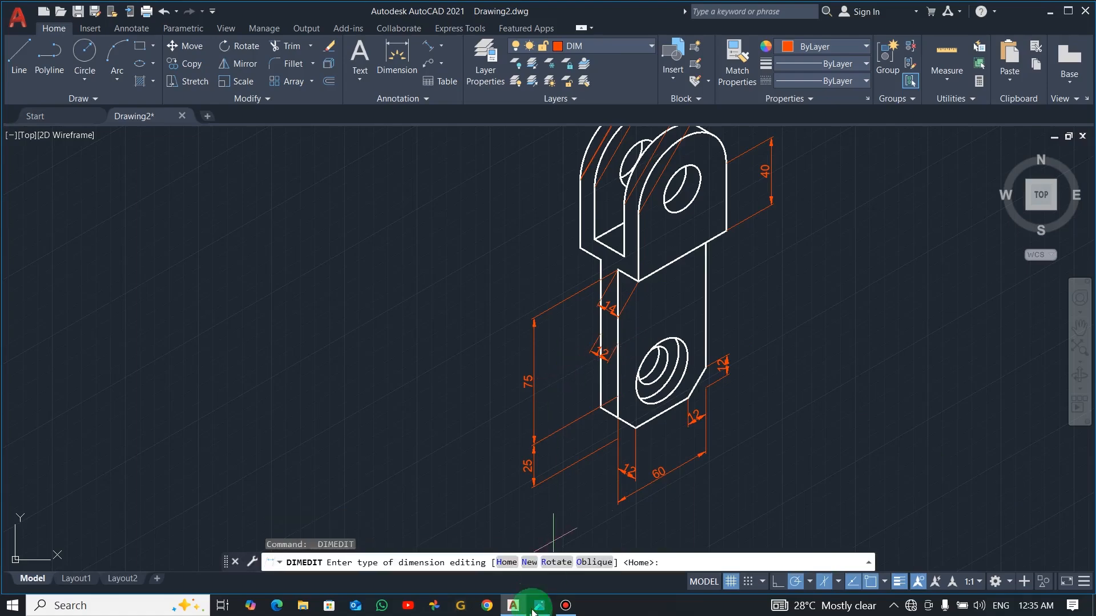
left_click(591, 563)
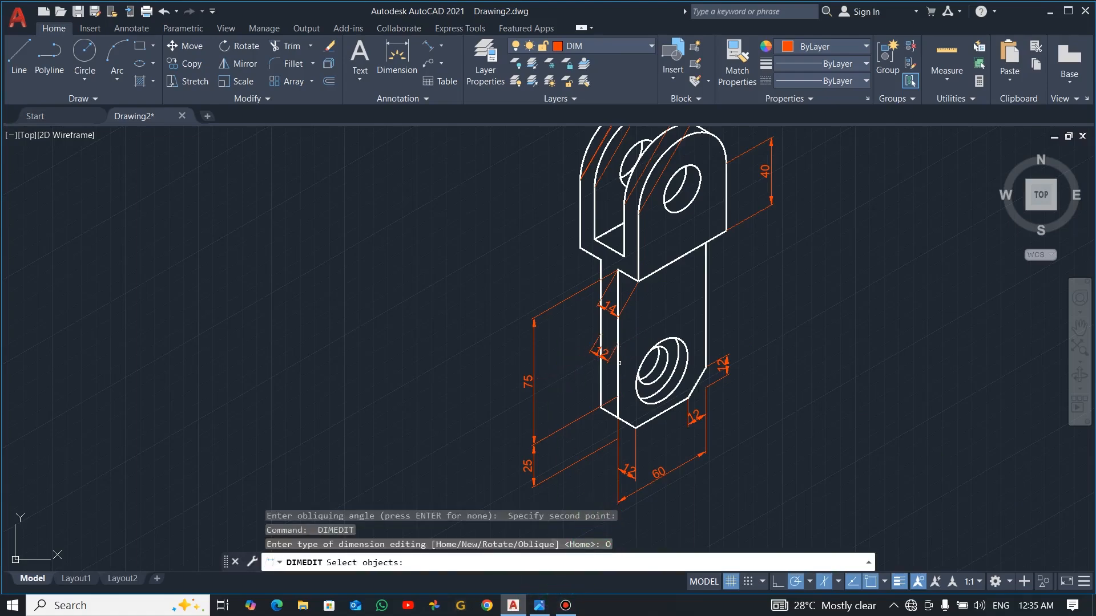
left_click(608, 308)
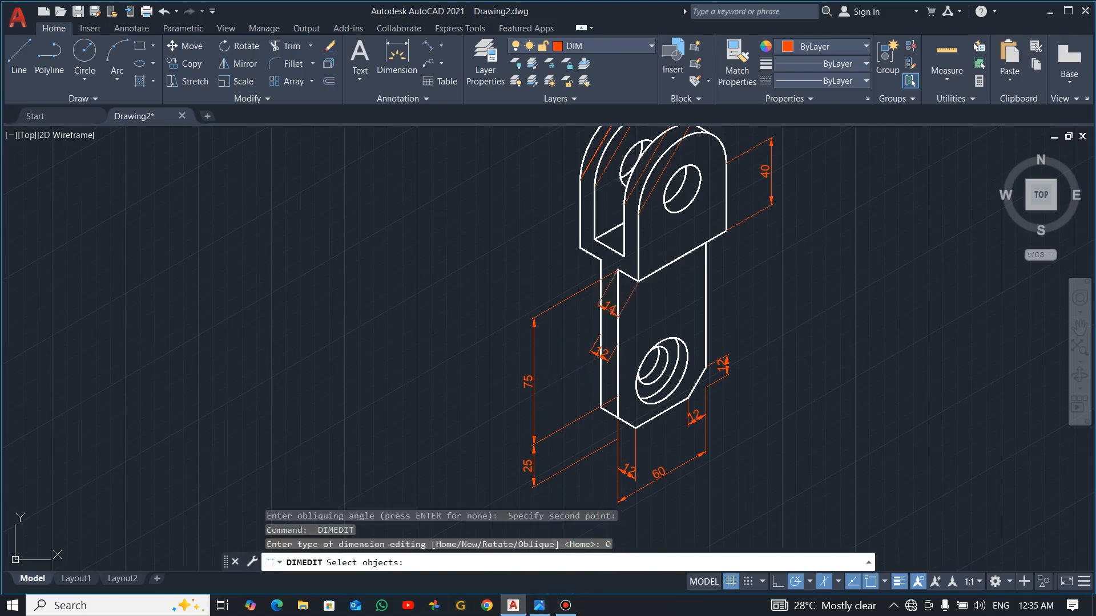
left_click(613, 360)
key("Return")
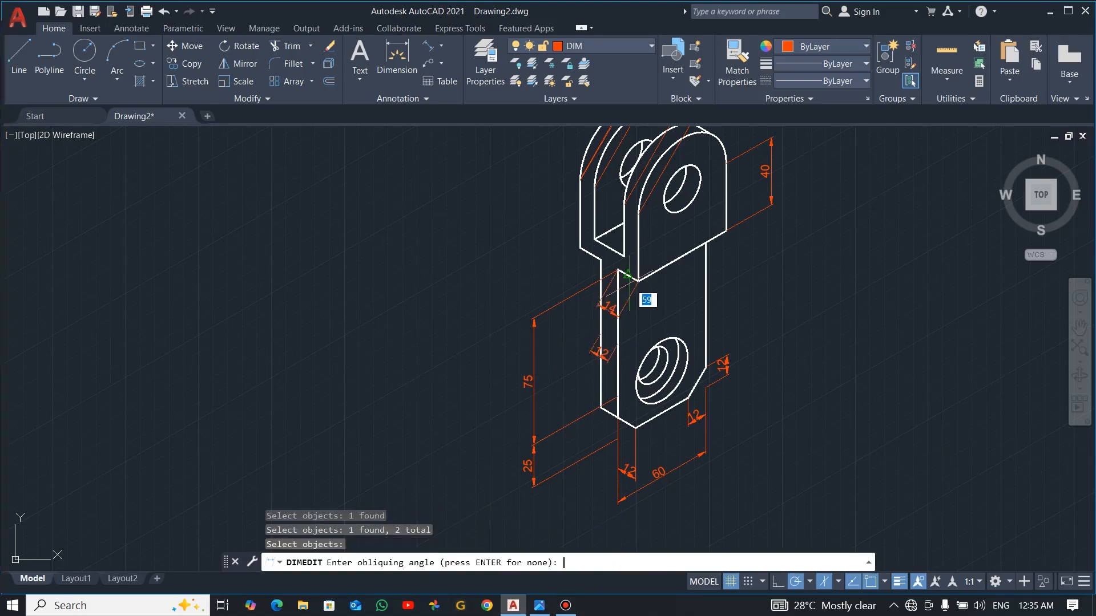
left_click(638, 280)
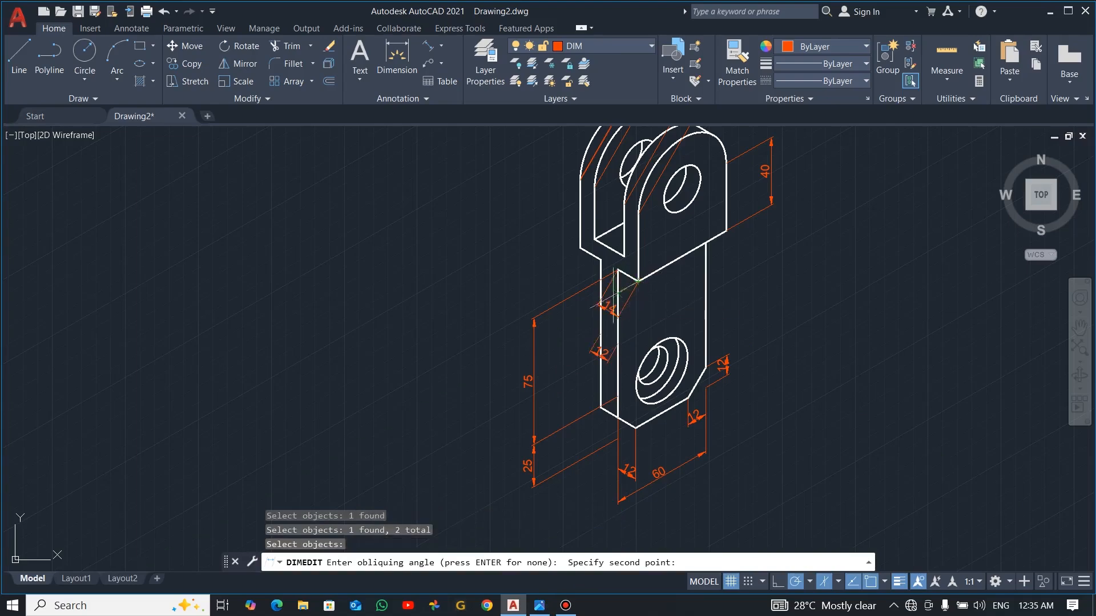
left_click(583, 313)
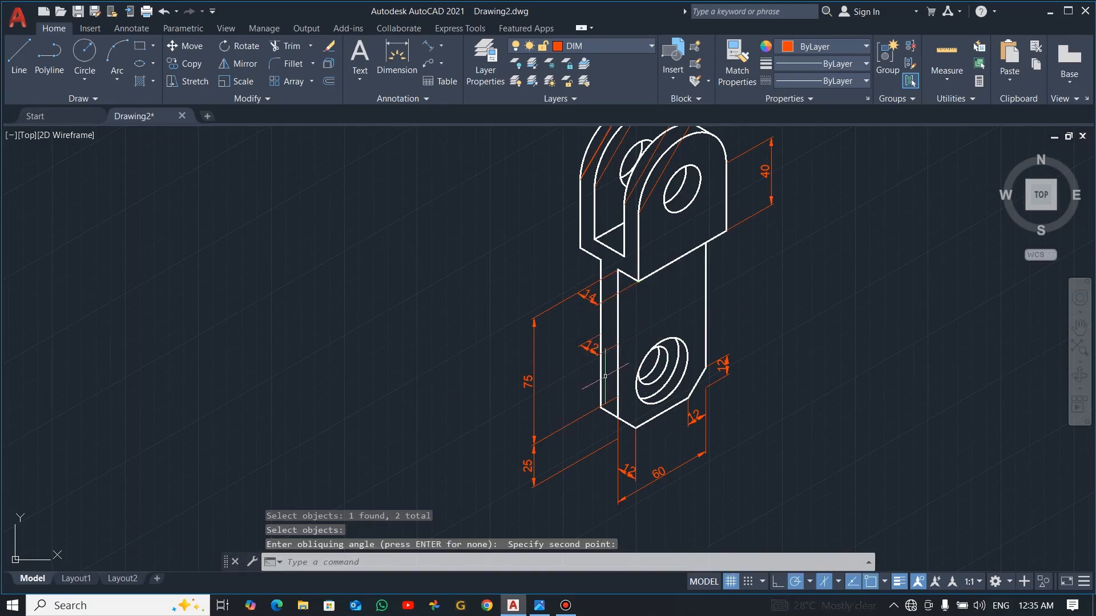
Check the reference image and oblique the 12 plate thickness dimension so its extension lines run vertically
key("alt+Tab")
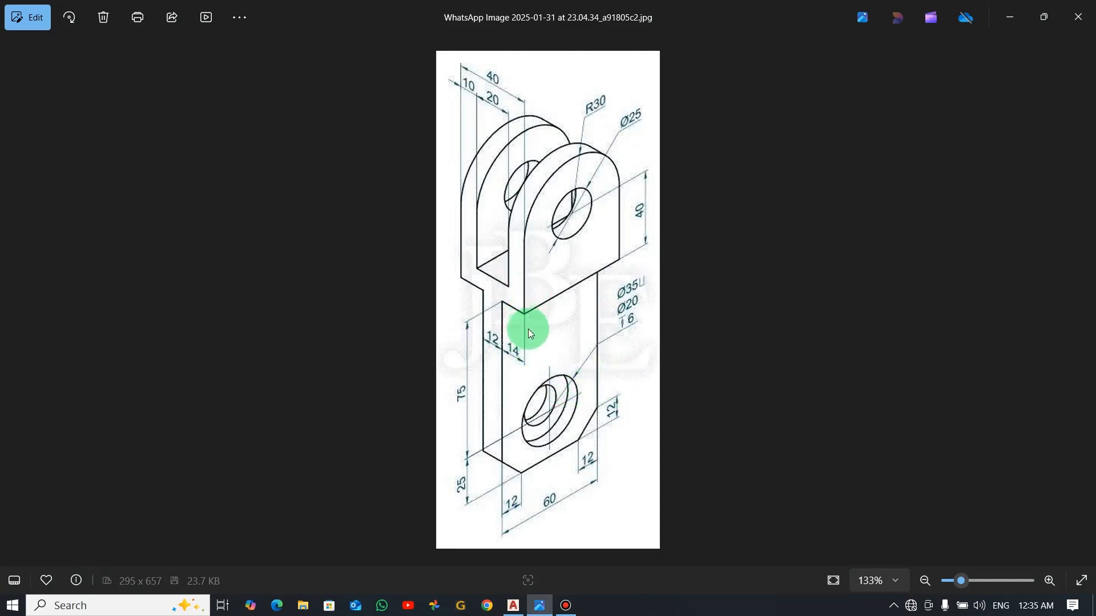
key("alt+Tab")
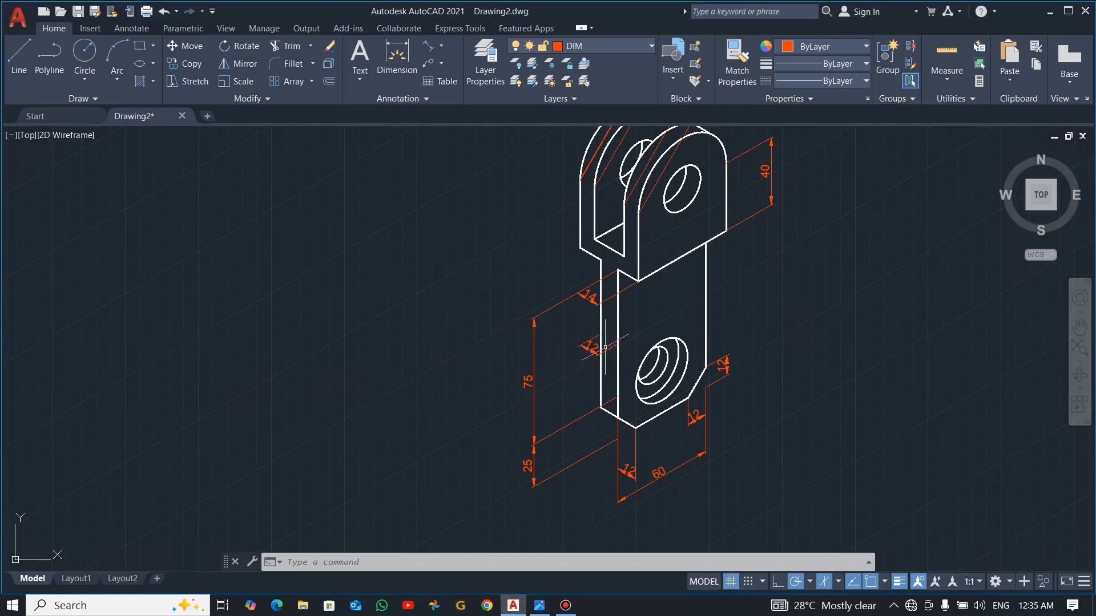
key("Return")
type("o")
key("Return")
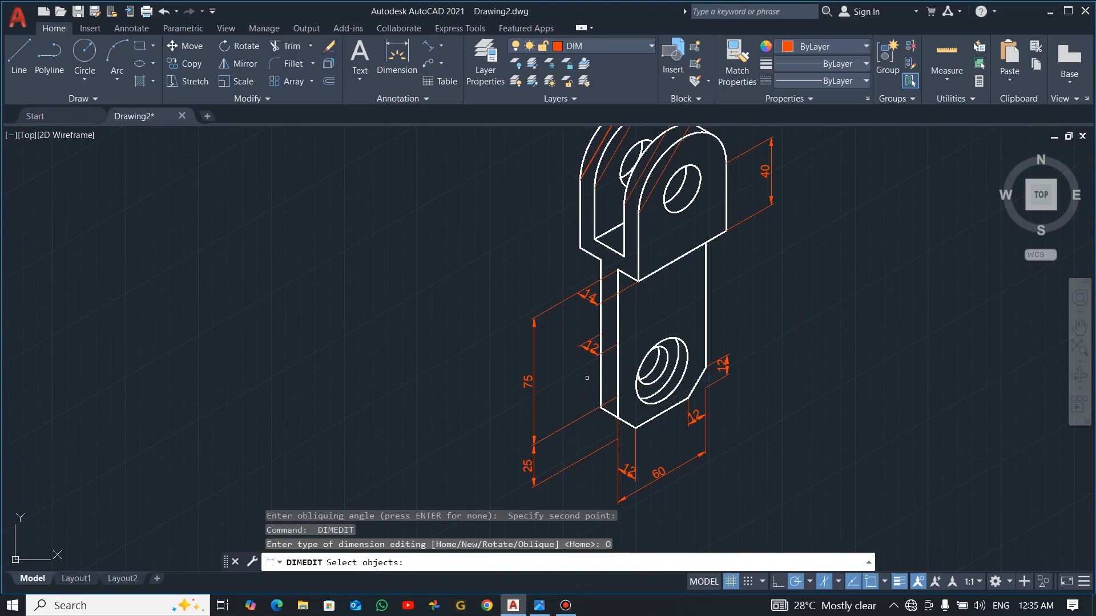
left_click(592, 352)
key("Return")
left_click(638, 280)
left_click(641, 299)
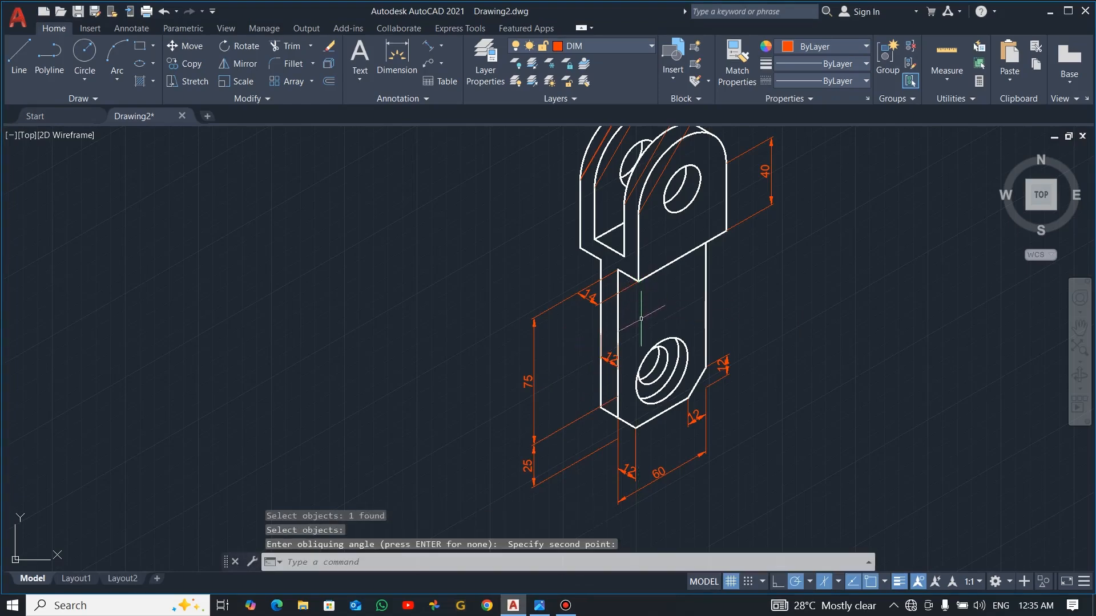
Oblique the 14 offset dimension under the fork so its extension lines run vertically
key("Return")
left_click(591, 562)
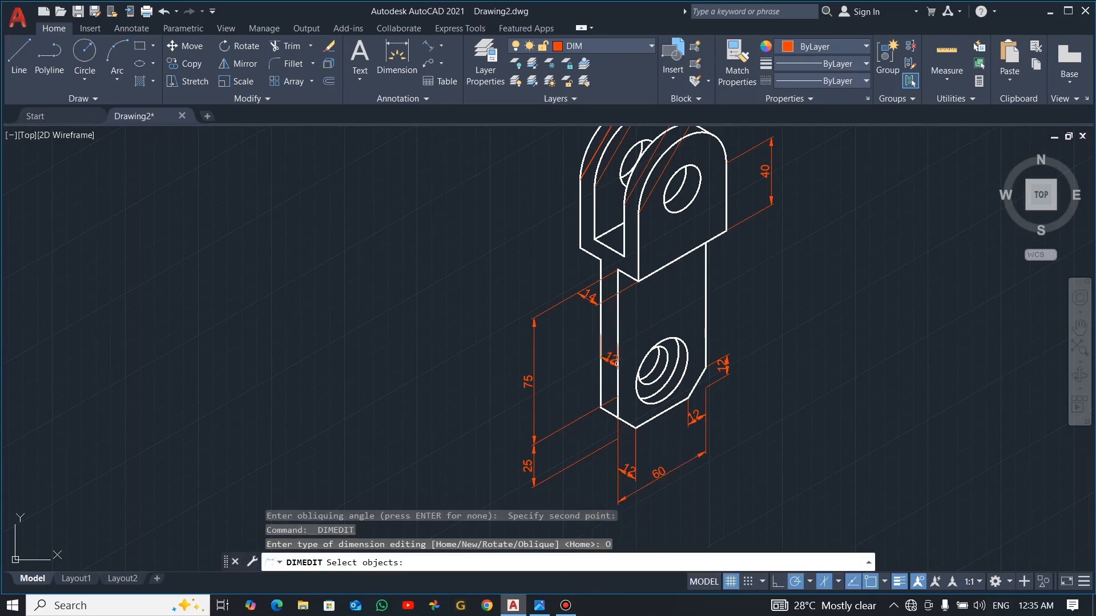
left_click(597, 312)
key("Return")
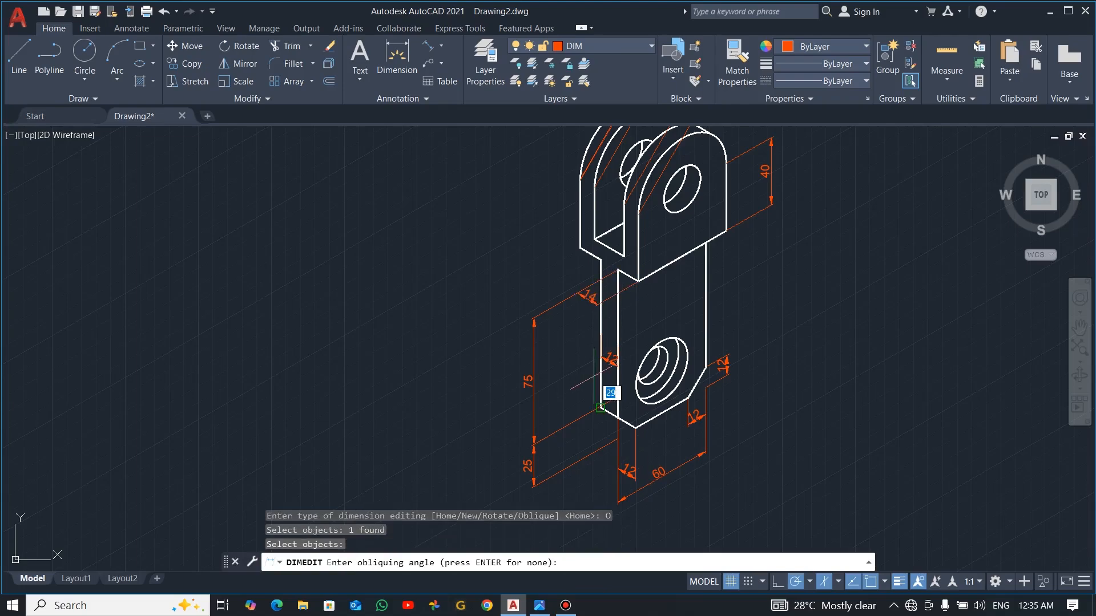
left_click(639, 310)
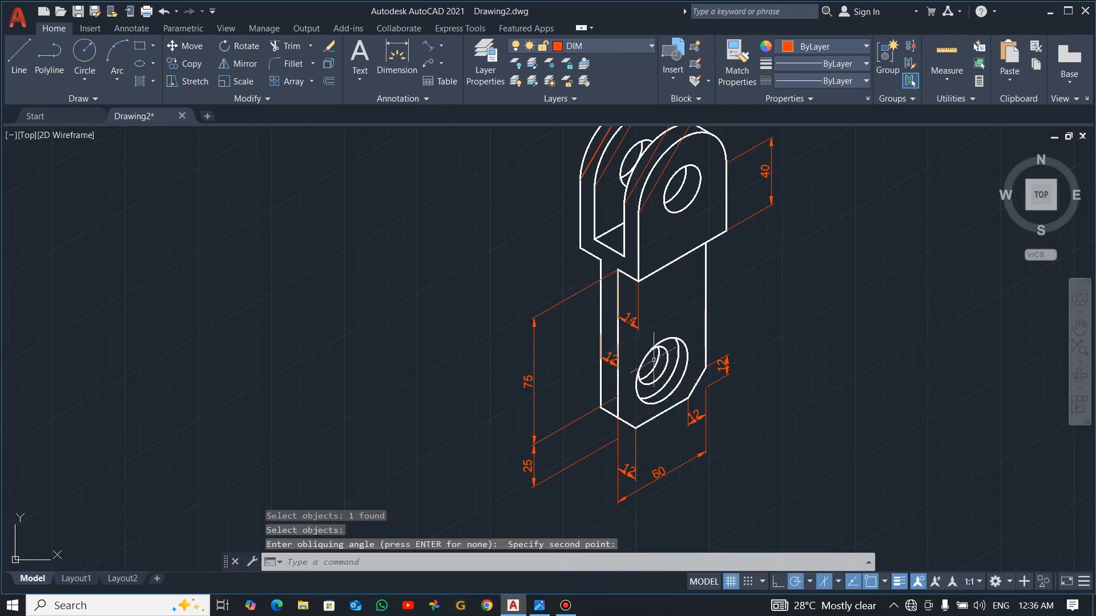
Oblique the 40 dimension above the fork to vertical extension lines, using two points on the fork's front vertical edge as the angle
middle_click_drag(719, 277, 732, 438)
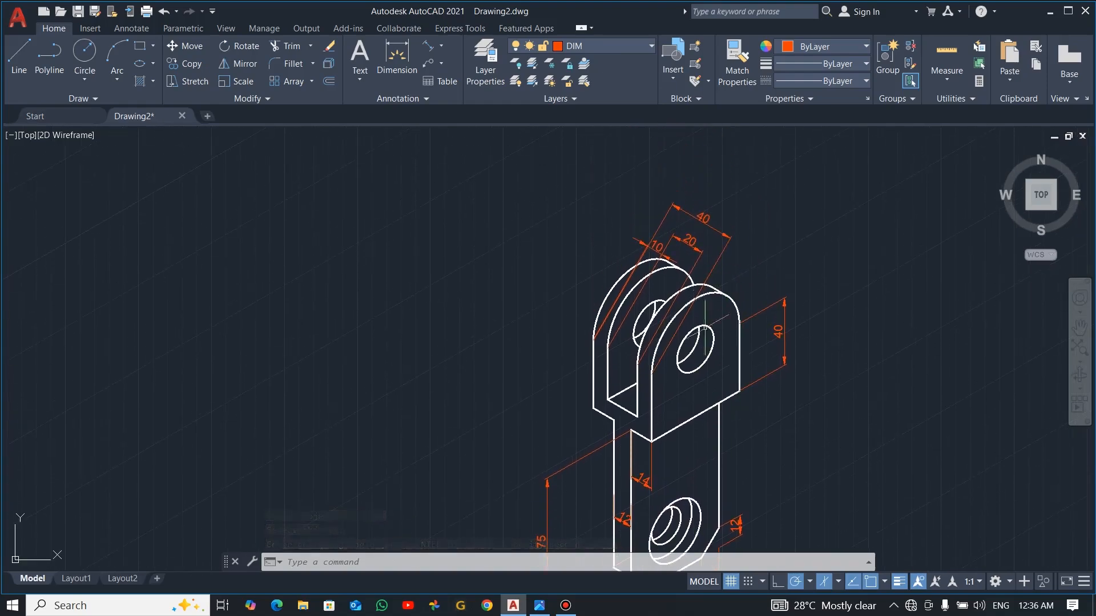
key("space")
left_click(594, 563)
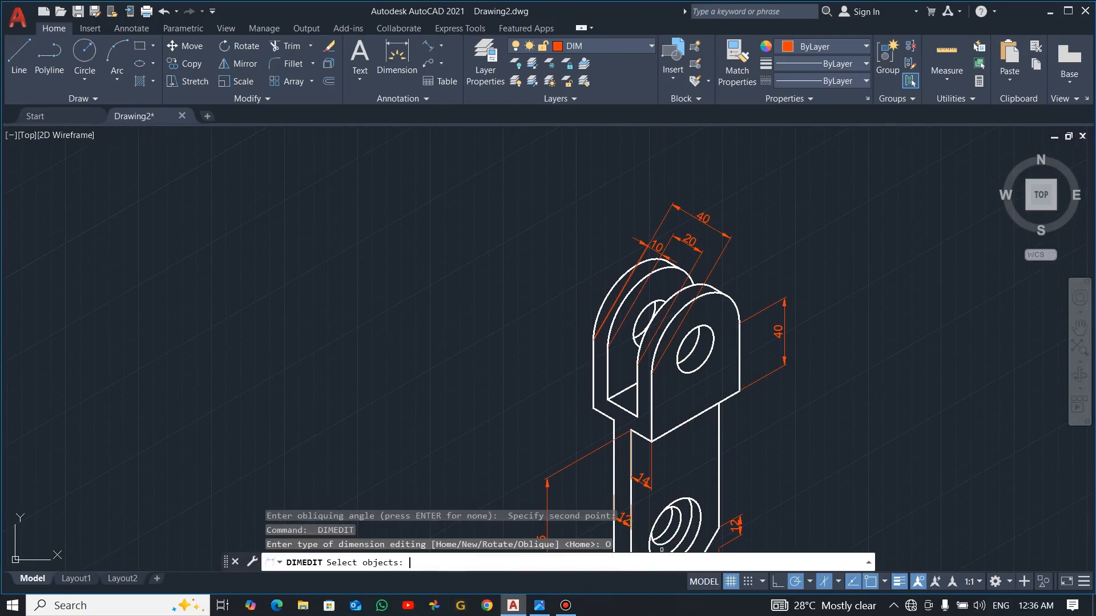
left_click(706, 219)
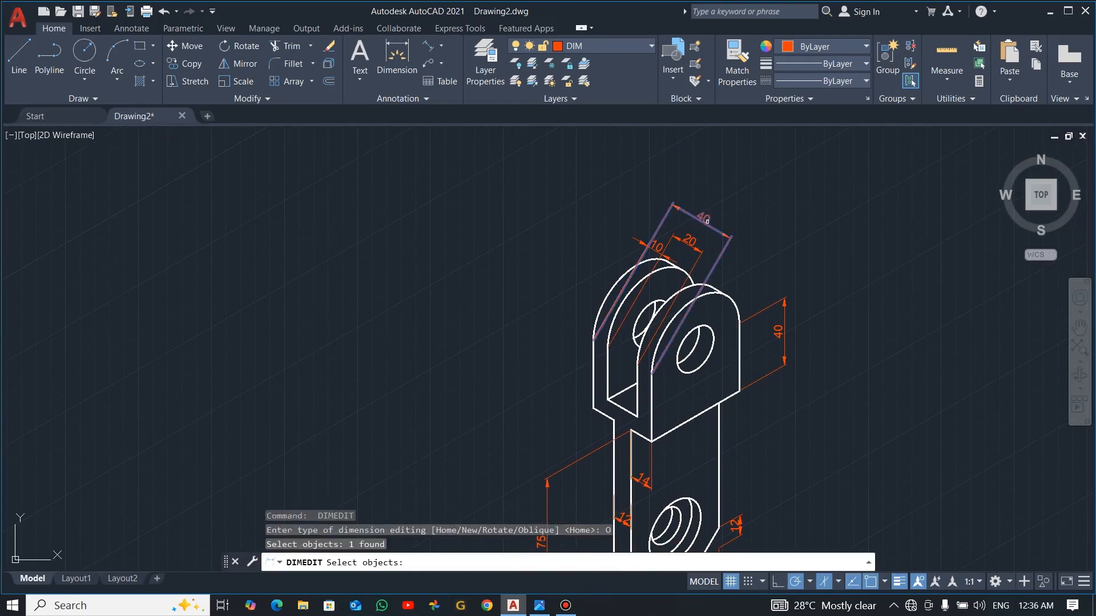
key("Return")
left_click(651, 442)
left_click(651, 400)
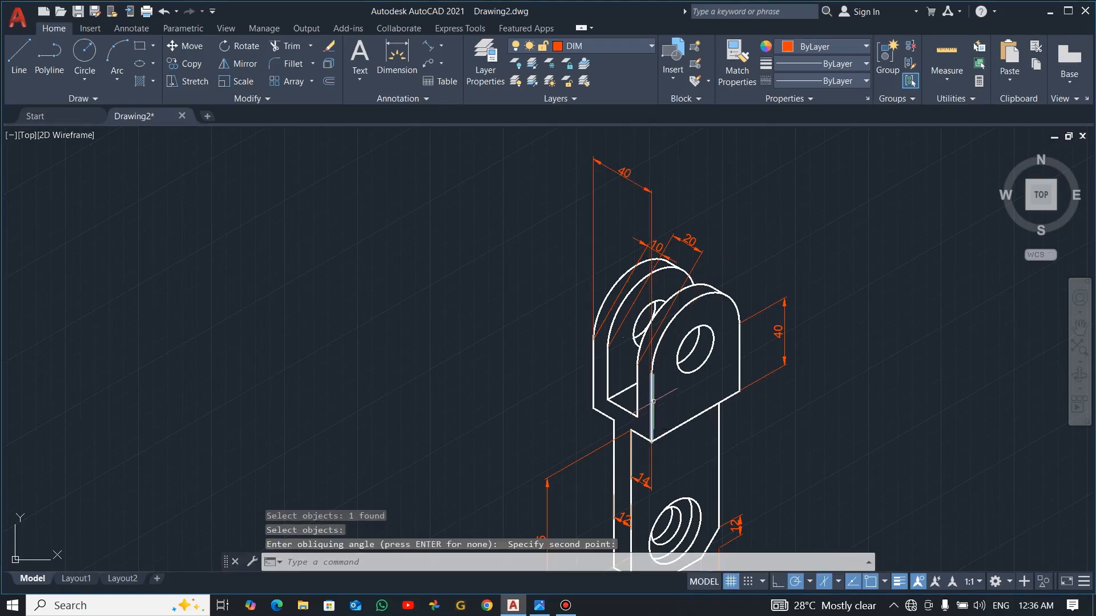
Oblique the fork's 20 and 10 dimensions together with DIMEDIT so their extension lines run vertically, defining the angle by two points
key("Return")
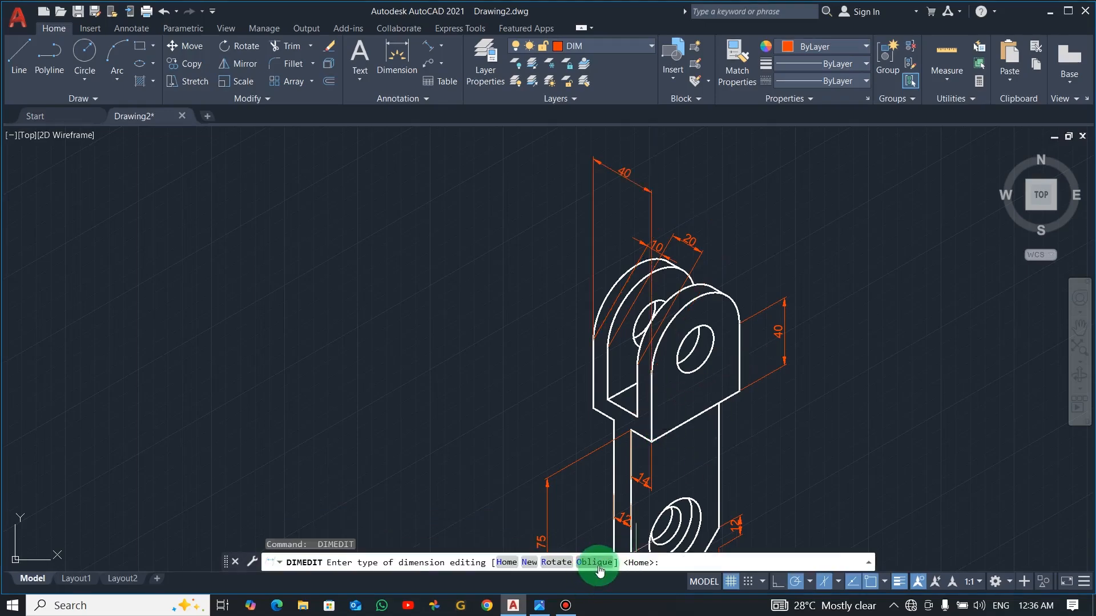
left_click(621, 562)
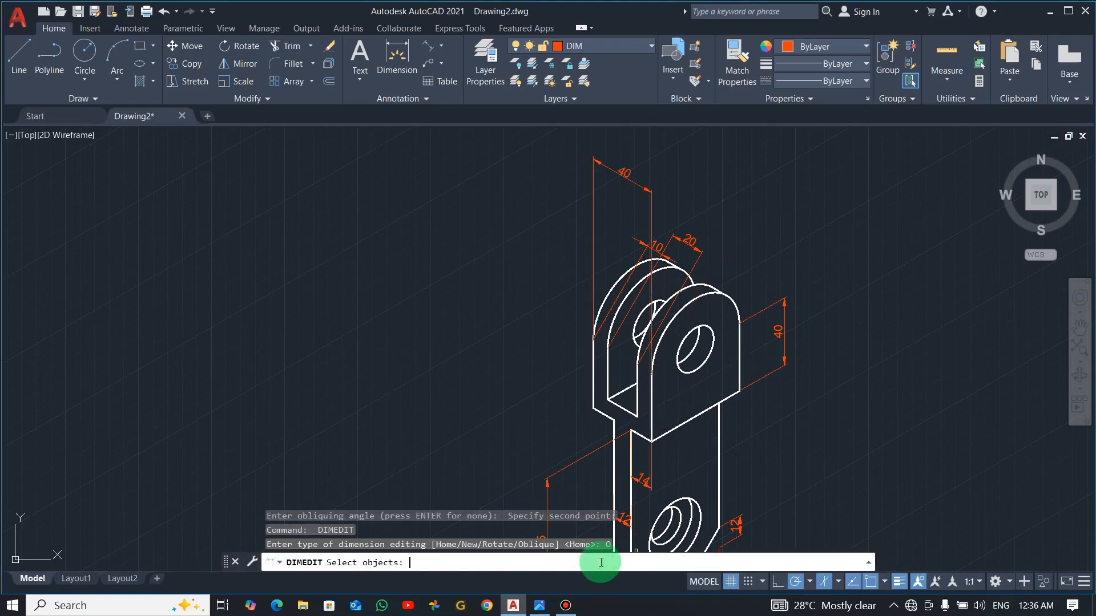
left_click(696, 245)
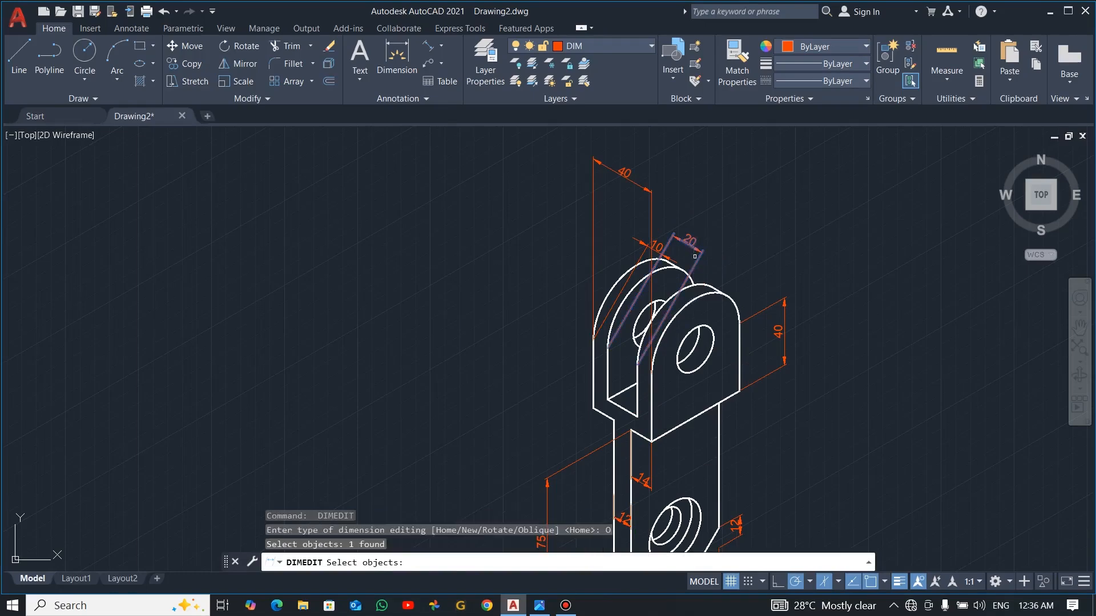
left_click(643, 249)
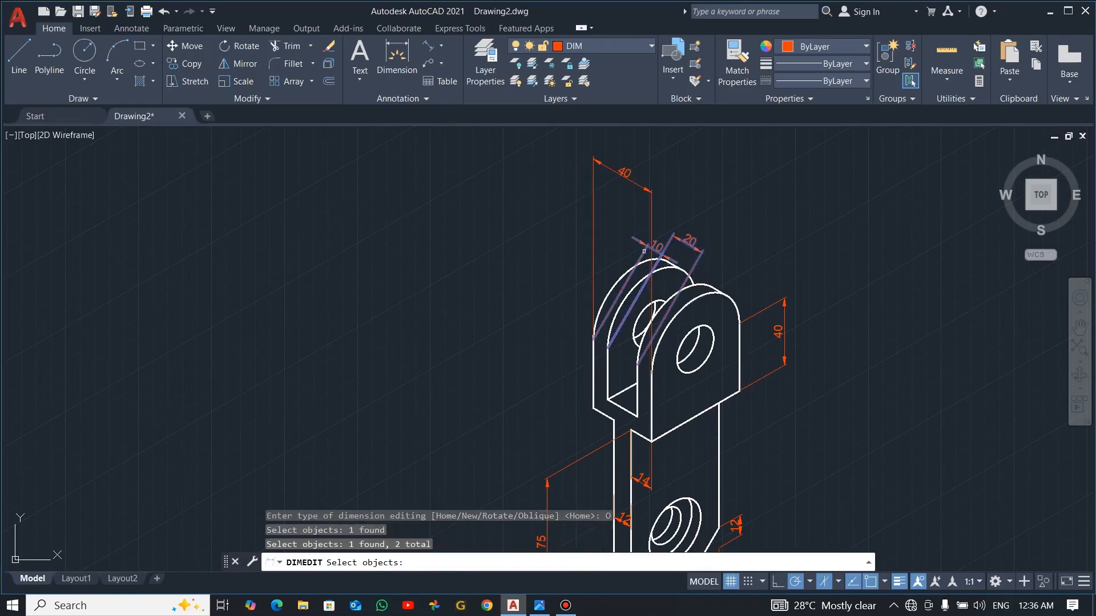
key("Return")
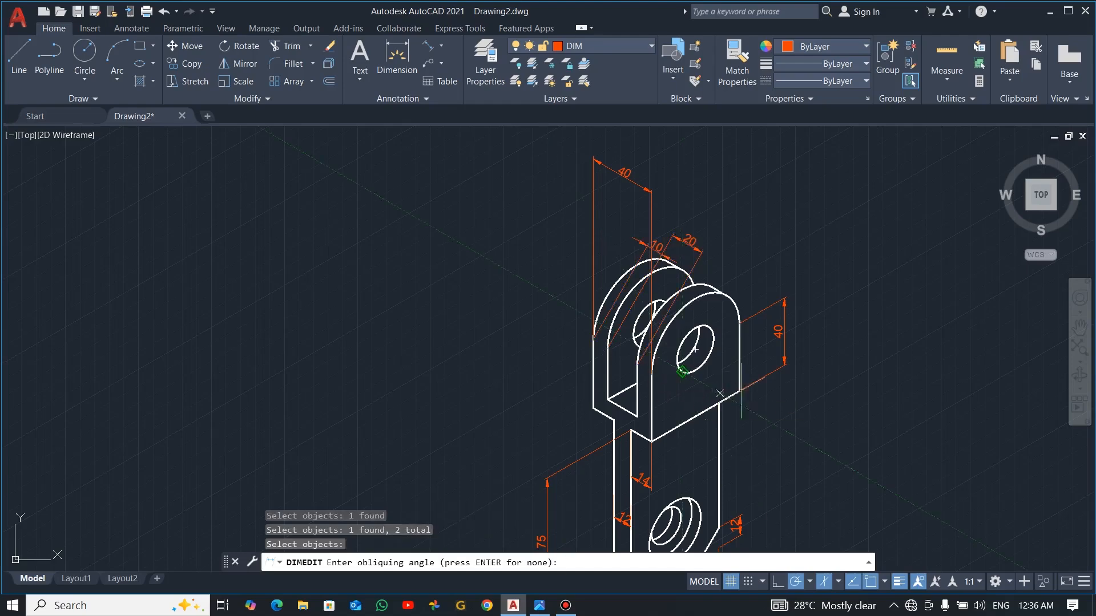
left_click(833, 435)
left_click(833, 382)
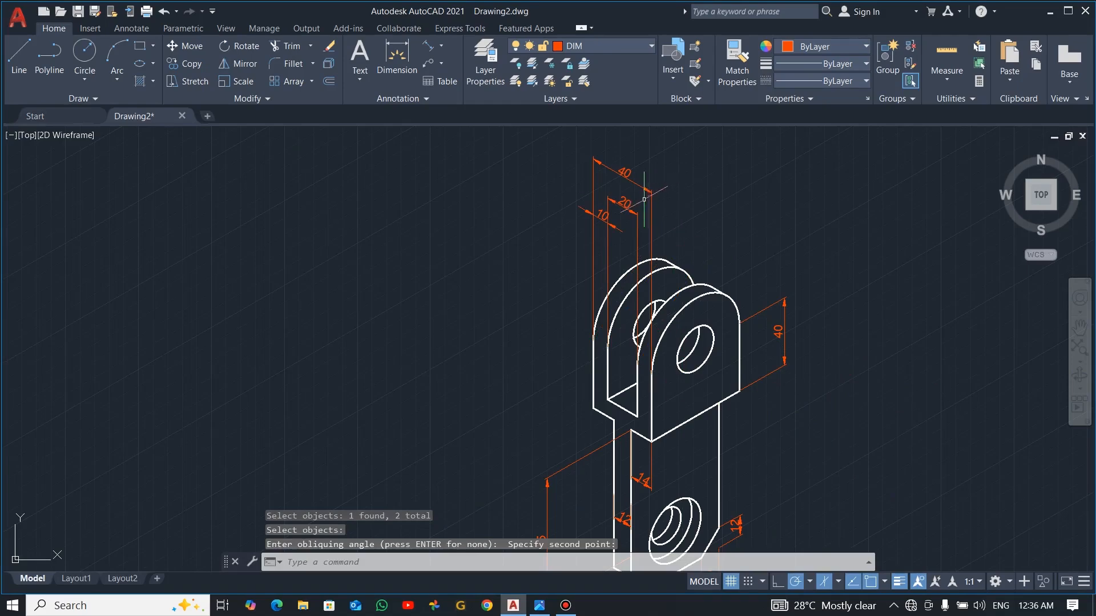
Move the fork's 10 dimension line closer to the fork and place its text centrally between the extension lines
left_click(609, 217)
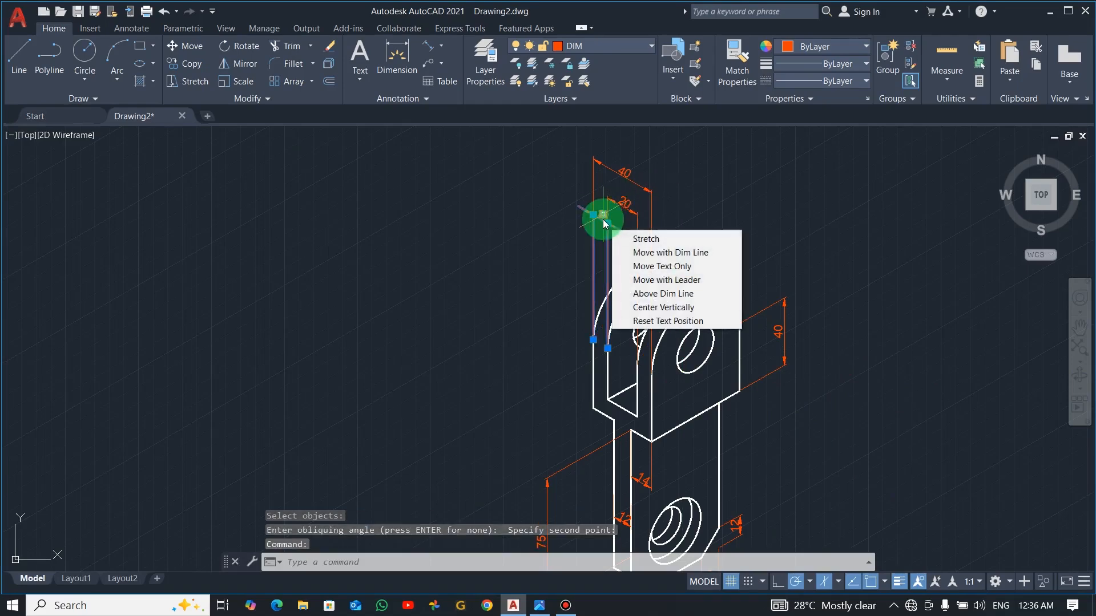
left_click(599, 215)
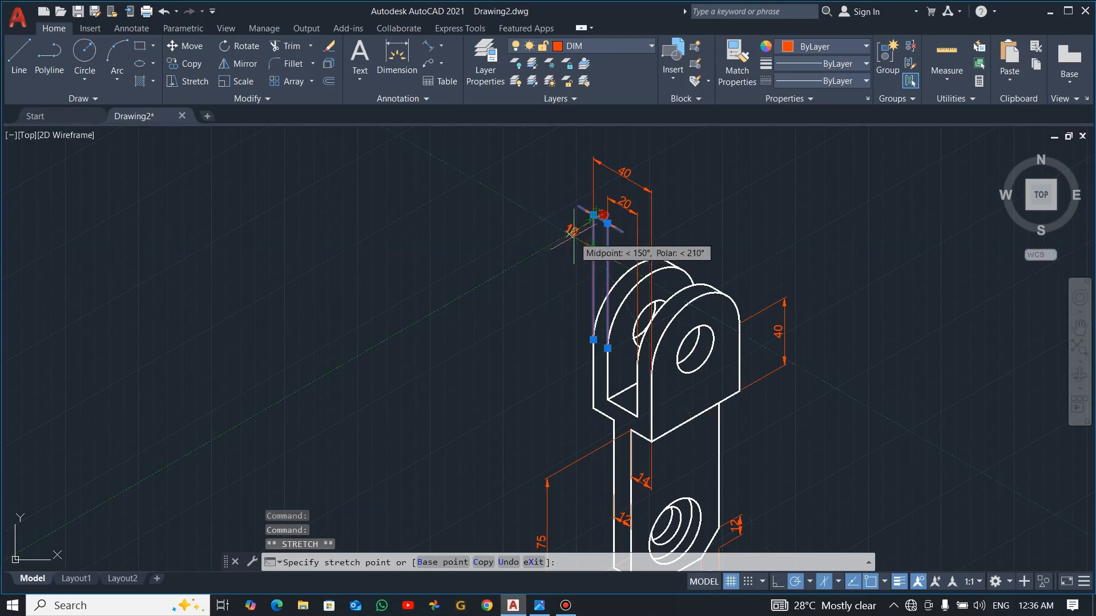
key("Escape")
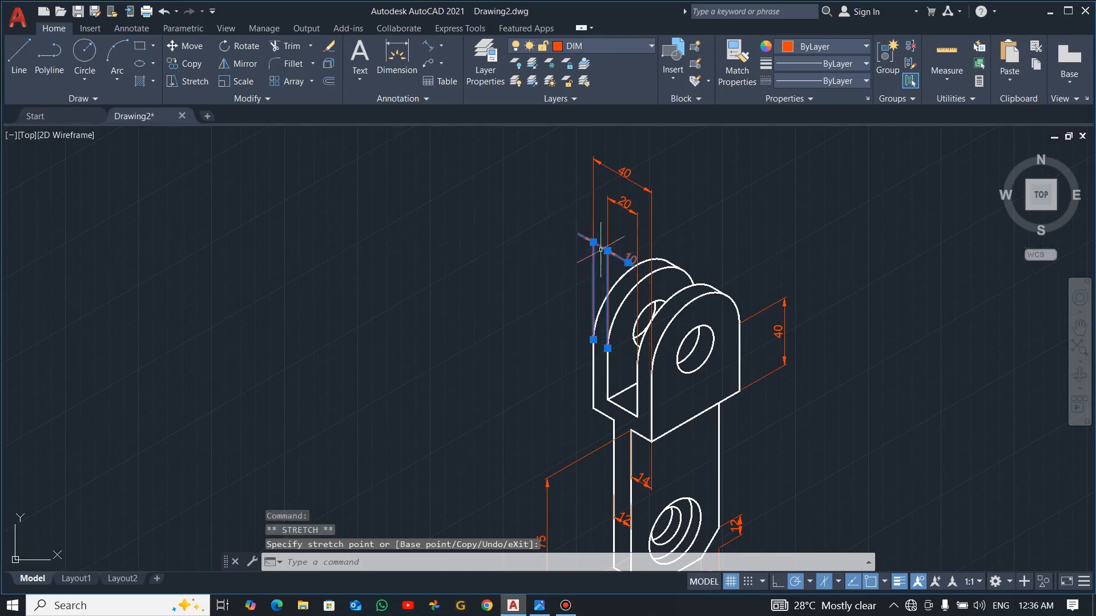
left_click(631, 258)
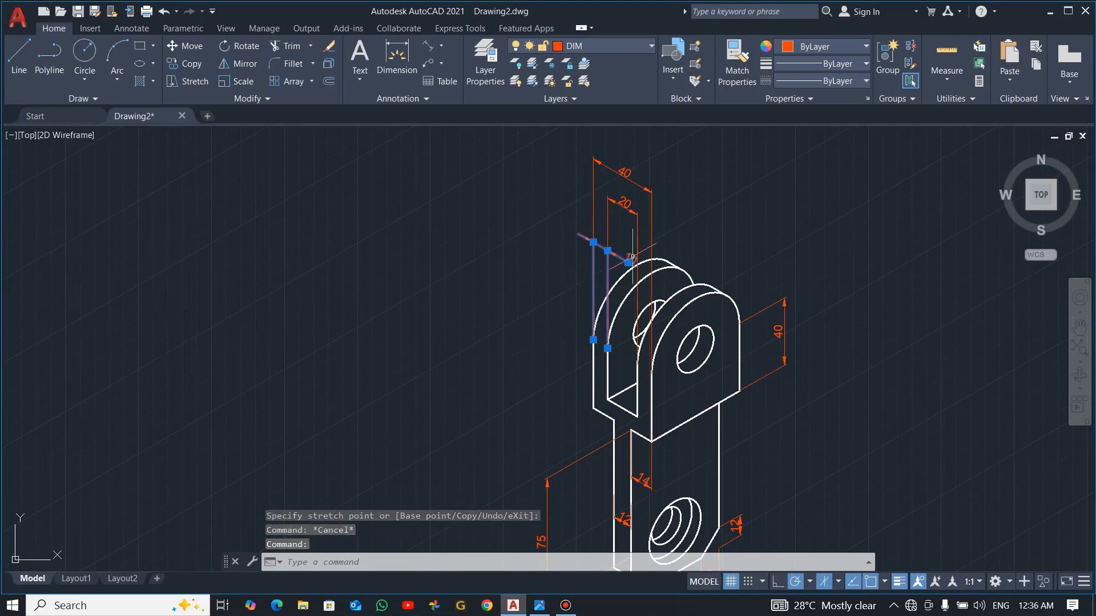
left_click(629, 263)
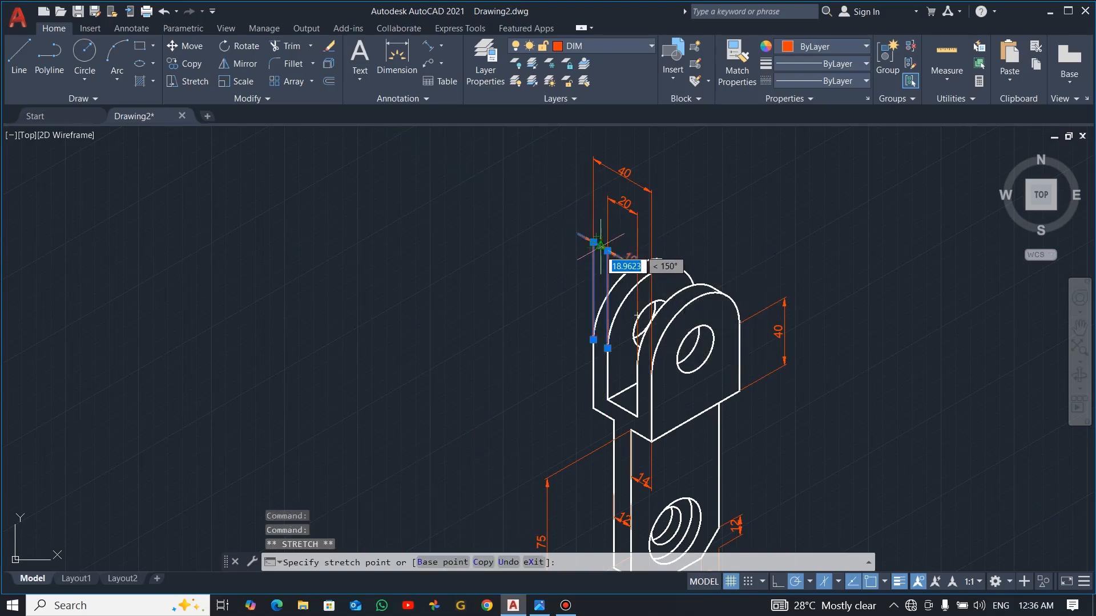
left_click(600, 244)
key("Return")
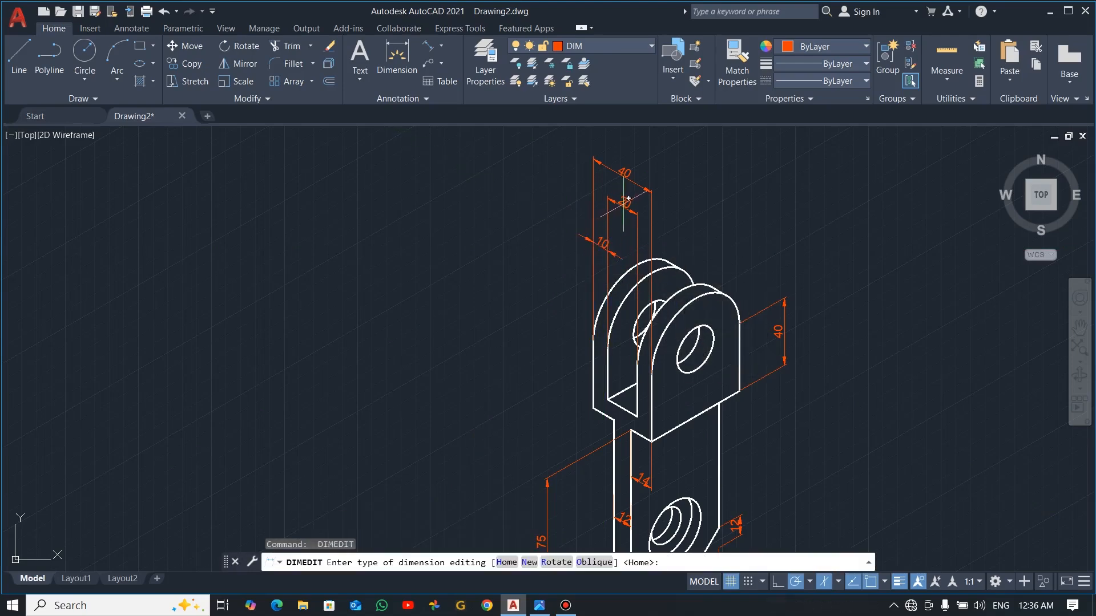
key("Escape")
Lower the 20 and 40 dimension lines above the fork, keeping them stacked above the 10 dimension
left_click(626, 202)
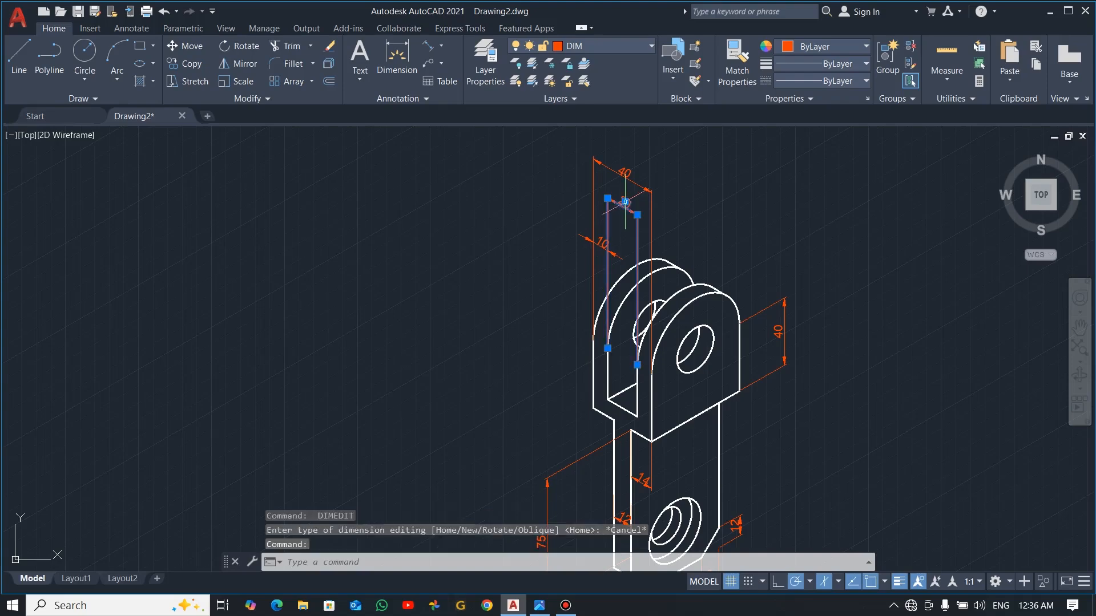
left_click(626, 203)
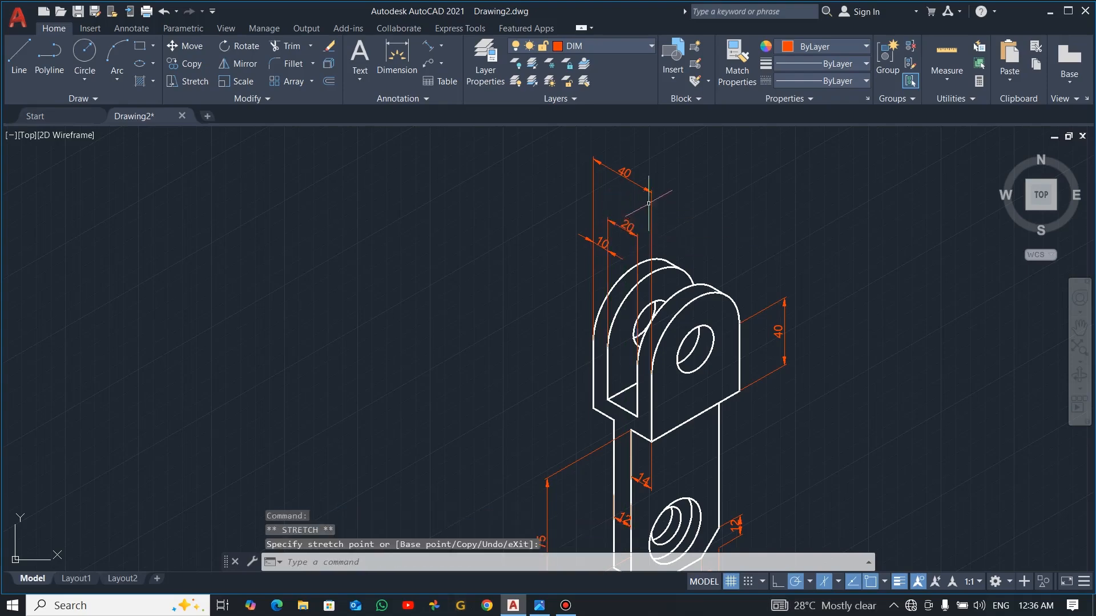
left_click(626, 173)
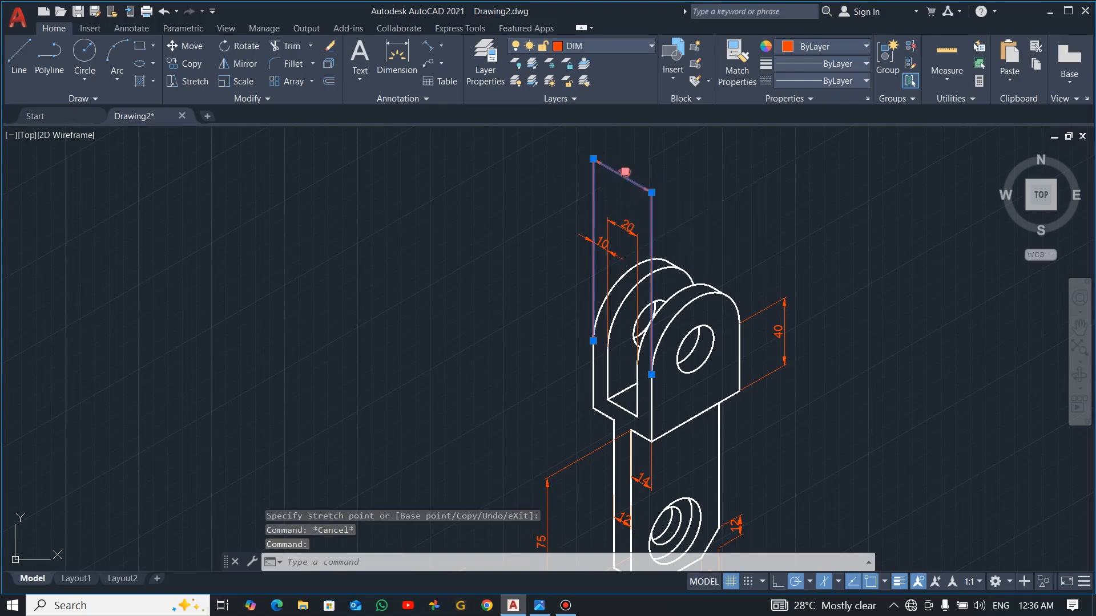
left_click(626, 172)
right_click(624, 201)
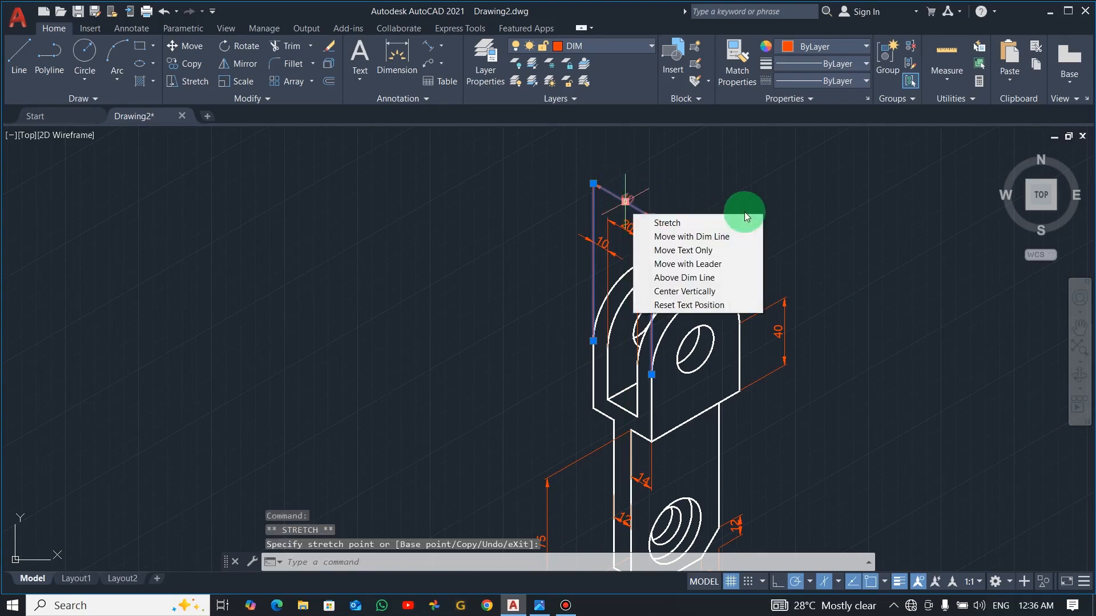
key("Escape")
Add a multileader reading R30 from the rounded top edge of the fork's front lug, landing above and to the lug's right
scroll(720, 303, "up", 2)
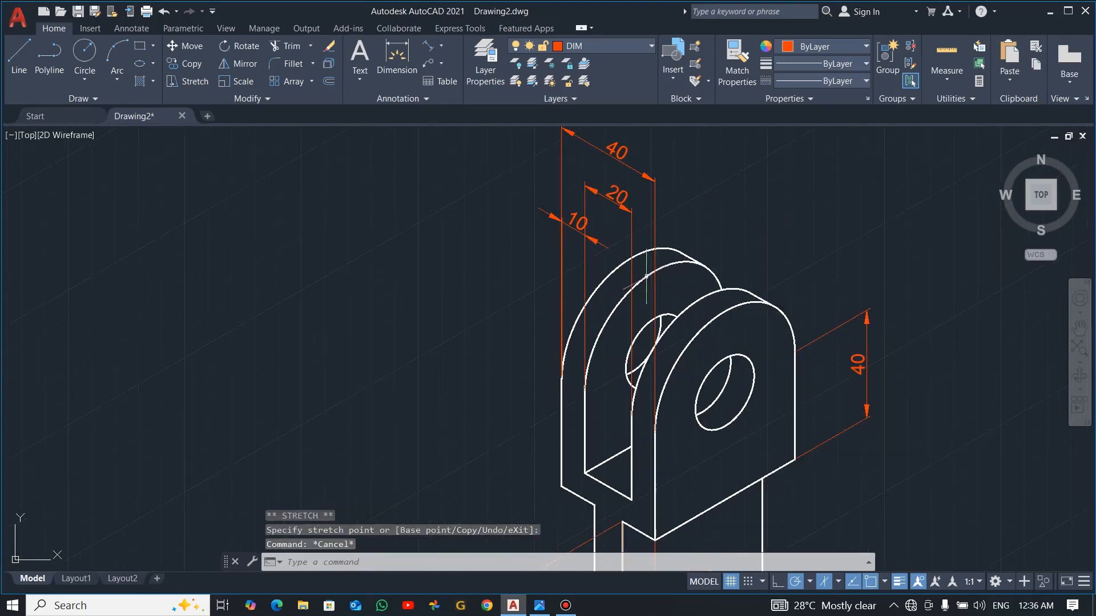
scroll(849, 371, "down", 2)
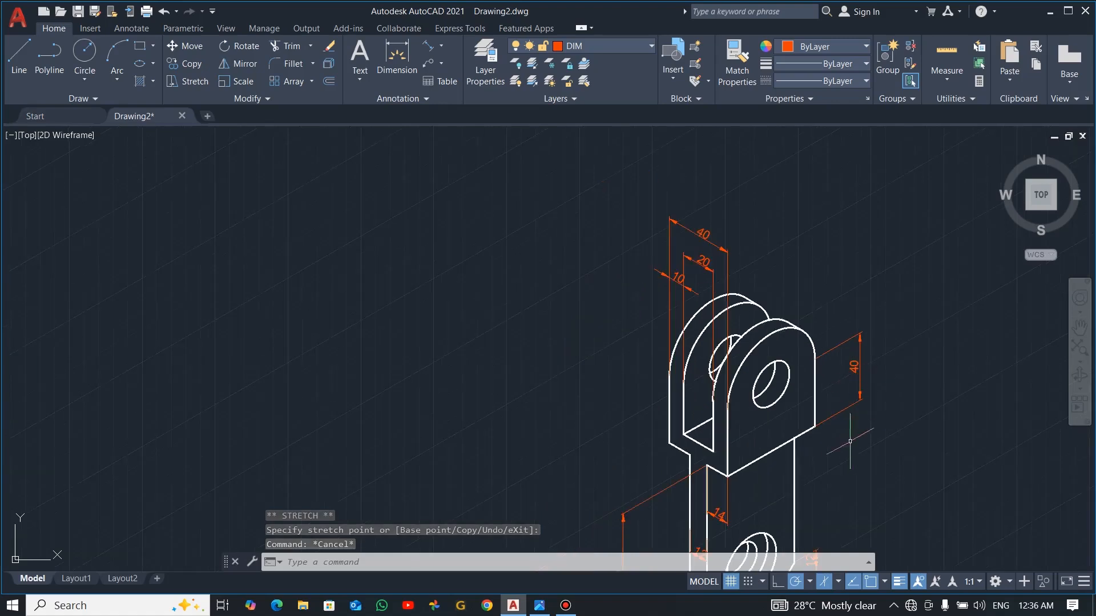
middle_click_drag(847, 432, 701, 406)
scroll(720, 457, "down", 2)
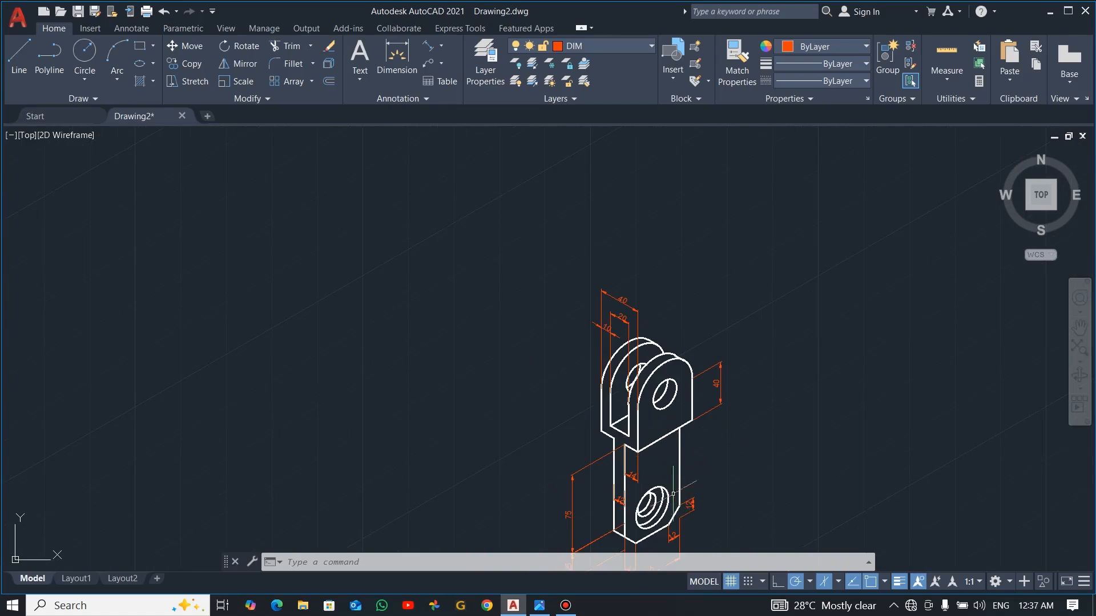
mouse_move(690, 482)
middle_mouse_down()
mouse_move(680, 448)
mouse_move(622, 388)
middle_mouse_up()
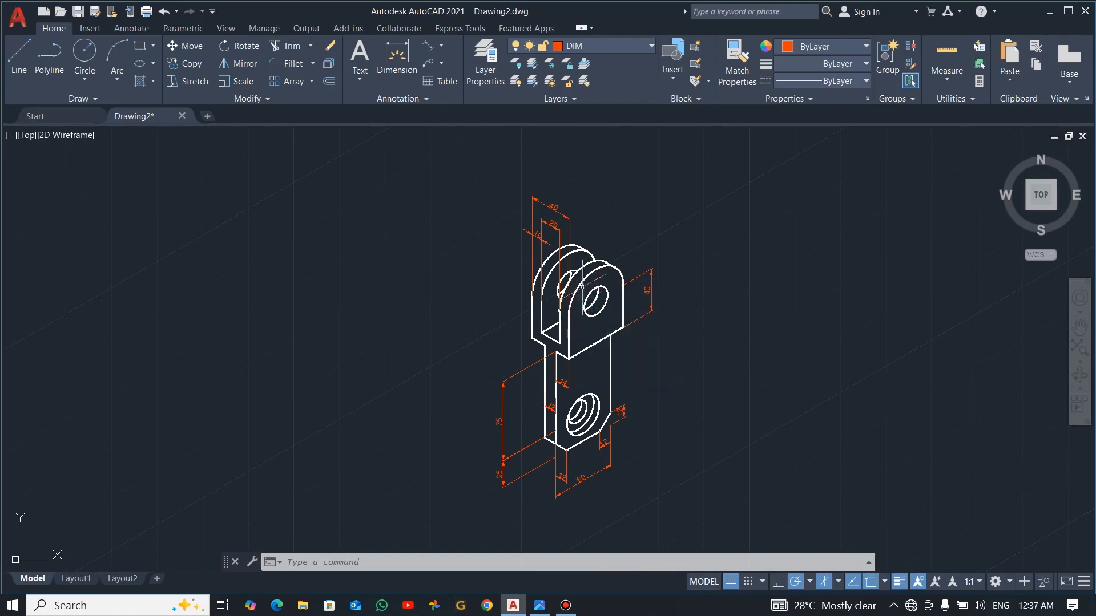
left_click(442, 46)
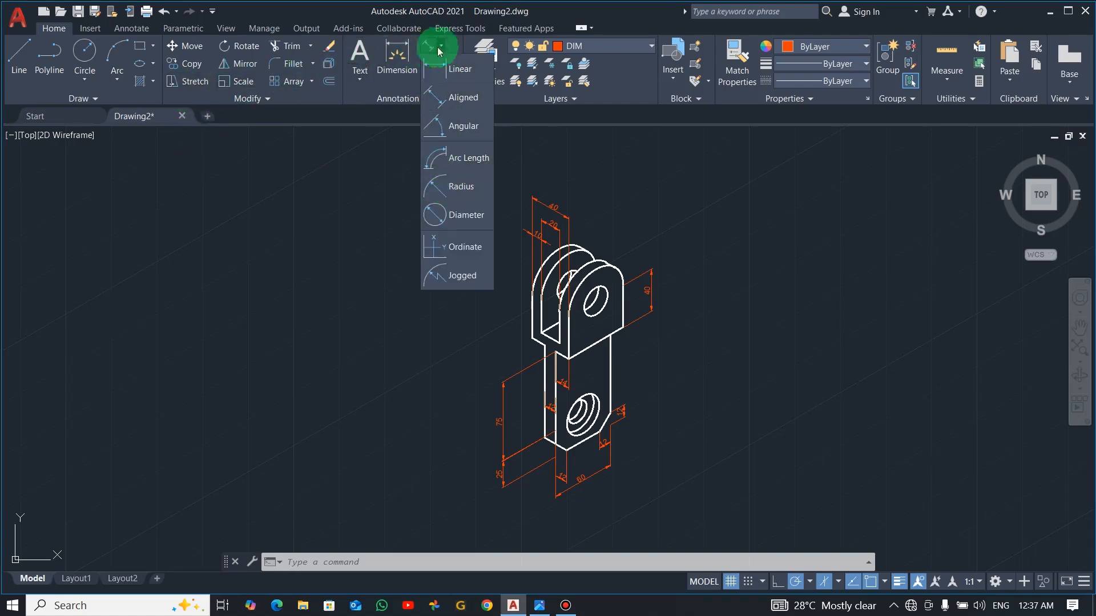
left_click(457, 44)
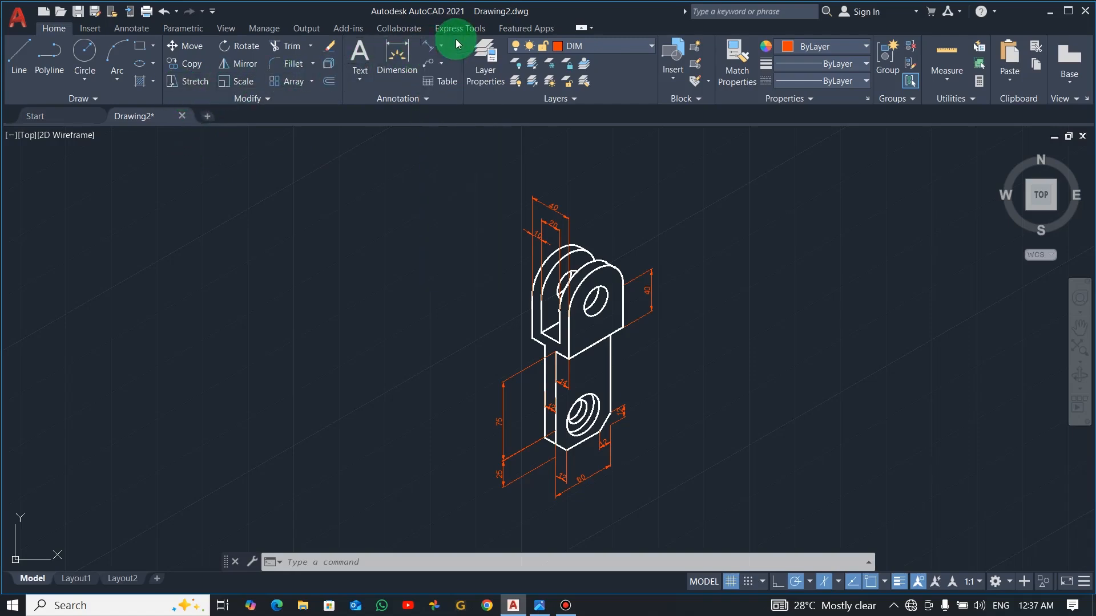
left_click(429, 61)
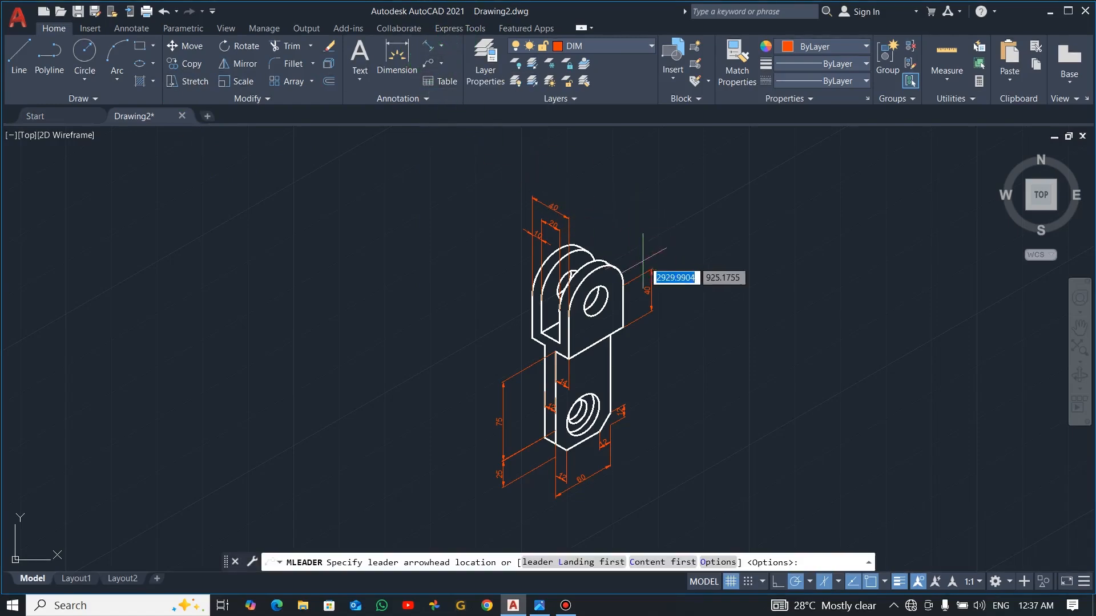
left_click(594, 274)
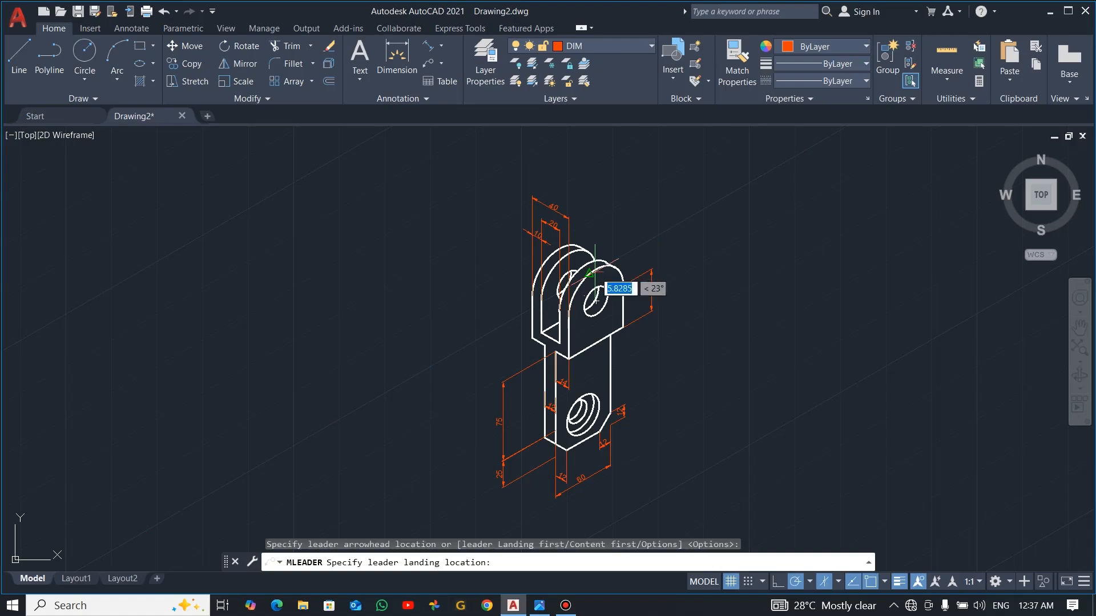
left_click(663, 198)
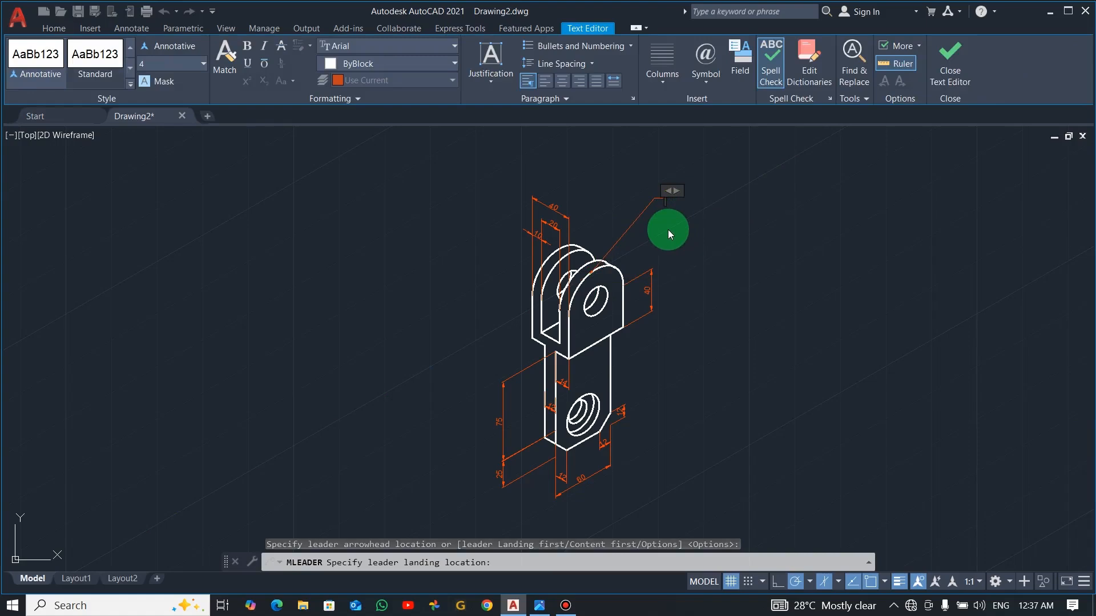
type("5")
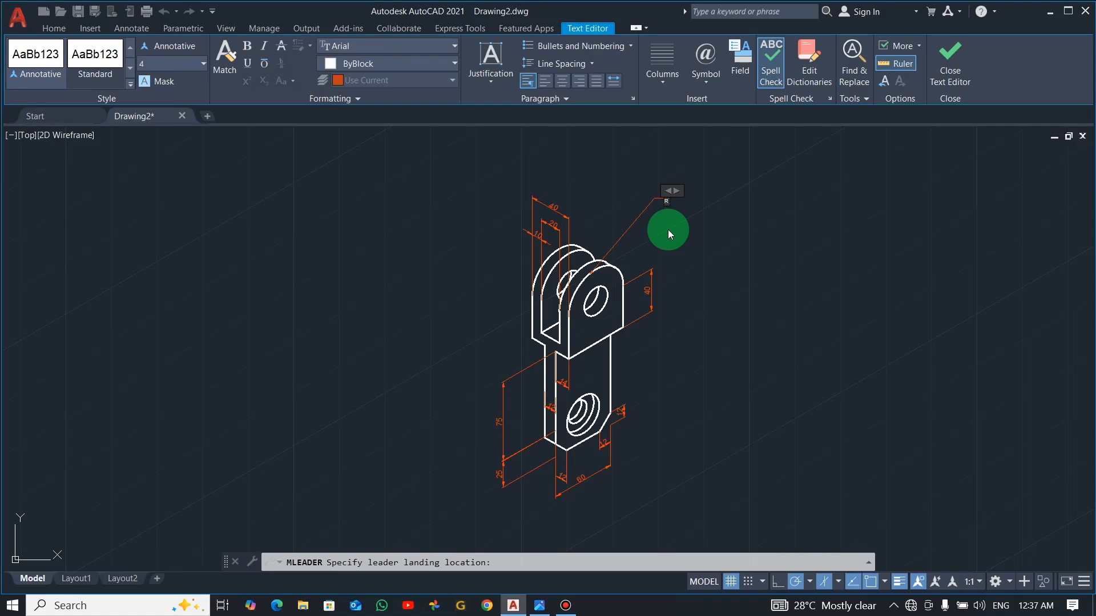
type("30")
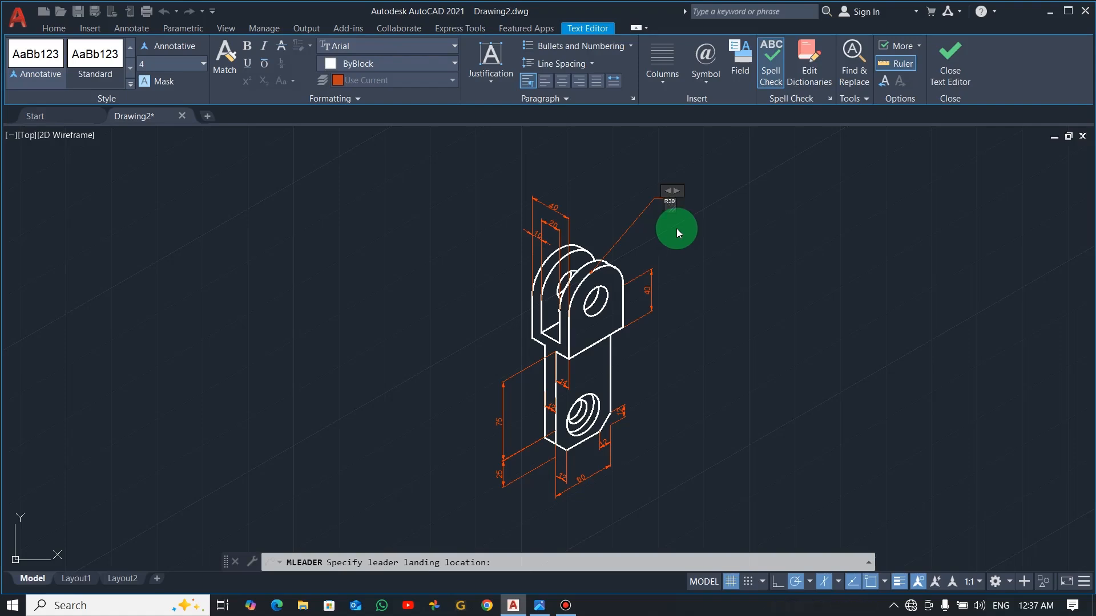
left_click(954, 54)
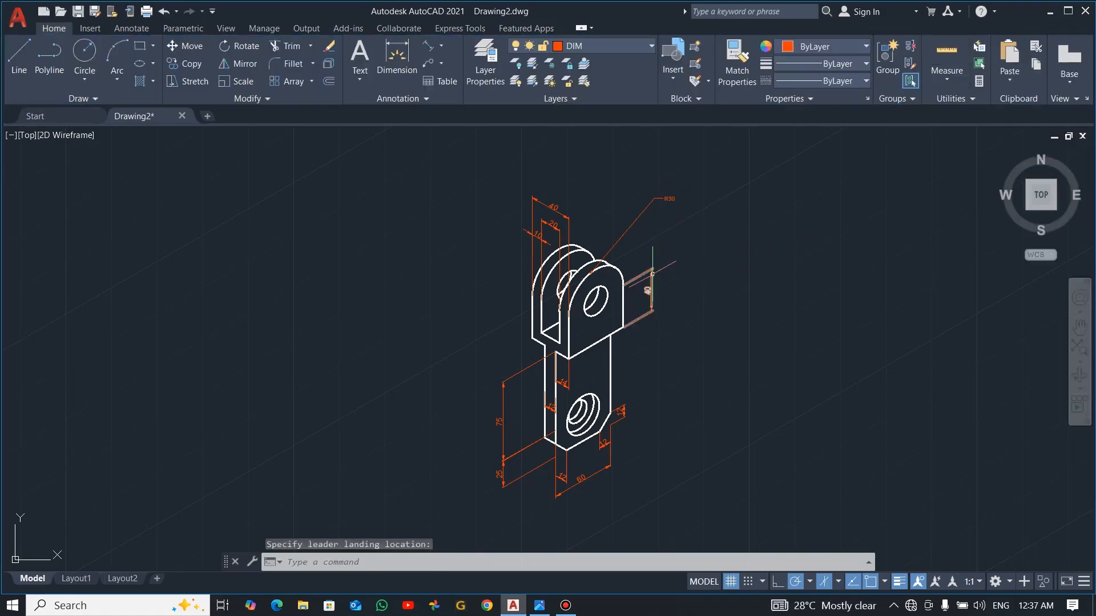
Open the ISO-25 dimension style for modification and set its arrow size to 7
type("D")
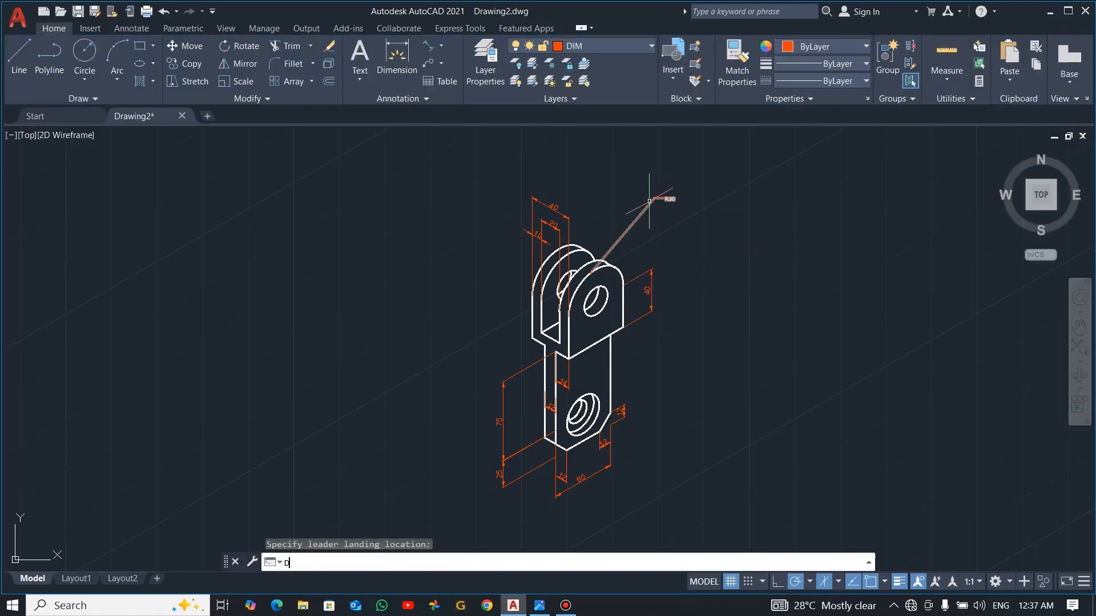
key("Return")
left_click(705, 274)
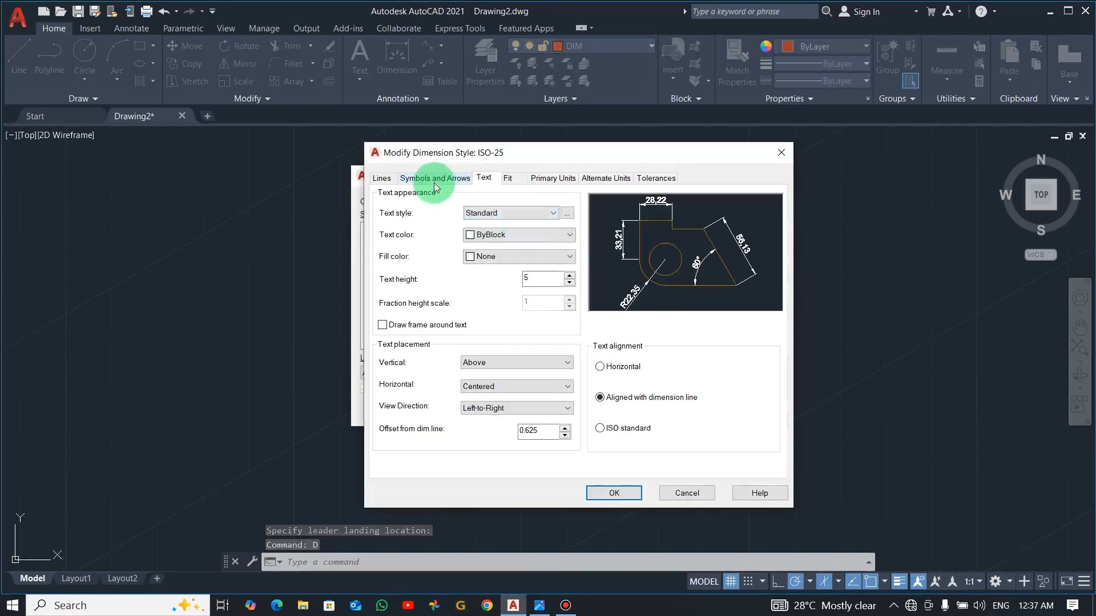
left_click(434, 177)
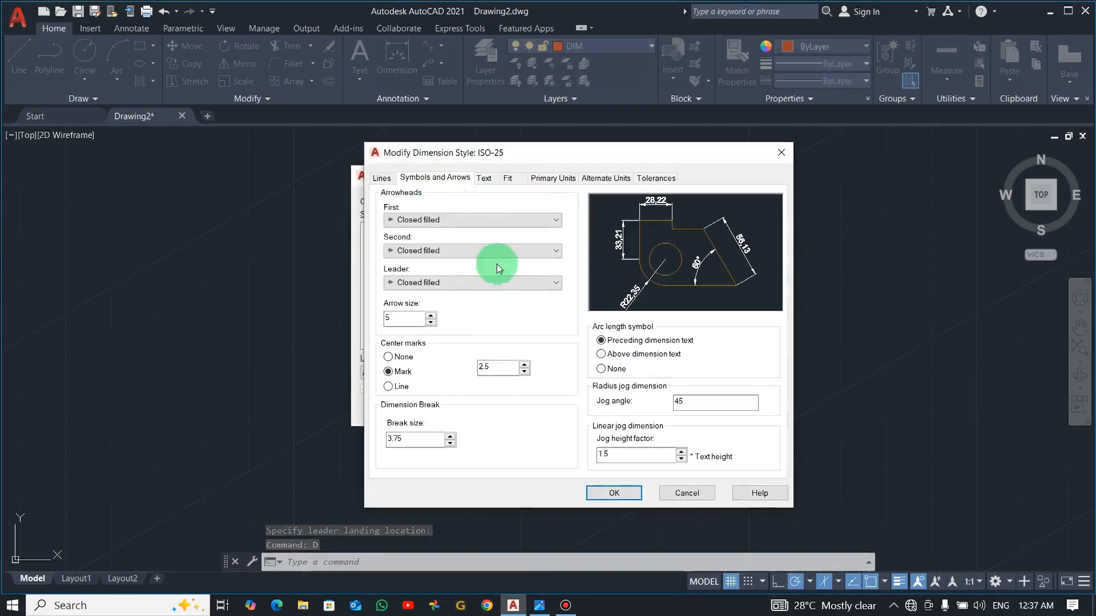
left_click(430, 316)
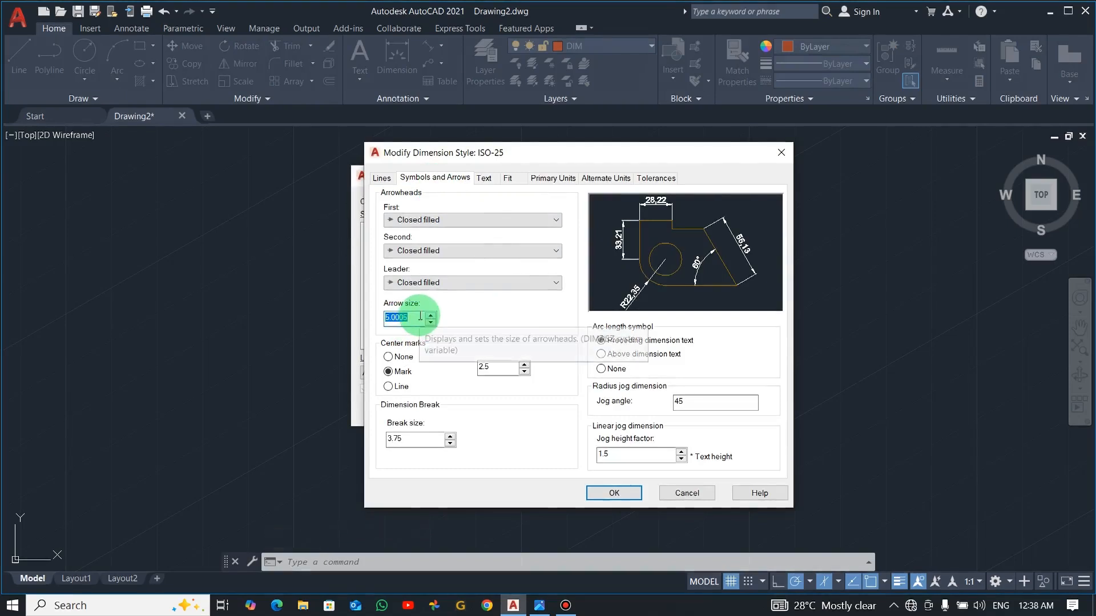
type("7")
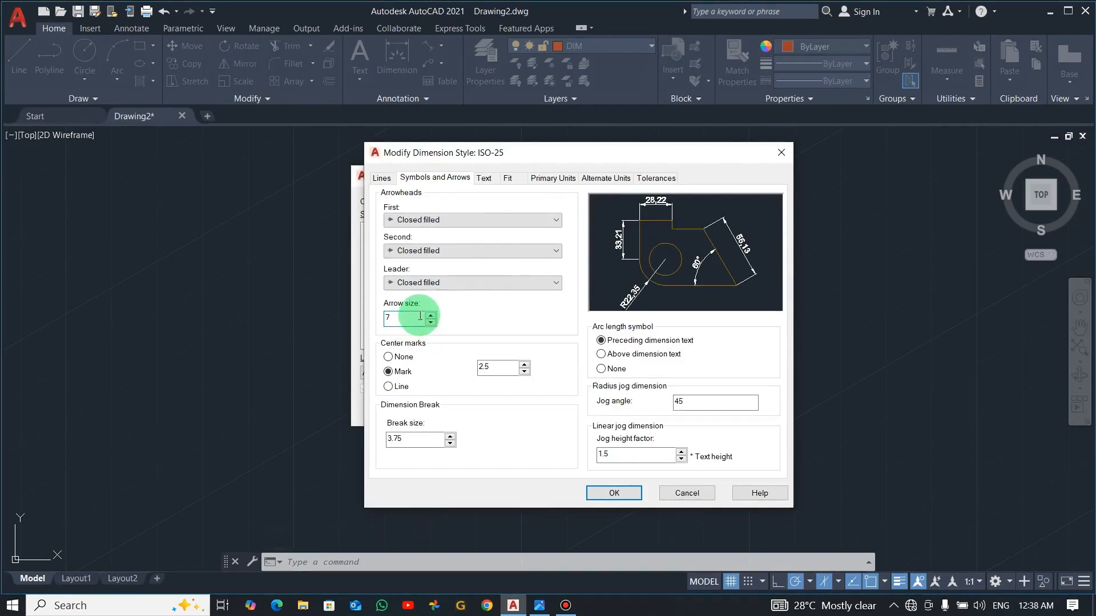
Set the ISO-25 dimension text height to 7 and the arrow size to 5, and accept the style changes
left_click(483, 178)
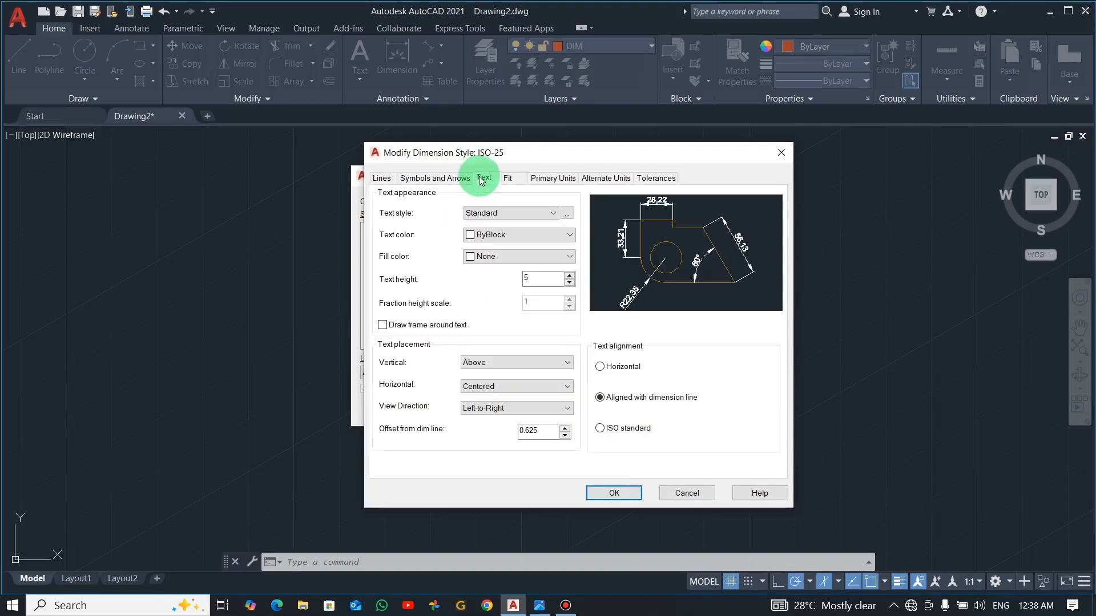
double_click(542, 280)
type("7")
left_click(435, 178)
left_click(394, 323)
type("5")
left_click(614, 494)
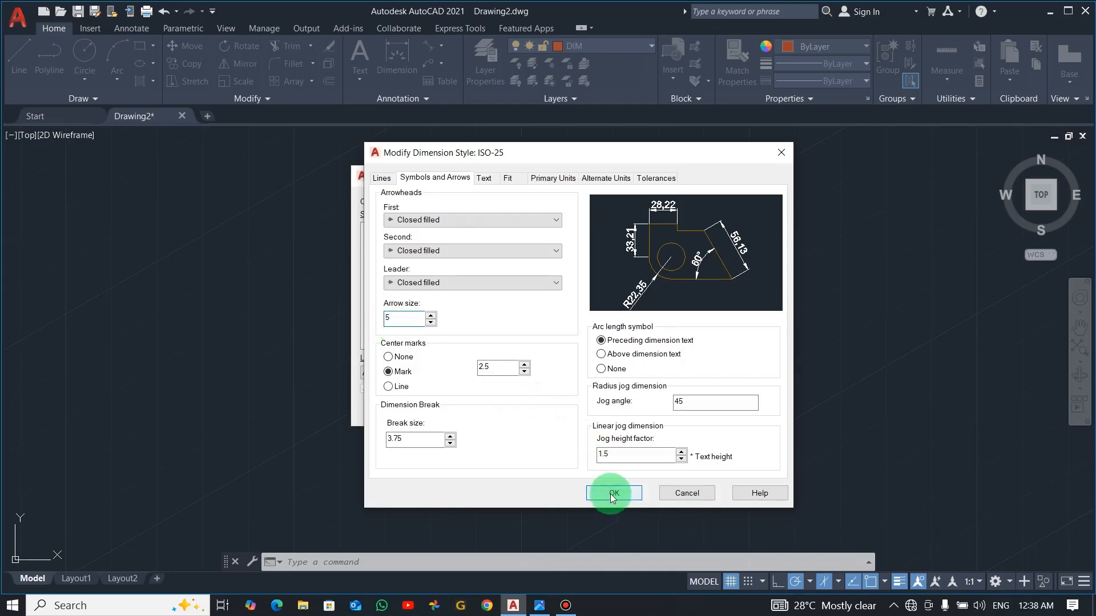
Close the Dimension Style Manager and return to the drawing with the ISO-25 changes applied
left_click(720, 282)
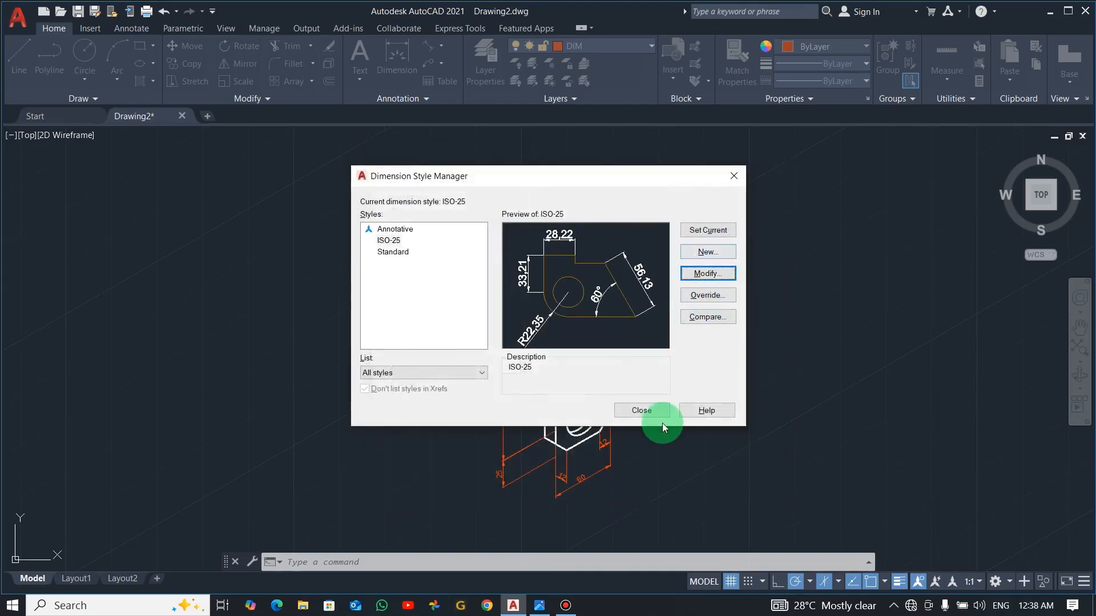
left_click(641, 410)
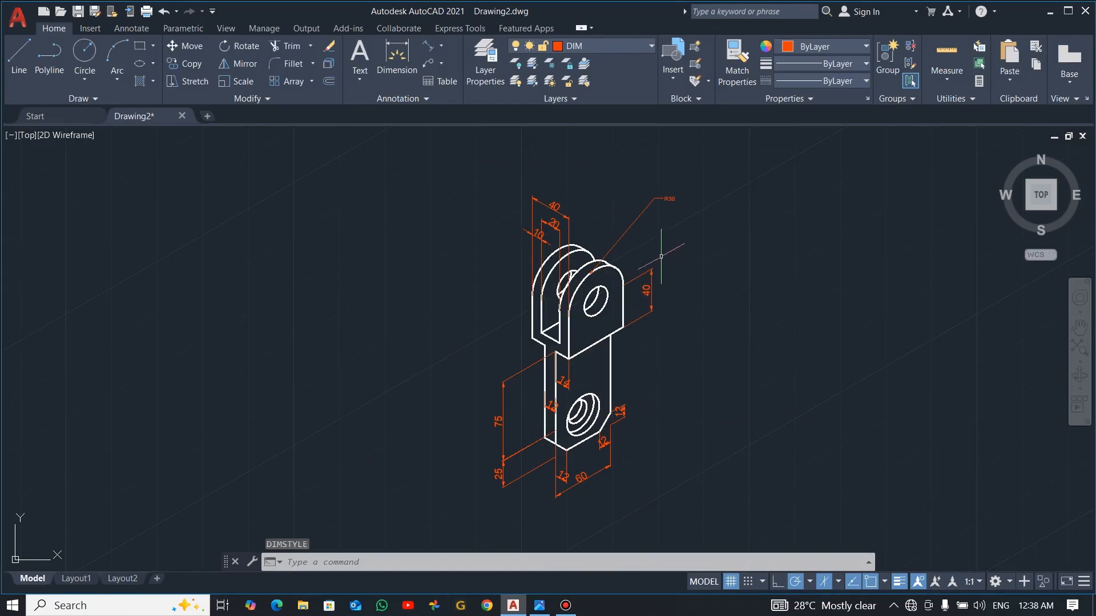
scroll(655, 205, "up", 2)
left_click(668, 188)
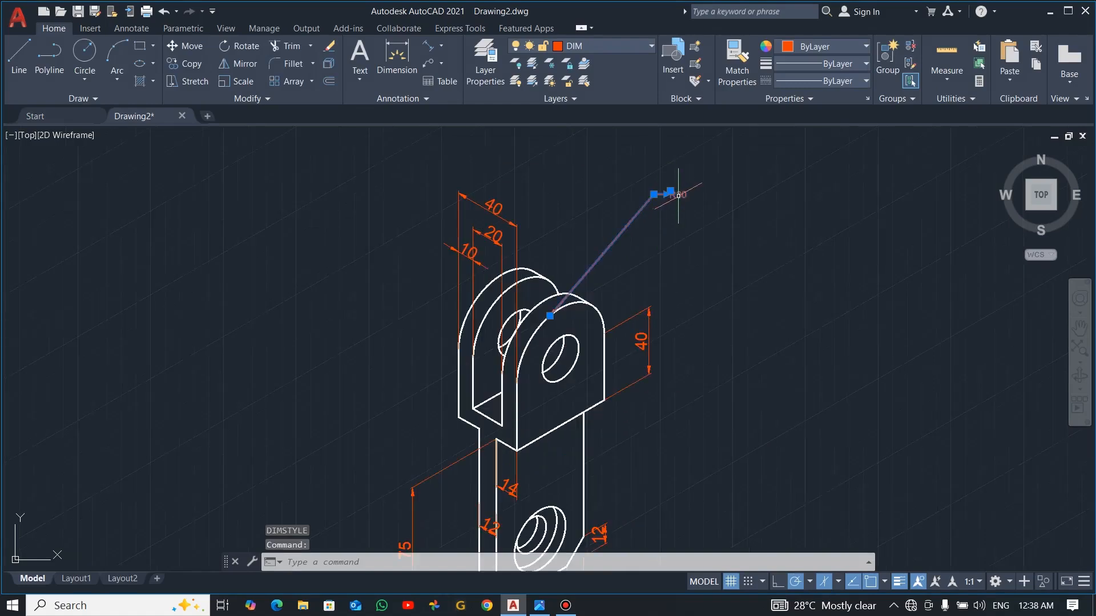
key("Escape")
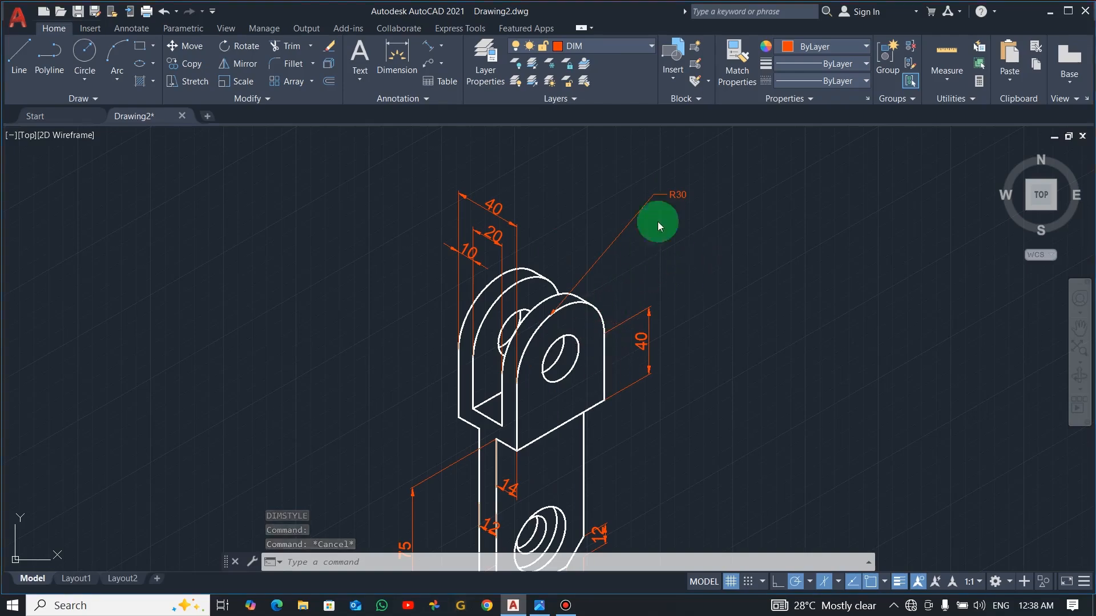
Add a multileader reading Ø25 from the edge of the fork's front hole, landing above and to the hole's right
key("alt+Tab")
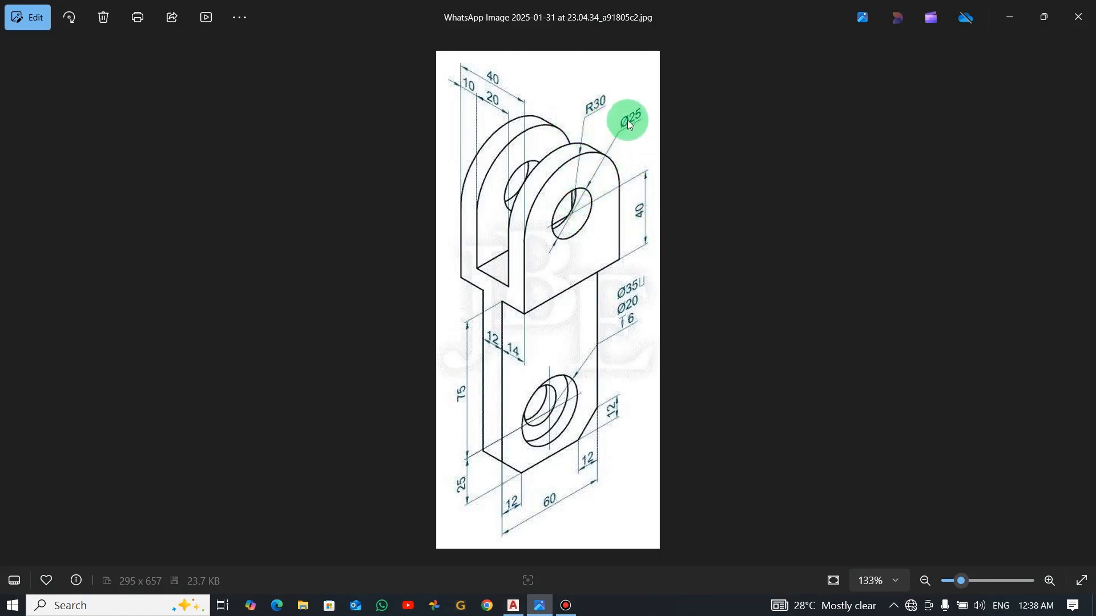
key("alt+Tab")
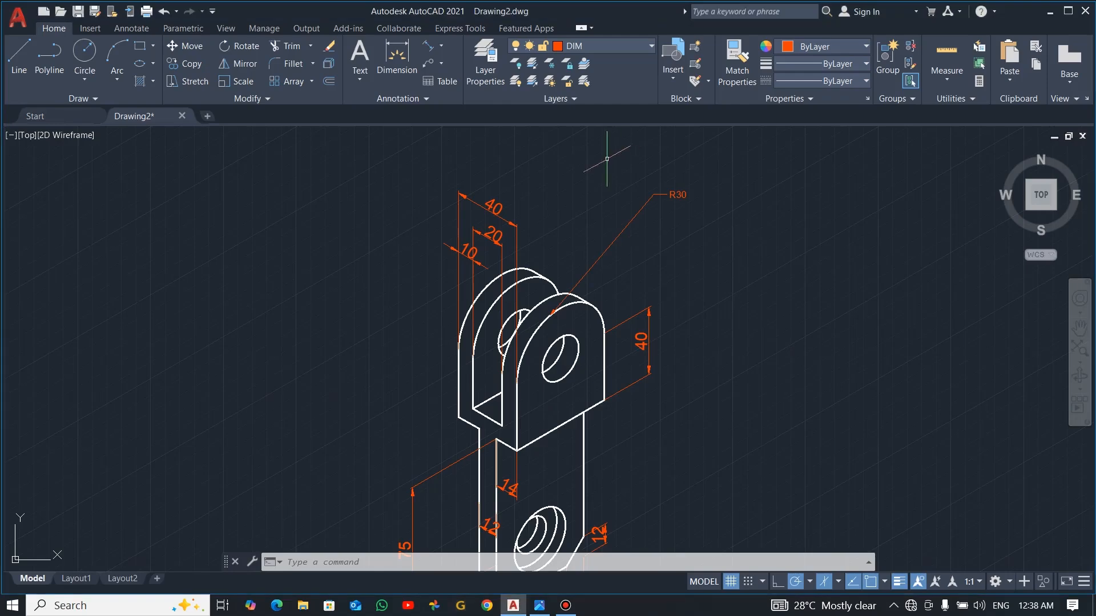
left_click(429, 63)
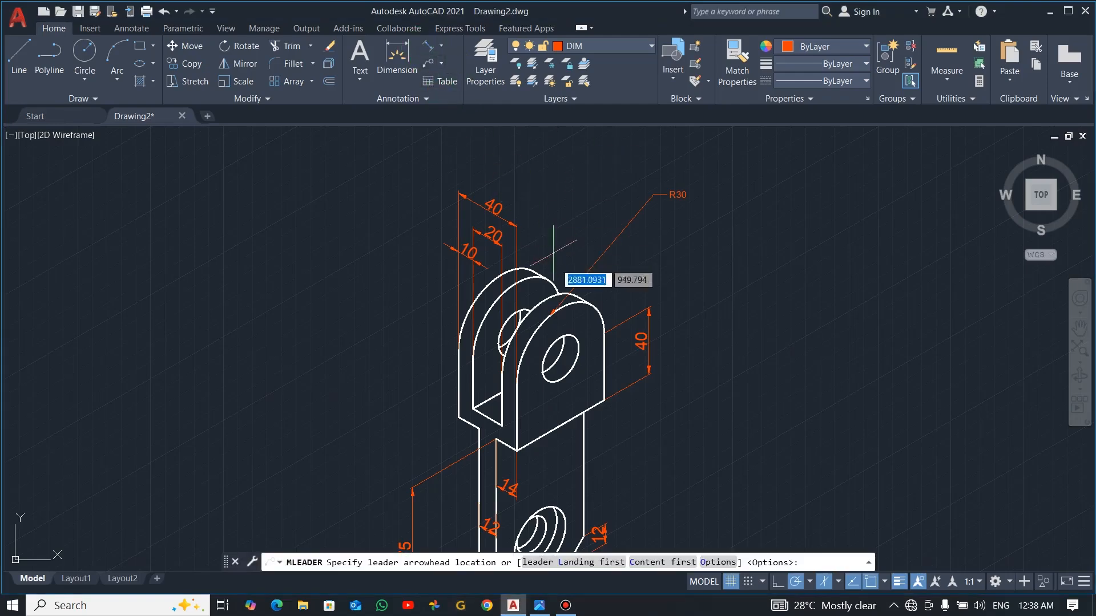
left_click(573, 335)
left_click(631, 265)
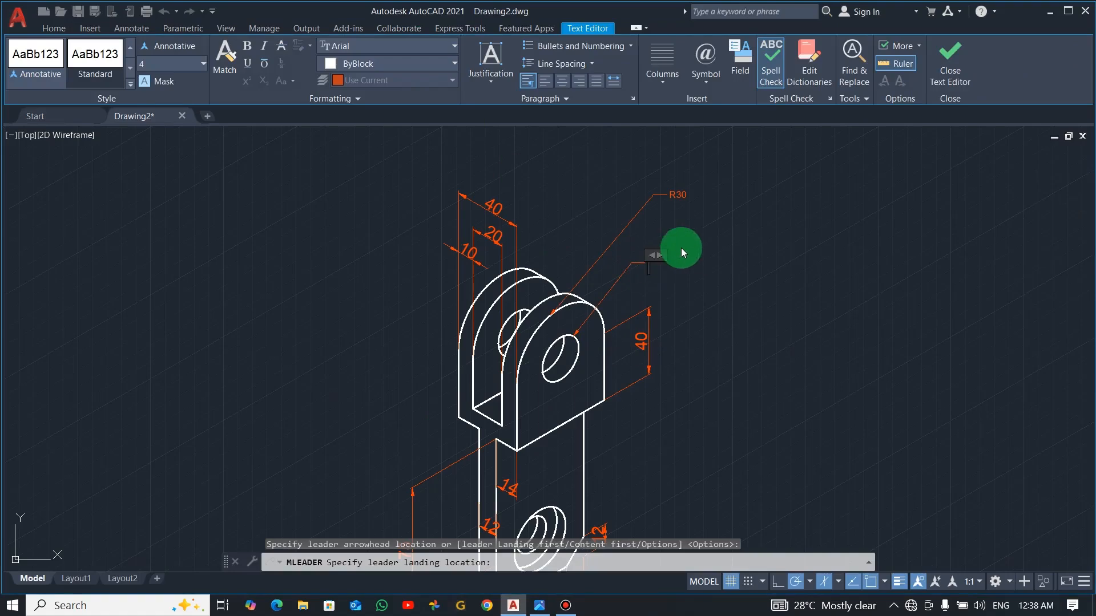
left_click(705, 74)
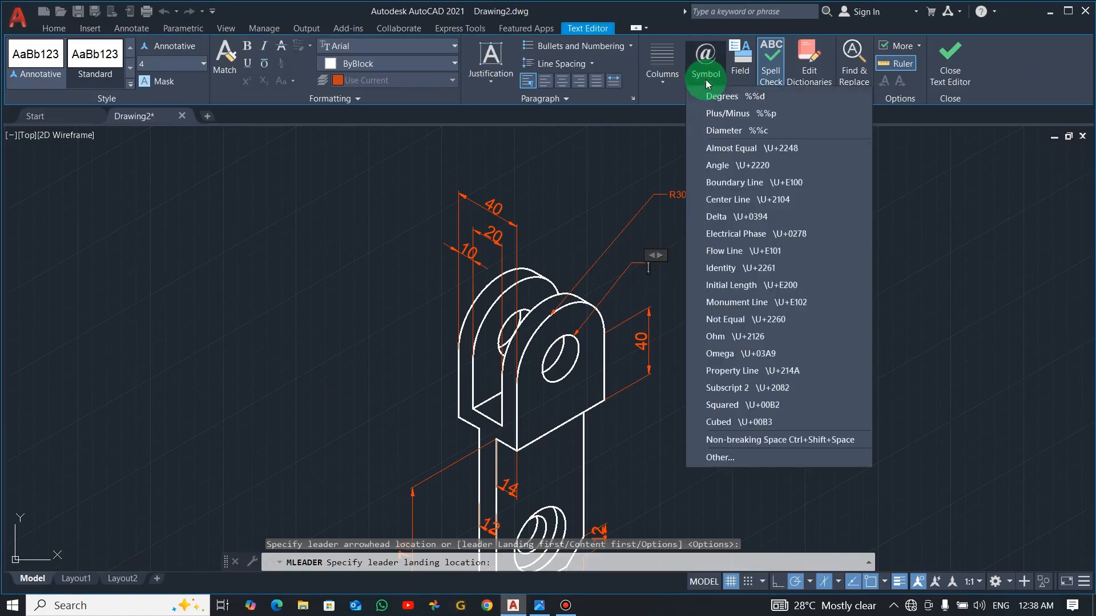
left_click(718, 139)
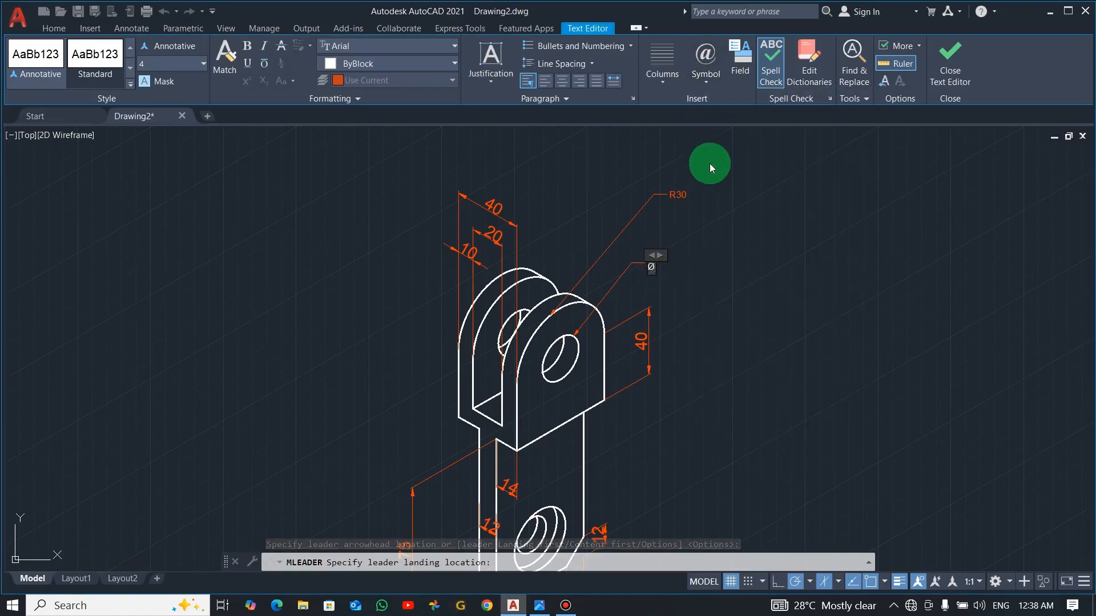
key("alt+Tab")
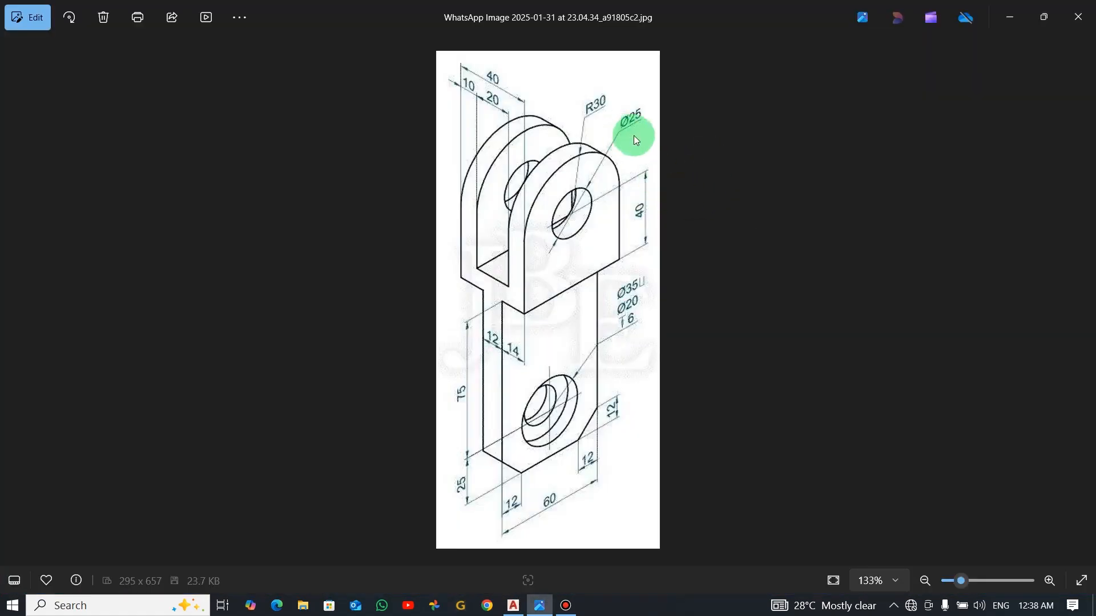
key("alt+Tab")
type("25")
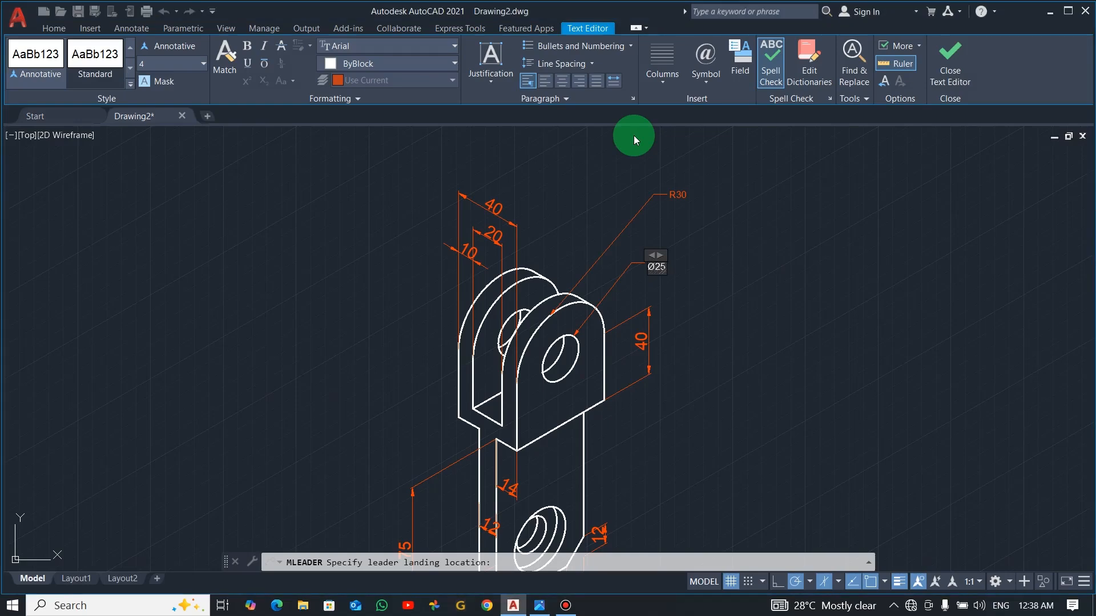
left_click(949, 57)
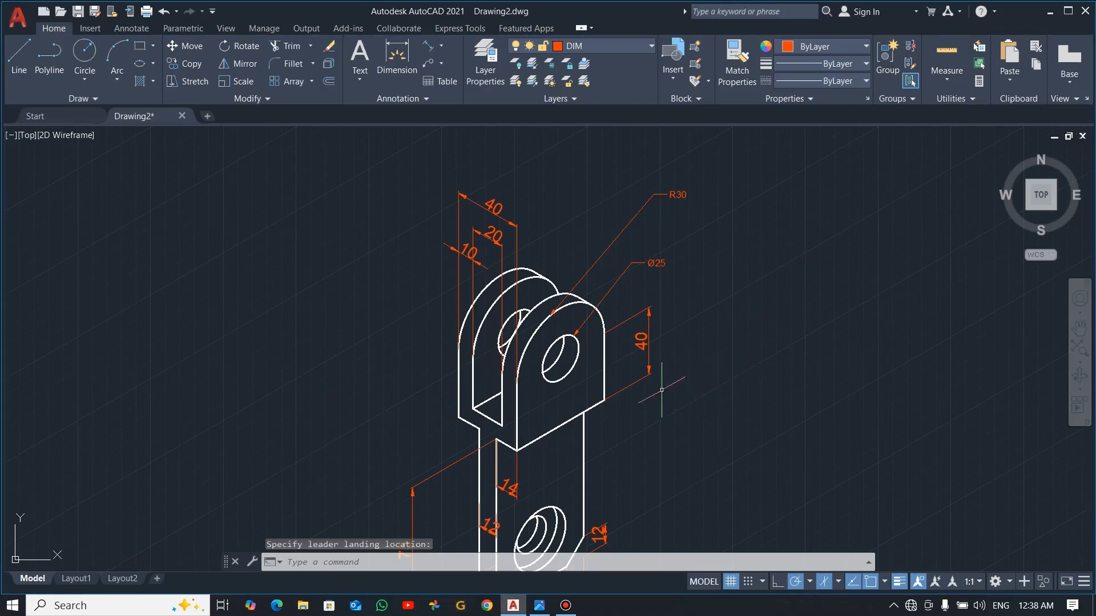
Place a multileader from the outer edge of the lower counterbored hole, landing above and to the right of the plate
middle_click_drag(650, 456, 657, 356)
left_click(466, 73)
left_click(427, 63)
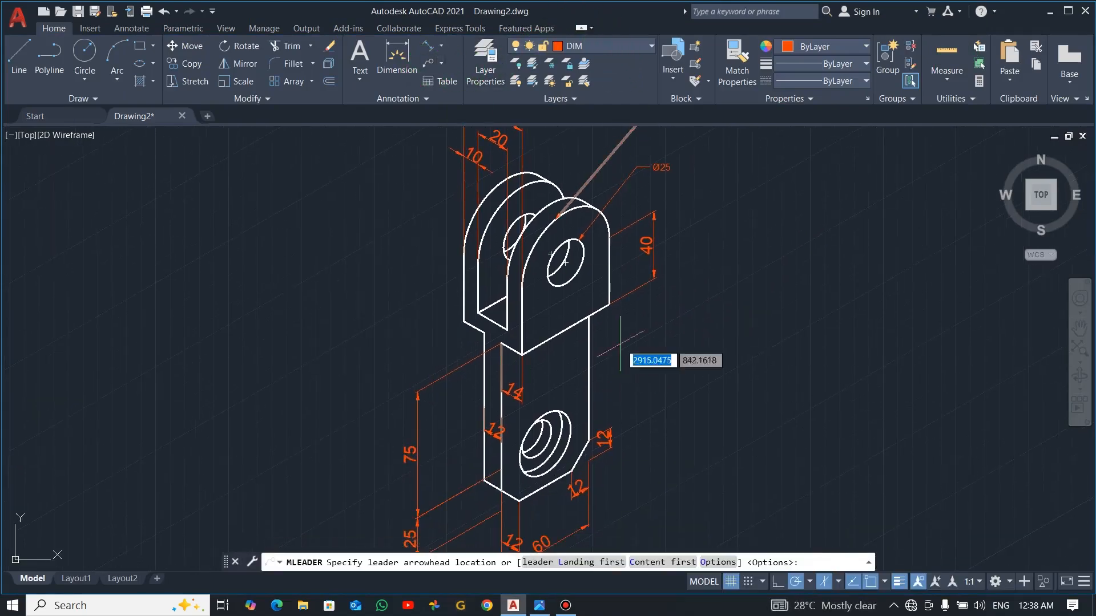
left_click(545, 443)
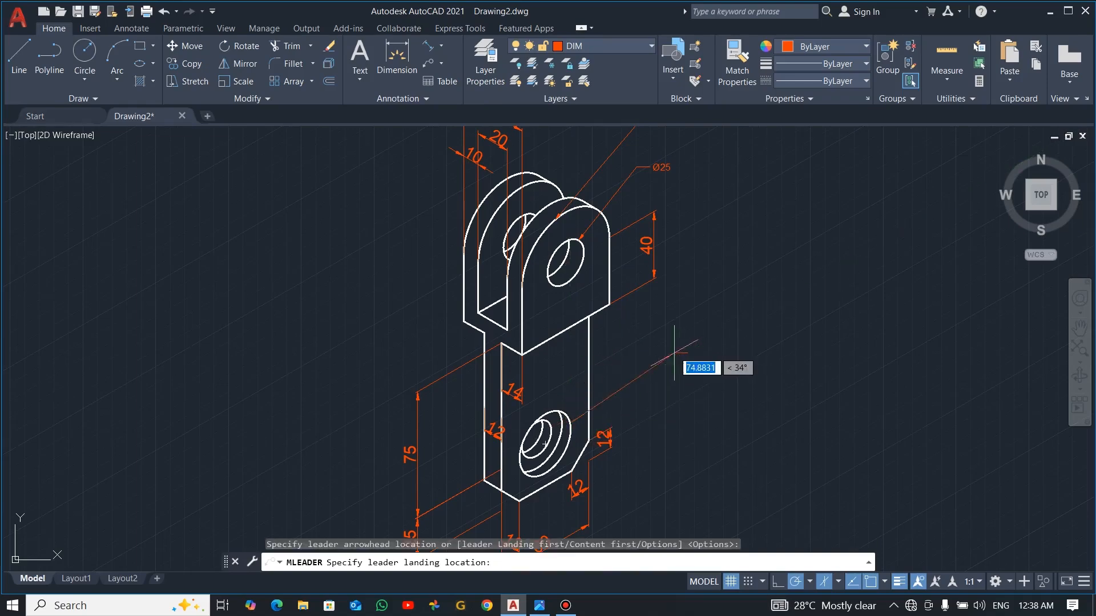
left_click(699, 339)
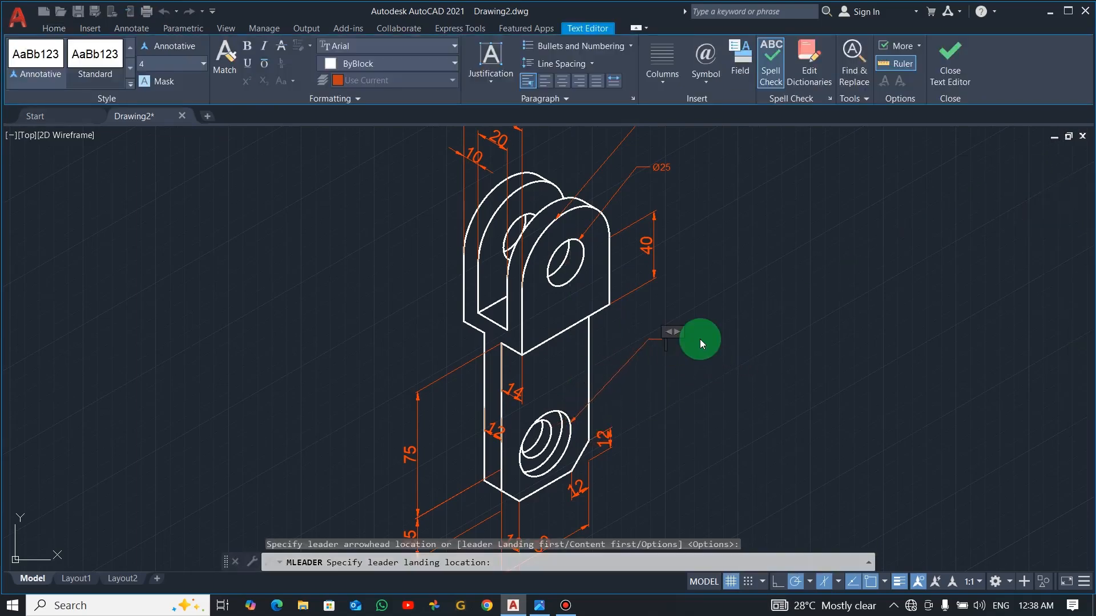
Enter Ø35 and Ø20 on separate lines of the leader text, following the reference image, and start a third line
key("alt+Tab")
left_click(692, 400)
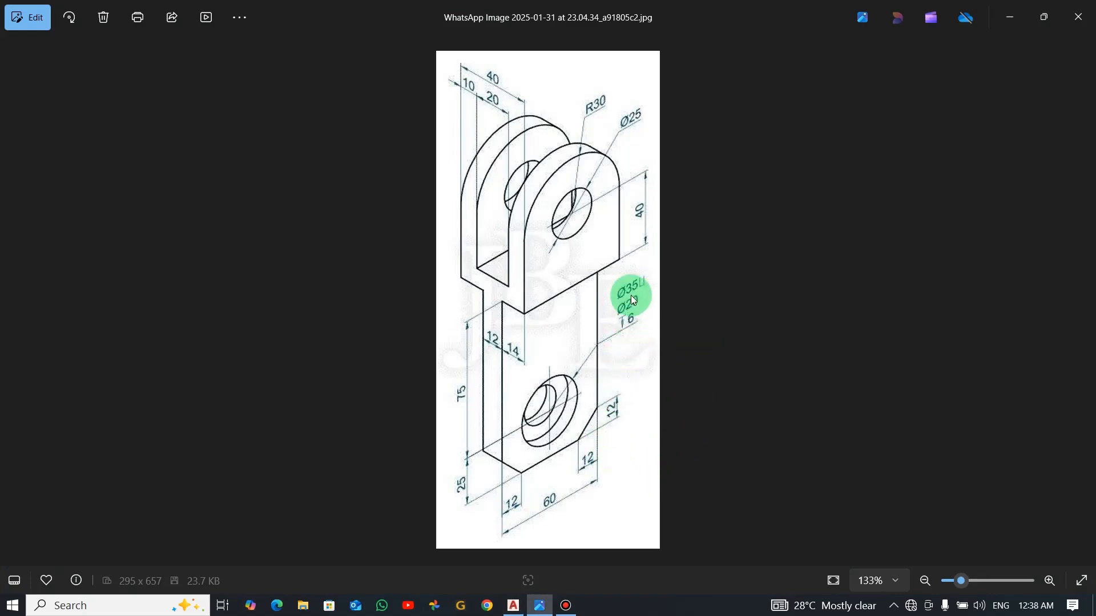
key("alt+Tab")
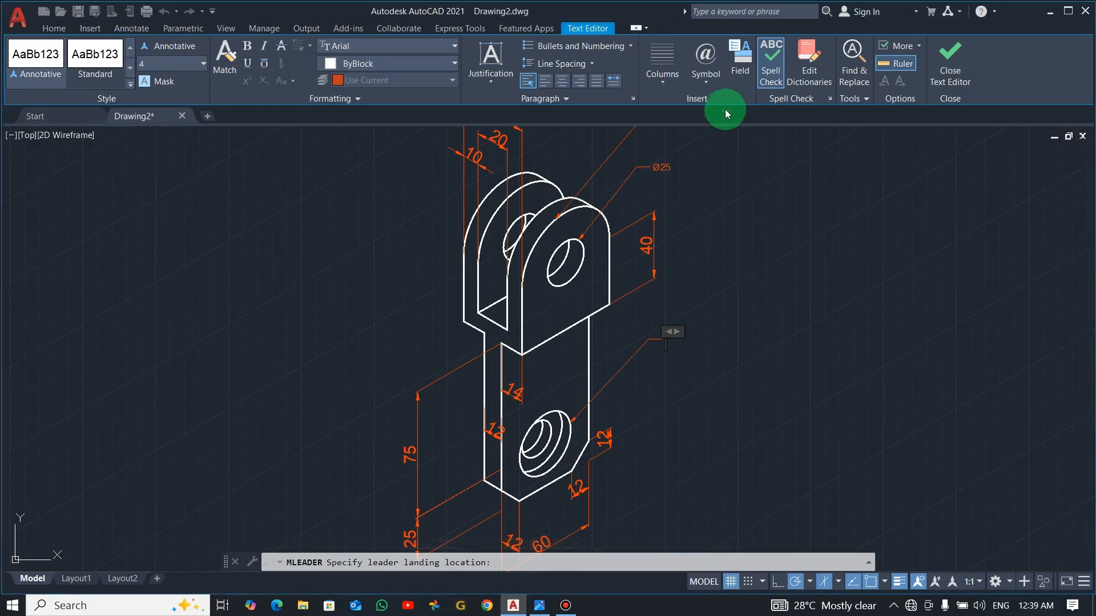
left_click(707, 81)
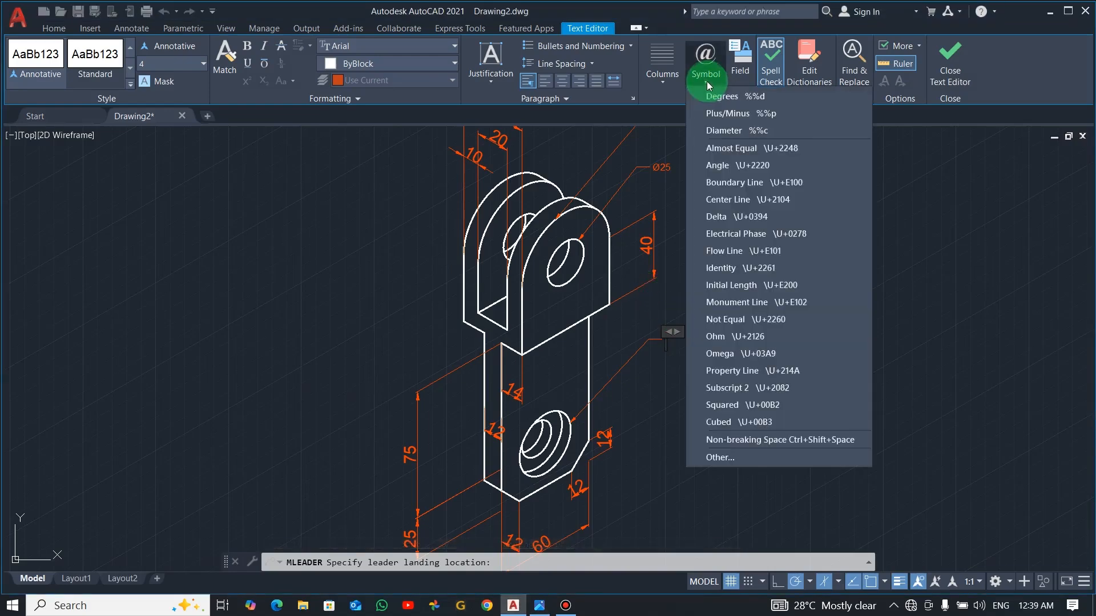
left_click(734, 134)
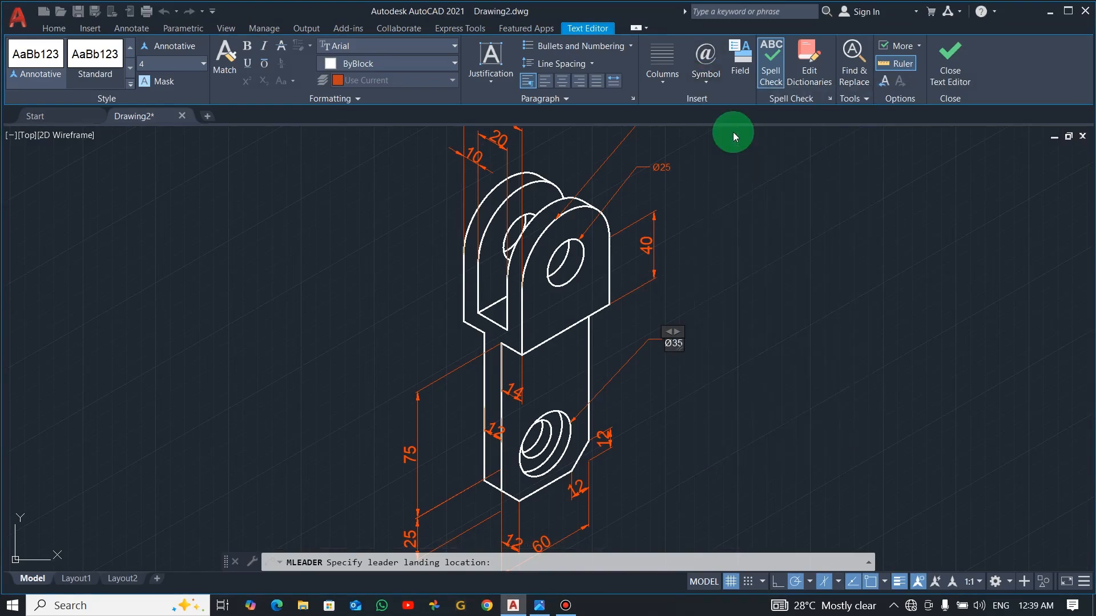
left_click(708, 85)
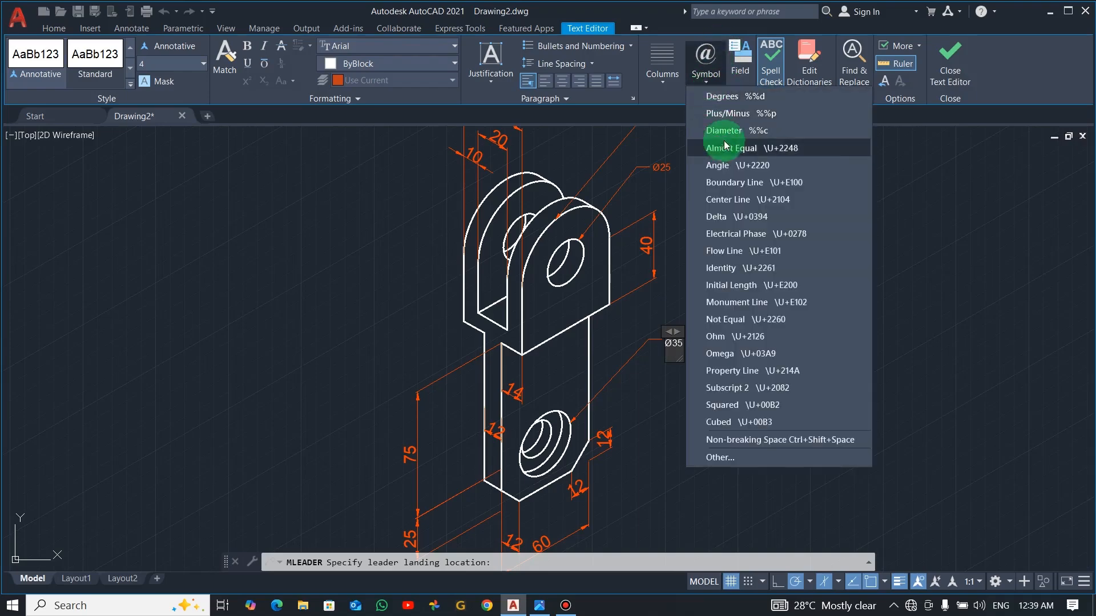
left_click(720, 132)
key("alt+Tab")
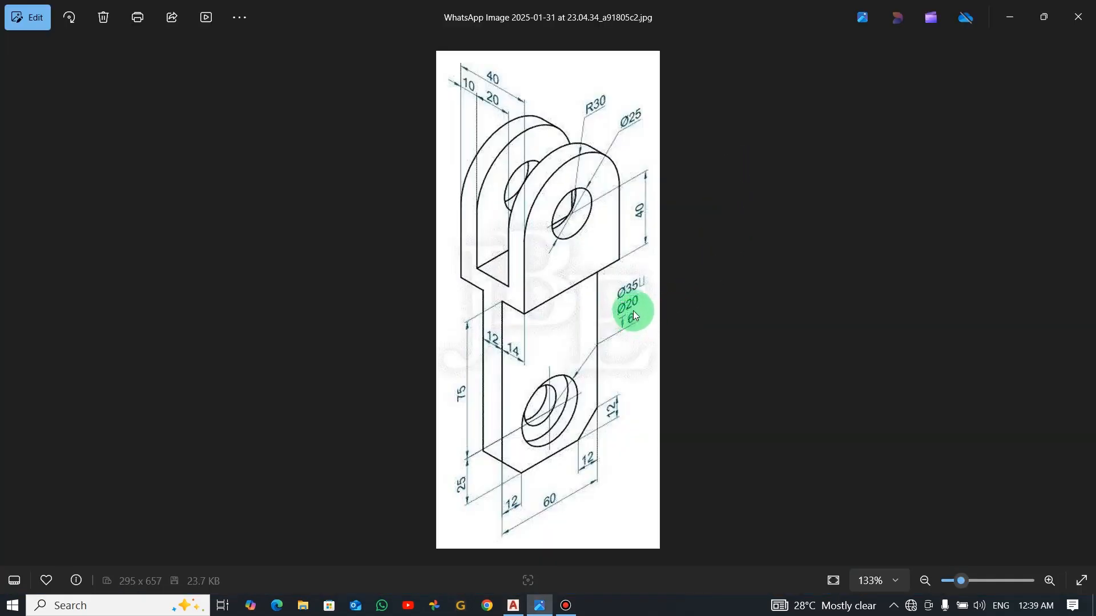
key("alt+Tab")
type("20")
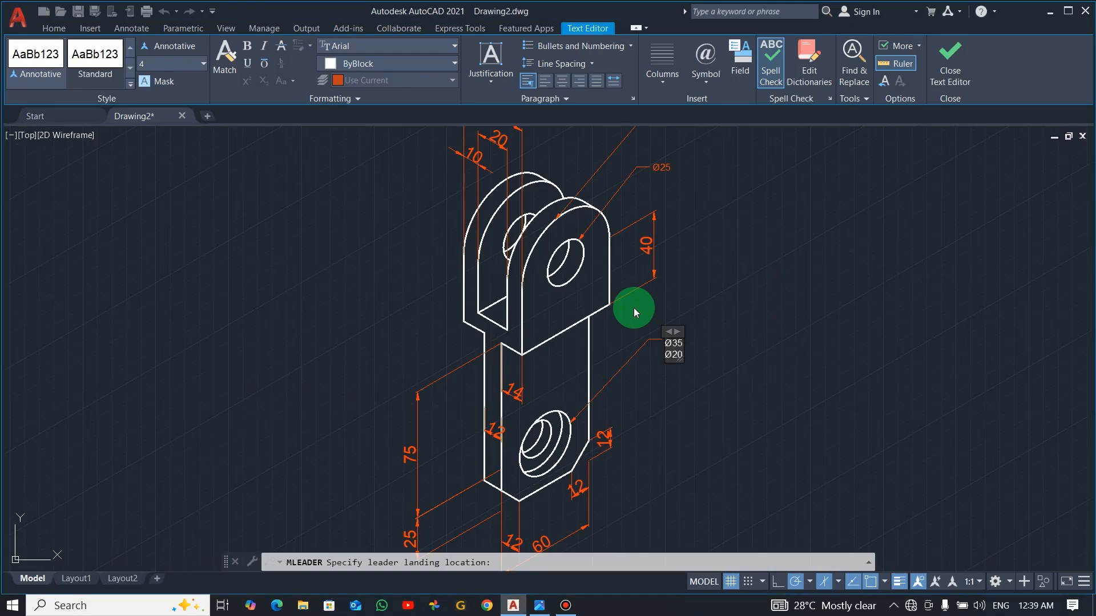
key("alt+Tab")
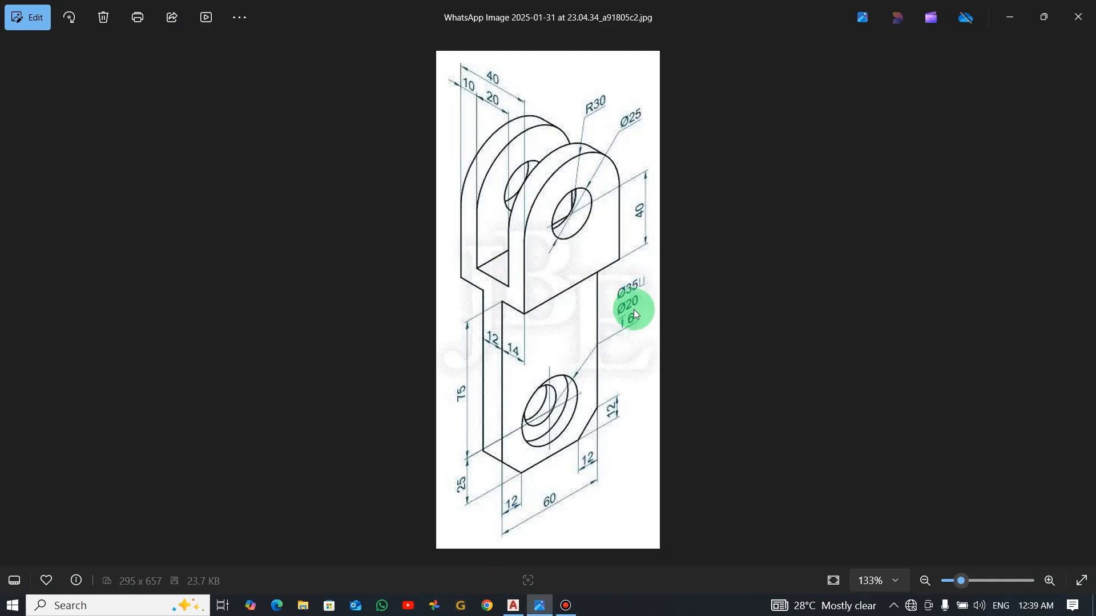
key("alt+Tab")
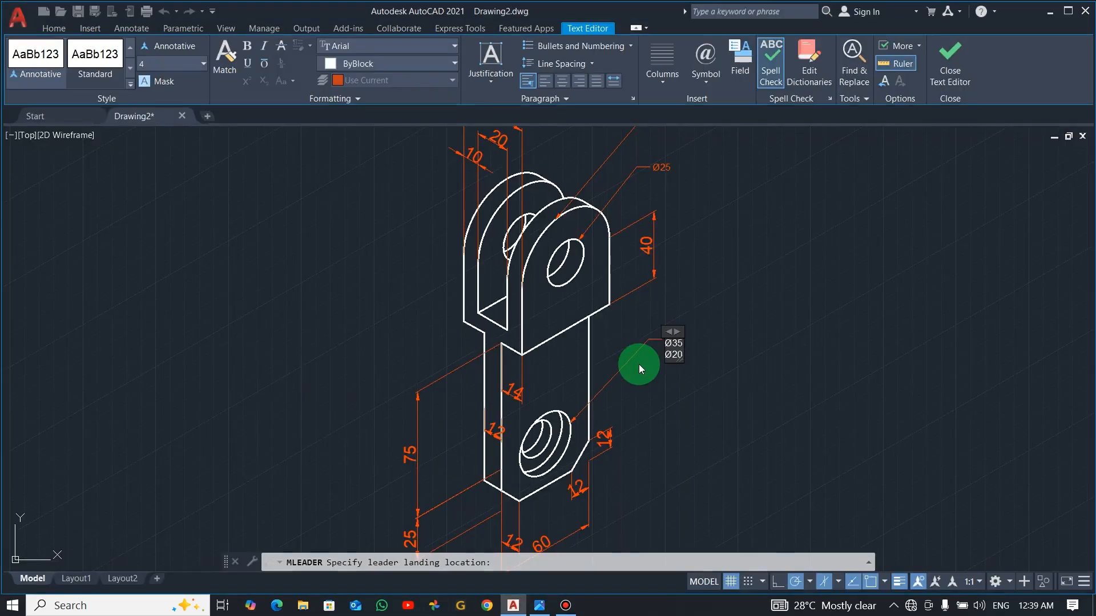
key("Return")
Try to find a depth symbol for the leader's third line among the Arial characters in the Character Map
left_click(713, 81)
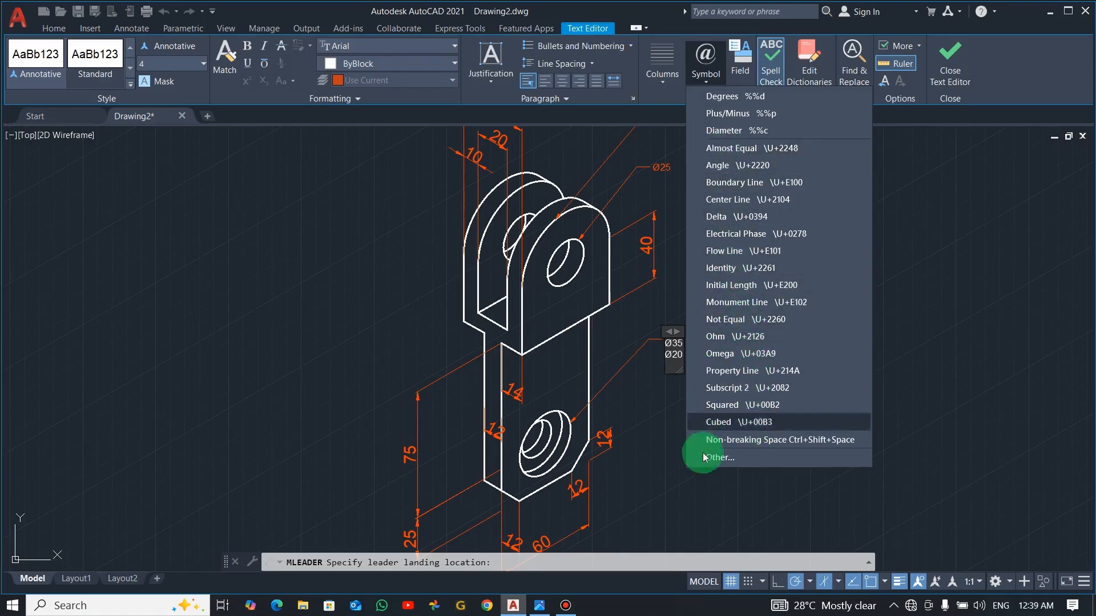
left_click(720, 457)
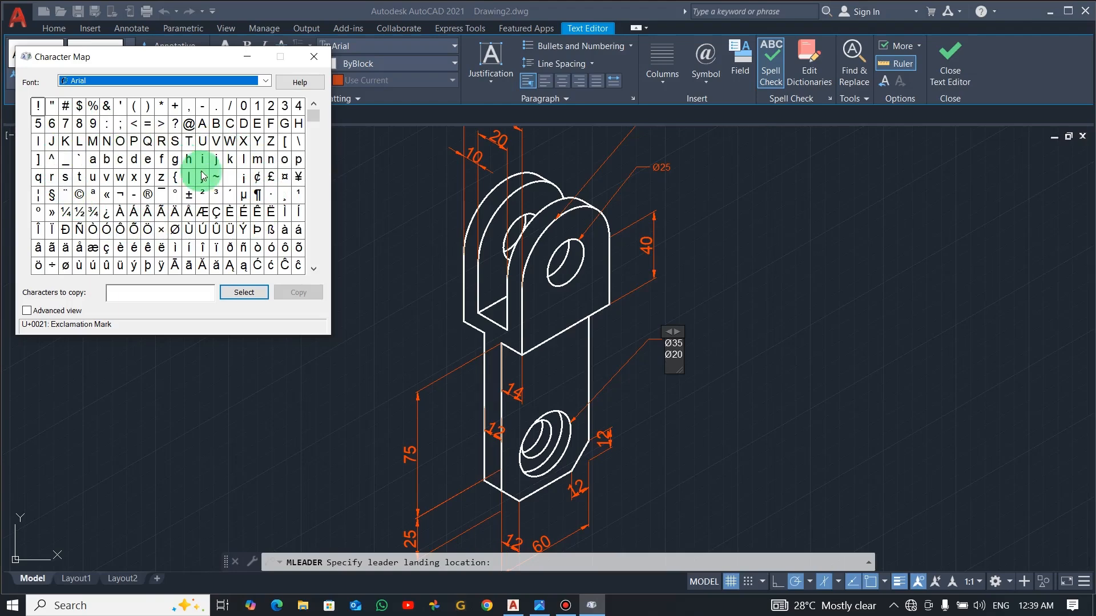
left_click(312, 268)
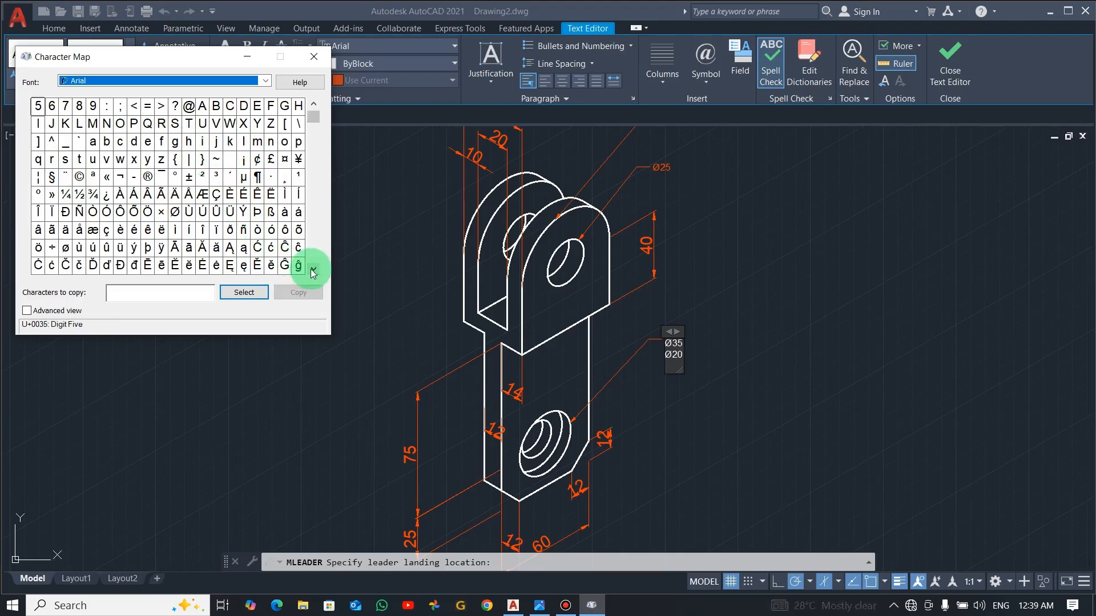
left_click(312, 270)
left_click(313, 270)
left_click(313, 270)
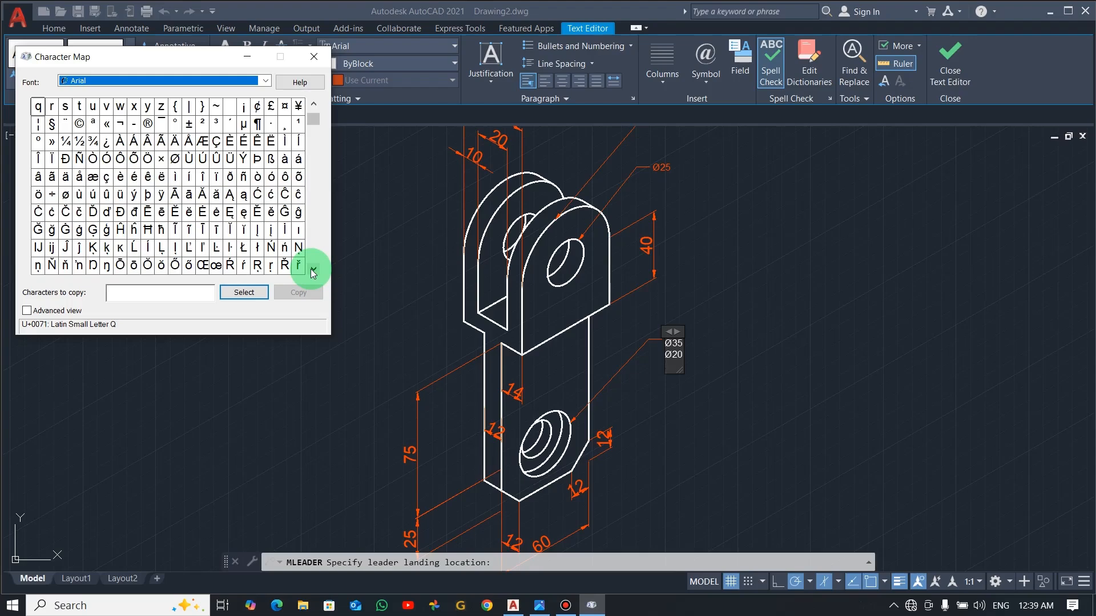
left_click(313, 270)
left_click(313, 270)
left_click(313, 270)
left_click(313, 270)
left_click(313, 270)
left_click(313, 269)
left_click(312, 270)
left_click(312, 270)
left_click(312, 270)
left_click(313, 270)
left_click(312, 270)
left_click(313, 270)
left_click(313, 270)
left_click(313, 270)
left_click(313, 270)
left_click(313, 269)
left_click(313, 270)
left_click(313, 270)
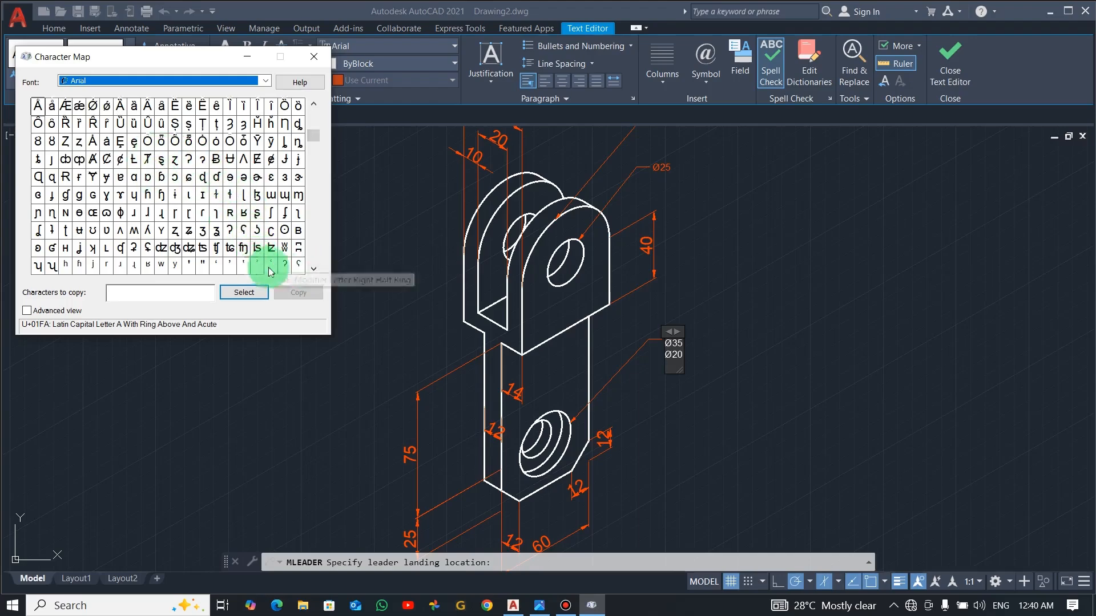
left_click(314, 269)
left_click(313, 270)
left_click(313, 270)
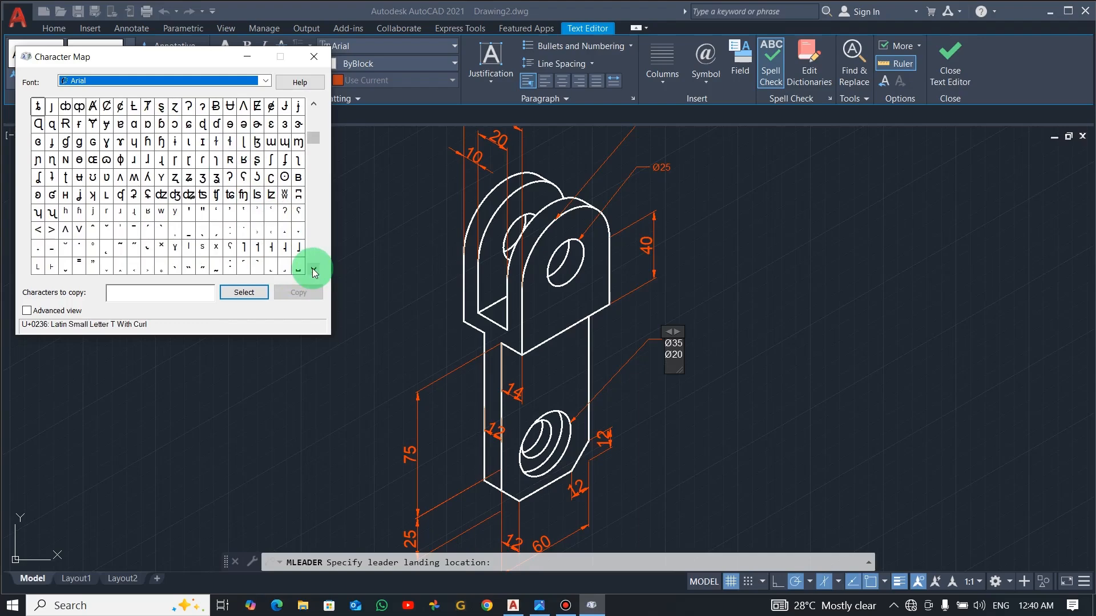
left_click(83, 235)
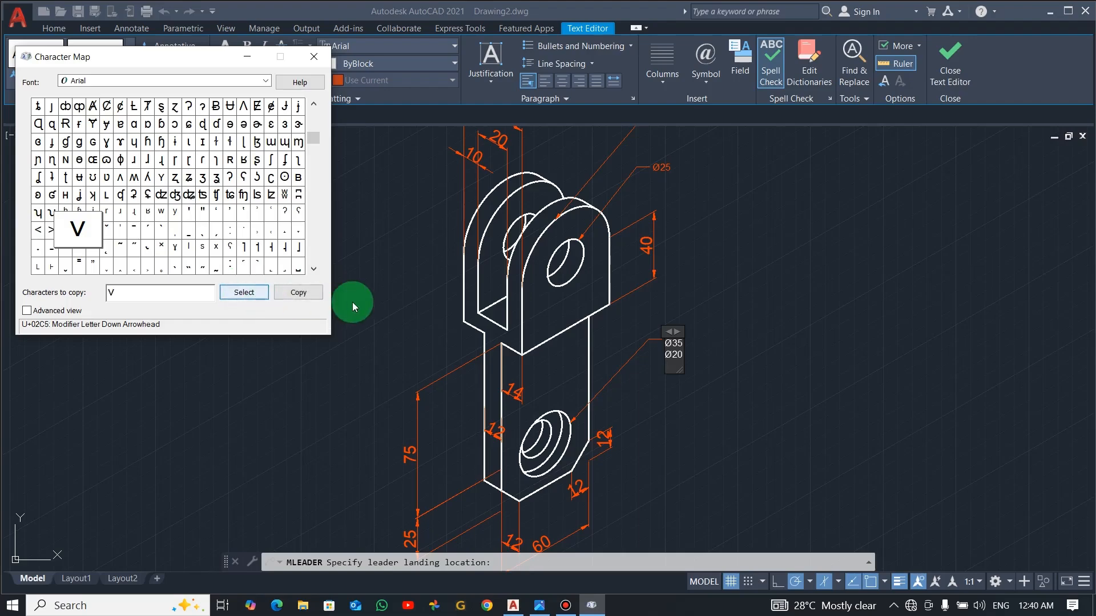
left_click(232, 296)
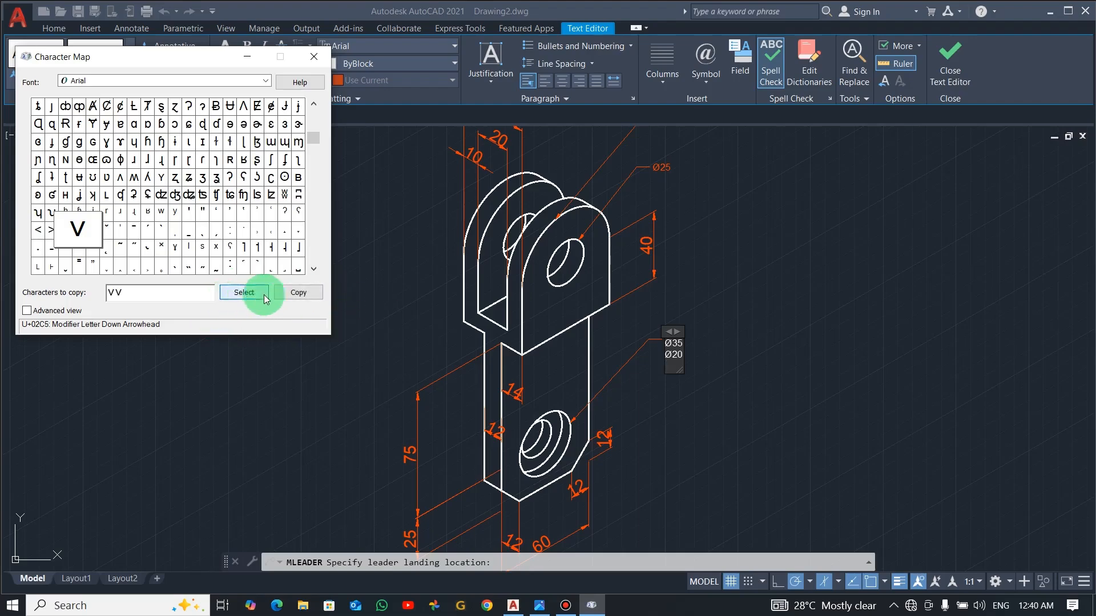
left_click(314, 57)
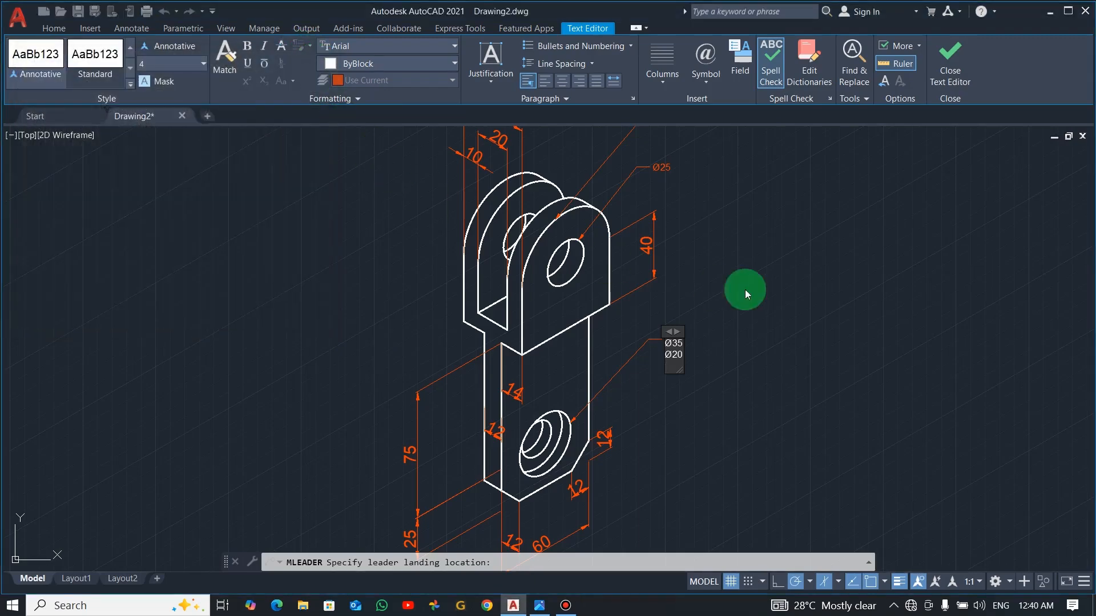
left_click(712, 85)
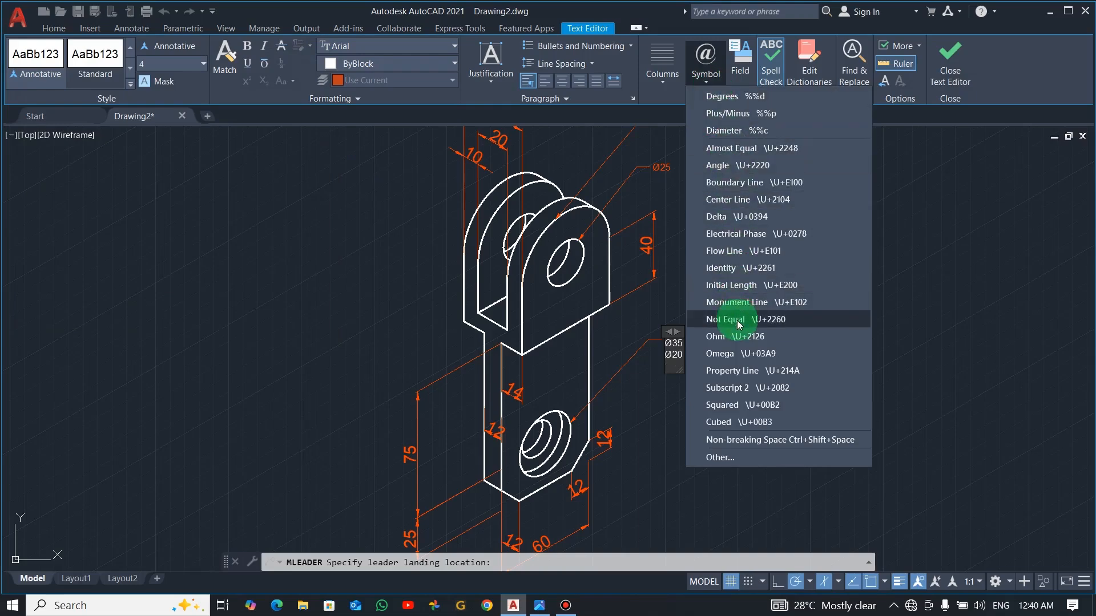
left_click(873, 276)
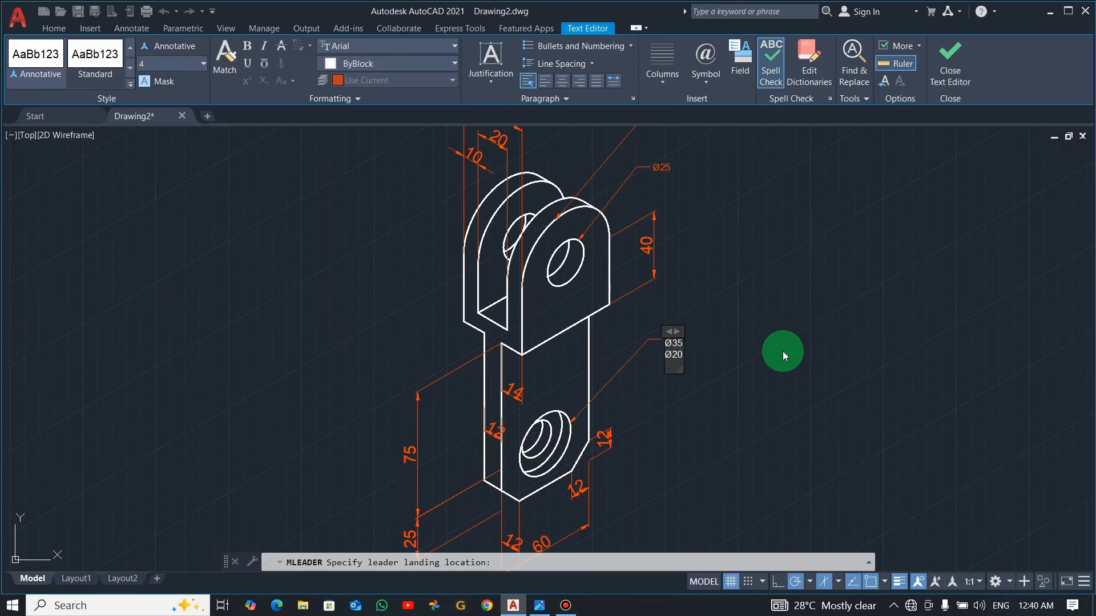
Enter "depth 6" as the third line of the counterbore leader and finish the text
type("depth 6")
left_click(943, 67)
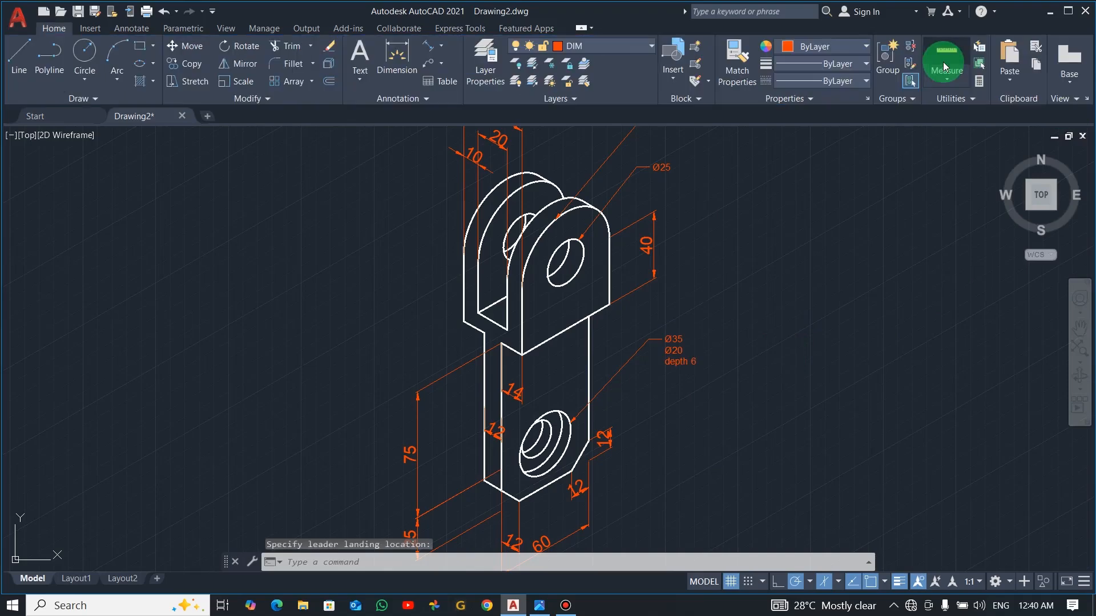
scroll(638, 306, "down", 2)
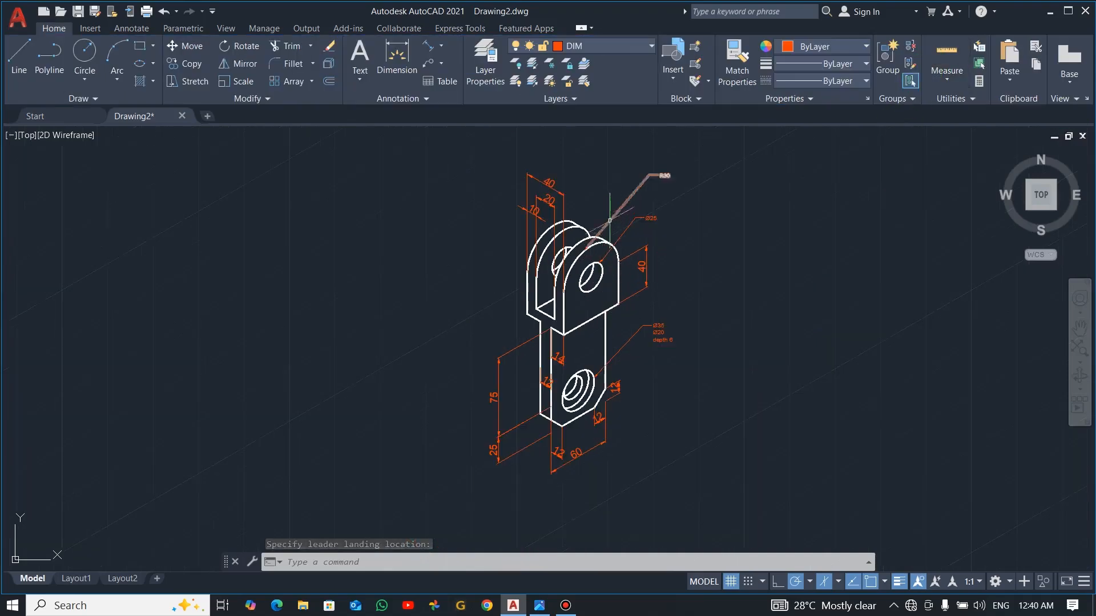
scroll(602, 194, "up", 2)
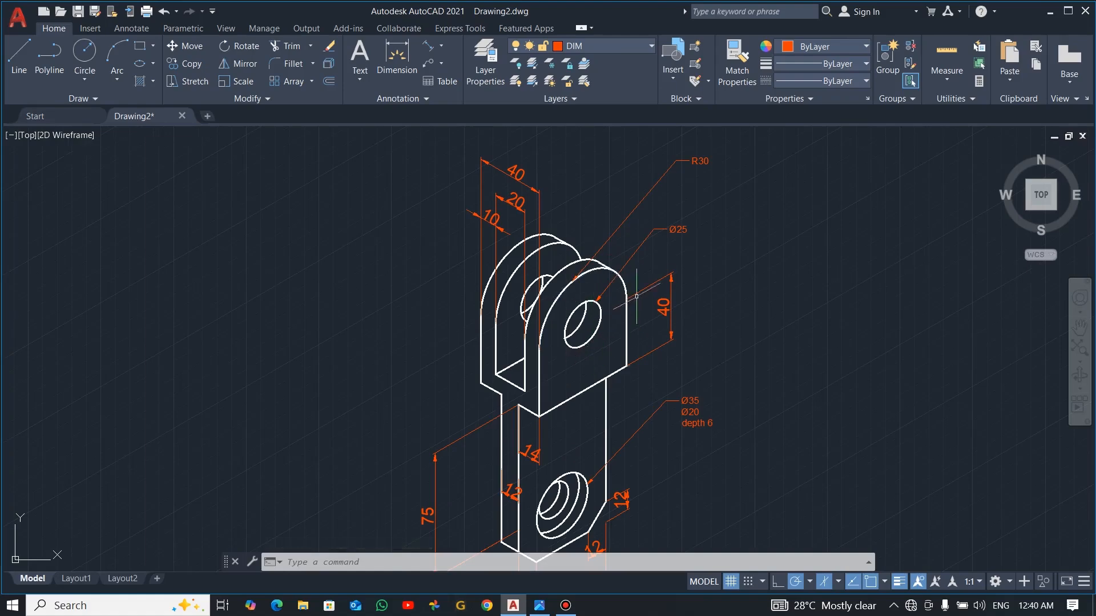